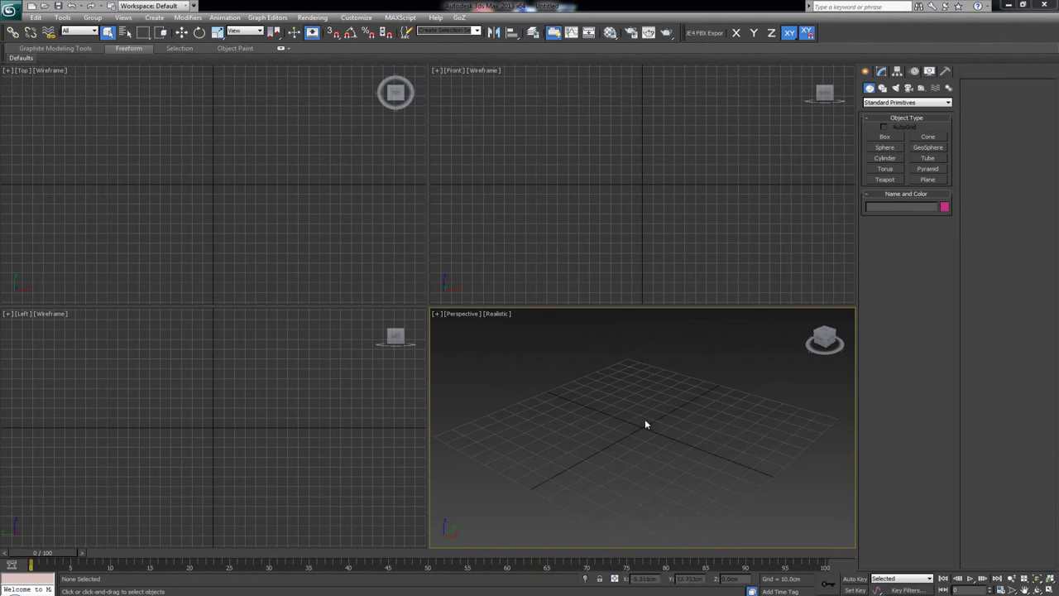
Step: Orbit the Perspective view so the grid lies flatter
{"action": "middle_click_drag", "start_coordinate": [647, 424], "coordinate": [673, 429]}
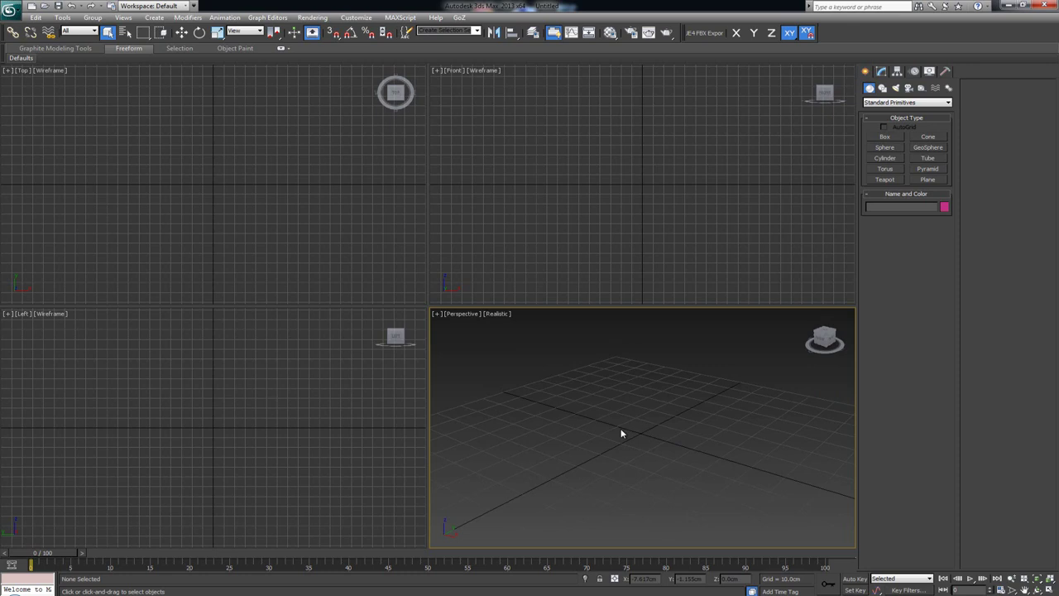
{"action": "middle_click_drag", "start_coordinate": [637, 428], "coordinate": [661, 411], "text": "alt"}
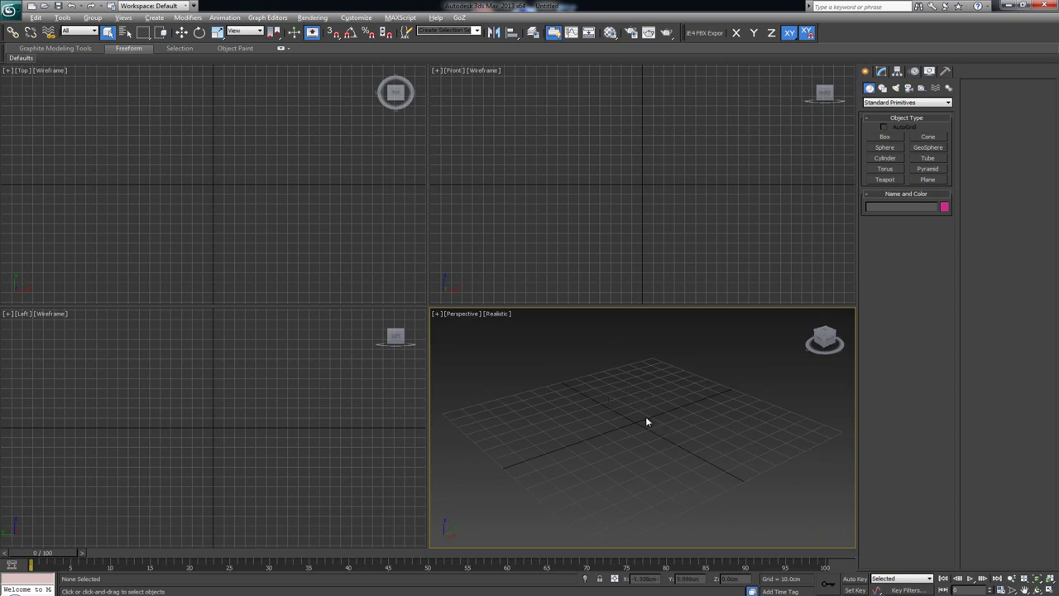
{"action": "middle_click_drag", "start_coordinate": [646, 416], "coordinate": [655, 403], "text": "alt"}
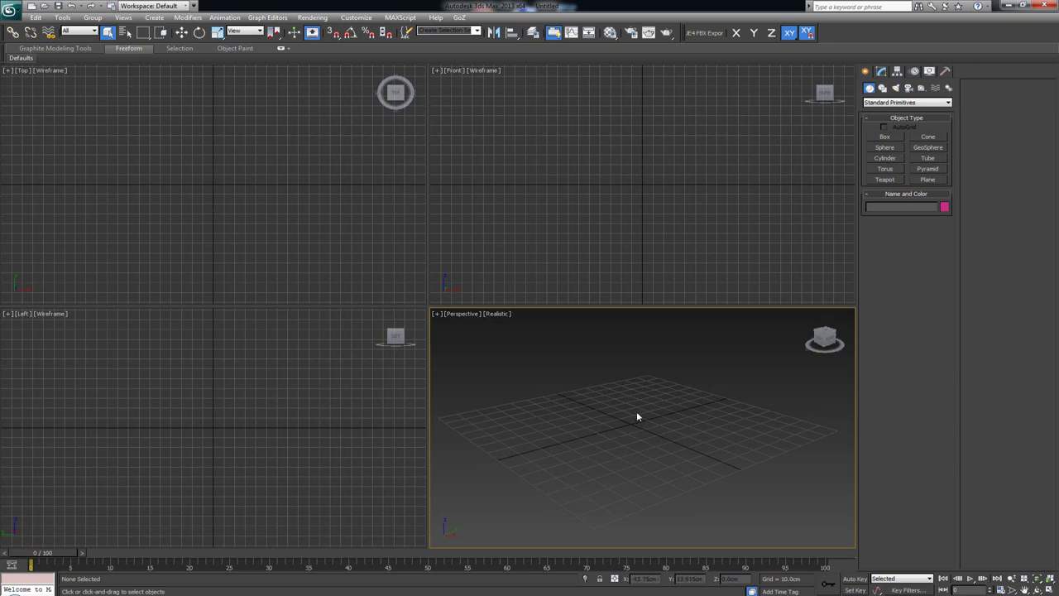
{"action": "middle_click_drag", "start_coordinate": [621, 419], "coordinate": [637, 406], "text": "alt"}
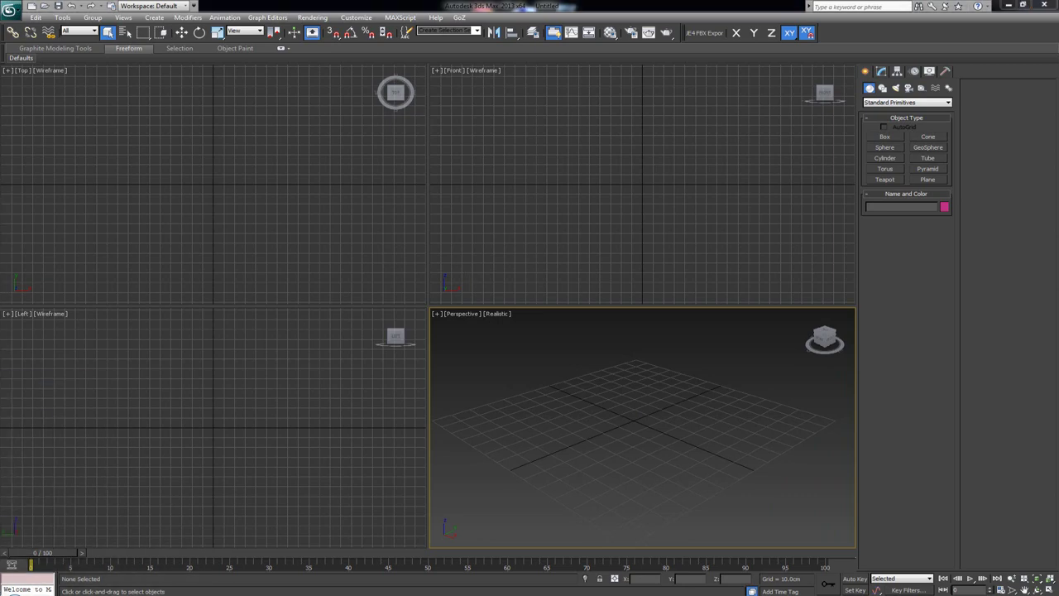
Step: Look up the small single bed size, 76 cm × 191 cm, in the browser
{"action": "key", "text": "alt+Tab"}
{"action": "left_click_drag", "start_coordinate": [342, 113], "coordinate": [381, 107]}
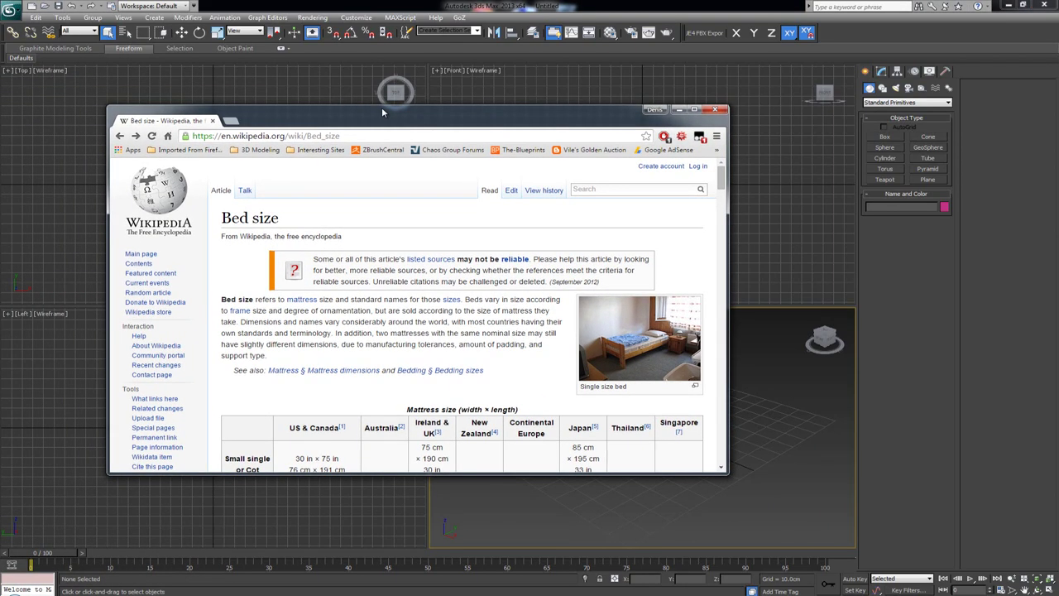
{"action": "double_click", "coordinate": [381, 107]}
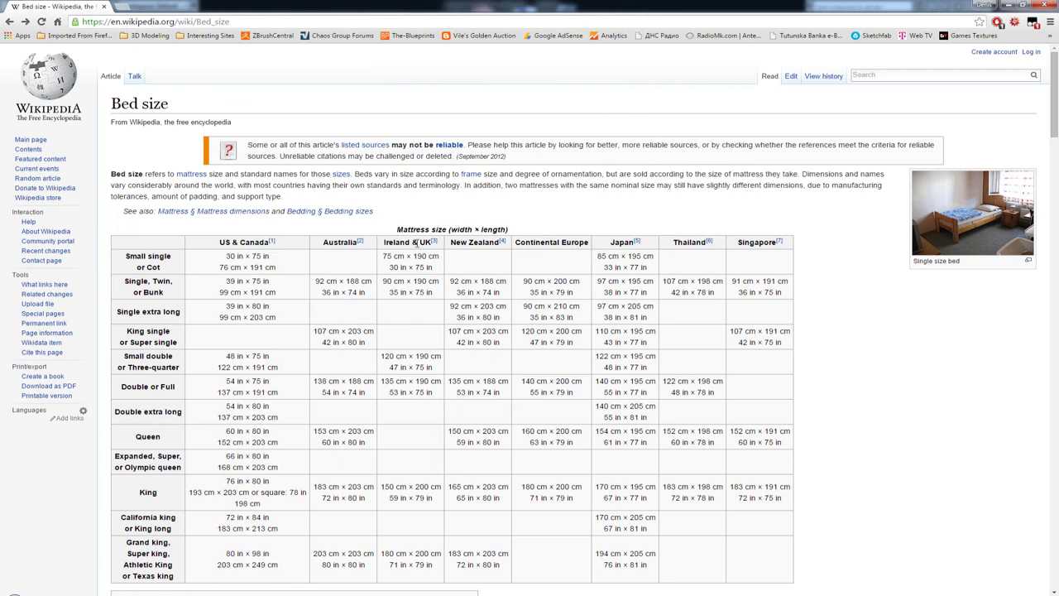
{"action": "left_click_drag", "start_coordinate": [125, 257], "coordinate": [172, 258]}
{"action": "left_click", "coordinate": [234, 258]}
{"action": "left_click", "coordinate": [163, 273]}
{"action": "left_click_drag", "start_coordinate": [220, 243], "coordinate": [278, 269]}
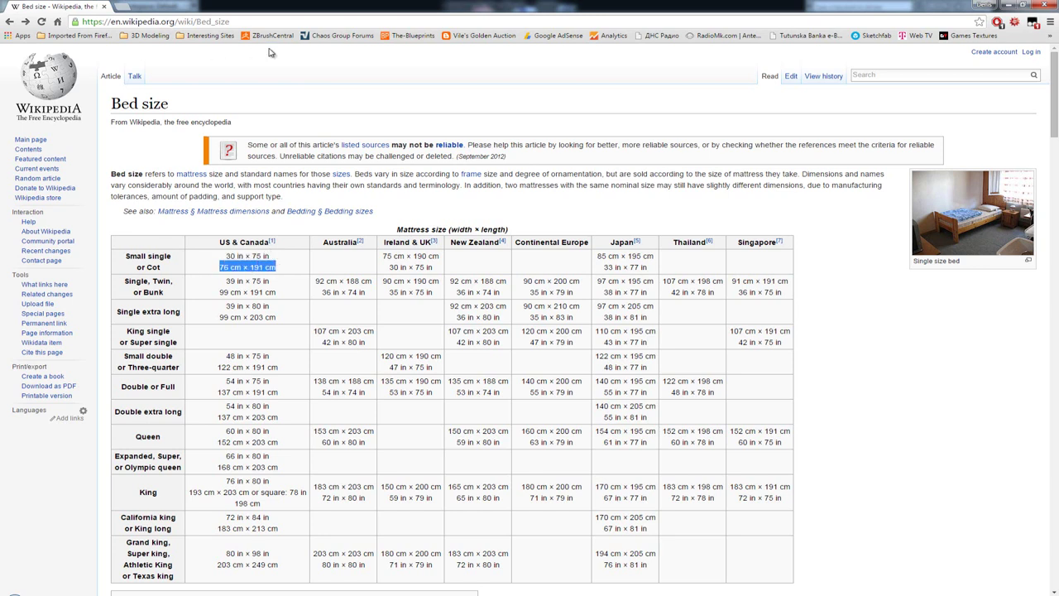
{"action": "left_click", "coordinate": [1008, 5]}
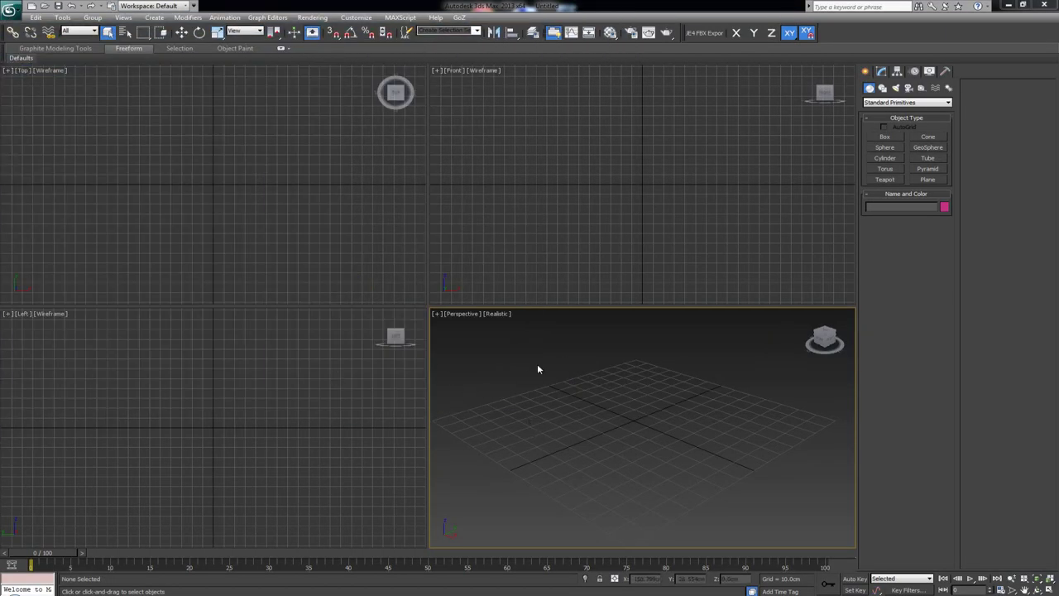
Step: Draw a new Box primitive on the grid in the Perspective view
{"action": "middle_click_drag", "start_coordinate": [606, 405], "coordinate": [596, 410]}
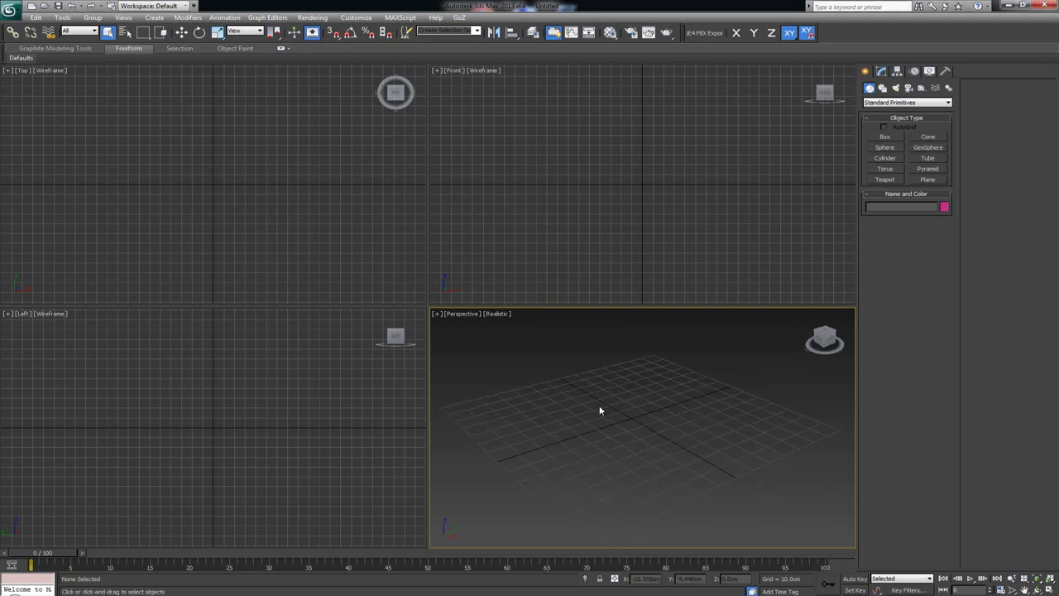
{"action": "left_click", "coordinate": [887, 138]}
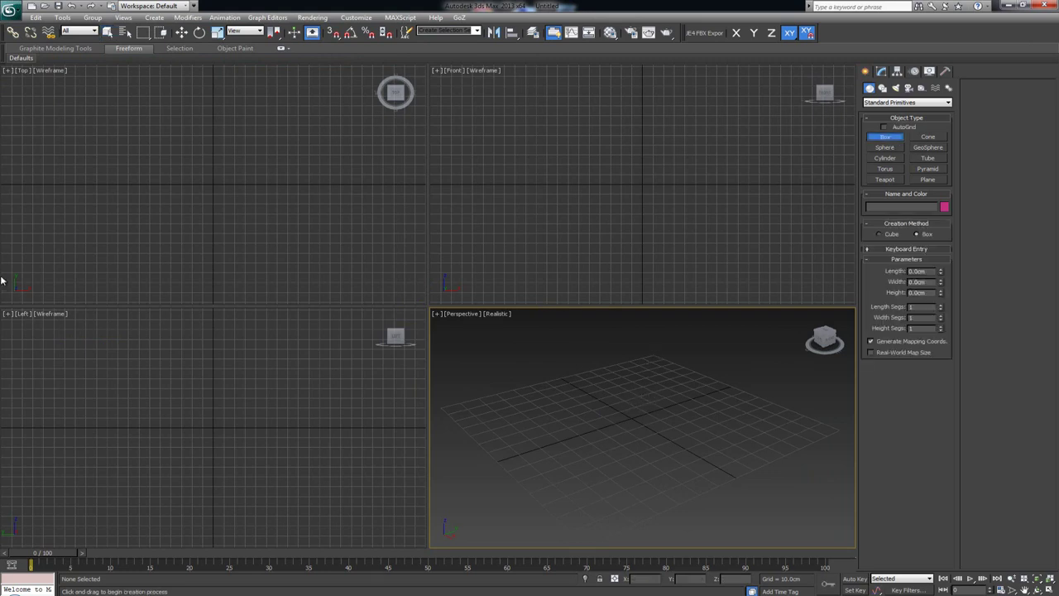
{"action": "scroll", "coordinate": [603, 419], "scroll_direction": "up", "scroll_amount": 2}
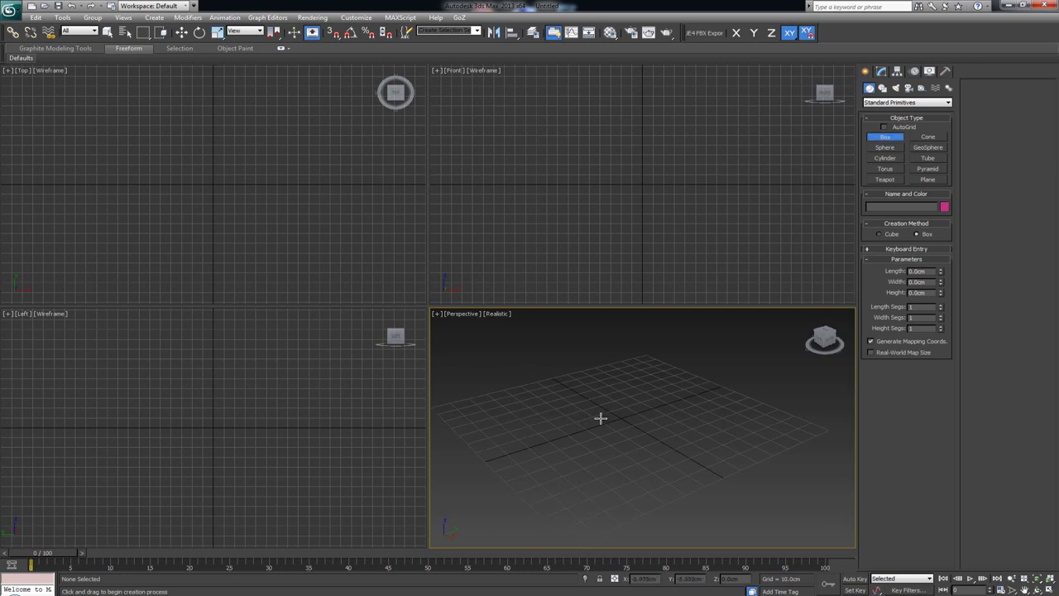
{"action": "scroll", "coordinate": [601, 418], "scroll_direction": "up", "scroll_amount": 2}
{"action": "scroll", "coordinate": [601, 418], "scroll_direction": "down", "scroll_amount": 4}
{"action": "left_click_drag", "start_coordinate": [642, 387], "coordinate": [582, 443]}
{"action": "left_click", "coordinate": [604, 441]}
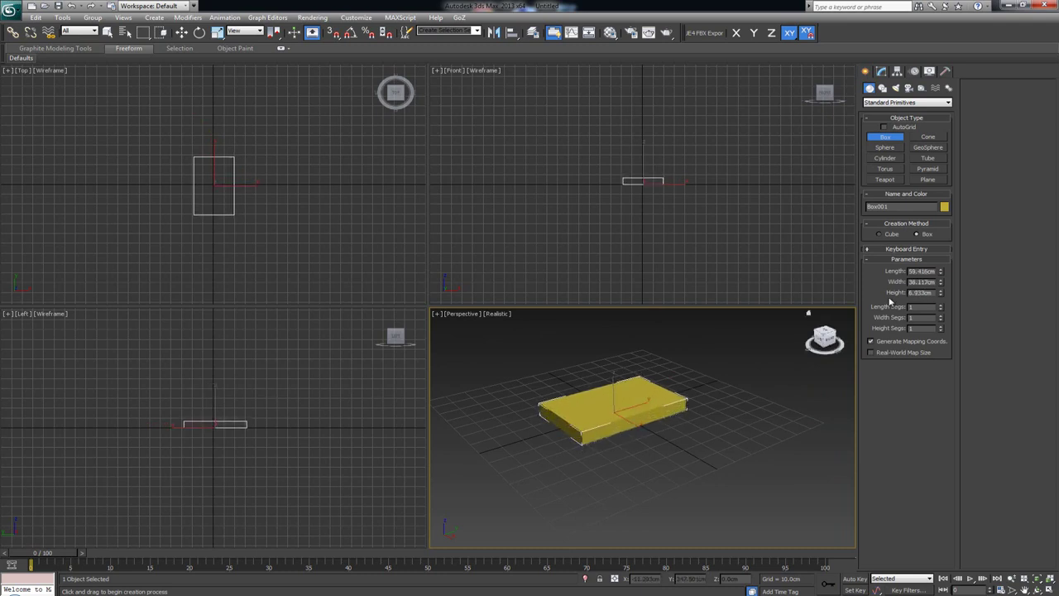
Step: Set the box's Length to 191, Width to 76 and Height to 20
{"action": "left_click_drag", "start_coordinate": [931, 272], "coordinate": [907, 272]}
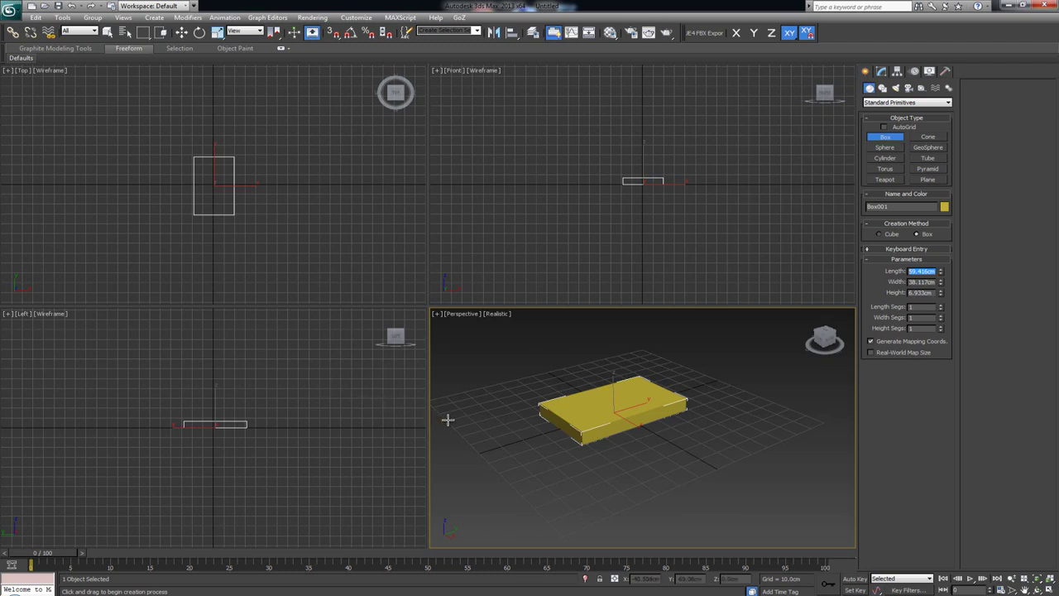
{"action": "type", "text": "191"}
{"action": "key", "text": "Tab"}
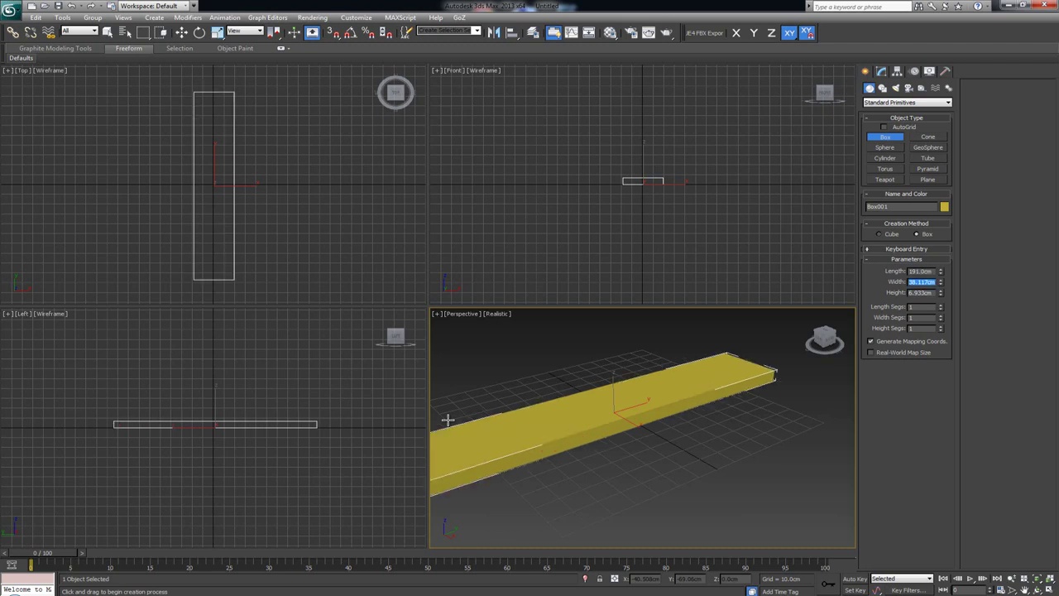
{"action": "type", "text": "2"}
{"action": "key", "text": "Tab"}
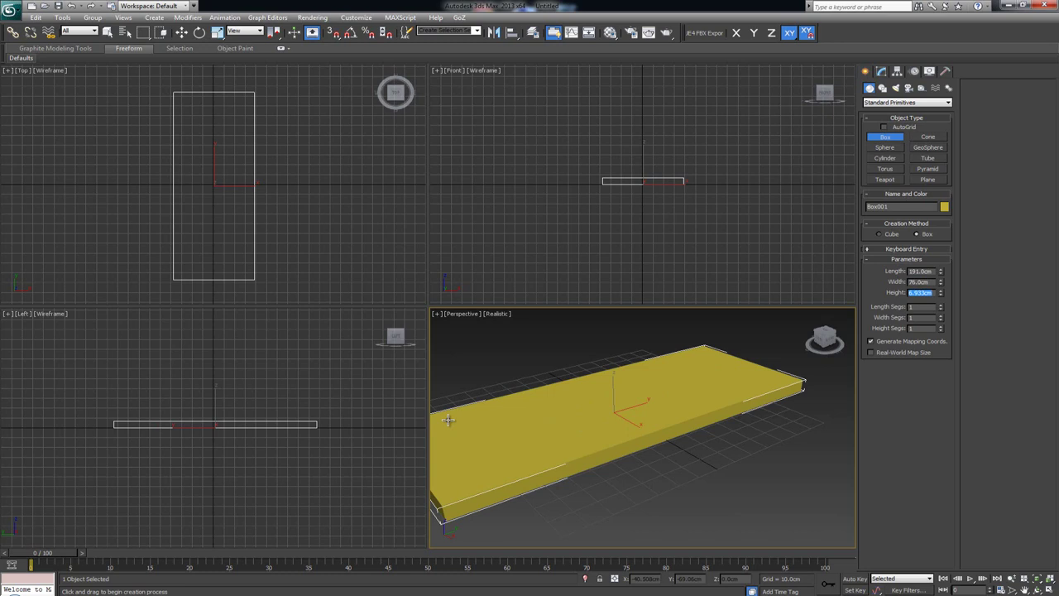
{"action": "type", "text": "20"}
{"action": "key", "text": "Return"}
Step: Hide the selection brackets and display the box with edged faces (F4)
{"action": "middle_click_drag", "start_coordinate": [527, 390], "coordinate": [620, 395], "text": "alt"}
{"action": "scroll", "coordinate": [620, 395], "scroll_direction": "down", "scroll_amount": 3}
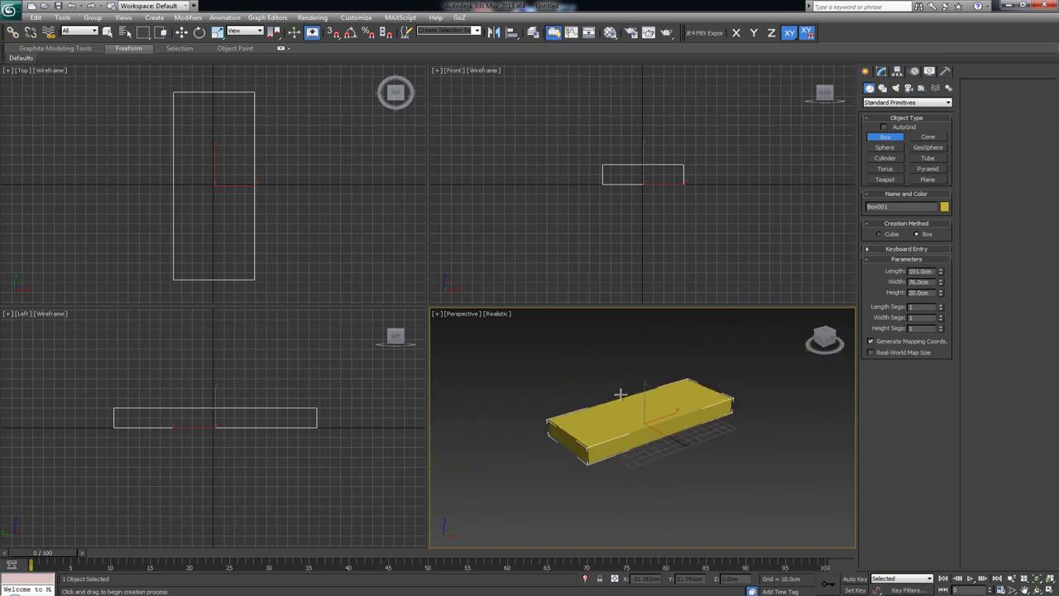
{"action": "key", "text": "j"}
{"action": "key", "text": "F4"}
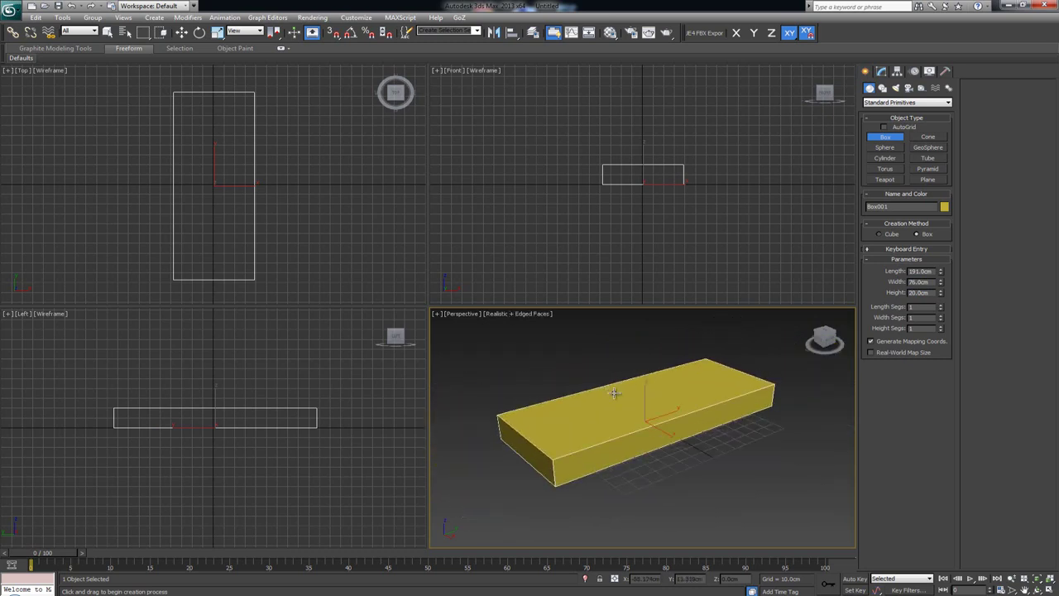
Step: Zero the box's position in the Move Transform Type-In
{"action": "right_click", "coordinate": [182, 33]}
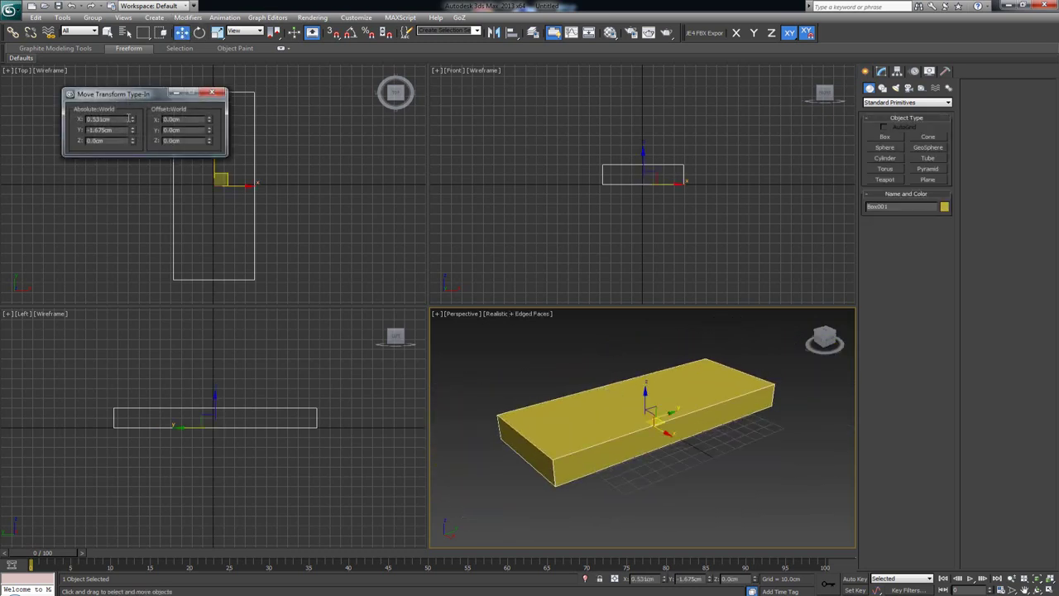
{"action": "right_click", "coordinate": [133, 130]}
{"action": "left_click", "coordinate": [213, 93]}
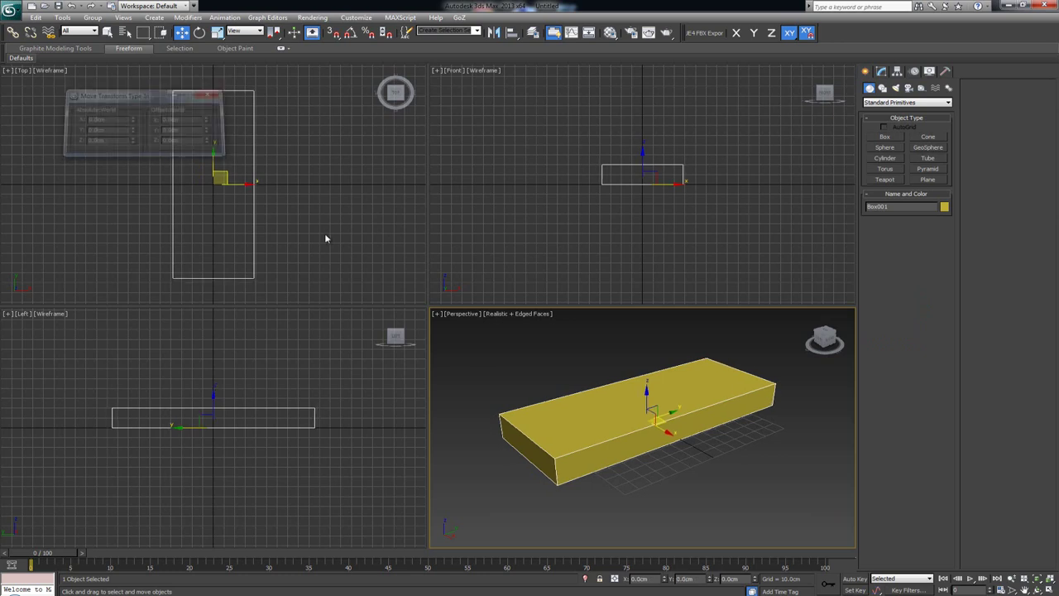
Step: Maximize the Perspective viewport with Alt+W and orbit around the box
{"action": "mouse_move", "coordinate": [626, 370]}
{"action": "middle_mouse_down", "text": "alt"}
{"action": "mouse_move", "coordinate": [690, 371]}
{"action": "mouse_move", "coordinate": [728, 355]}
{"action": "mouse_move", "coordinate": [615, 378]}
{"action": "middle_mouse_up", "text": "alt"}
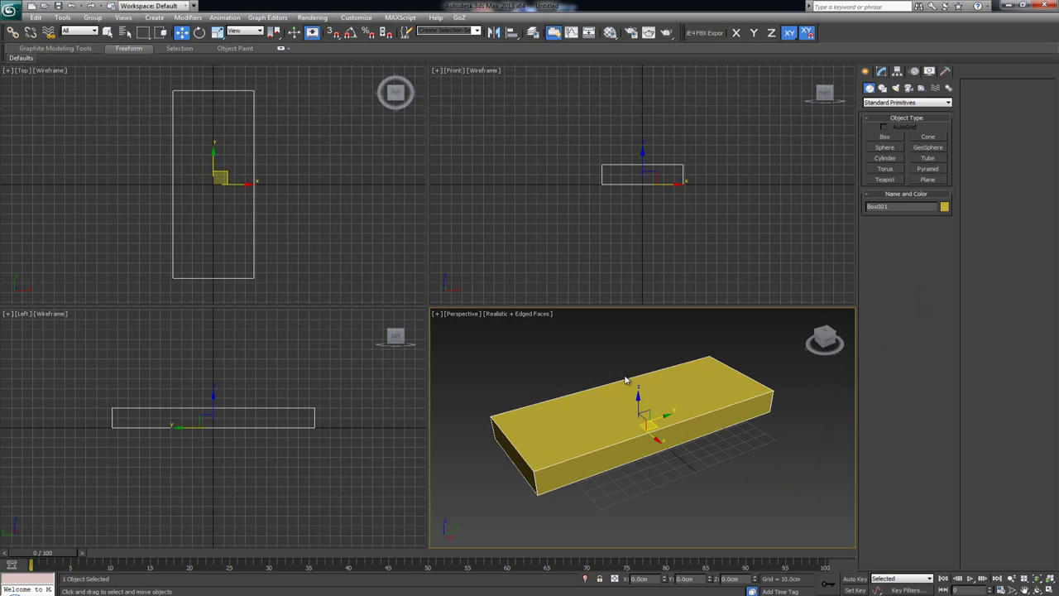
{"action": "key", "text": "alt+w"}
{"action": "middle_click_drag", "start_coordinate": [626, 378], "coordinate": [499, 338], "text": "alt"}
{"action": "scroll", "coordinate": [499, 339], "scroll_direction": "down", "scroll_amount": 3}
{"action": "middle_click_drag", "start_coordinate": [567, 331], "coordinate": [460, 336], "text": "alt"}
{"action": "scroll", "coordinate": [460, 334], "scroll_direction": "up", "scroll_amount": 3}
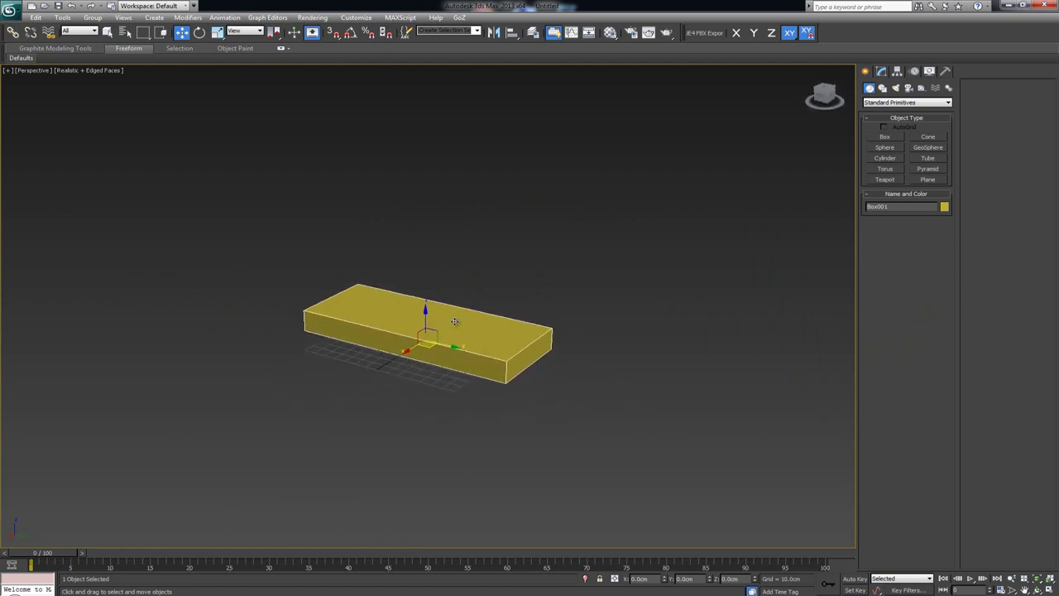
{"action": "scroll", "coordinate": [458, 330], "scroll_direction": "up", "scroll_amount": 3}
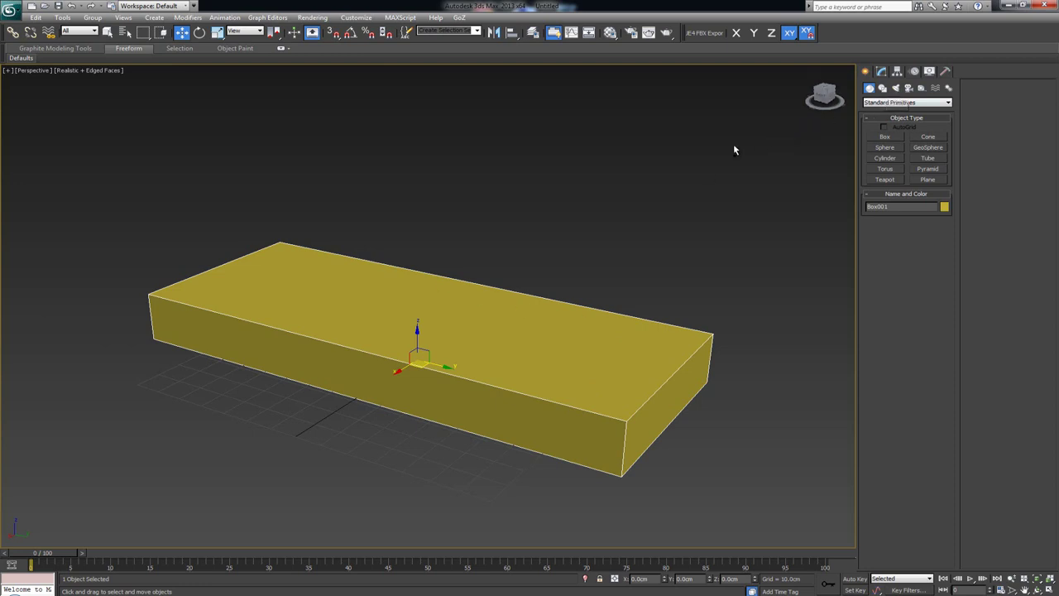
Step: Clone the box as a Copy (Box002) and raise it 51 cm on Z
{"action": "key", "text": "ctrl+v"}
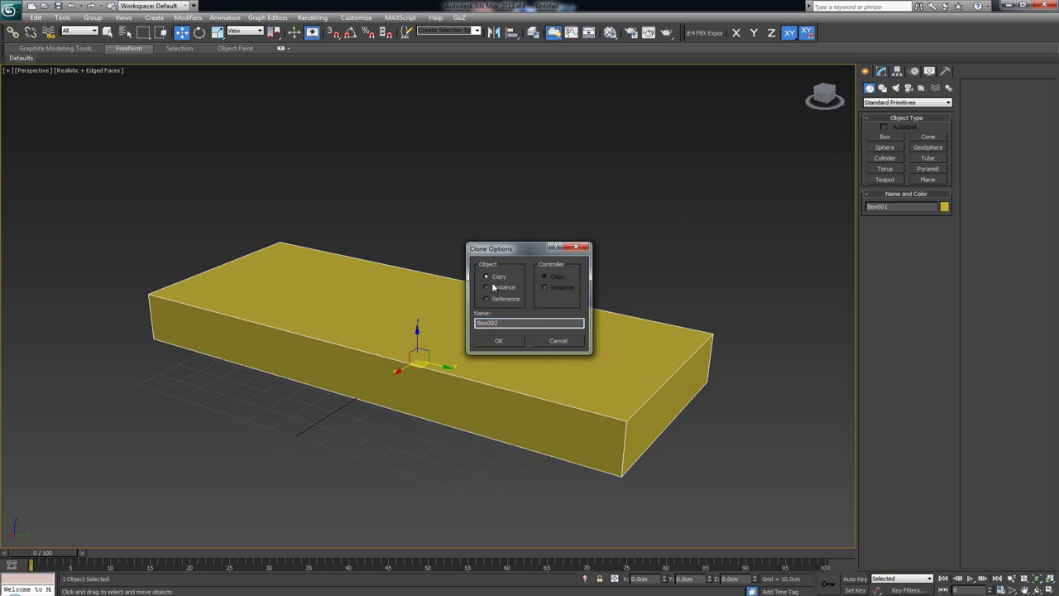
{"action": "left_click", "coordinate": [500, 341]}
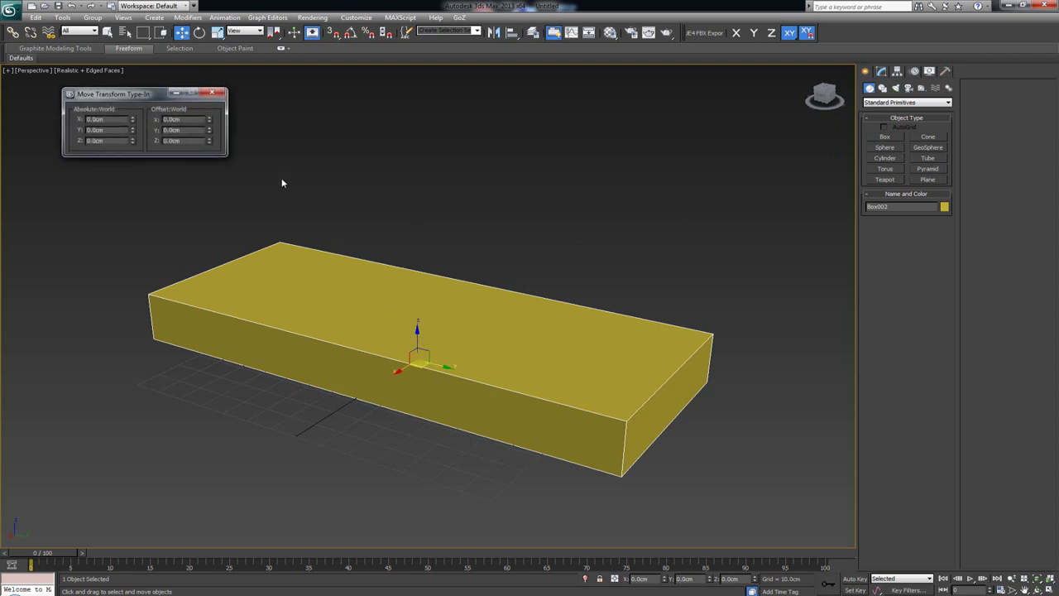
{"action": "left_click_drag", "start_coordinate": [184, 141], "coordinate": [167, 141]}
{"action": "key", "text": "Return"}
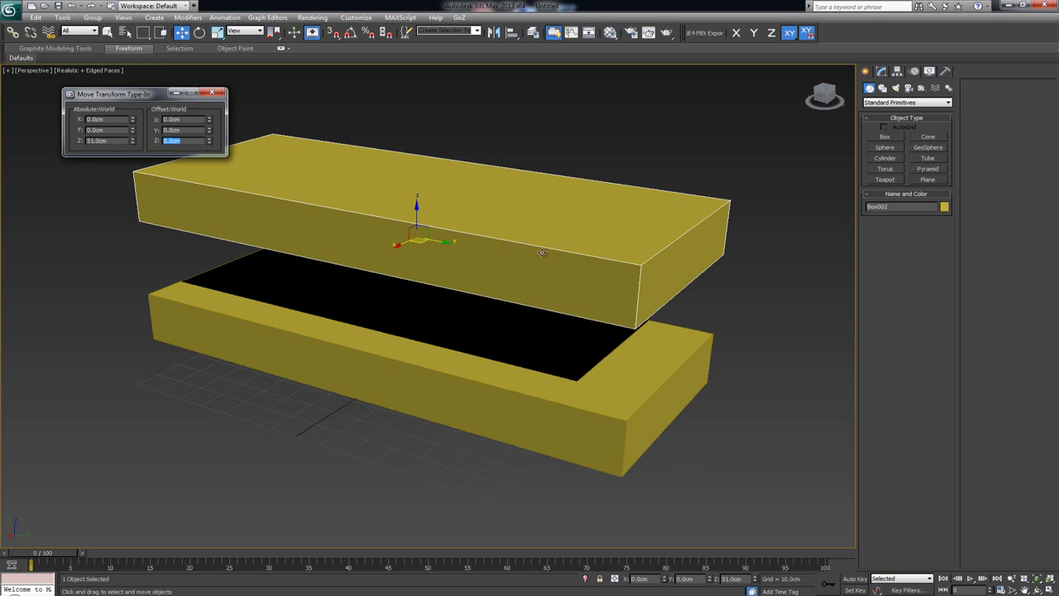
Step: Select the original Box001 and show its parameters in the Modify panel
{"action": "middle_click_drag", "start_coordinate": [541, 253], "coordinate": [513, 297]}
{"action": "left_click", "coordinate": [486, 395]}
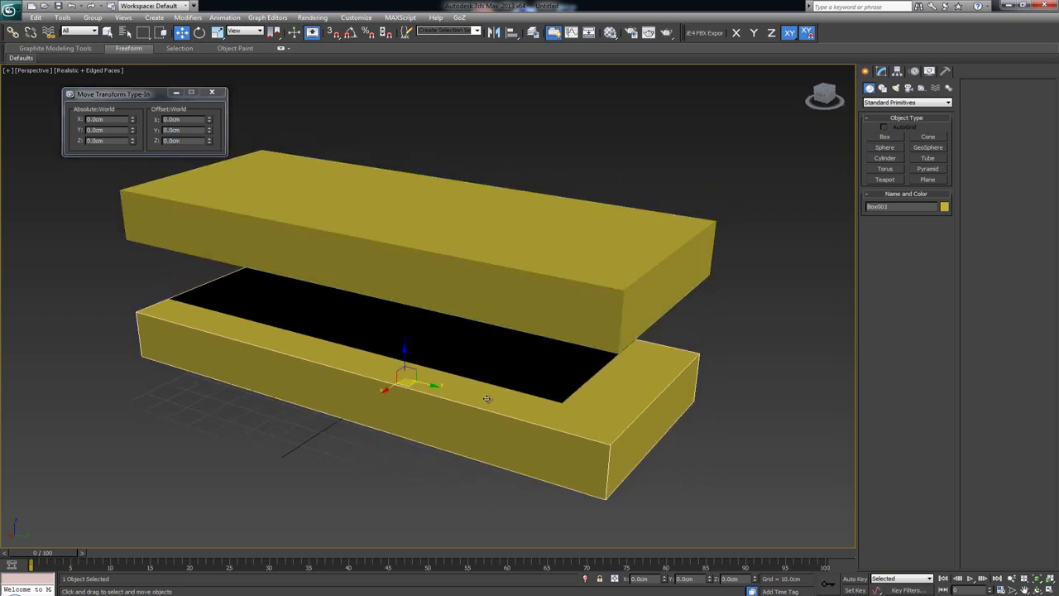
{"action": "middle_click_drag", "start_coordinate": [486, 384], "coordinate": [479, 358], "text": "alt"}
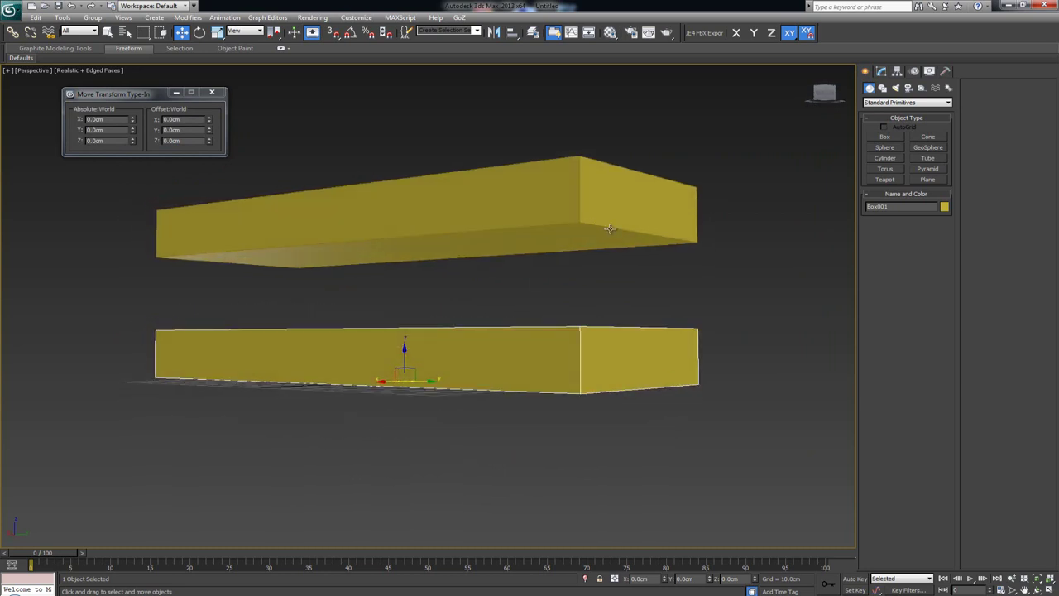
{"action": "mouse_move", "coordinate": [563, 222]}
{"action": "middle_mouse_down", "text": "alt"}
{"action": "mouse_move", "coordinate": [579, 226]}
{"action": "mouse_move", "coordinate": [562, 223]}
{"action": "middle_mouse_up", "text": "alt"}
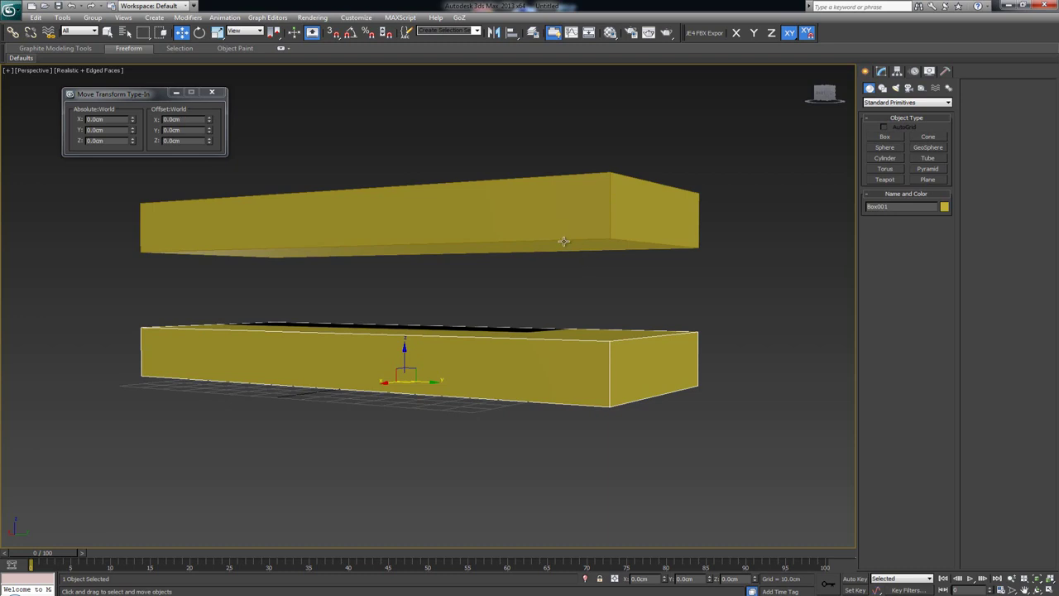
{"action": "left_click", "coordinate": [882, 72]}
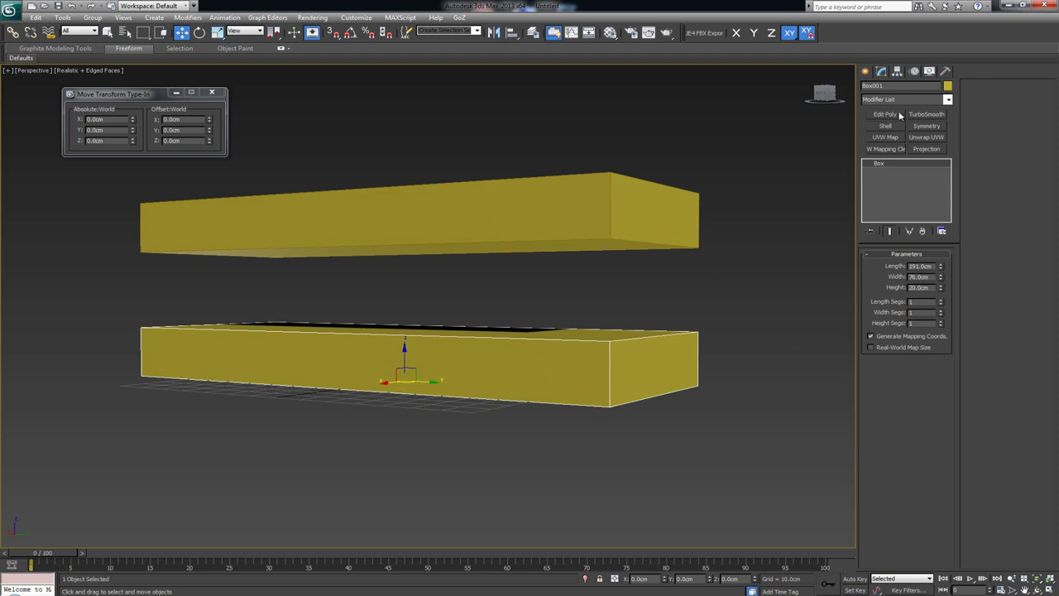
Step: Switch the viewport to Shaded display, viewed from above
{"action": "middle_click_drag", "start_coordinate": [562, 350], "coordinate": [681, 250], "text": "alt"}
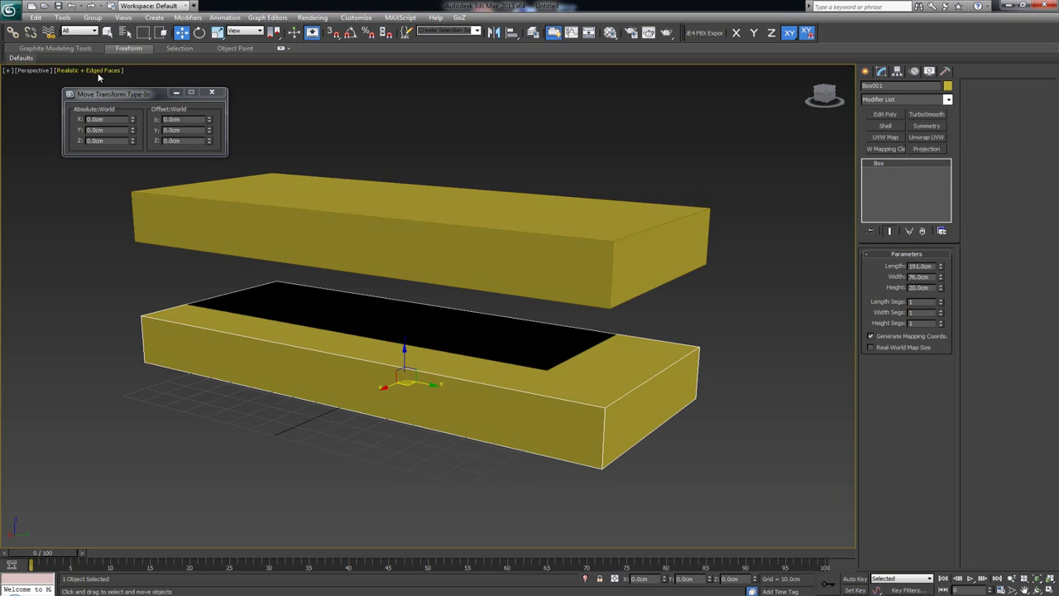
{"action": "left_click", "coordinate": [97, 72]}
{"action": "left_click", "coordinate": [120, 92]}
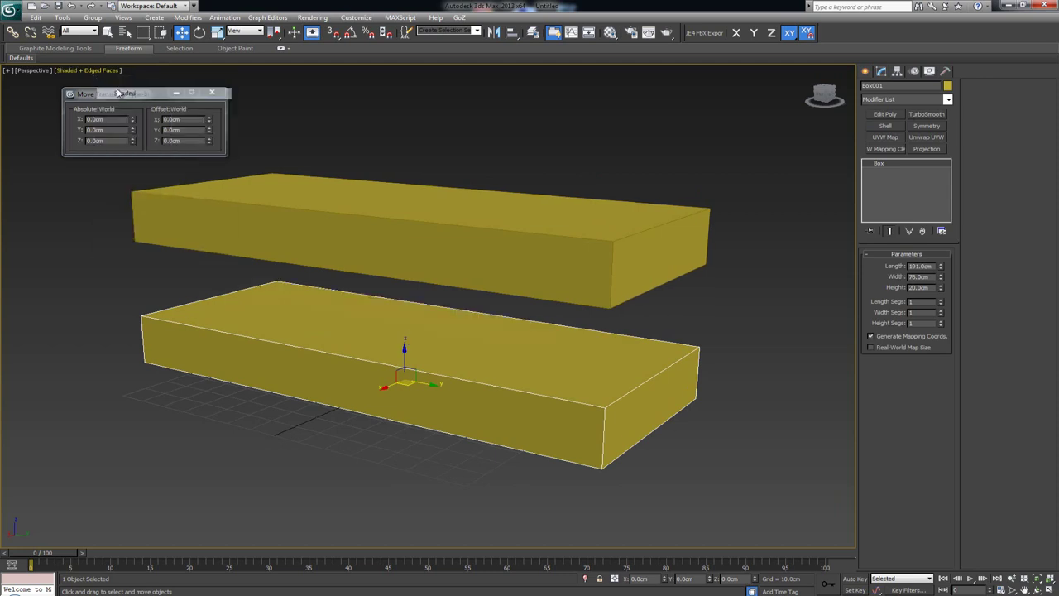
Step: Add Edit Poly to Box001 and move its top face to Z 50
{"action": "left_click", "coordinate": [886, 114]}
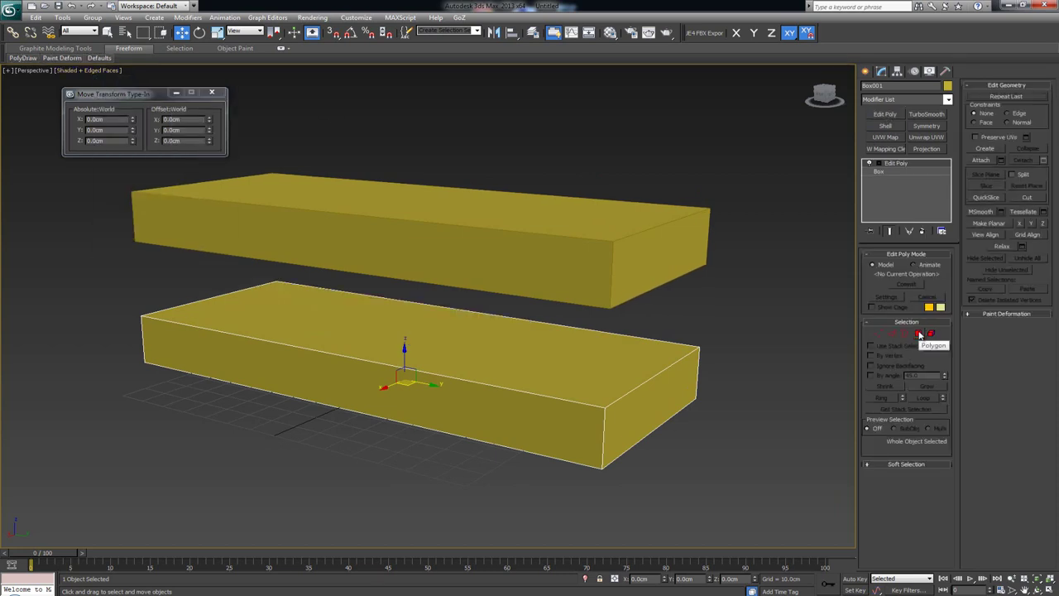
{"action": "left_click", "coordinate": [920, 334]}
{"action": "left_click", "coordinate": [456, 339]}
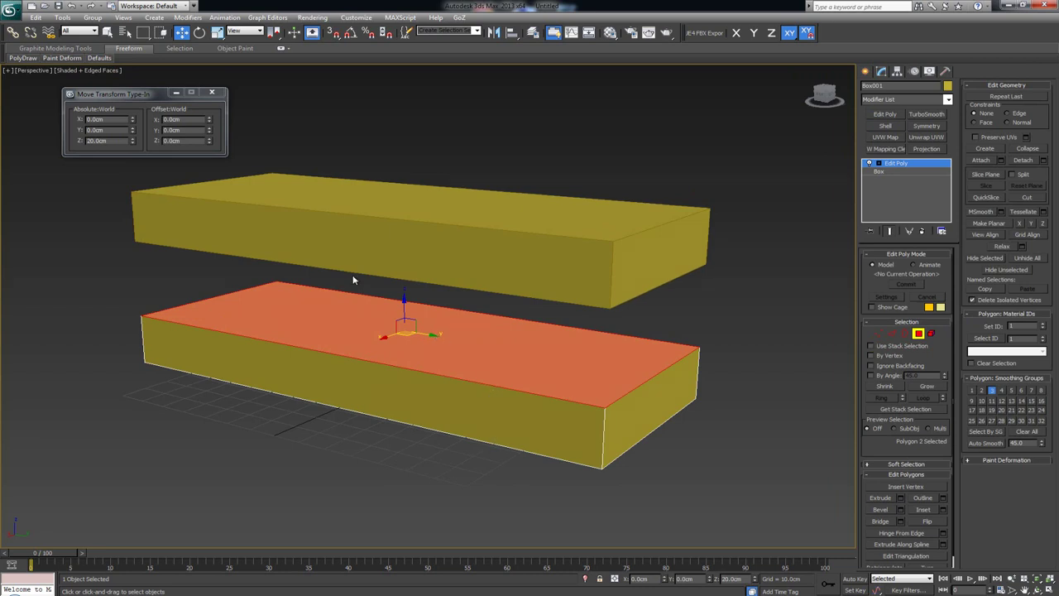
{"action": "left_click_drag", "start_coordinate": [108, 141], "coordinate": [75, 142]}
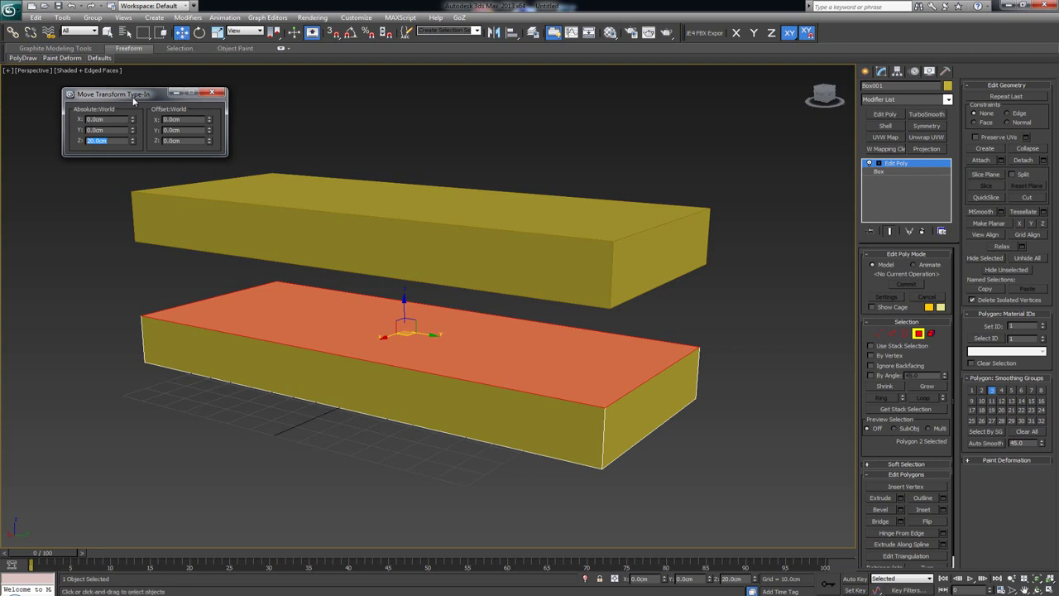
{"action": "type", "text": "0"}
{"action": "key", "text": "Return"}
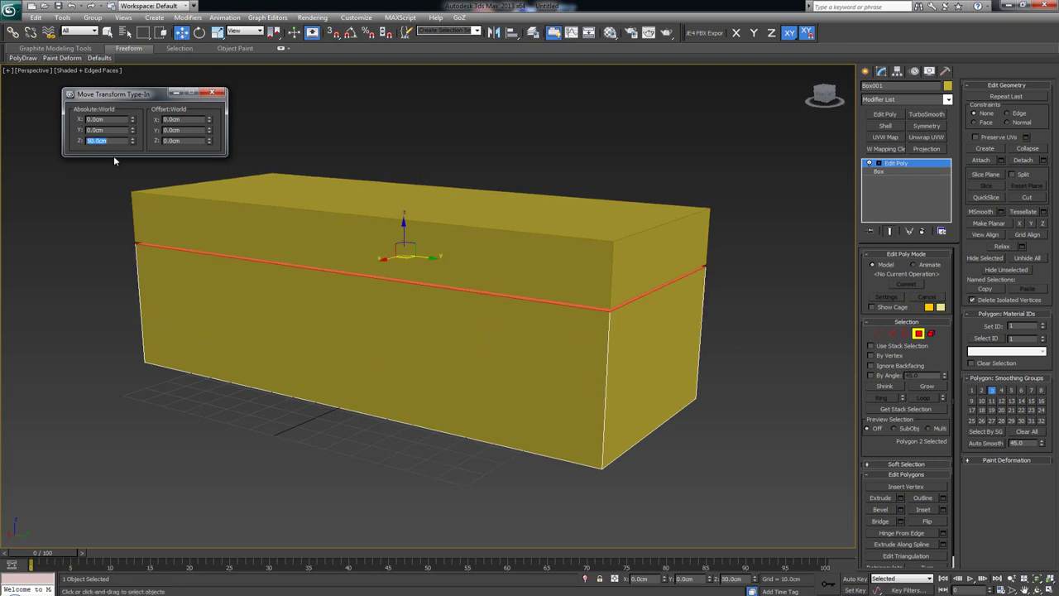
{"action": "left_click", "coordinate": [211, 93]}
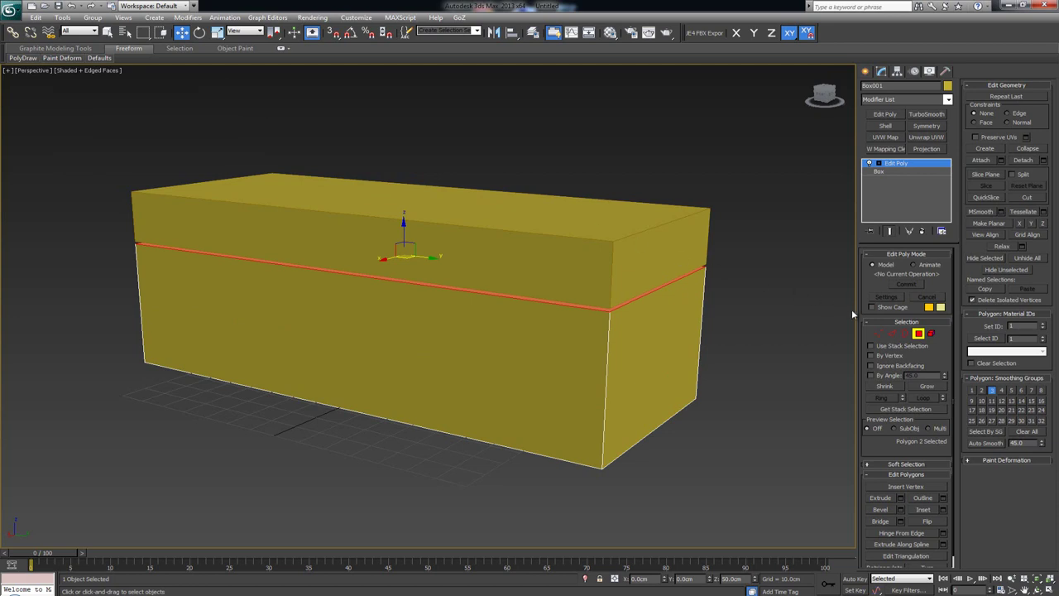
{"action": "left_click", "coordinate": [918, 333]}
{"action": "left_click", "coordinate": [619, 169]}
Step: Select the base box and clone it as a Copy
{"action": "left_click", "coordinate": [603, 240]}
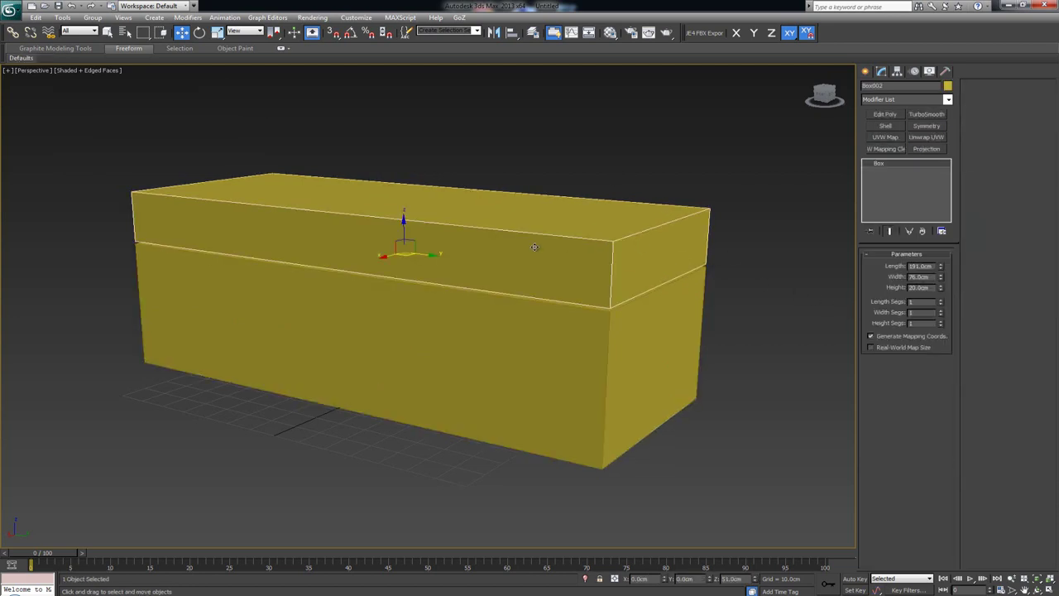
{"action": "middle_click_drag", "start_coordinate": [534, 247], "coordinate": [615, 232], "text": "alt"}
{"action": "middle_click_drag", "start_coordinate": [355, 249], "coordinate": [522, 246], "text": "alt"}
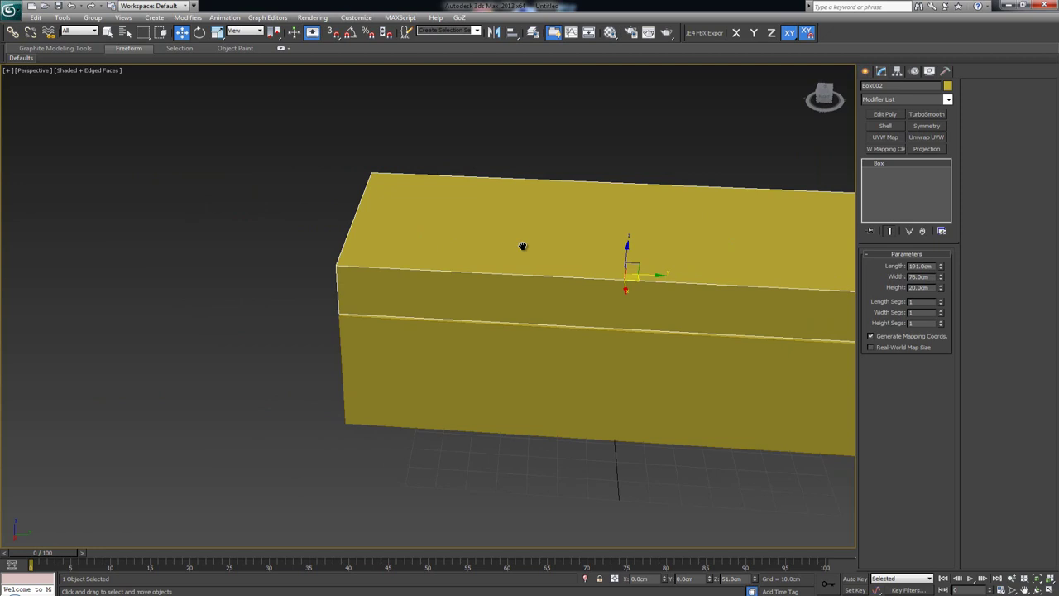
{"action": "left_click", "coordinate": [430, 362]}
{"action": "scroll", "coordinate": [474, 338], "scroll_direction": "down", "scroll_amount": 3}
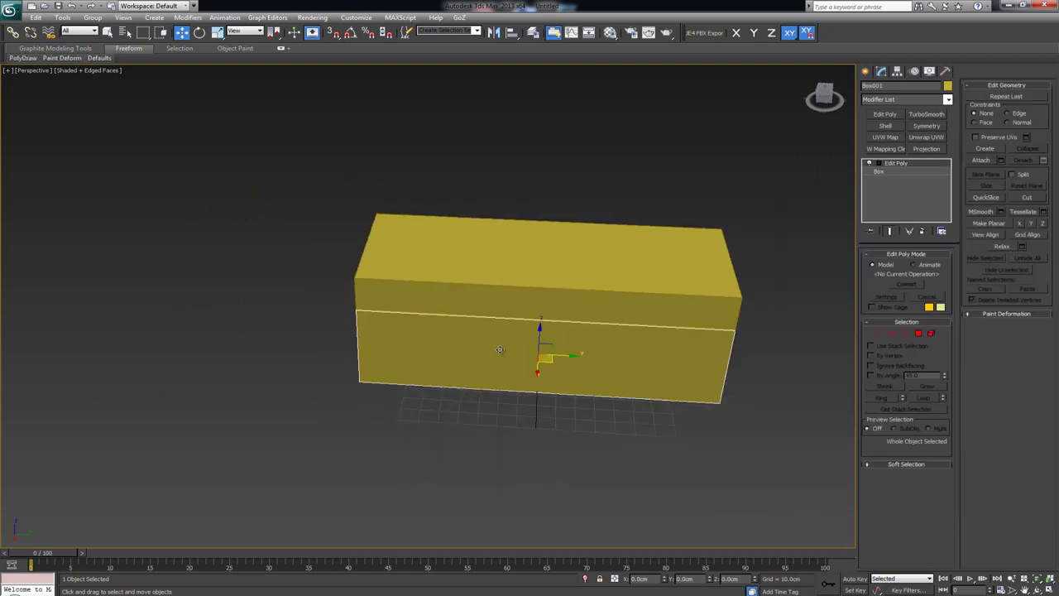
{"action": "key", "text": "ctrl+v"}
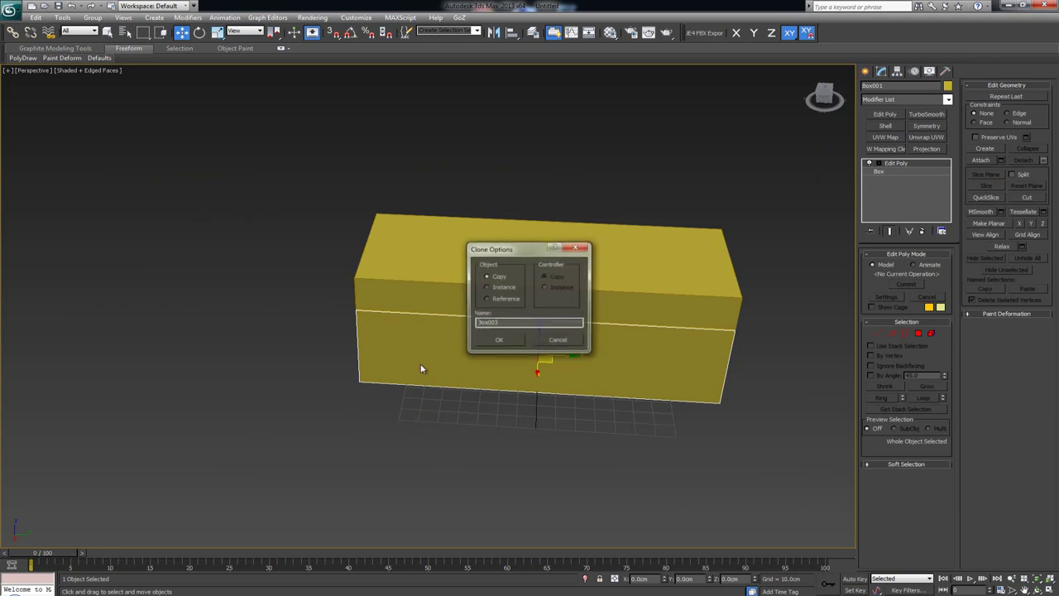
{"action": "left_click", "coordinate": [505, 342]}
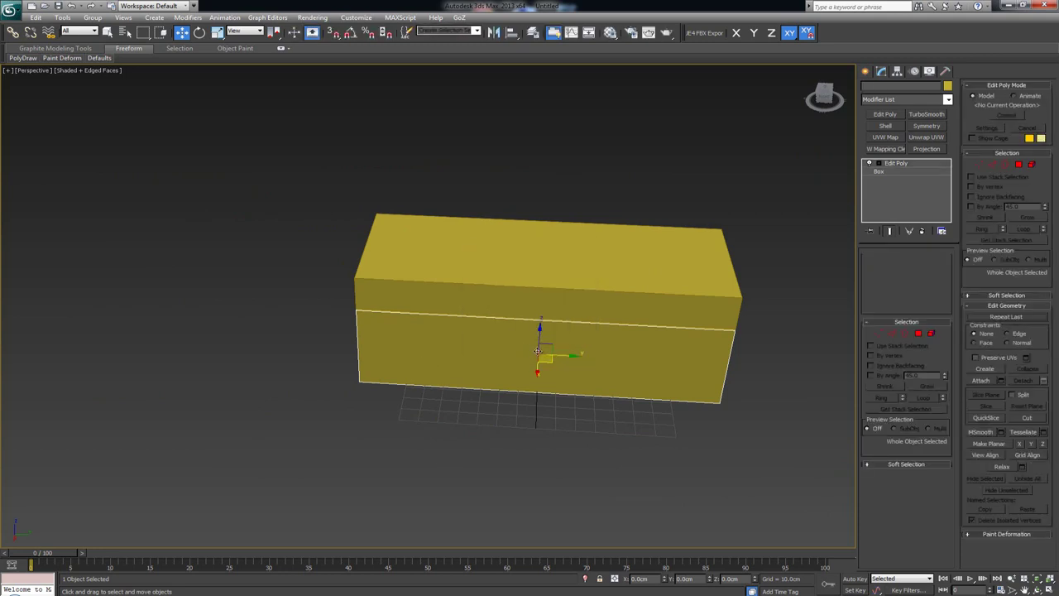
Step: Move the copy past the bed end and slide its end face inward to thin it
{"action": "left_click_drag", "start_coordinate": [567, 355], "coordinate": [540, 355]}
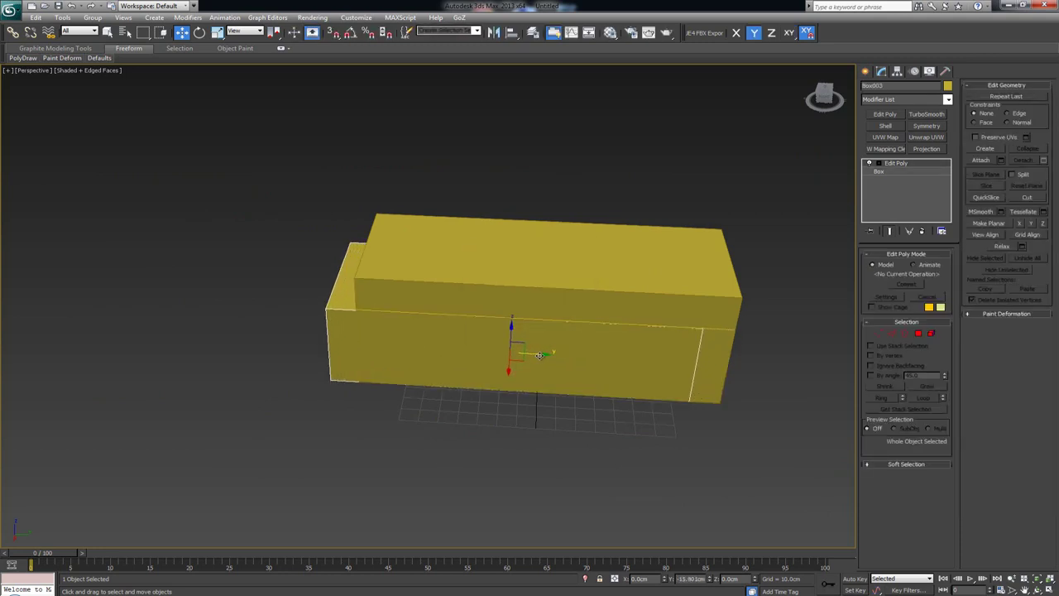
{"action": "key", "text": "4"}
{"action": "left_click", "coordinate": [579, 366]}
{"action": "middle_click_drag", "start_coordinate": [579, 367], "coordinate": [685, 379], "text": "alt"}
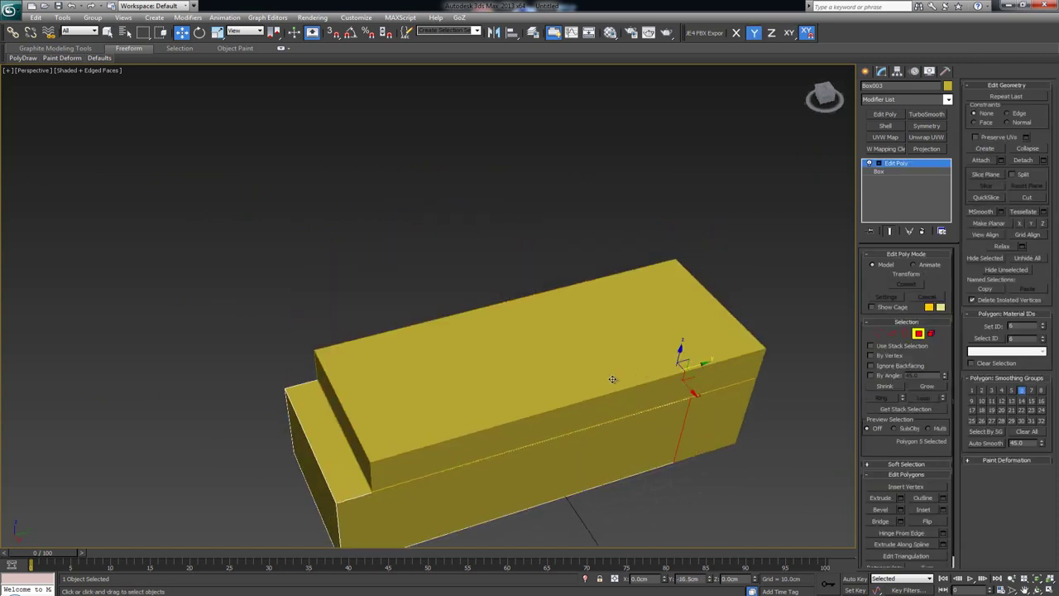
{"action": "left_click_drag", "start_coordinate": [691, 385], "coordinate": [353, 425]}
Step: Raise the thin copy's top face to about 125.8 cm to form the headboard
{"action": "middle_click_drag", "start_coordinate": [353, 424], "coordinate": [331, 398], "text": "alt"}
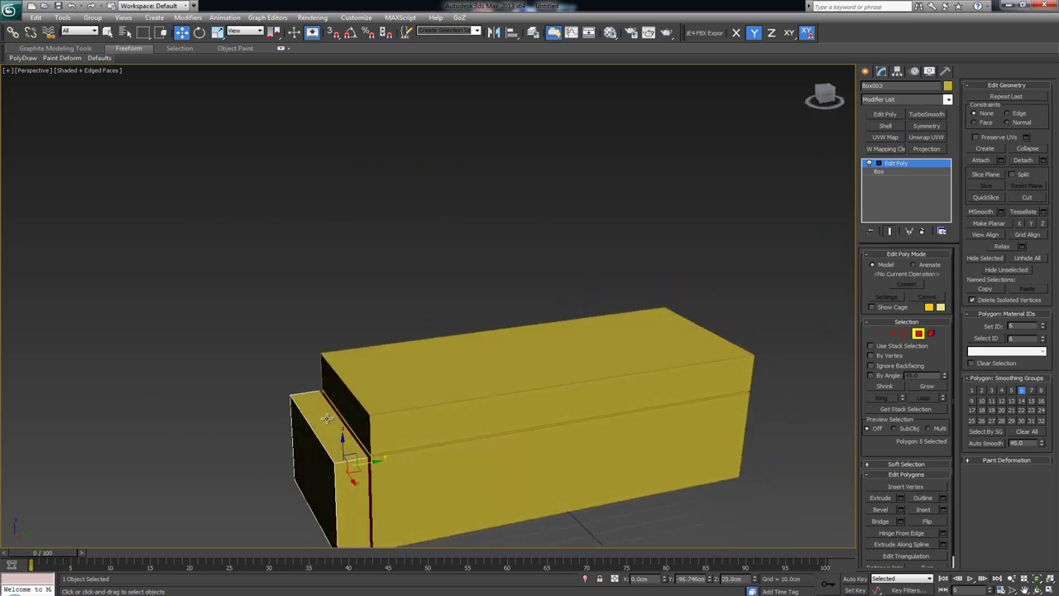
{"action": "left_click", "coordinate": [328, 395]}
{"action": "left_click_drag", "start_coordinate": [329, 396], "coordinate": [333, 256]}
{"action": "middle_click_drag", "start_coordinate": [449, 322], "coordinate": [376, 314], "text": "alt"}
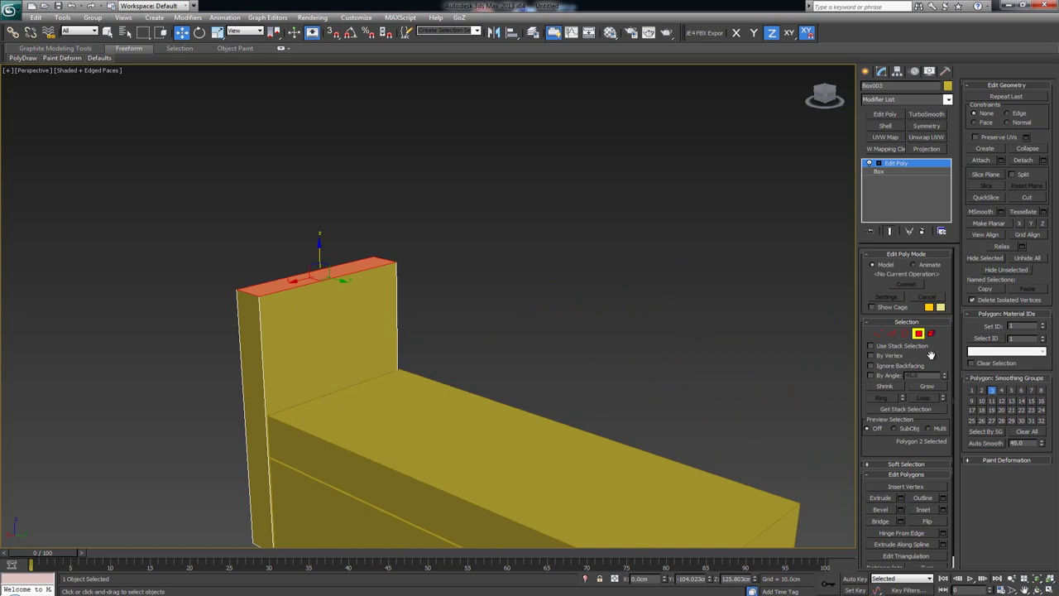
{"action": "left_click", "coordinate": [919, 332]}
Step: Frame the whole bed, inspect it from the side, and select the mattress box
{"action": "key", "text": "z"}
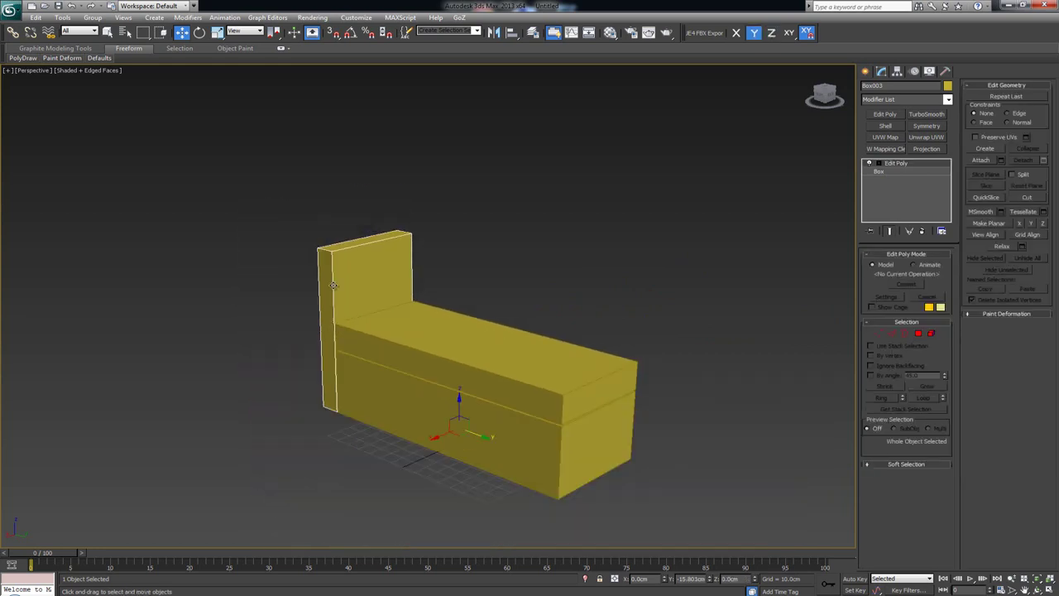
{"action": "mouse_move", "coordinate": [355, 291]}
{"action": "middle_mouse_down", "text": "alt"}
{"action": "mouse_move", "coordinate": [397, 294]}
{"action": "mouse_move", "coordinate": [358, 297]}
{"action": "middle_mouse_up", "text": "alt"}
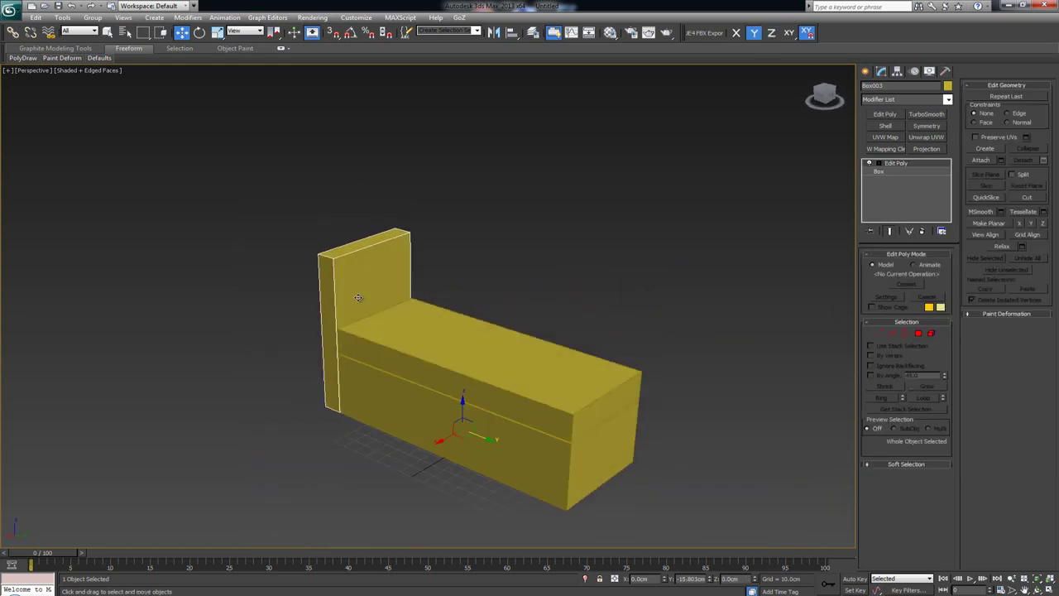
{"action": "scroll", "coordinate": [394, 308], "scroll_direction": "up", "scroll_amount": 5}
{"action": "scroll", "coordinate": [421, 326], "scroll_direction": "down", "scroll_amount": 3}
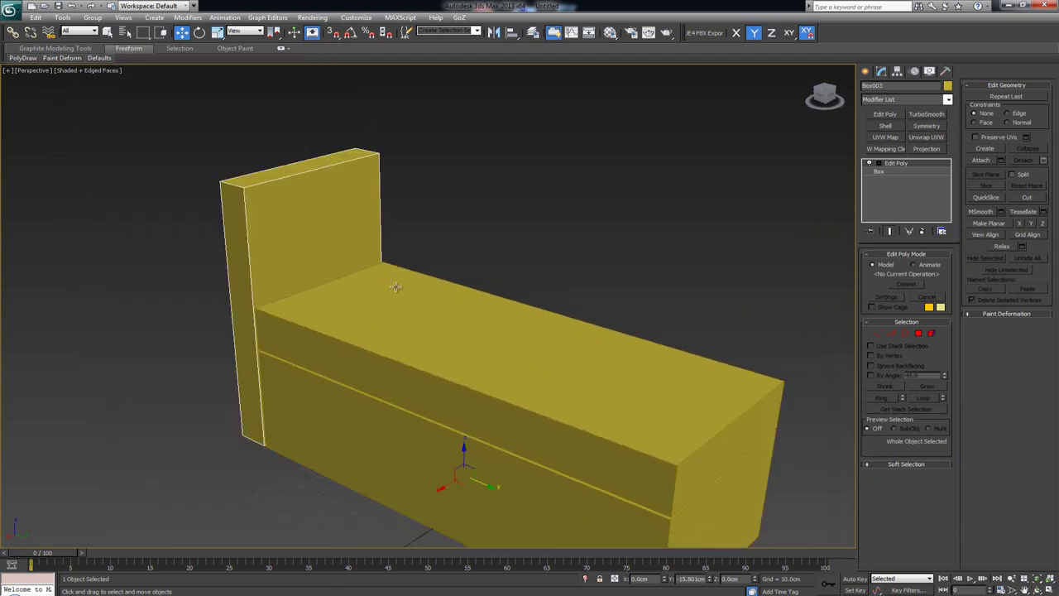
{"action": "middle_click_drag", "start_coordinate": [407, 326], "coordinate": [445, 321], "text": "alt"}
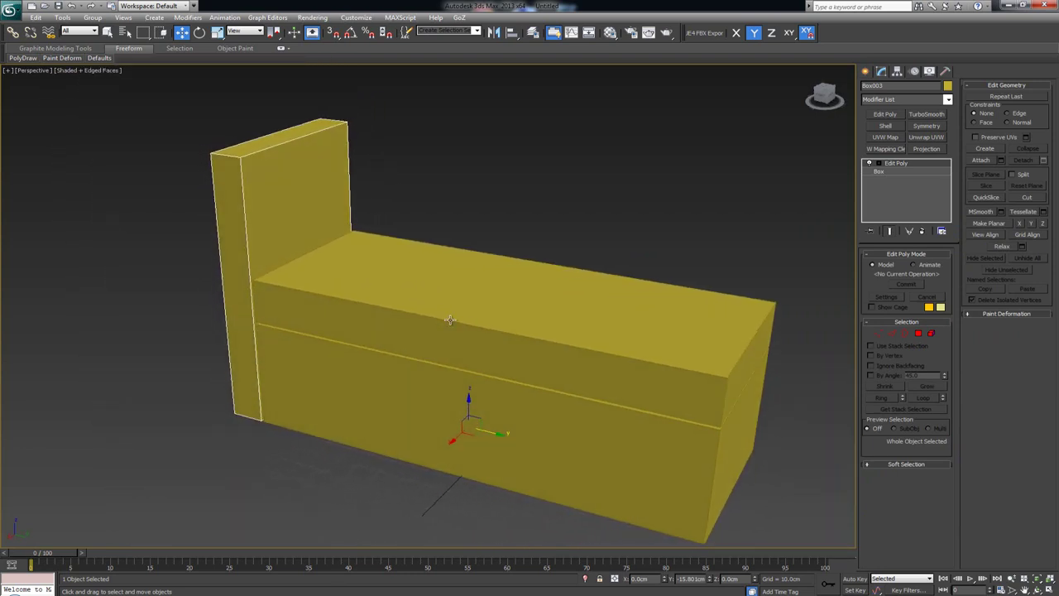
{"action": "left_click", "coordinate": [581, 245]}
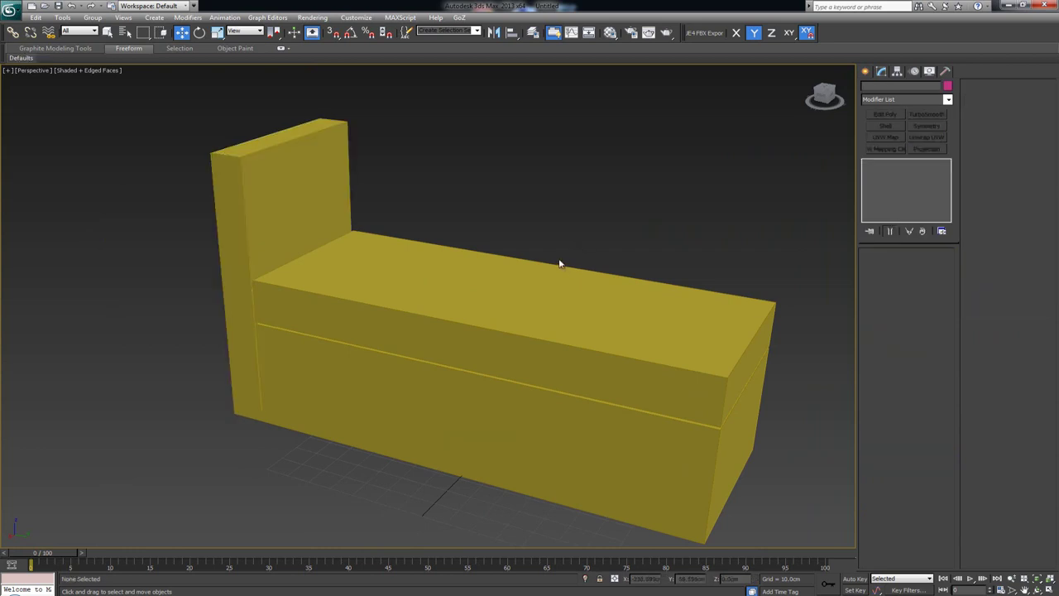
{"action": "left_click", "coordinate": [465, 289]}
{"action": "middle_click_drag", "start_coordinate": [455, 298], "coordinate": [488, 299], "text": "alt"}
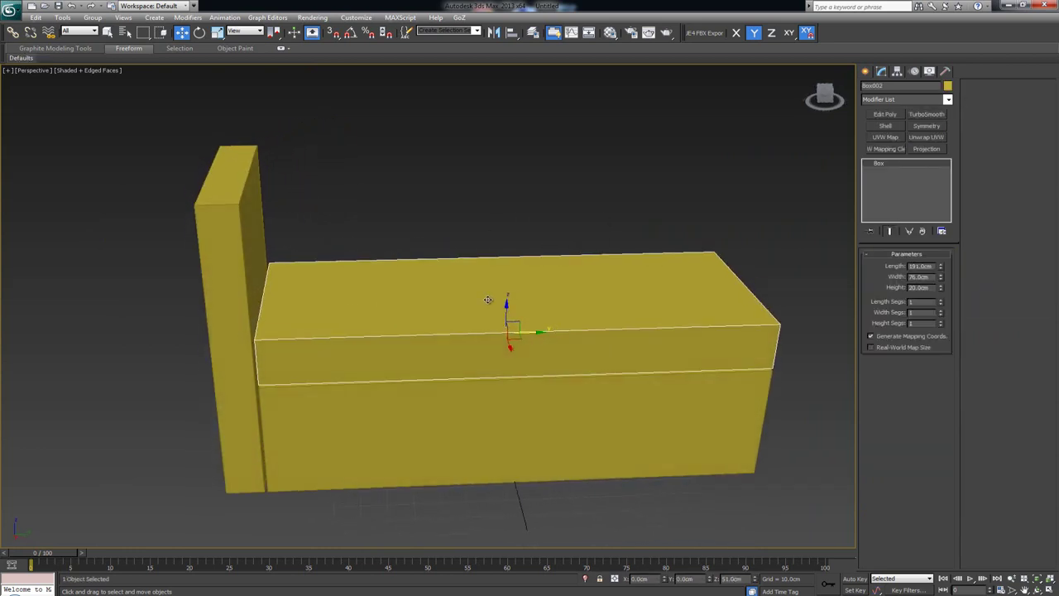
Step: Add Edit Poly to the isolated mattress and connect two edge loops pushed toward its ends
{"action": "left_click", "coordinate": [885, 114]}
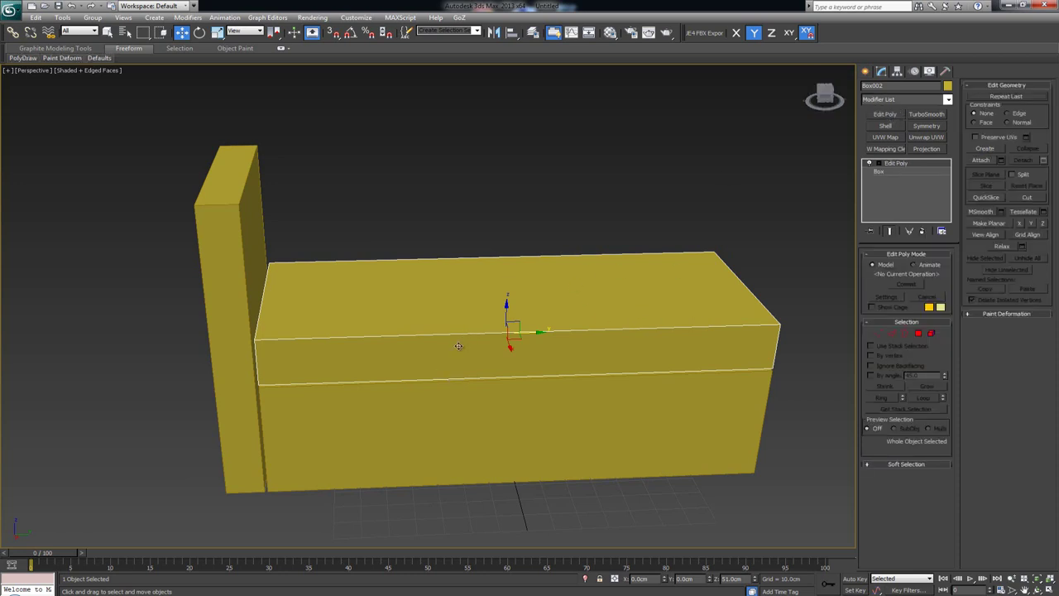
{"action": "key", "text": "alt+q"}
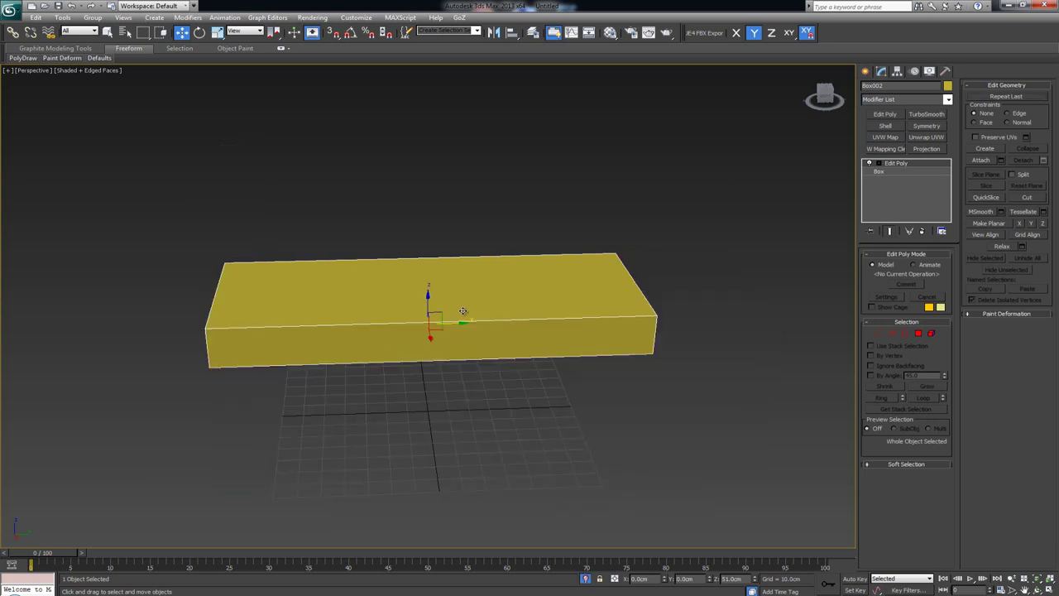
{"action": "left_click", "coordinate": [892, 332]}
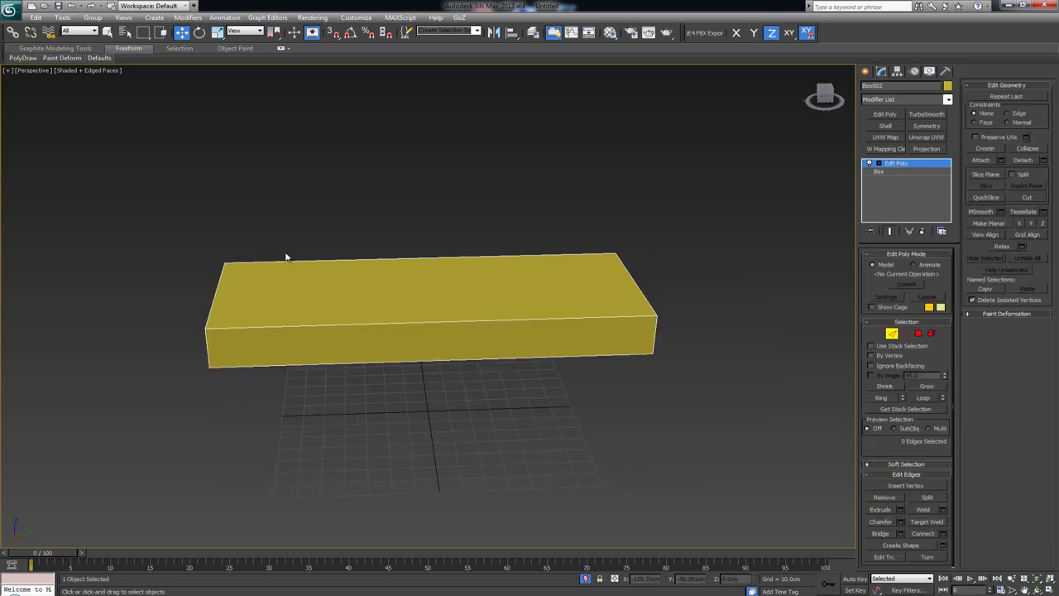
{"action": "left_click_drag", "start_coordinate": [324, 267], "coordinate": [432, 447]}
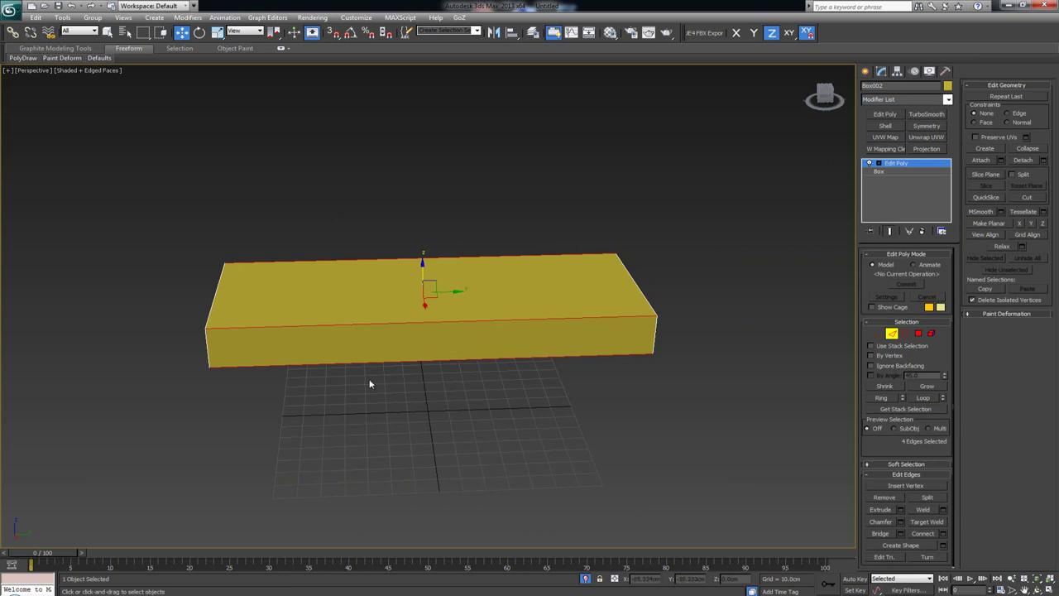
{"action": "mouse_move", "coordinate": [325, 286]}
{"action": "middle_mouse_down", "text": "alt"}
{"action": "mouse_move", "coordinate": [408, 232]}
{"action": "mouse_move", "coordinate": [317, 267]}
{"action": "middle_mouse_up", "text": "alt"}
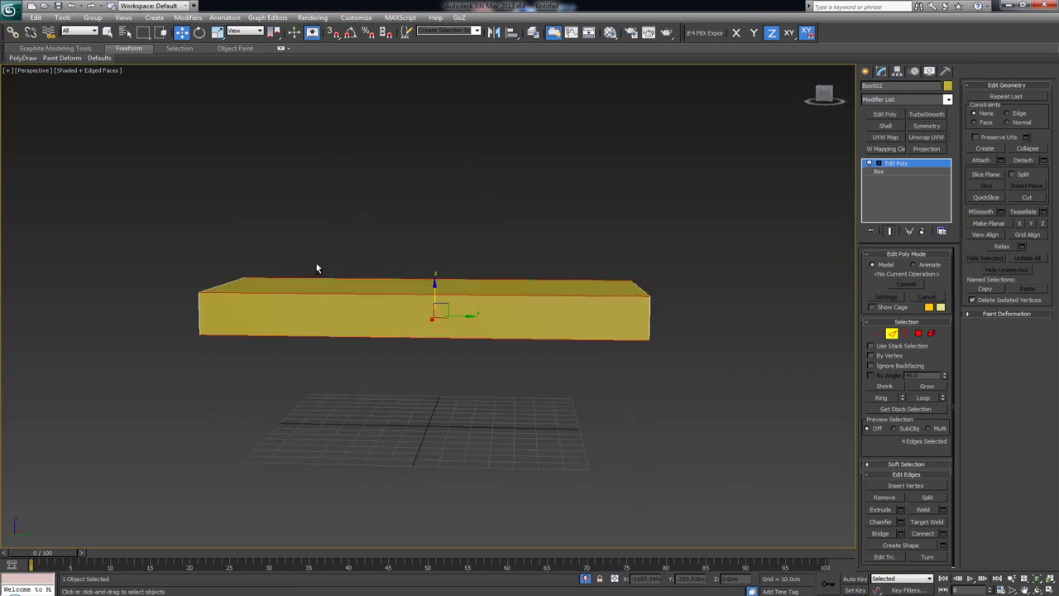
{"action": "left_click", "coordinate": [373, 298]}
{"action": "key", "text": "alt"}
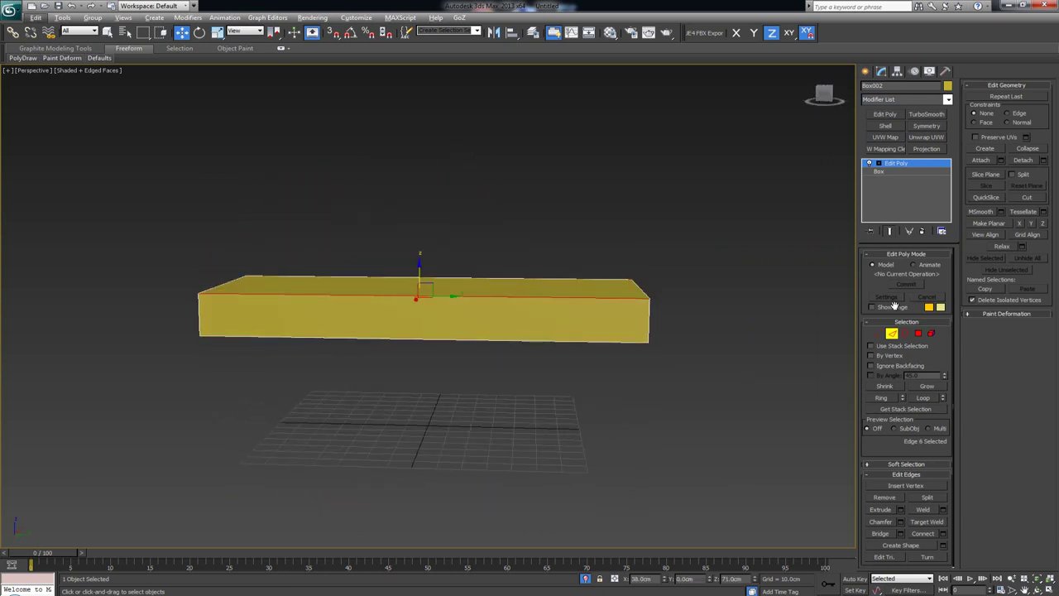
{"action": "left_click", "coordinate": [882, 397]}
{"action": "middle_click_drag", "start_coordinate": [571, 331], "coordinate": [596, 364], "text": "alt"}
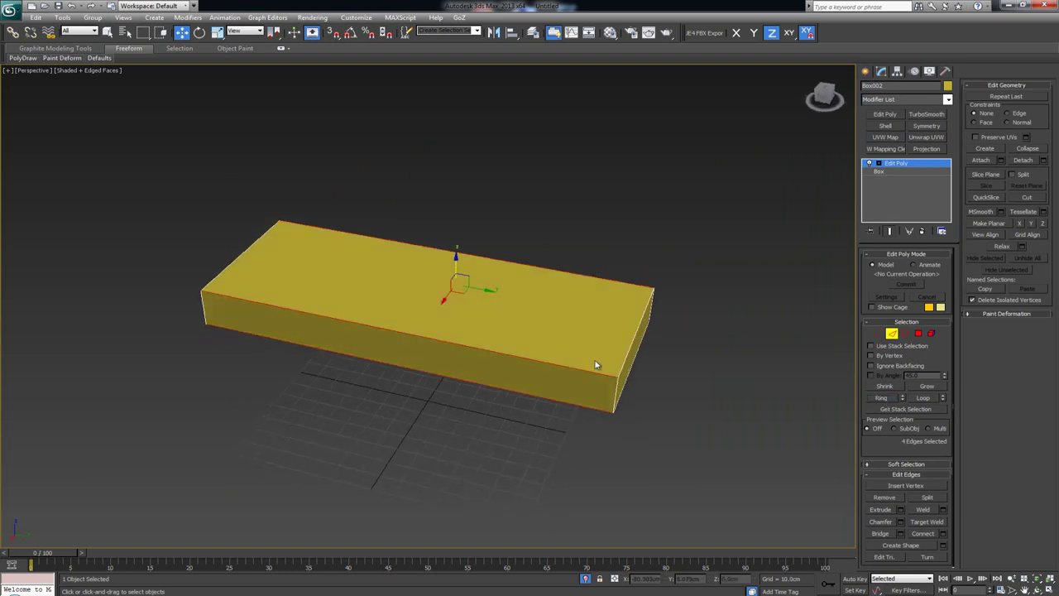
{"action": "left_click", "coordinate": [943, 533]}
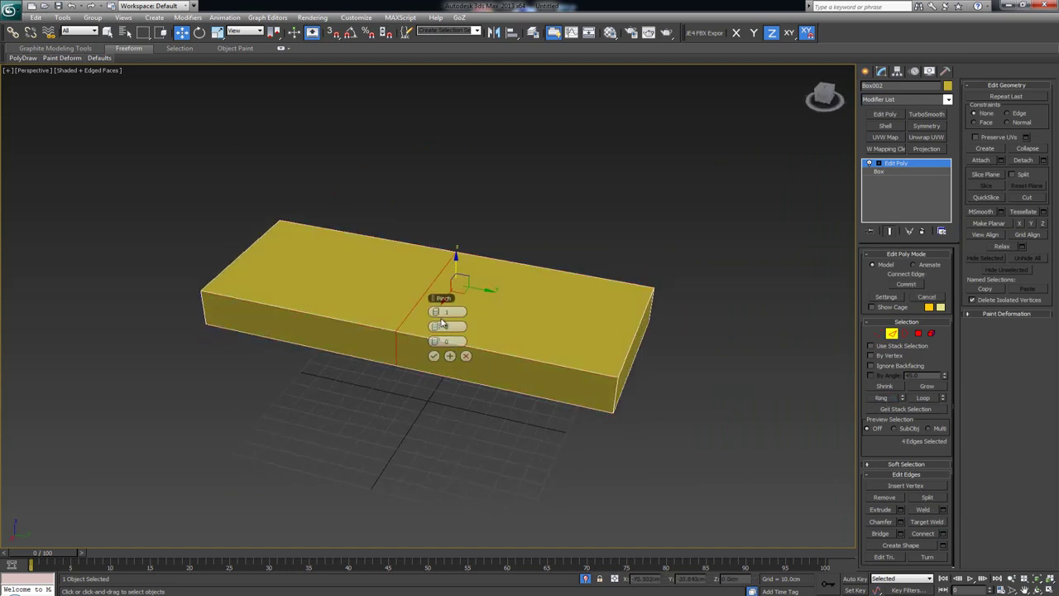
{"action": "left_click_drag", "start_coordinate": [441, 332], "coordinate": [648, 348]}
{"action": "left_click", "coordinate": [433, 356]}
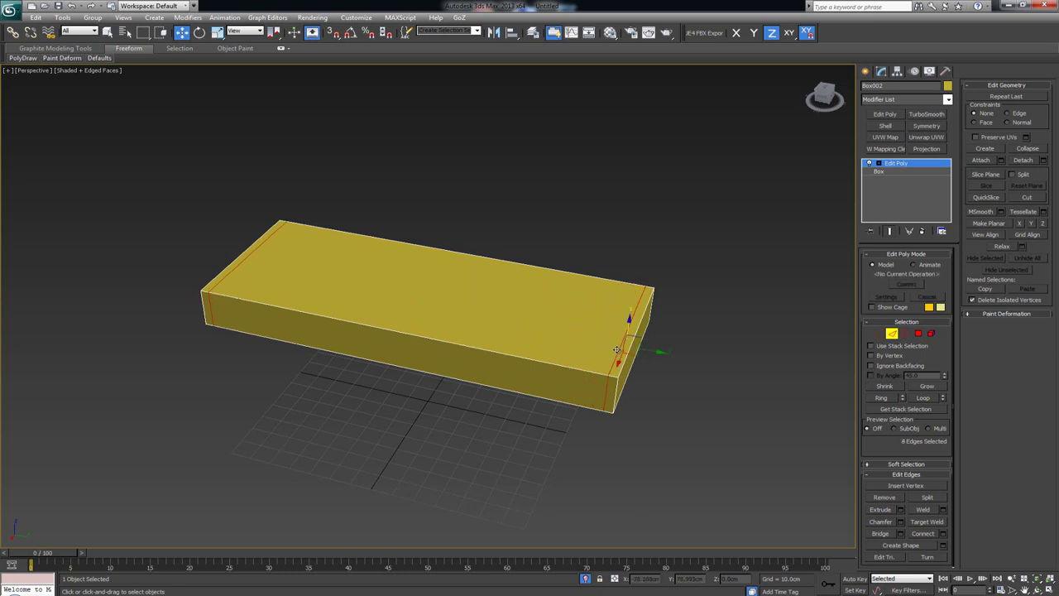
Step: Connect lengthwise loops pinched close to the mattress's edges
{"action": "left_click", "coordinate": [617, 349]}
{"action": "double_click", "coordinate": [621, 347]}
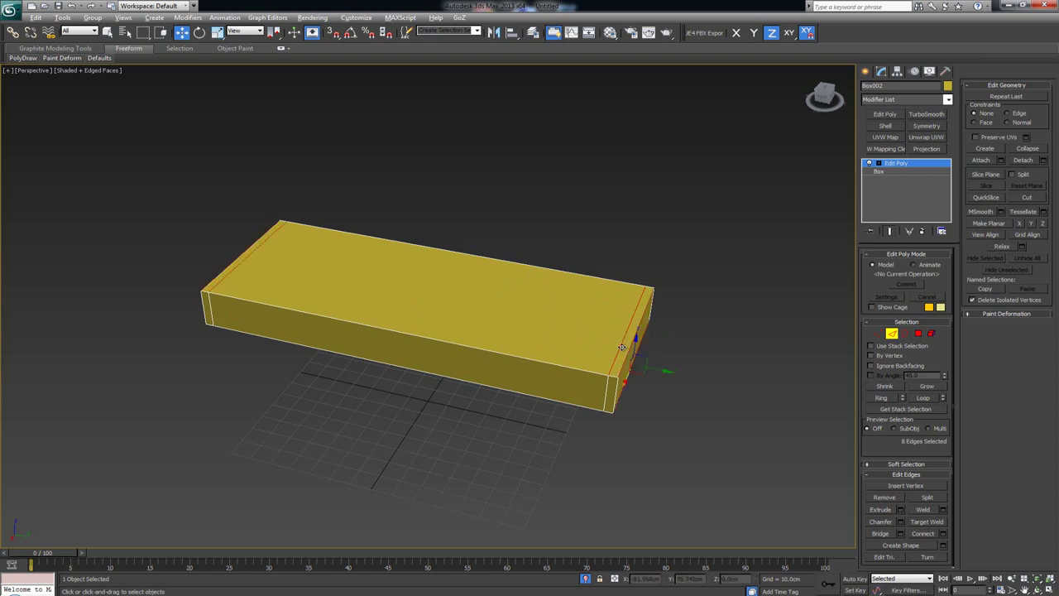
{"action": "left_click", "coordinate": [943, 534]}
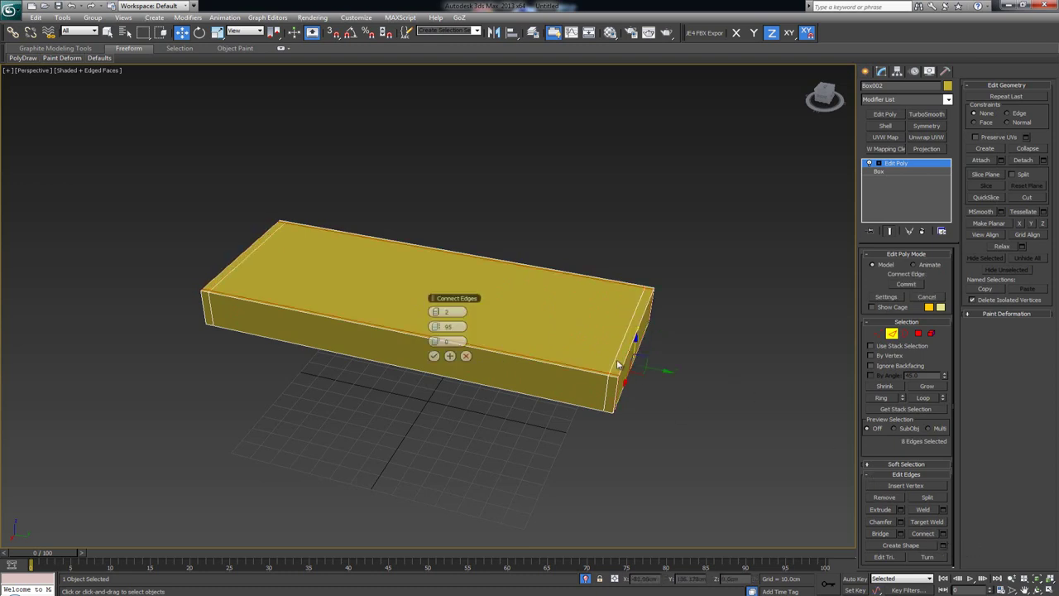
{"action": "left_click_drag", "start_coordinate": [436, 331], "coordinate": [436, 326]}
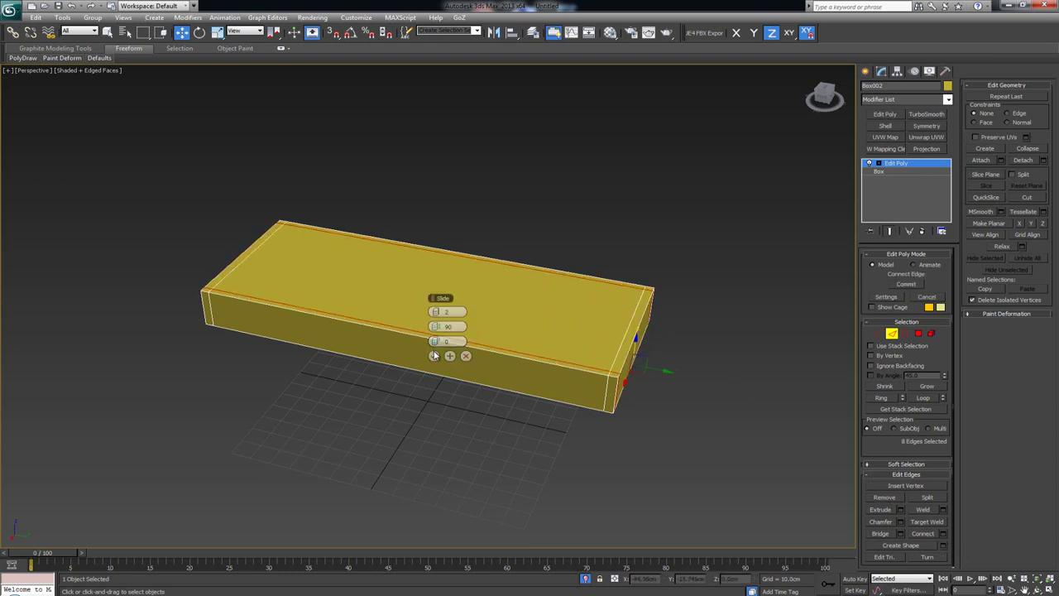
{"action": "left_click", "coordinate": [433, 356]}
Step: Connect the short end edges with loops pinched near the top and bottom
{"action": "double_click", "coordinate": [614, 389]}
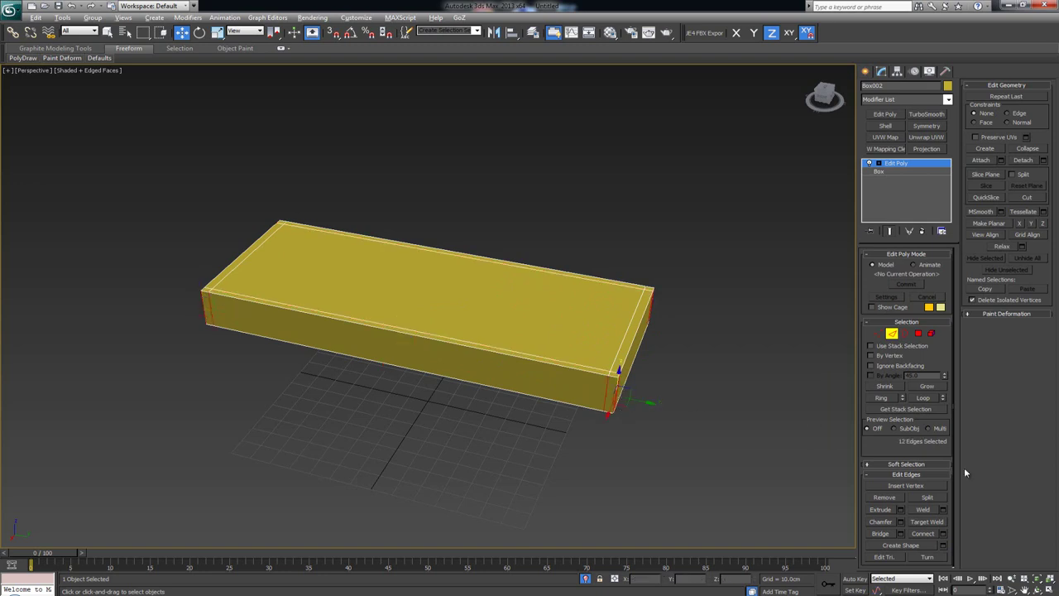
{"action": "left_click", "coordinate": [943, 534]}
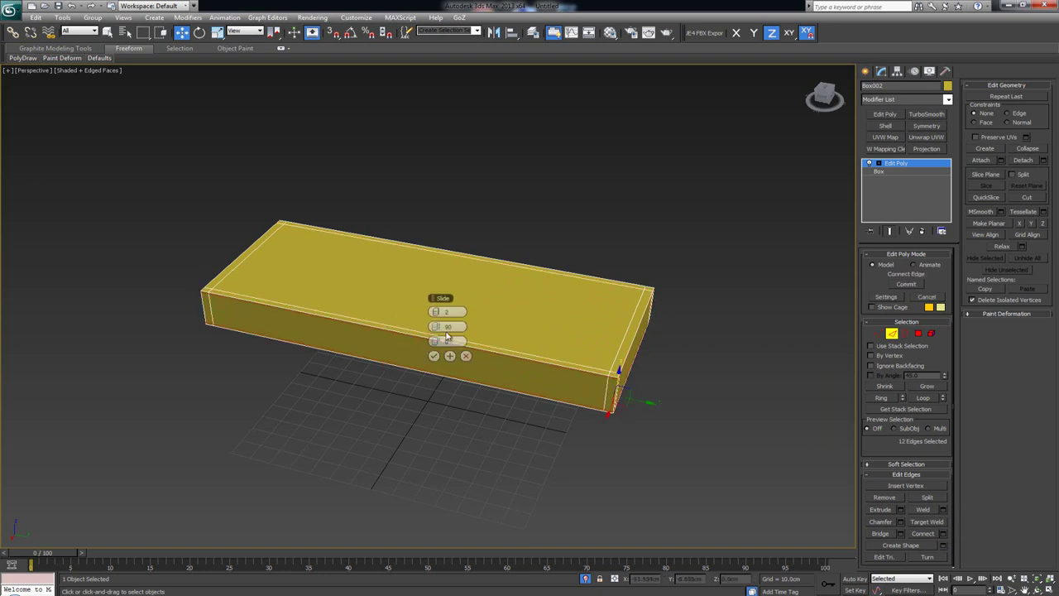
{"action": "left_click_drag", "start_coordinate": [436, 329], "coordinate": [432, 327]}
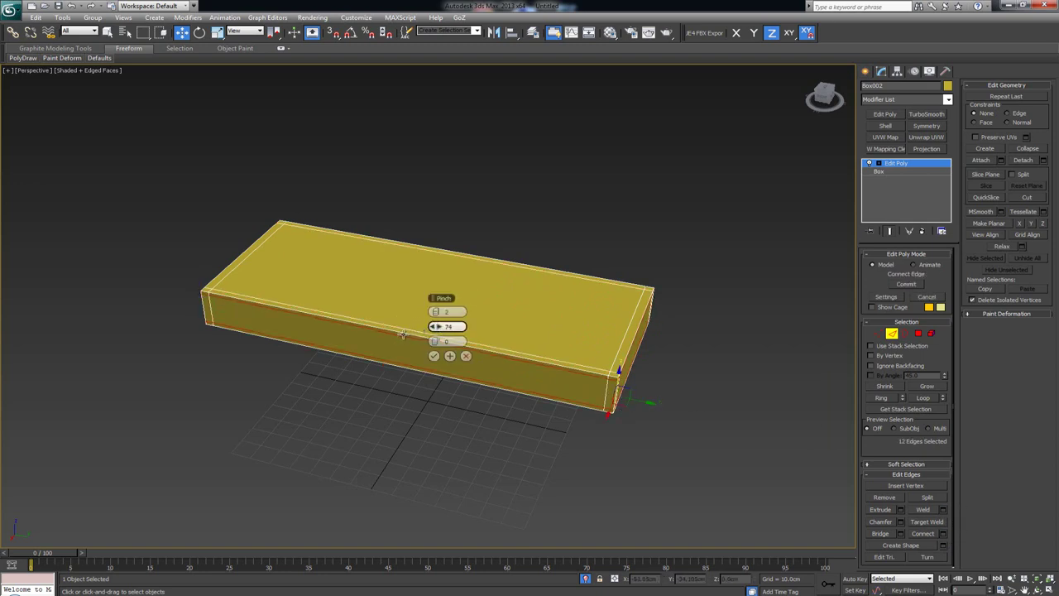
{"action": "left_click", "coordinate": [434, 356]}
Step: Apply TurboSmooth to the mattress and view the rounded result
{"action": "left_click", "coordinate": [891, 332]}
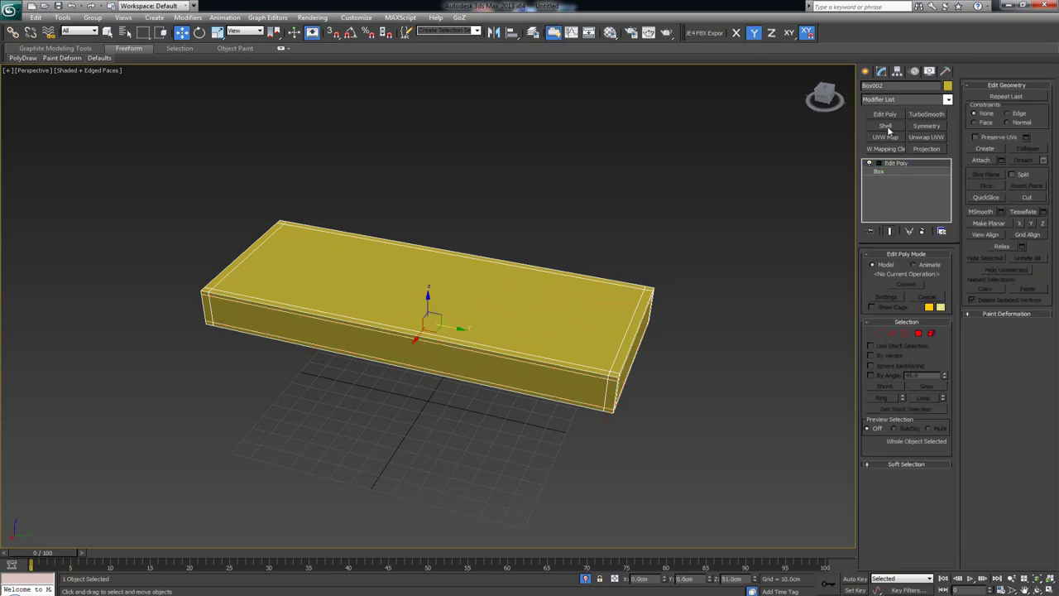
{"action": "left_click", "coordinate": [925, 115]}
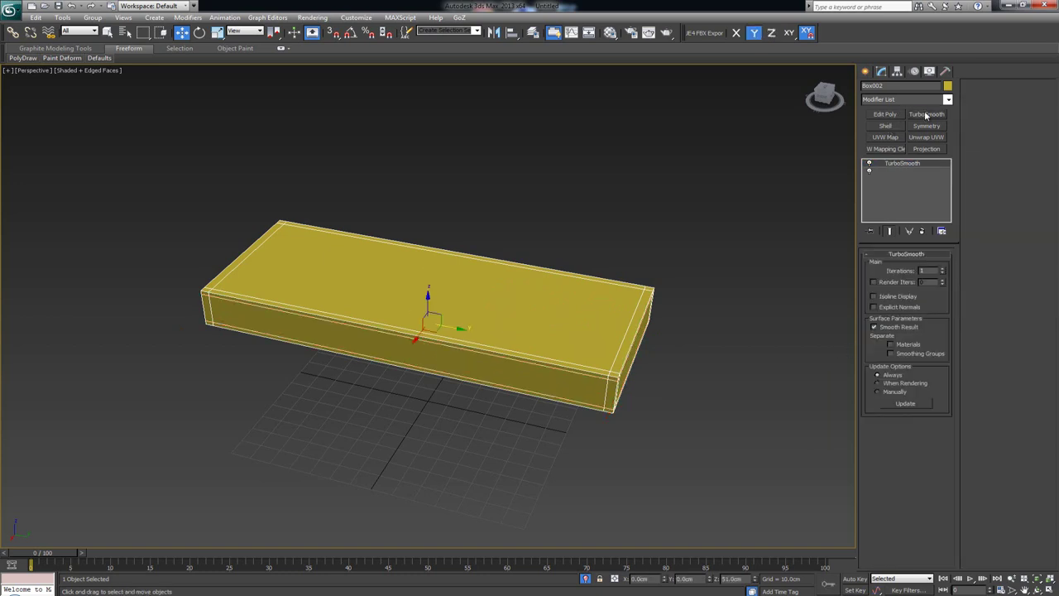
{"action": "left_click", "coordinate": [617, 198]}
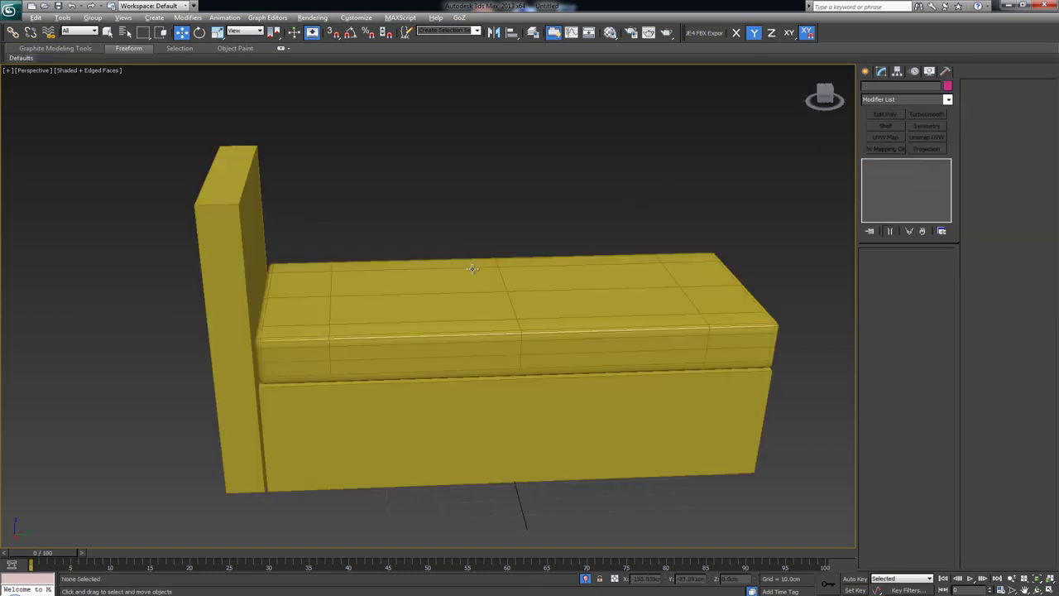
{"action": "middle_click_drag", "start_coordinate": [496, 307], "coordinate": [432, 299], "text": "alt"}
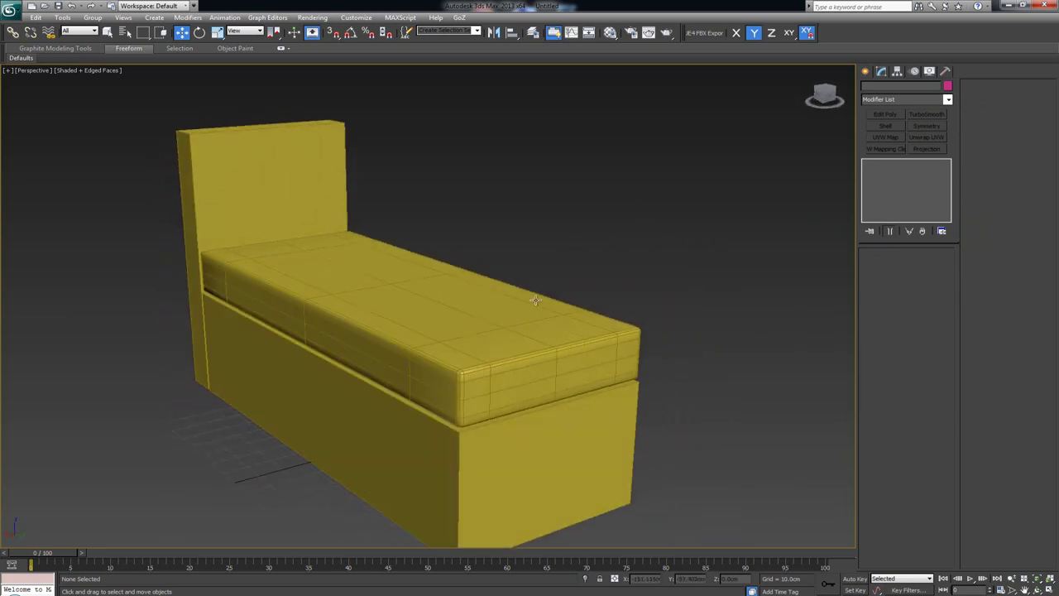
Step: Isolate the base box and connect its lengthwise edge ring with 2 segments
{"action": "left_click", "coordinate": [419, 443]}
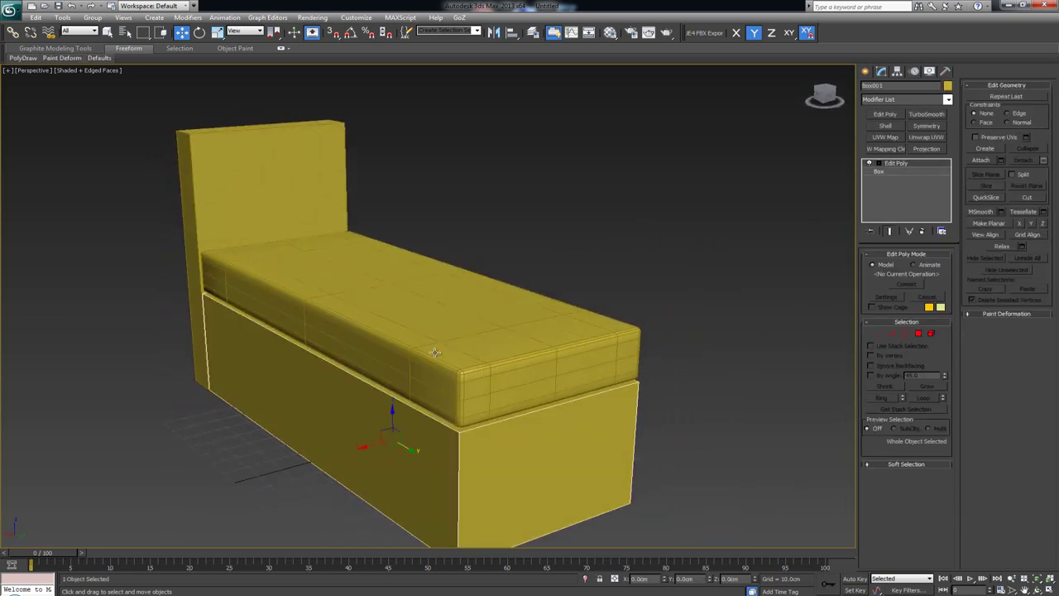
{"action": "key", "text": "alt+q"}
{"action": "middle_click_drag", "start_coordinate": [432, 382], "coordinate": [478, 373], "text": "alt"}
{"action": "key", "text": "2"}
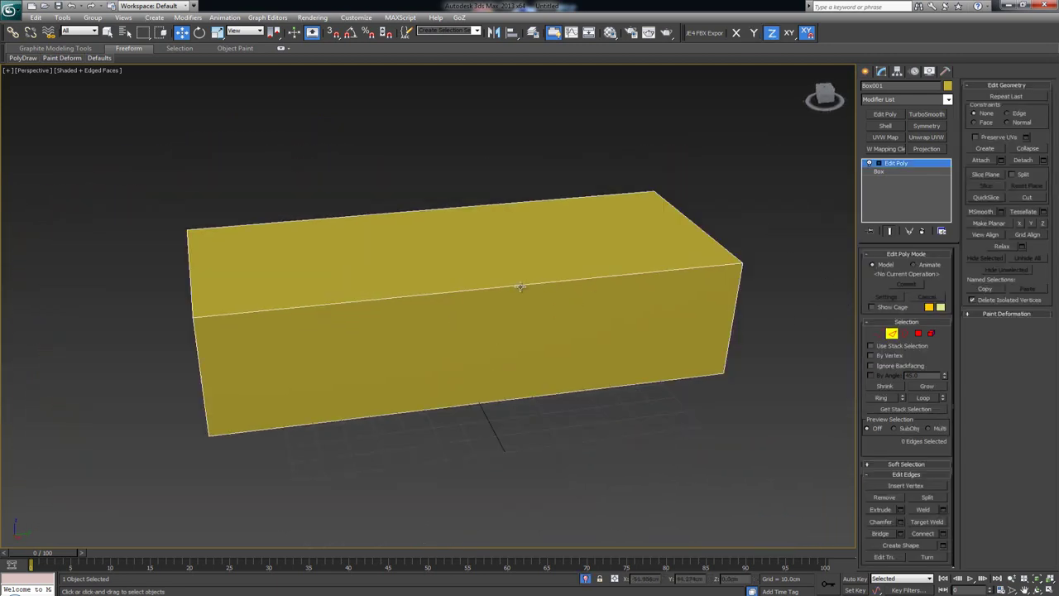
{"action": "left_click", "coordinate": [513, 287]}
{"action": "key", "text": "alt+r"}
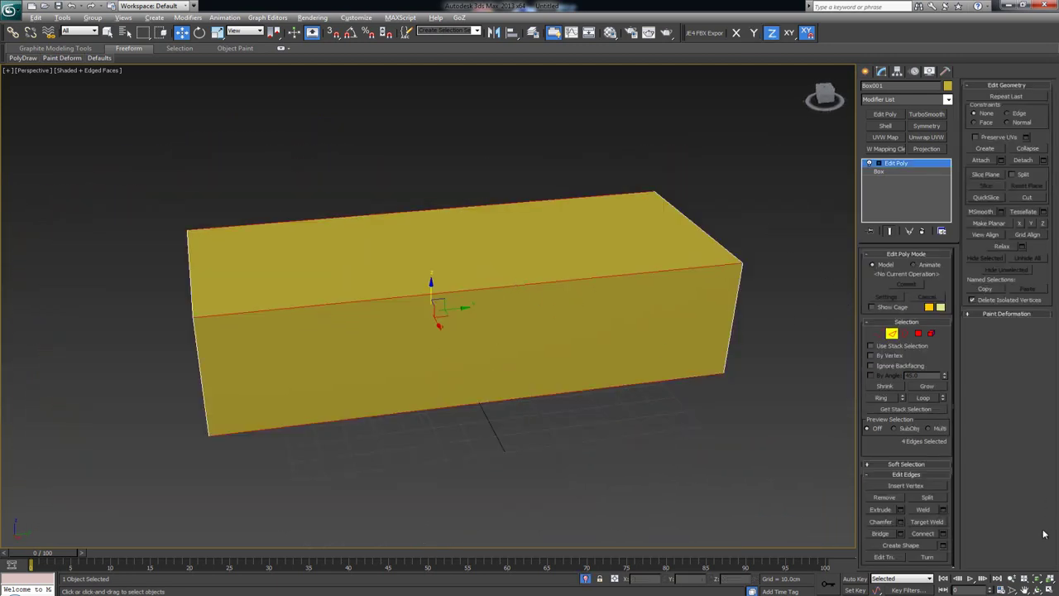
{"action": "left_click", "coordinate": [943, 534]}
{"action": "left_click_drag", "start_coordinate": [432, 311], "coordinate": [652, 331]}
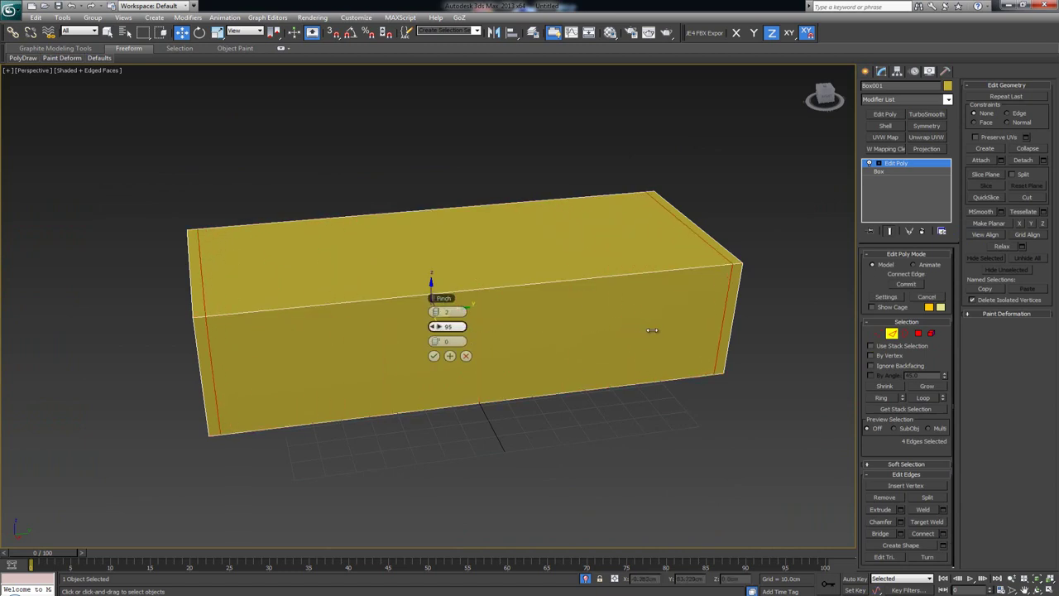
{"action": "left_click", "coordinate": [432, 356]}
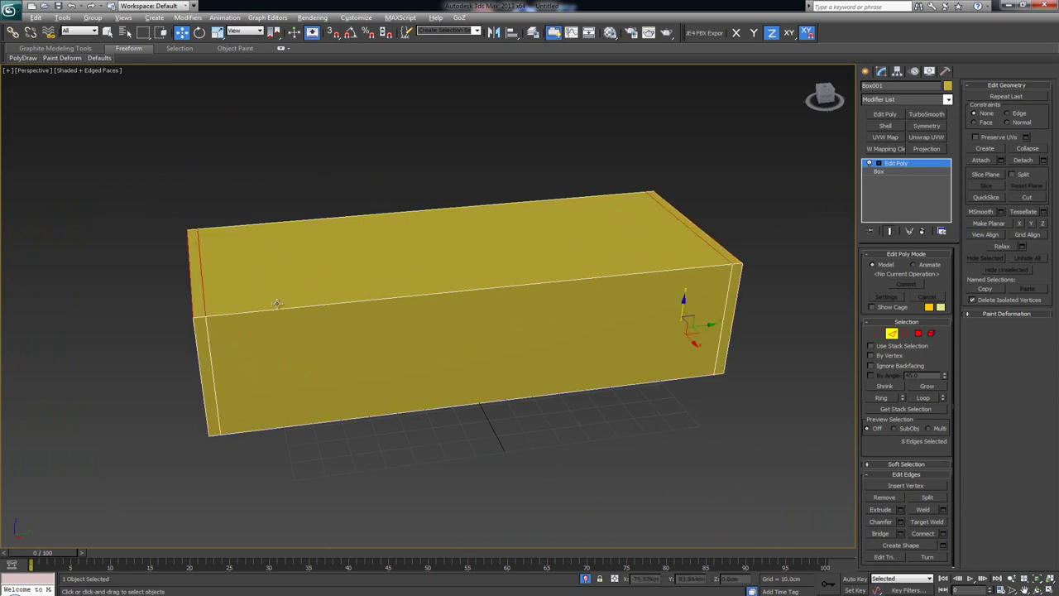
Step: Add pinched loops near the base box's top, bottom and both ends
{"action": "left_click", "coordinate": [943, 534]}
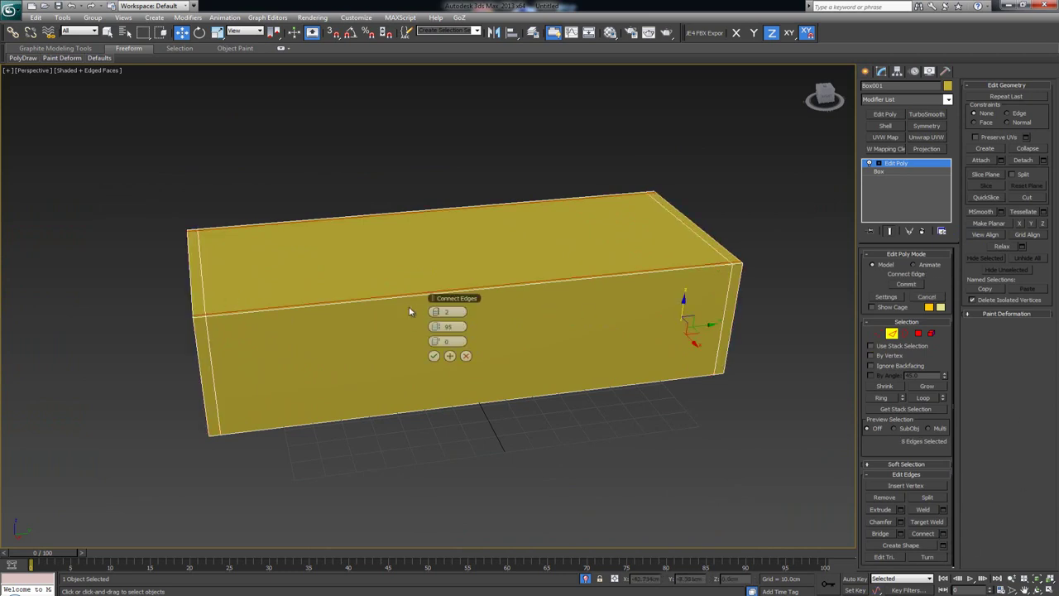
{"action": "left_click_drag", "start_coordinate": [432, 326], "coordinate": [451, 326]}
{"action": "left_click", "coordinate": [434, 356]}
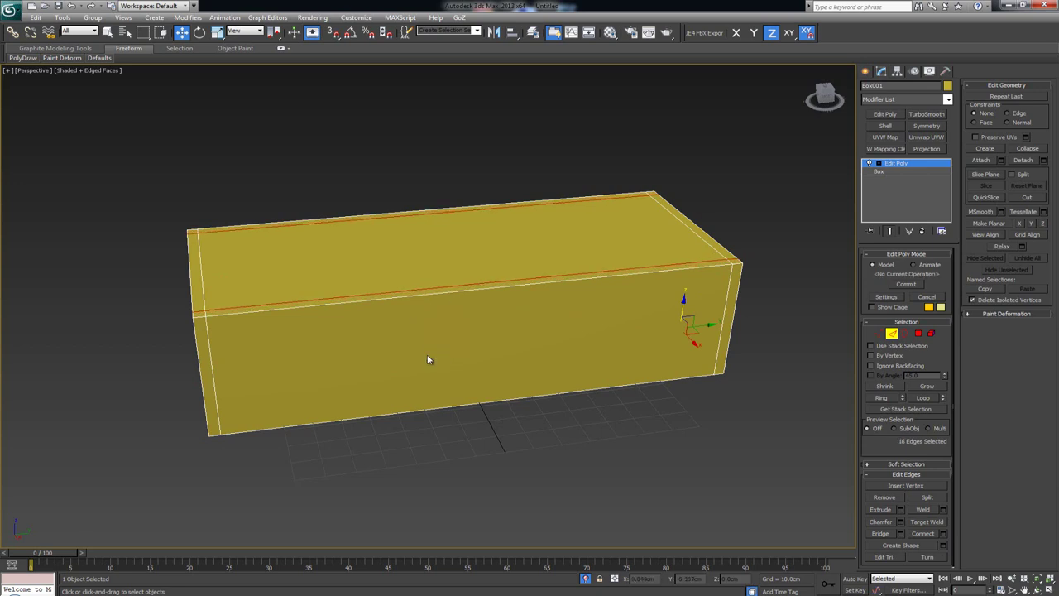
{"action": "left_click", "coordinate": [200, 341]}
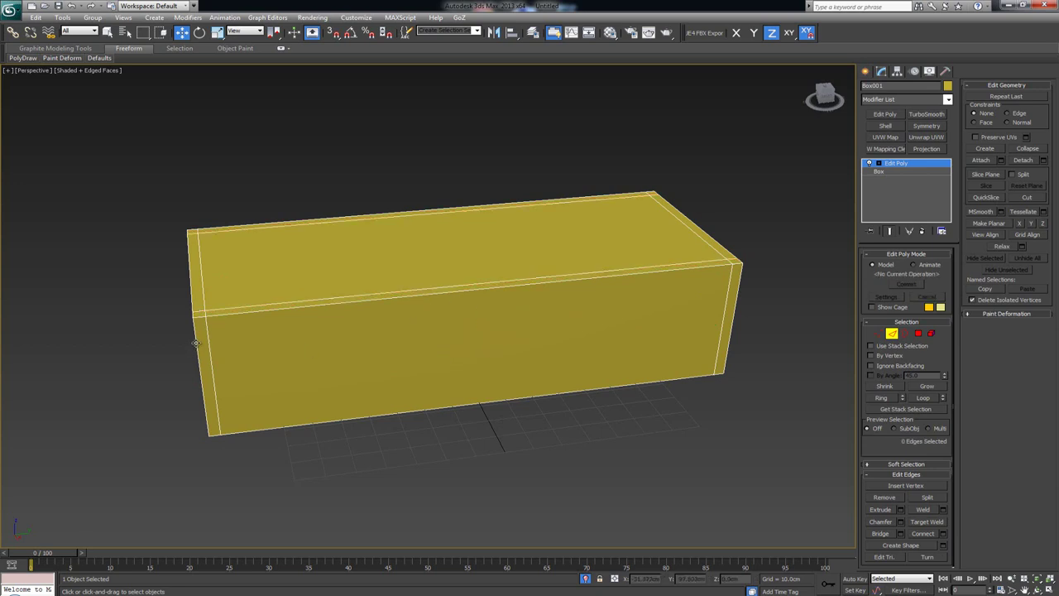
{"action": "left_click", "coordinate": [730, 365], "text": "ctrl"}
{"action": "left_click", "coordinate": [941, 533]}
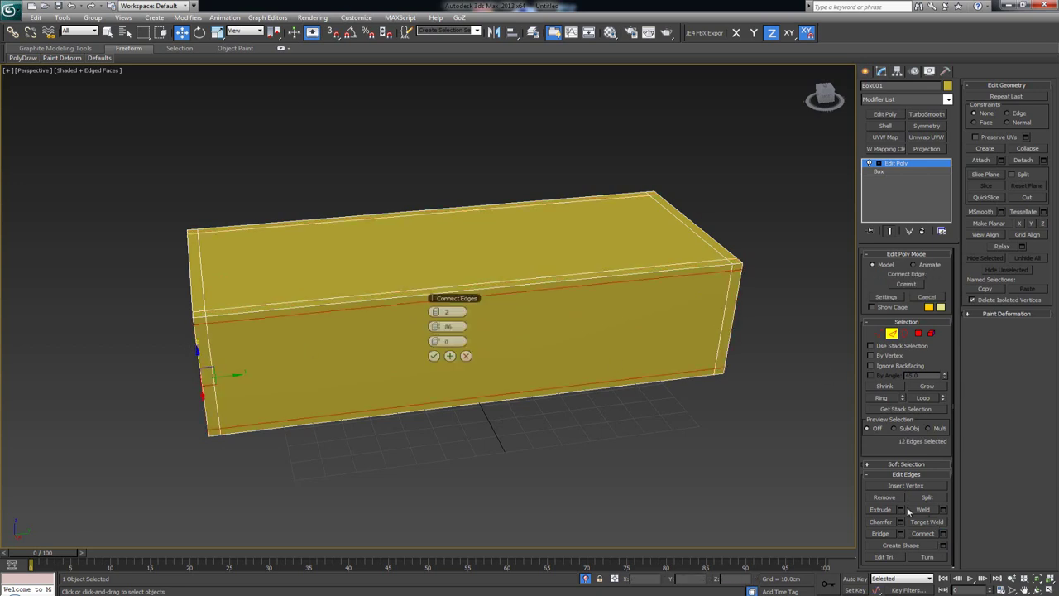
{"action": "left_click", "coordinate": [434, 356]}
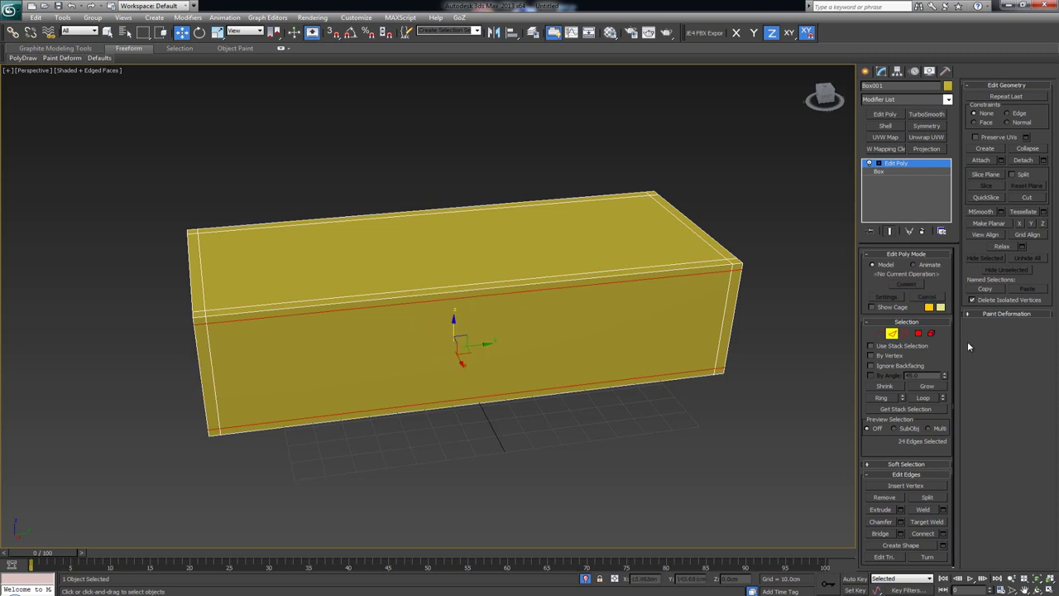
Step: Apply TurboSmooth to the base box and deselect it
{"action": "left_click", "coordinate": [894, 335]}
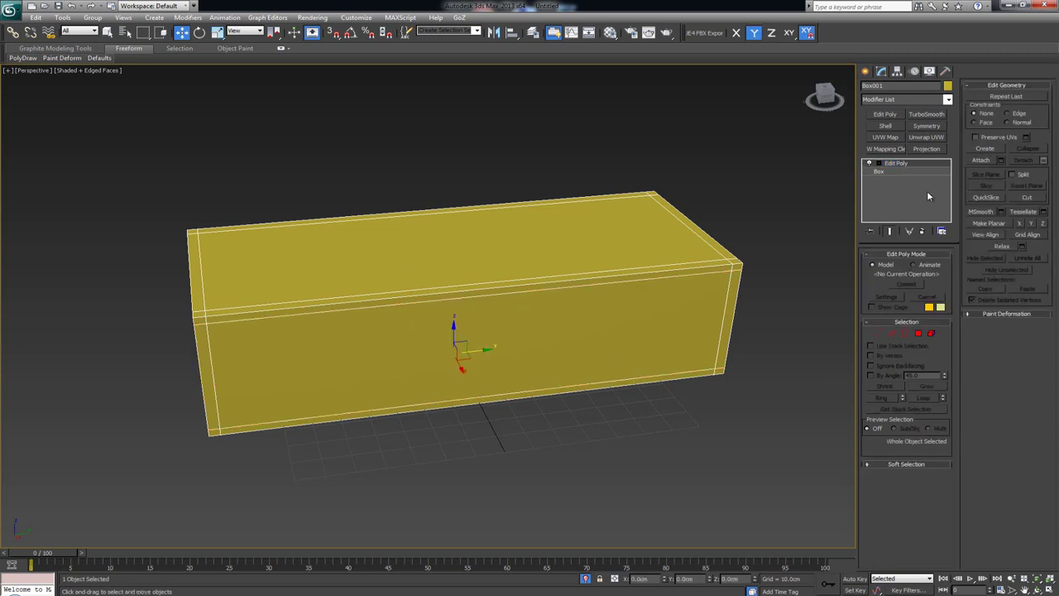
{"action": "left_click", "coordinate": [924, 117]}
{"action": "left_click", "coordinate": [760, 226]}
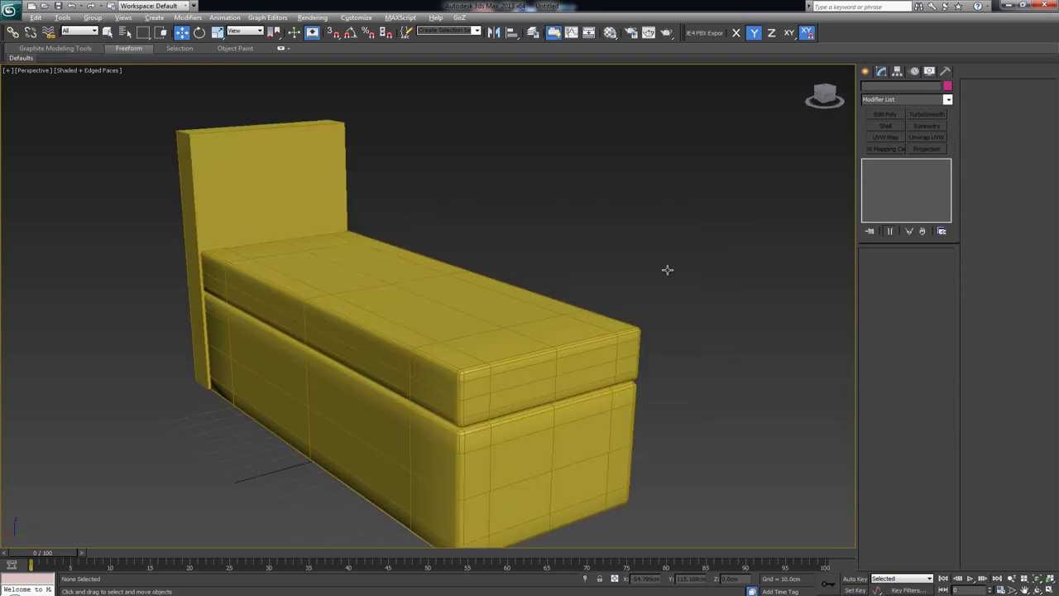
Step: Connect the headboard's ring of four edges with two new loops pinched toward its edges
{"action": "left_click", "coordinate": [317, 202]}
{"action": "key", "text": "z"}
{"action": "middle_click_drag", "start_coordinate": [407, 231], "coordinate": [488, 245], "text": "alt"}
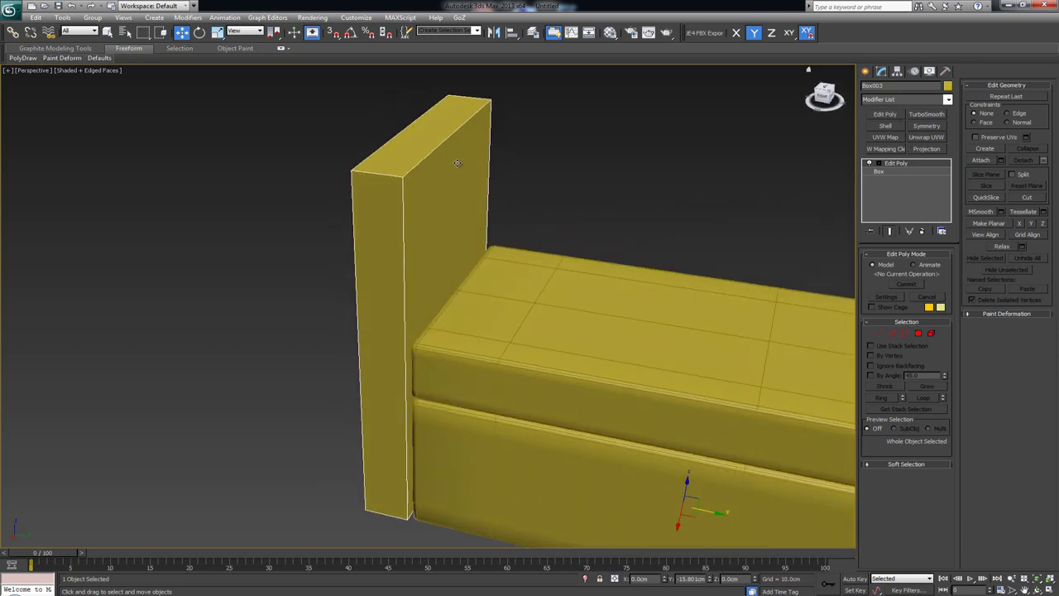
{"action": "key", "text": "2"}
{"action": "double_click", "coordinate": [385, 172]}
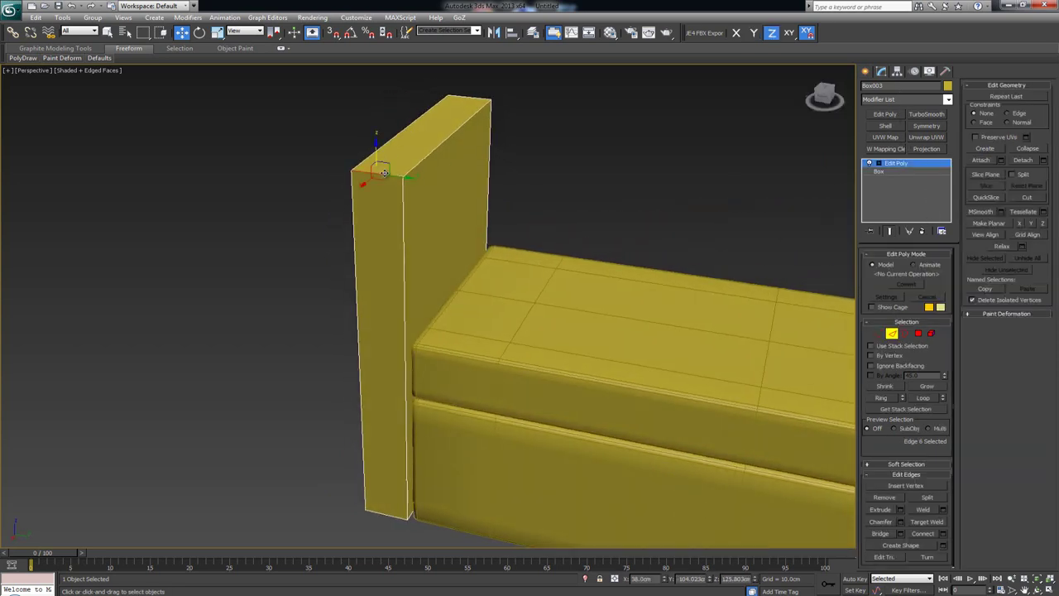
{"action": "left_click", "coordinate": [943, 533]}
{"action": "left_click", "coordinate": [439, 313]}
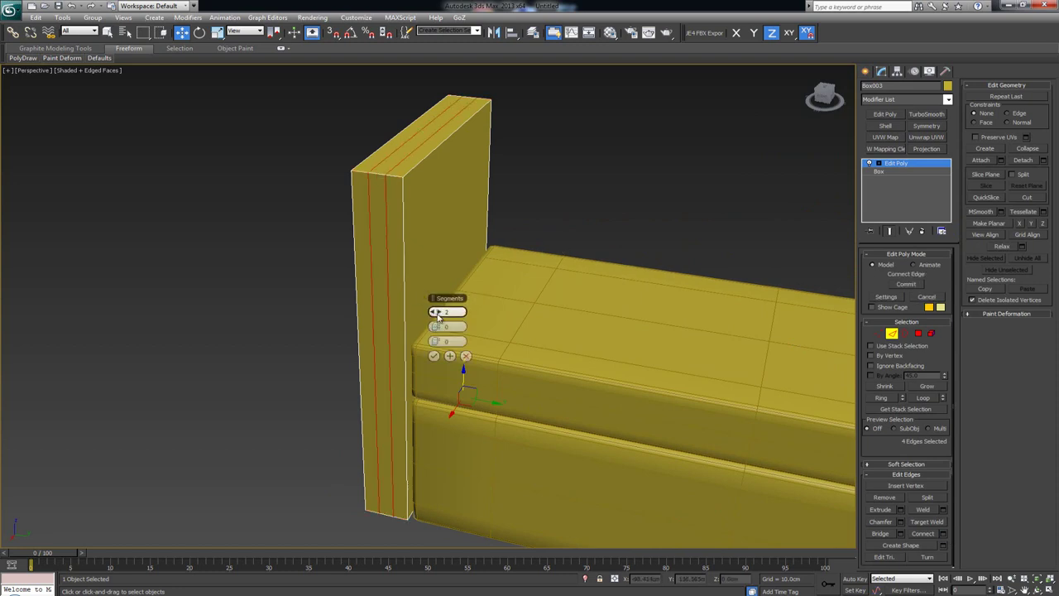
{"action": "left_click_drag", "start_coordinate": [438, 326], "coordinate": [591, 334]}
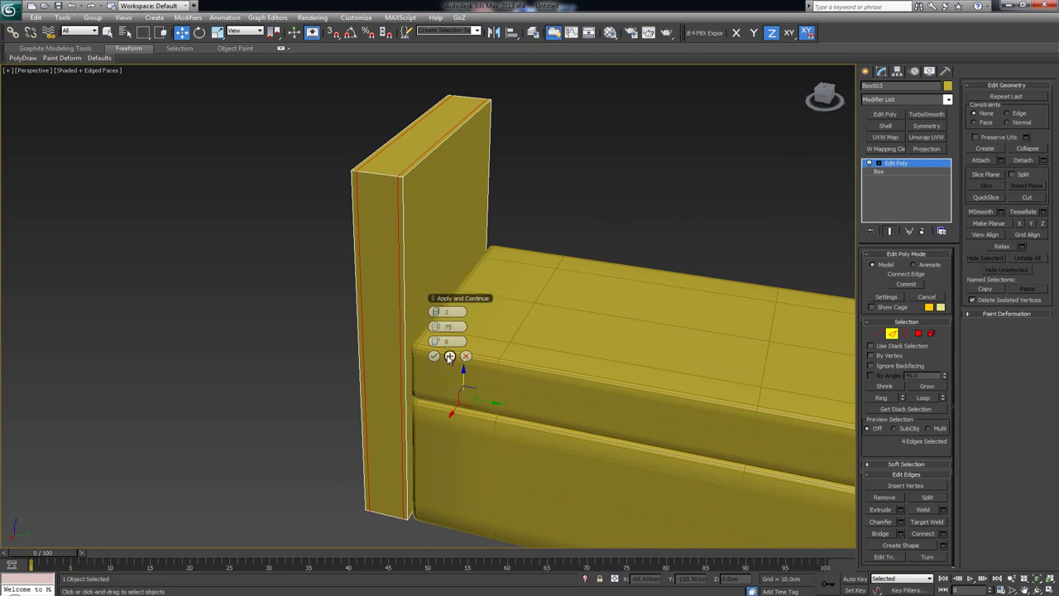
{"action": "left_click", "coordinate": [433, 356]}
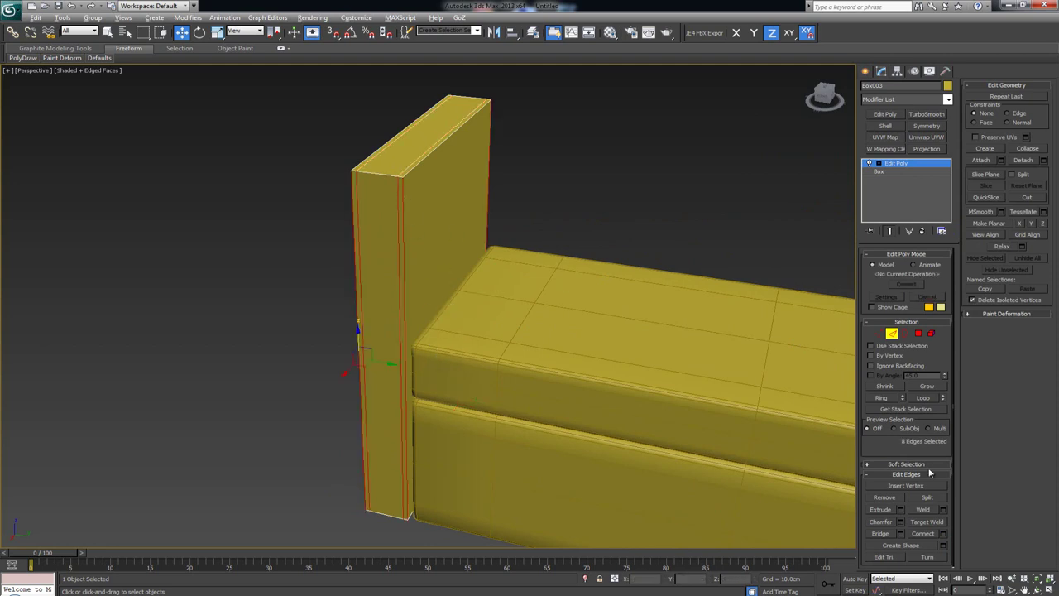
Step: Add two more sets of connecting edge loops pushed toward the board's ends
{"action": "left_click", "coordinate": [942, 533]}
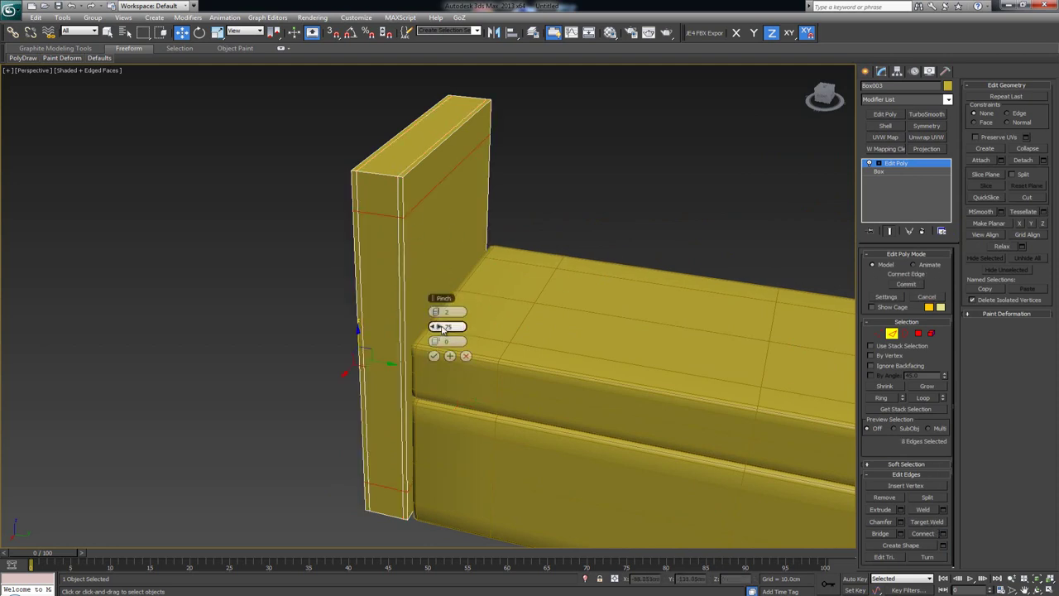
{"action": "left_click_drag", "start_coordinate": [466, 324], "coordinate": [490, 324]}
{"action": "left_click", "coordinate": [433, 355]}
{"action": "left_click", "coordinate": [408, 170], "text": "alt"}
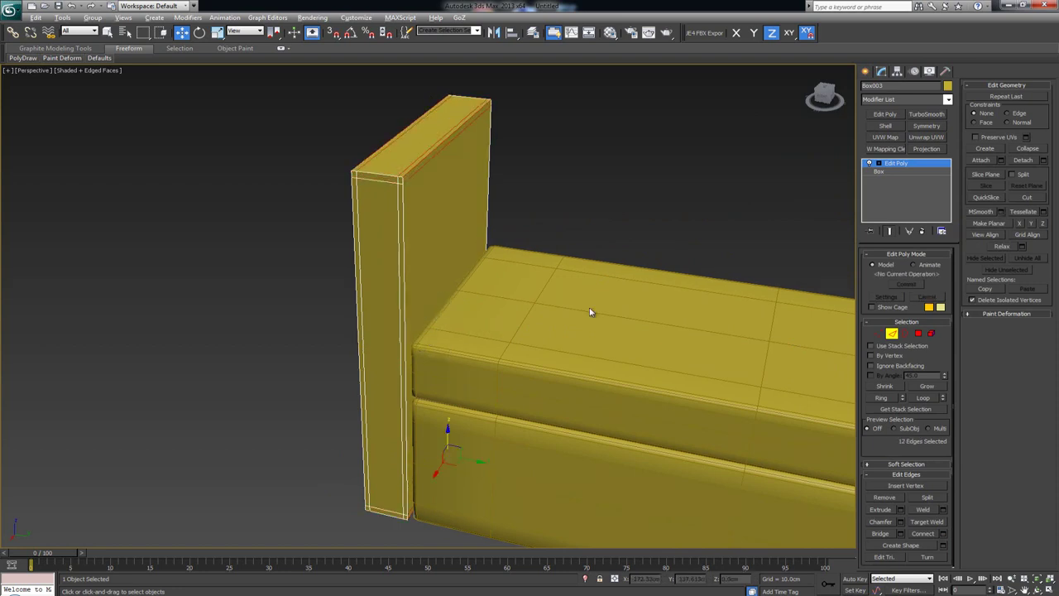
{"action": "left_click", "coordinate": [948, 537]}
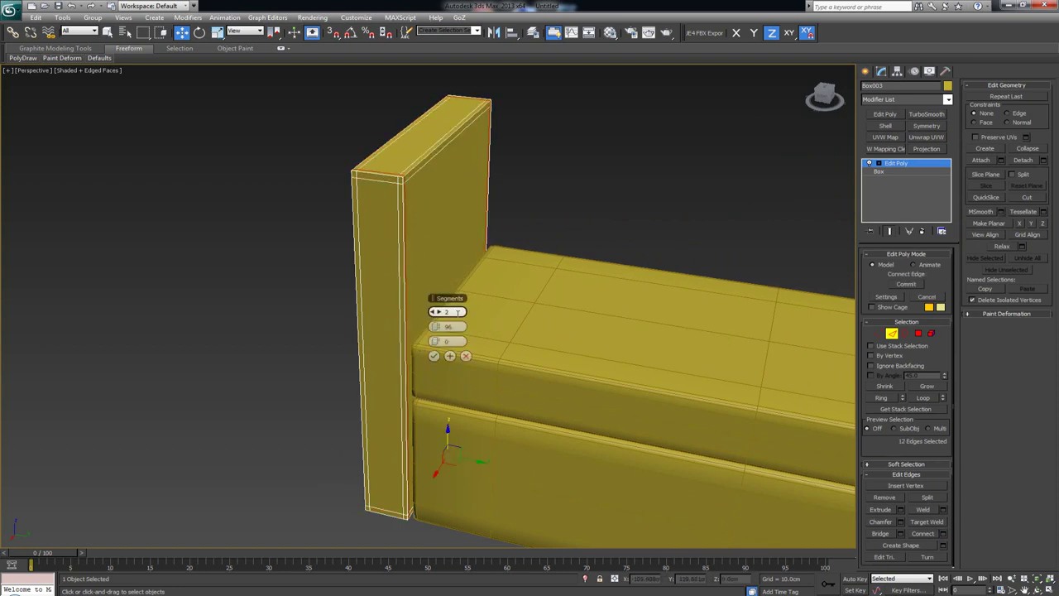
{"action": "left_click", "coordinate": [434, 356]}
Step: Apply a TurboSmooth modifier to headboard Box003 and view the whole bed
{"action": "left_click", "coordinate": [892, 333]}
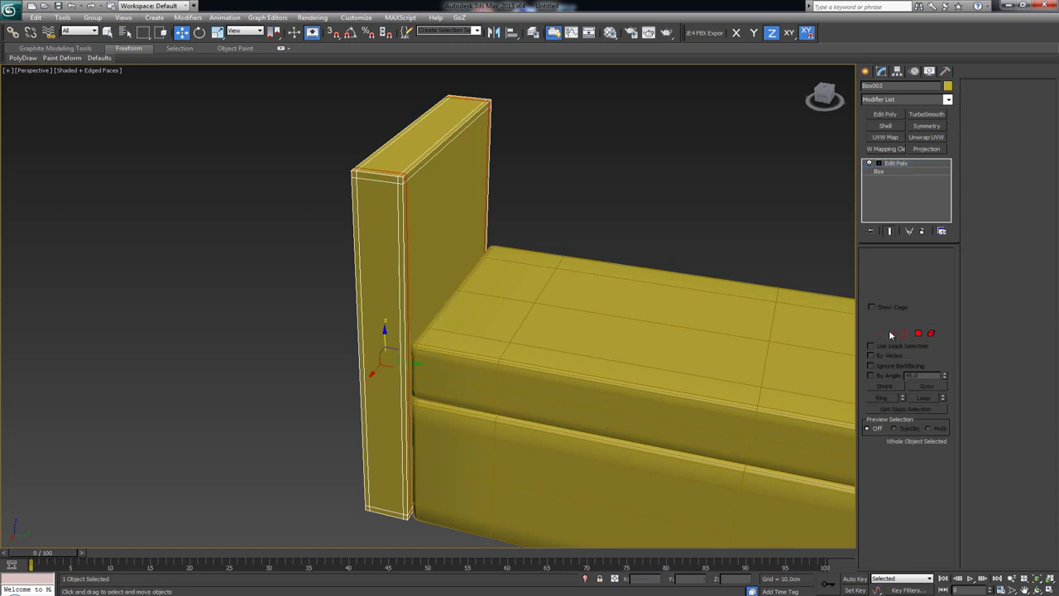
{"action": "left_click", "coordinate": [926, 115]}
{"action": "scroll", "coordinate": [449, 260], "scroll_direction": "down", "scroll_amount": 3}
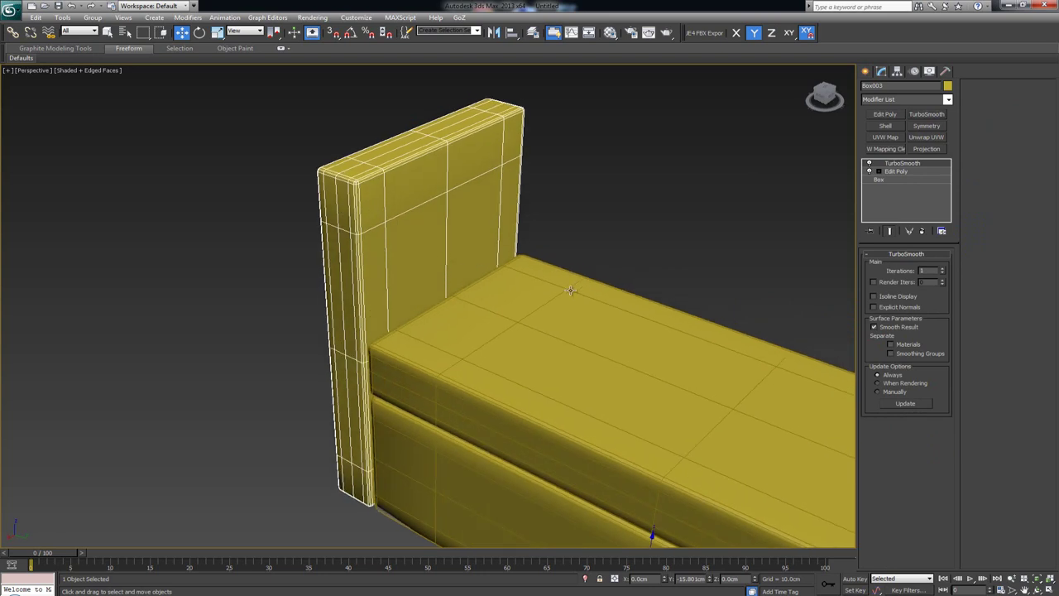
{"action": "middle_click_drag", "start_coordinate": [450, 260], "coordinate": [366, 184], "text": "alt"}
{"action": "left_click", "coordinate": [552, 181]}
{"action": "middle_click_drag", "start_coordinate": [553, 181], "coordinate": [422, 219], "text": "alt"}
Step: Export only base box Box001 to Bottom_Base_Max.obj with the ZBrush OBJ preset
{"action": "left_click", "coordinate": [432, 345]}
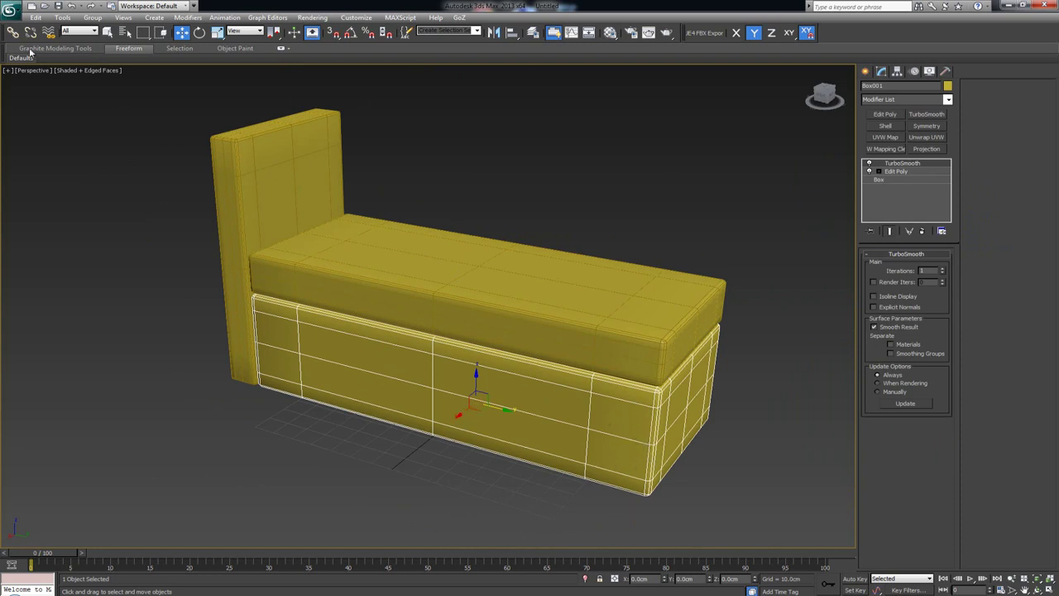
{"action": "left_click", "coordinate": [11, 10]}
{"action": "mouse_move", "coordinate": [46, 169]}
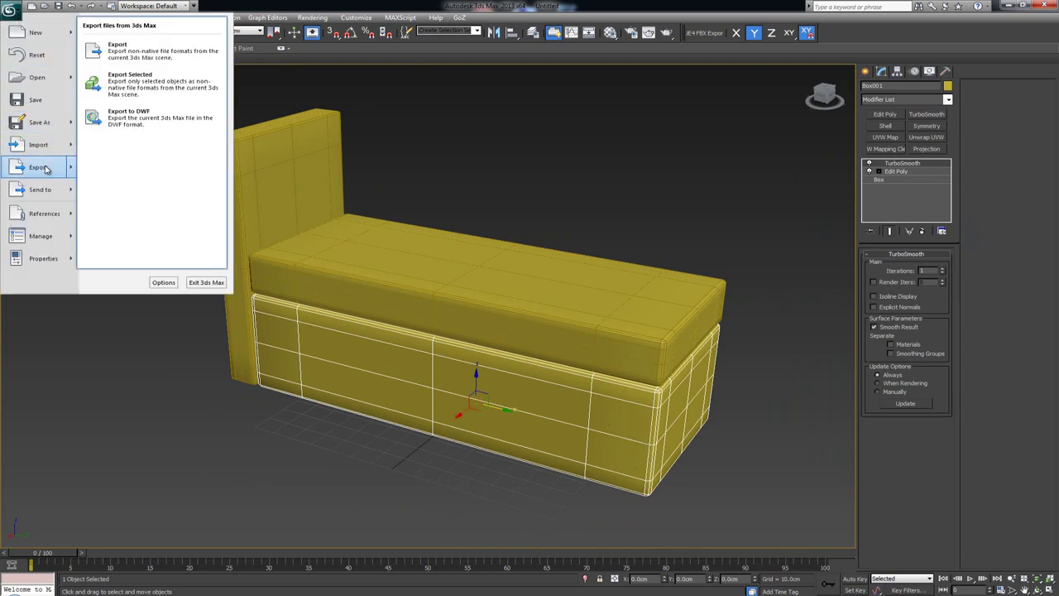
{"action": "left_click", "coordinate": [145, 86]}
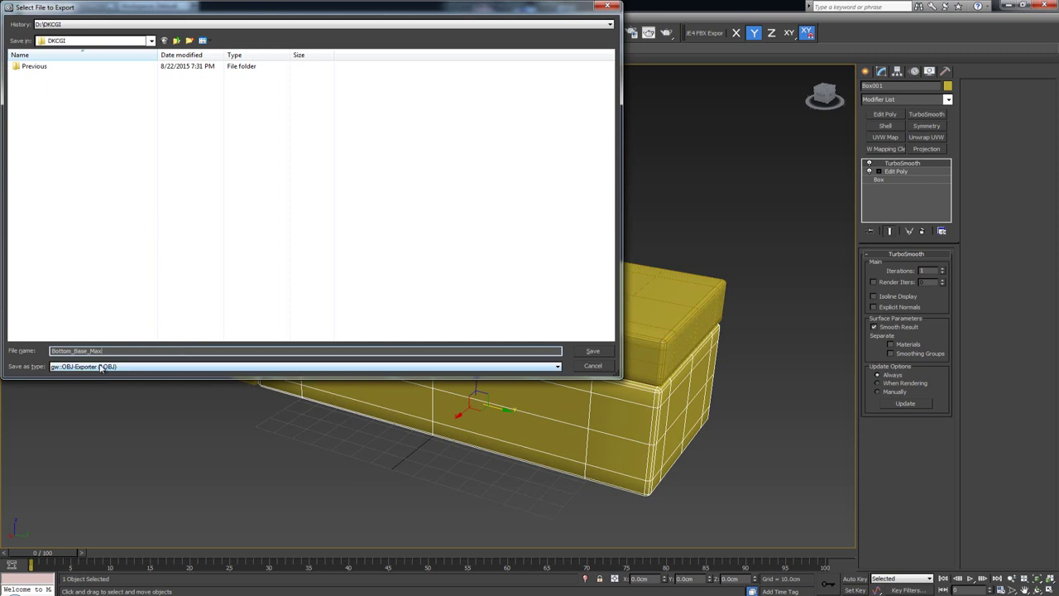
{"action": "left_click", "coordinate": [594, 352]}
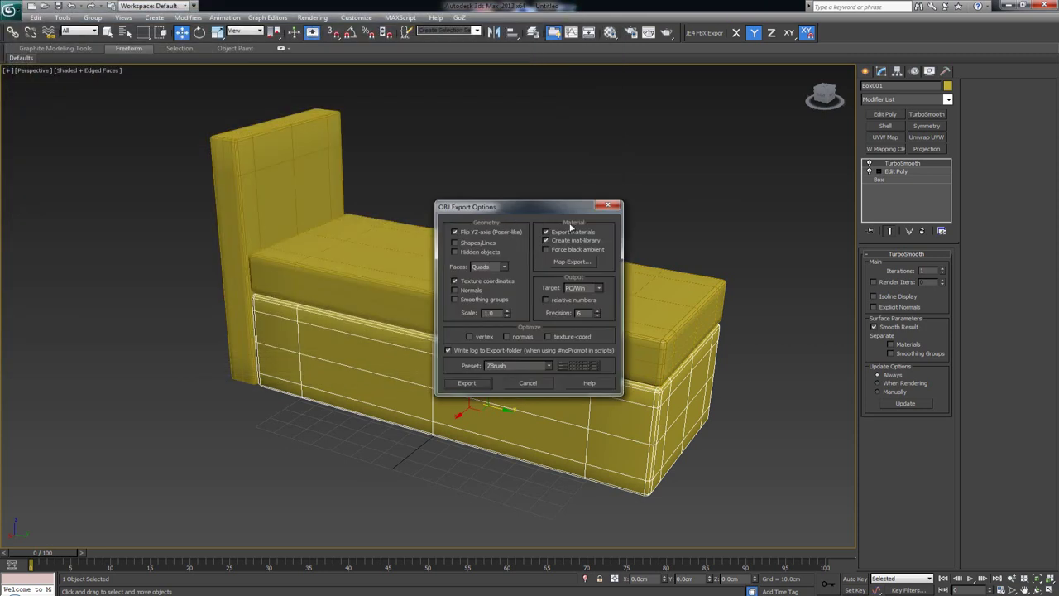
{"action": "left_click", "coordinate": [475, 387]}
{"action": "left_click", "coordinate": [642, 386]}
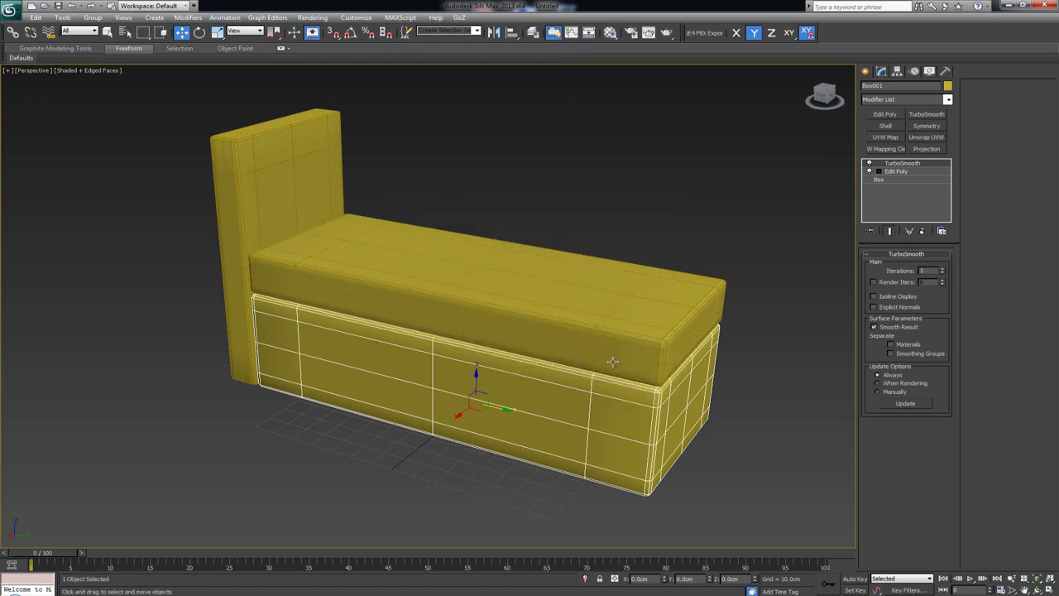
Step: Export only mattress Box002 to Matress_Max.obj in the DKCGI folder
{"action": "left_click", "coordinate": [544, 303]}
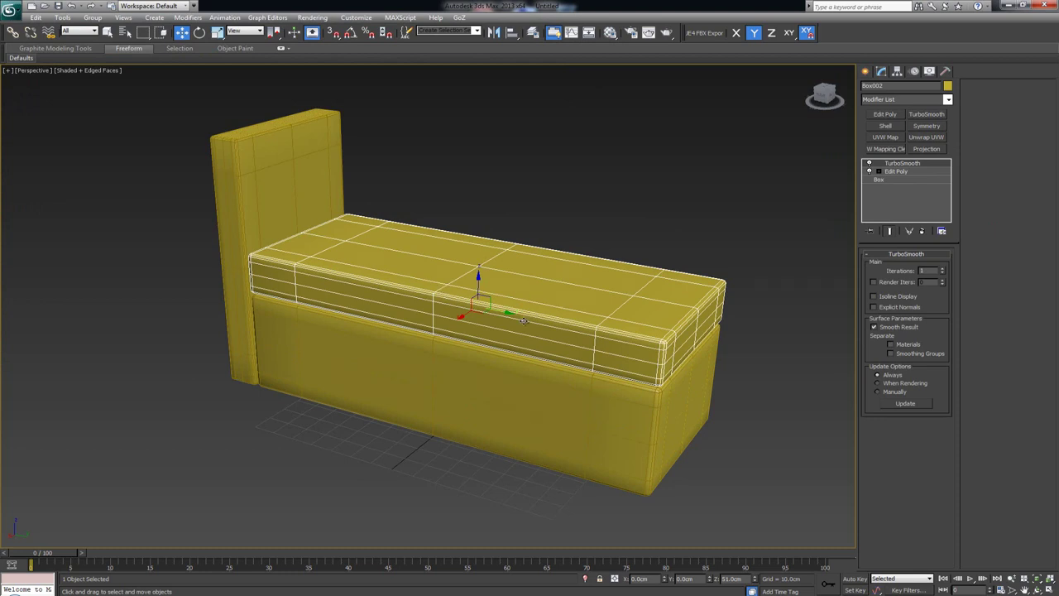
{"action": "left_click", "coordinate": [10, 10]}
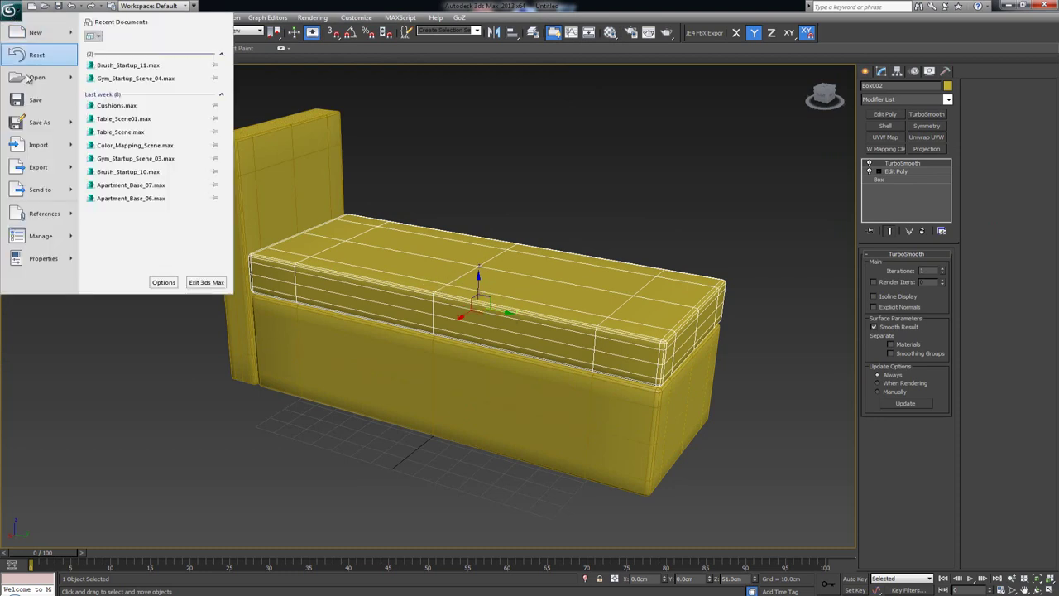
{"action": "mouse_move", "coordinate": [39, 170]}
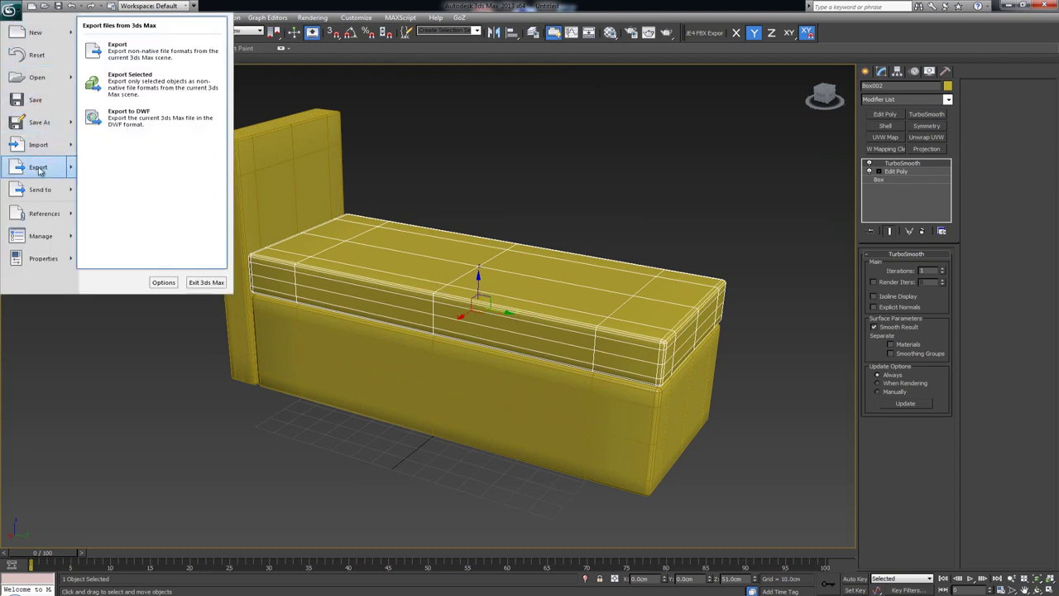
{"action": "left_click", "coordinate": [143, 88]}
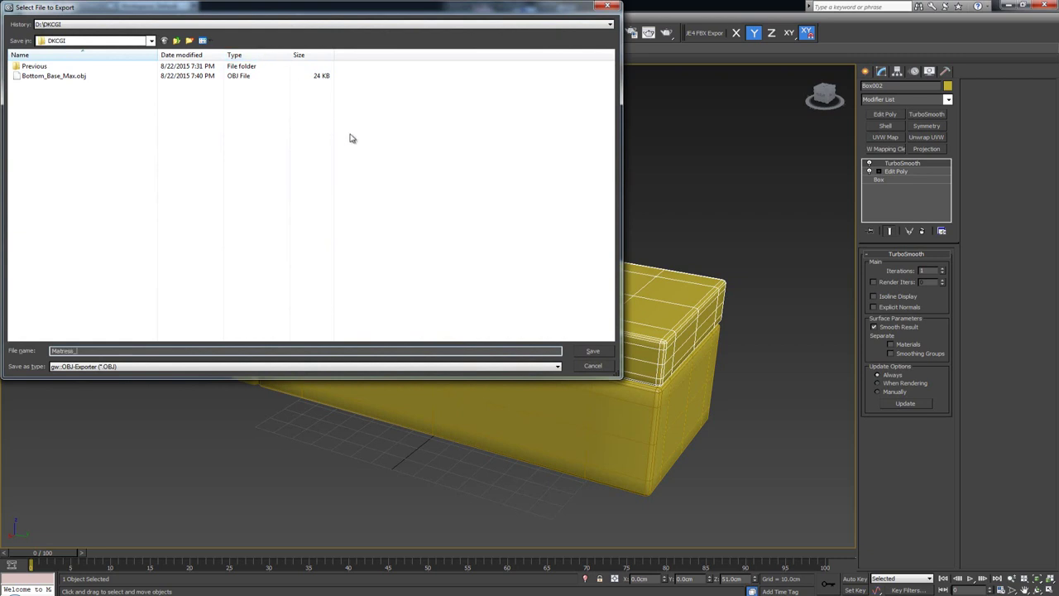
{"action": "left_click", "coordinate": [589, 352]}
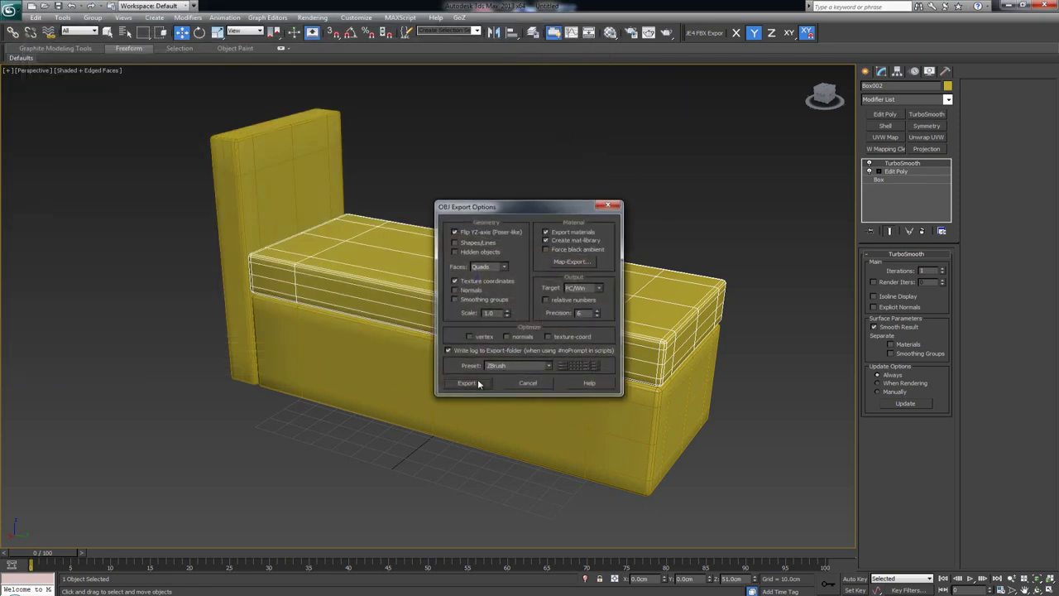
{"action": "left_click", "coordinate": [468, 383]}
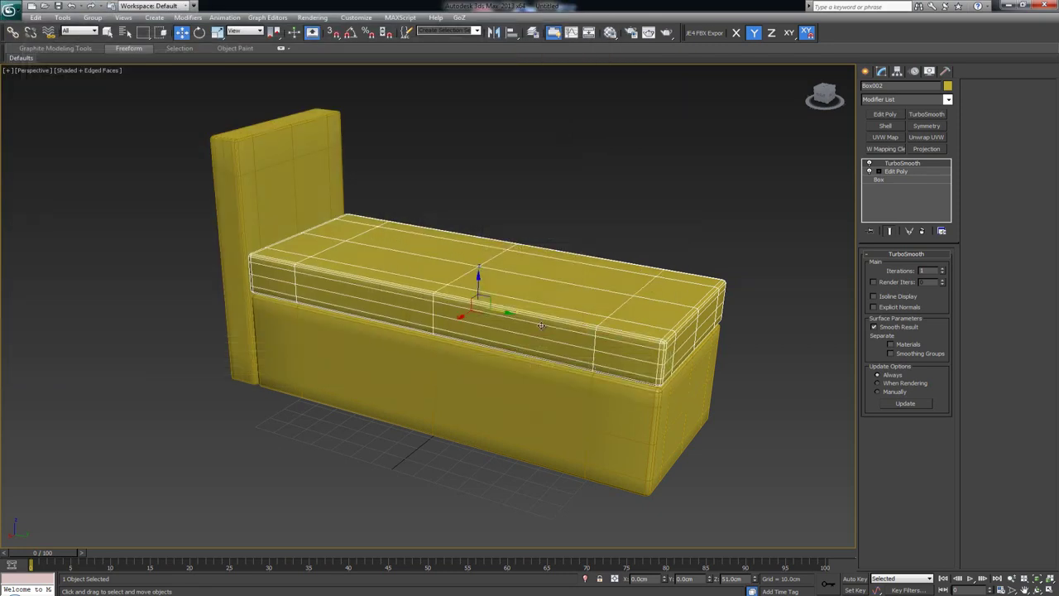
{"action": "left_click", "coordinate": [437, 158]}
Step: Select the mattress plus headboard and export them together as Matress_backrest_Max.obj
{"action": "left_click", "coordinate": [386, 231]}
{"action": "left_click", "coordinate": [315, 197], "text": "ctrl"}
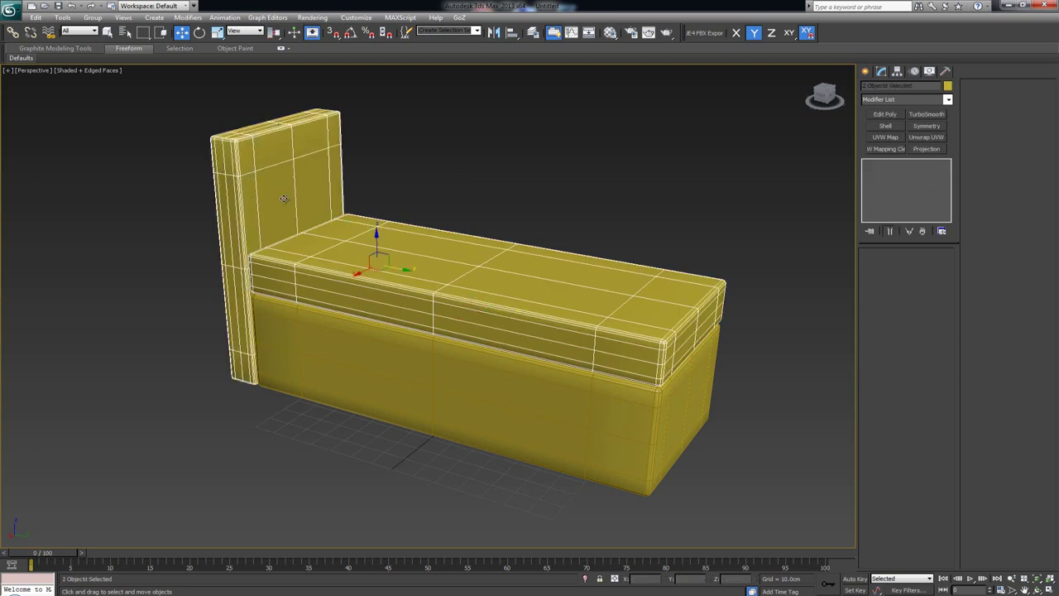
{"action": "left_click", "coordinate": [10, 10]}
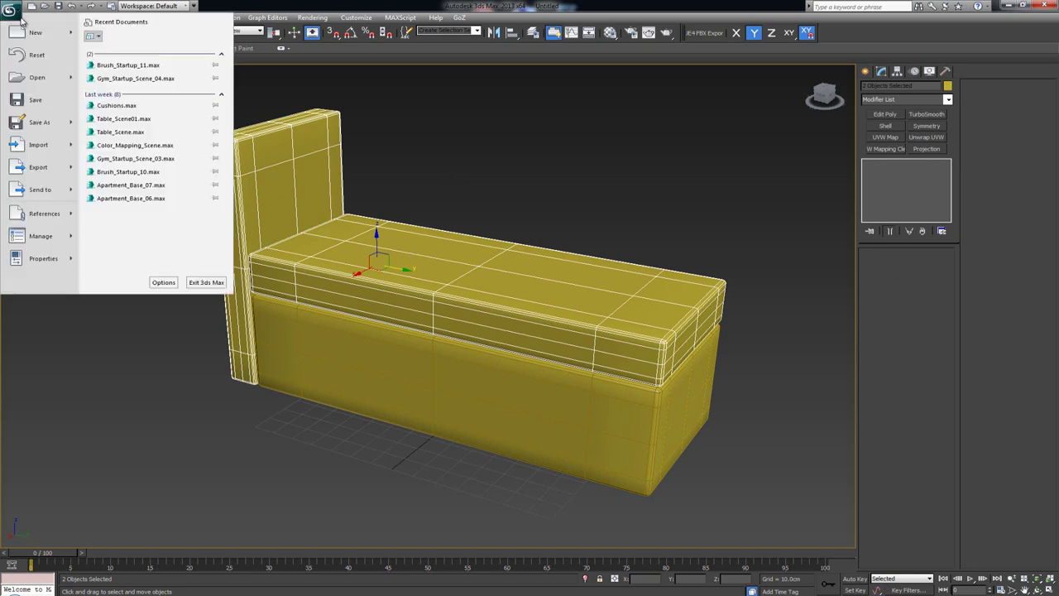
{"action": "mouse_move", "coordinate": [49, 169]}
{"action": "left_click", "coordinate": [149, 83]}
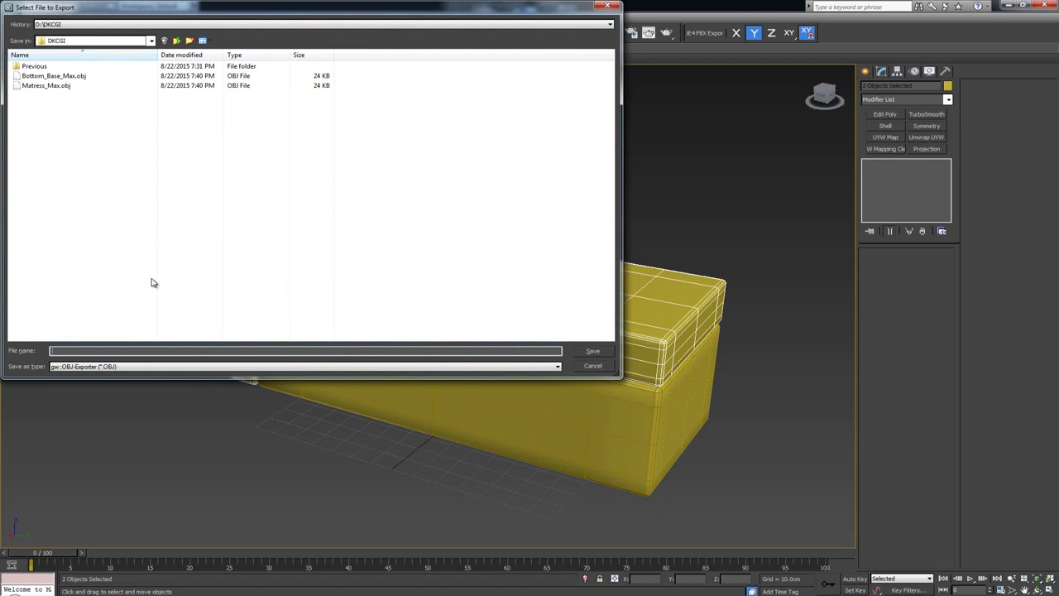
{"action": "type", "text": "matress_"}
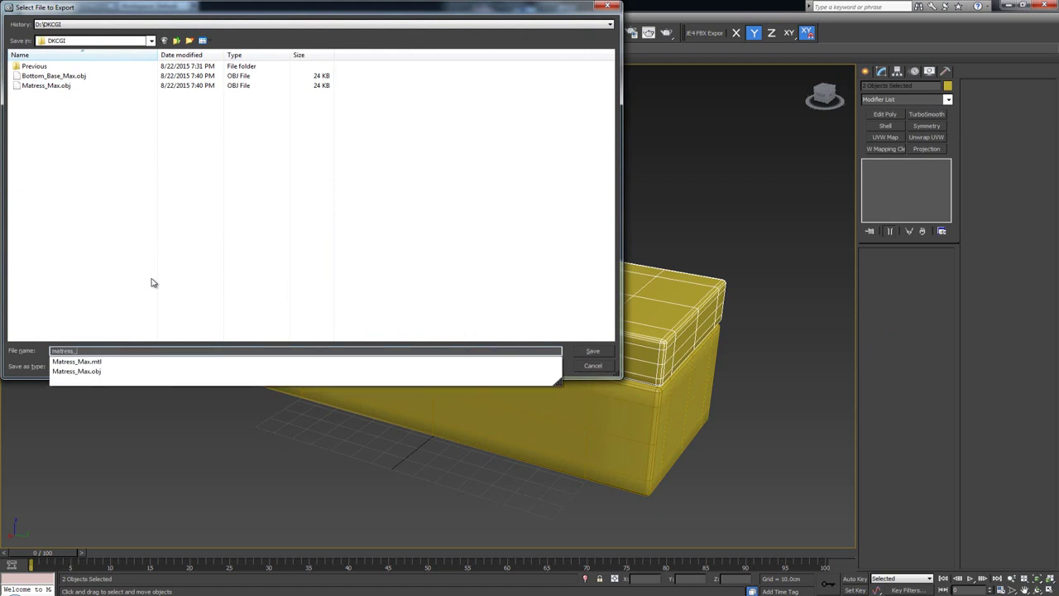
{"action": "type", "text": "backrest_Max"}
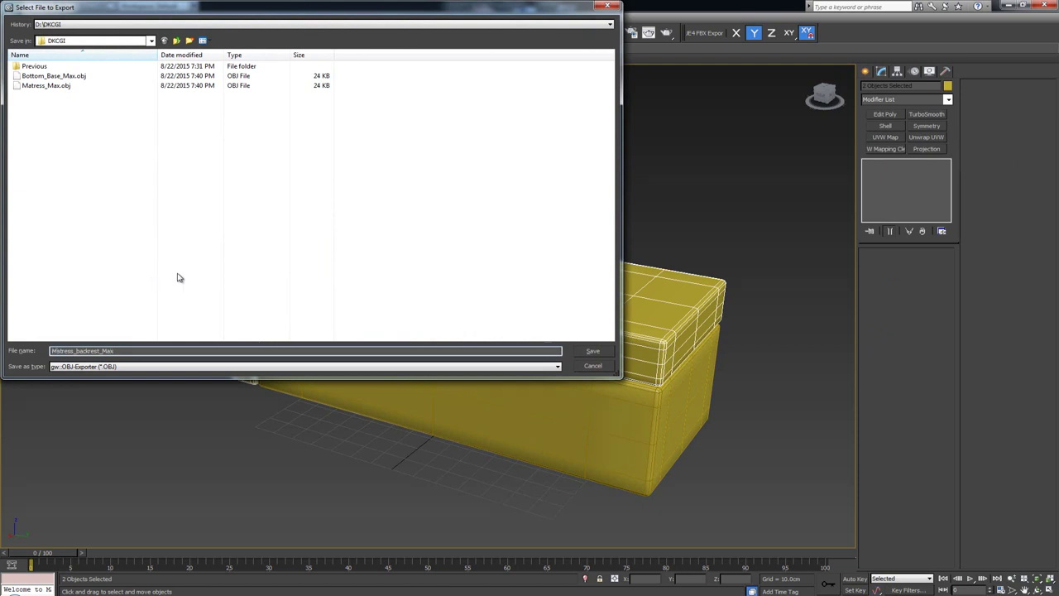
{"action": "left_click", "coordinate": [586, 351]}
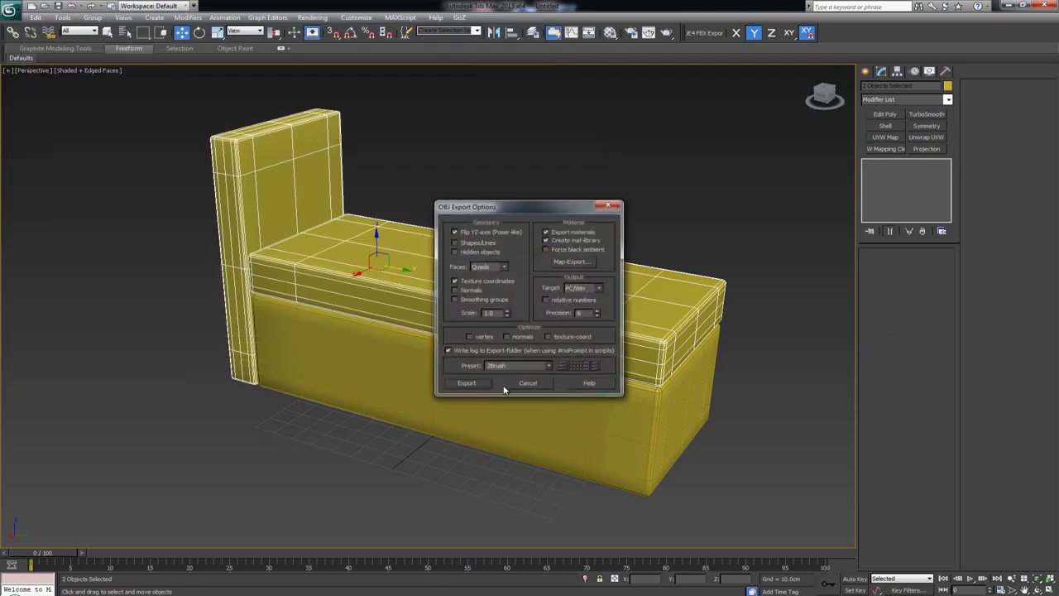
{"action": "left_click", "coordinate": [484, 386]}
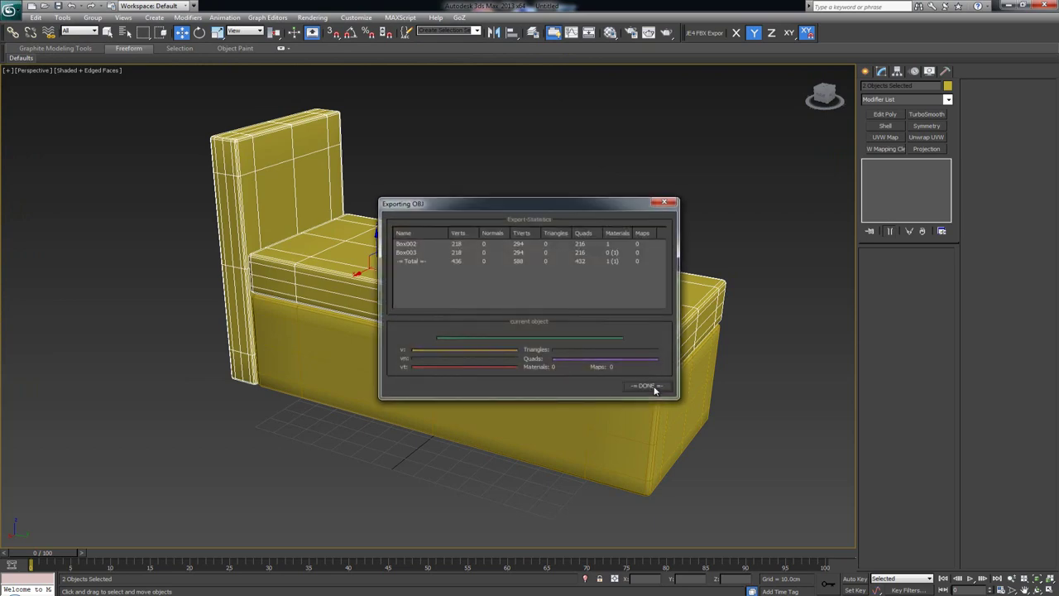
{"action": "left_click", "coordinate": [643, 384]}
{"action": "left_click", "coordinate": [571, 203]}
{"action": "middle_click_drag", "start_coordinate": [541, 201], "coordinate": [439, 220], "text": "alt"}
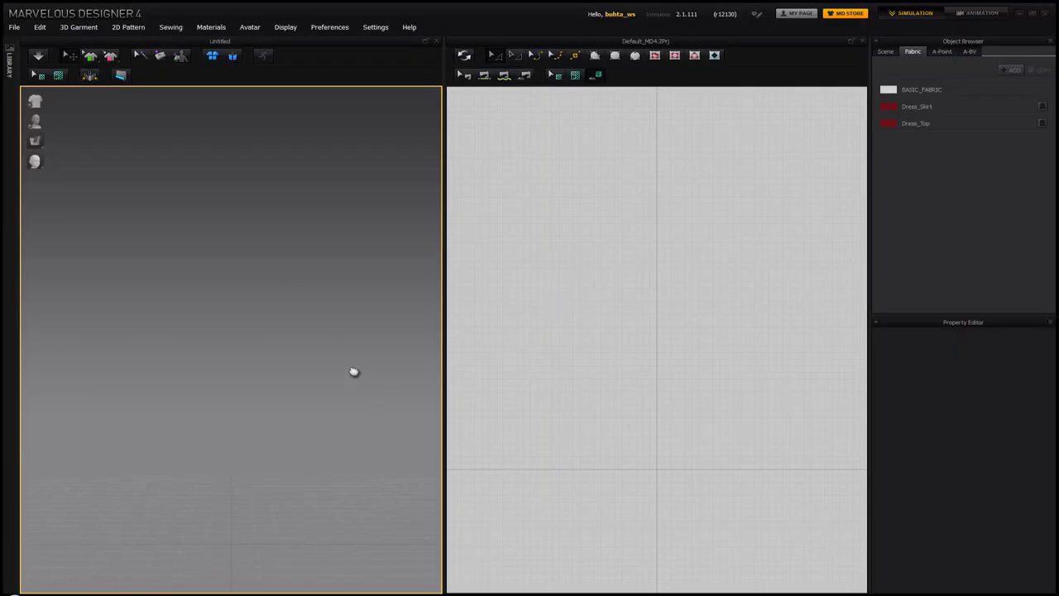
Step: Run Avatar > Clear All Avatars and box-select the 2D Pattern window to confirm it's empty
{"action": "left_click", "coordinate": [254, 31]}
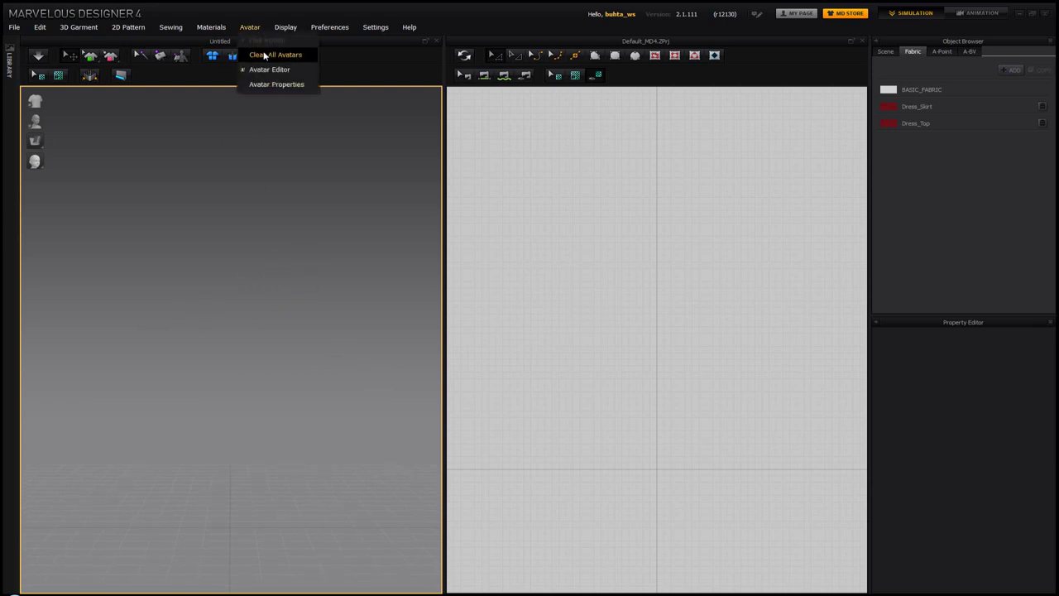
{"action": "left_click", "coordinate": [259, 29]}
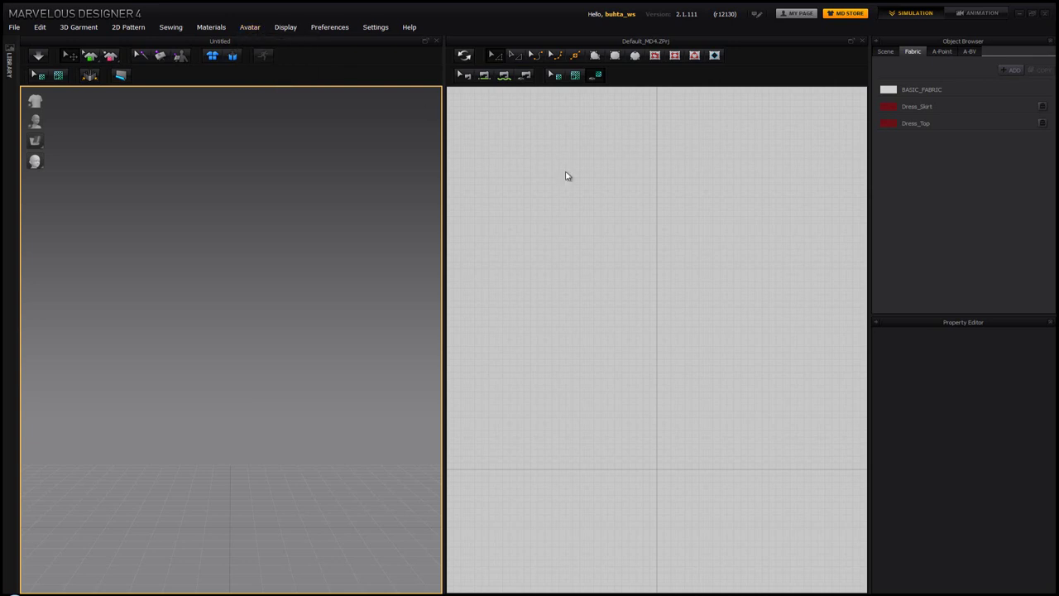
{"action": "left_click_drag", "start_coordinate": [563, 386], "coordinate": [678, 498]}
{"action": "left_click_drag", "start_coordinate": [506, 191], "coordinate": [776, 505]}
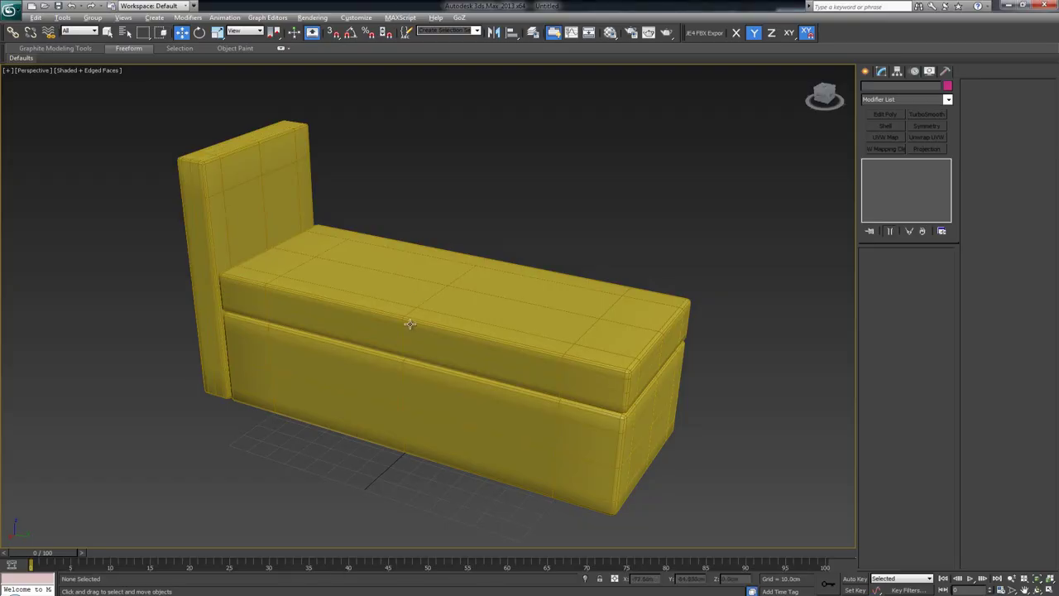
Step: In four-viewport layout, rotate all three bed pieces with Angle Snap to lie horizontally
{"action": "key", "text": "alt+w"}
{"action": "middle_click_drag", "start_coordinate": [581, 142], "coordinate": [587, 207]}
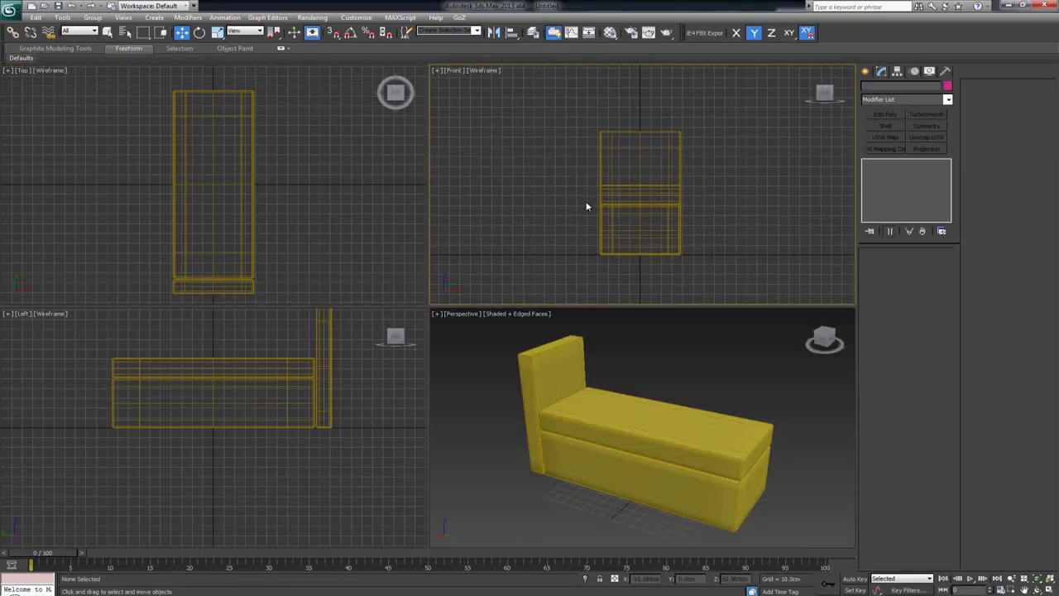
{"action": "left_click_drag", "start_coordinate": [558, 124], "coordinate": [754, 283]}
{"action": "middle_click_drag", "start_coordinate": [623, 240], "coordinate": [600, 224]}
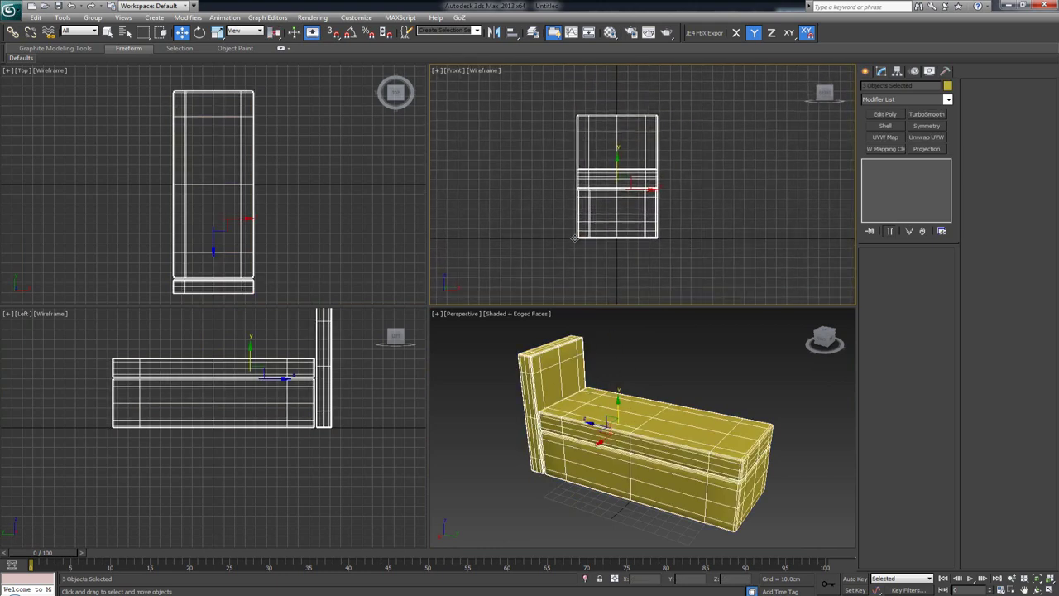
{"action": "key", "text": "e"}
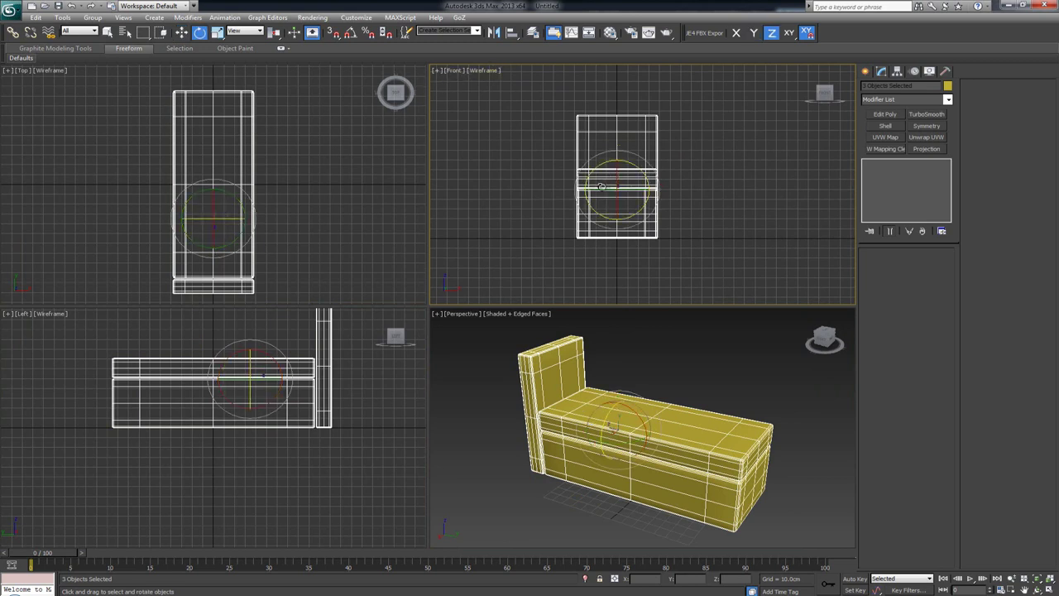
{"action": "mouse_move", "coordinate": [603, 189]}
{"action": "left_mouse_down"}
{"action": "mouse_move", "coordinate": [615, 189]}
{"action": "mouse_move", "coordinate": [583, 191]}
{"action": "left_mouse_up"}
{"action": "key", "text": "a"}
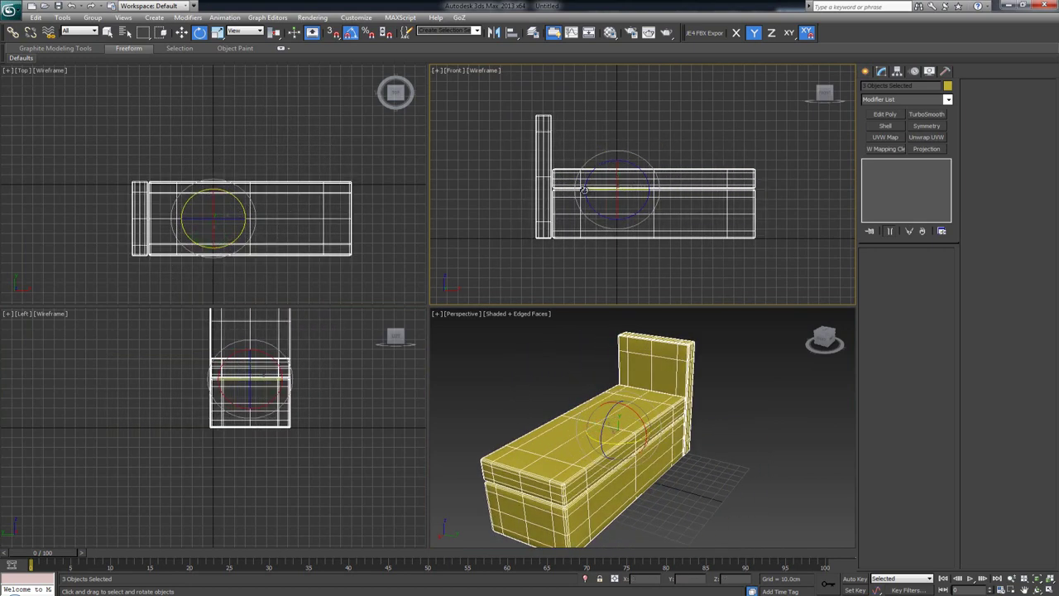
Step: Reselect all three bed pieces and switch over to Marvelous Designer
{"action": "left_click", "coordinate": [629, 267]}
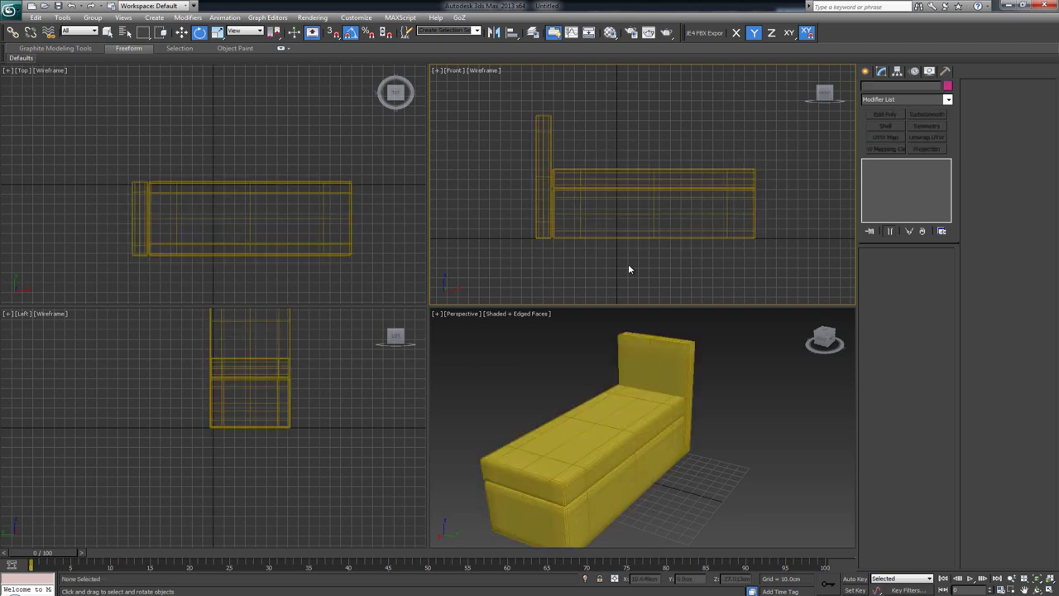
{"action": "left_click_drag", "start_coordinate": [534, 89], "coordinate": [793, 278]}
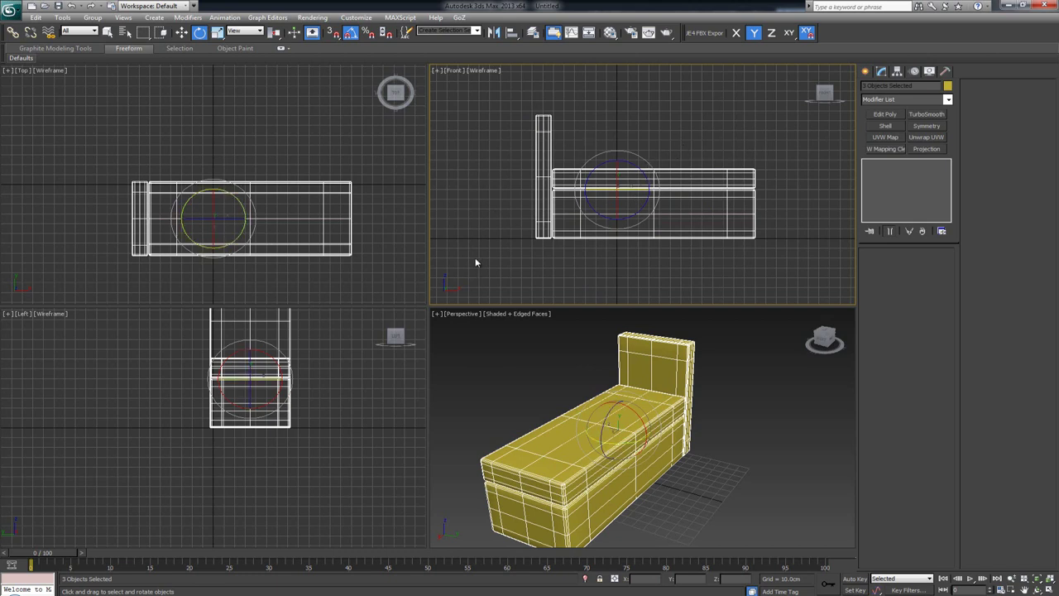
{"action": "left_click", "coordinate": [241, 554]}
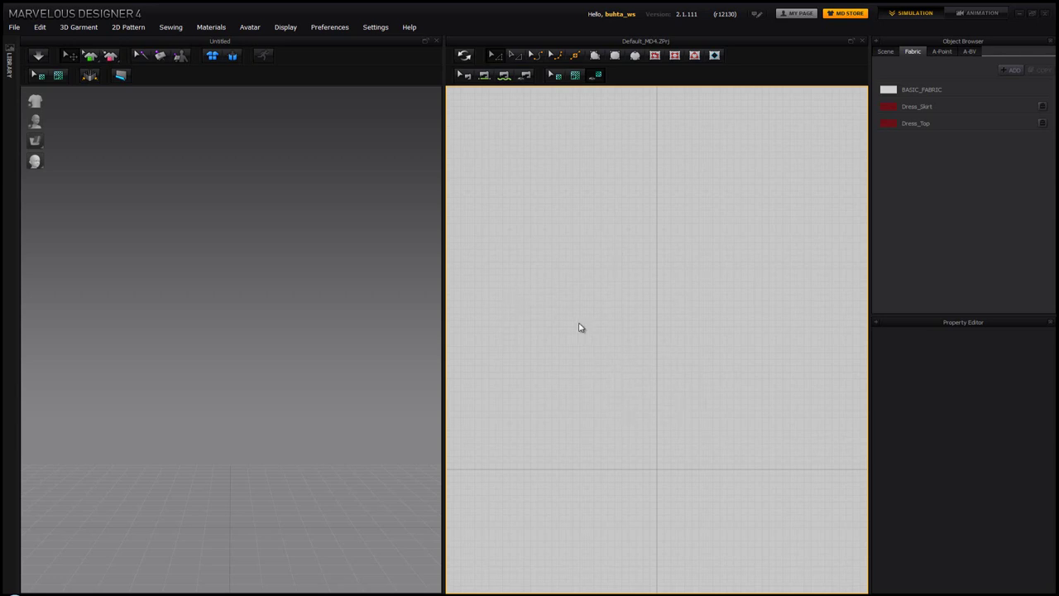
Step: Import Bottom_Base_Max.obj as an avatar at cm (DAZ Studio) scale and orbit around the box
{"action": "left_click", "coordinate": [14, 27]}
{"action": "mouse_move", "coordinate": [51, 120]}
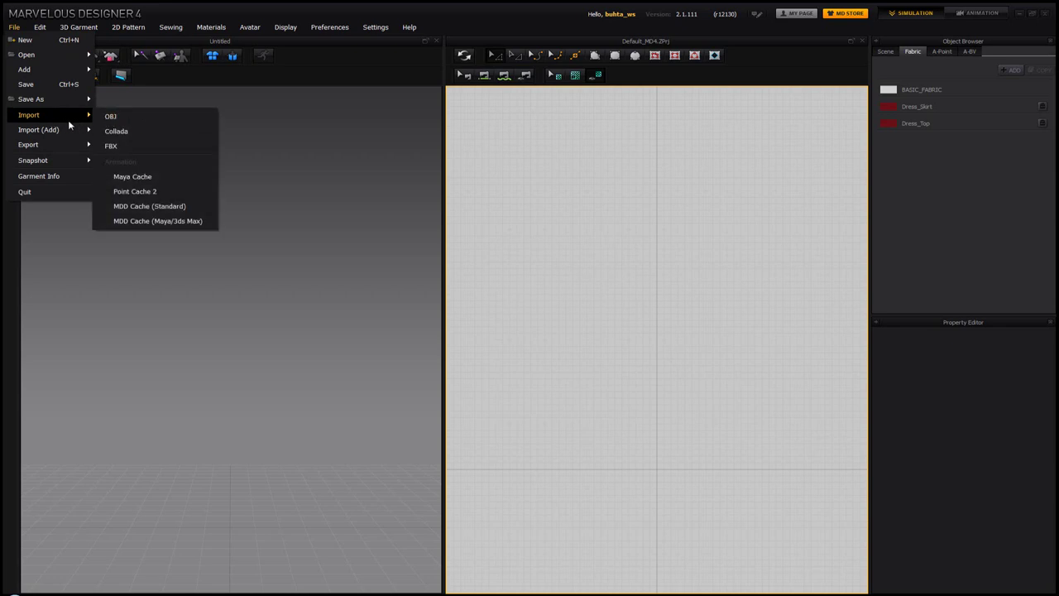
{"action": "left_click", "coordinate": [116, 117]}
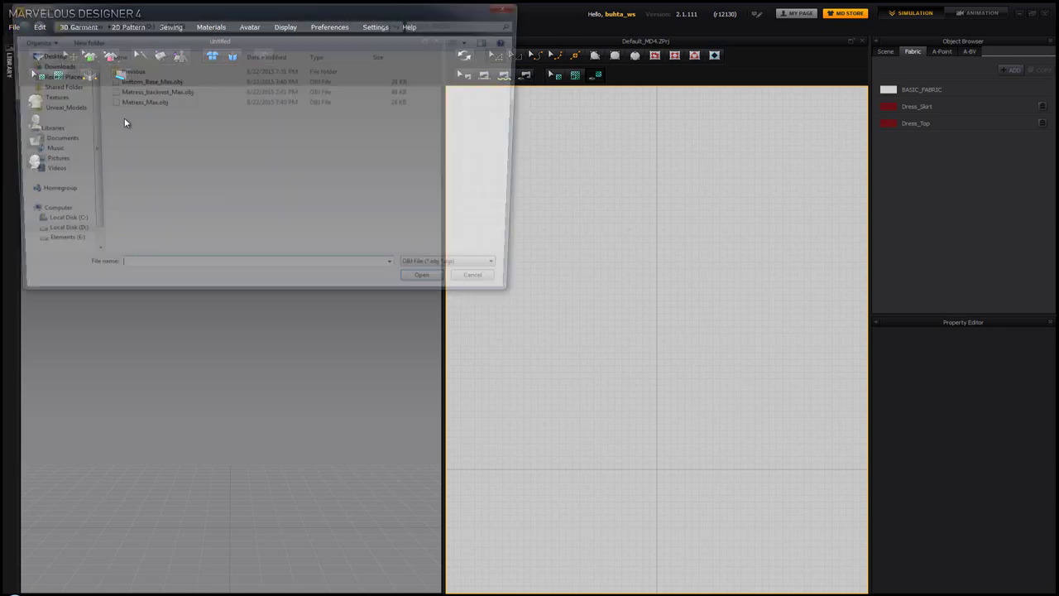
{"action": "left_click", "coordinate": [171, 82]}
{"action": "double_click", "coordinate": [169, 84]}
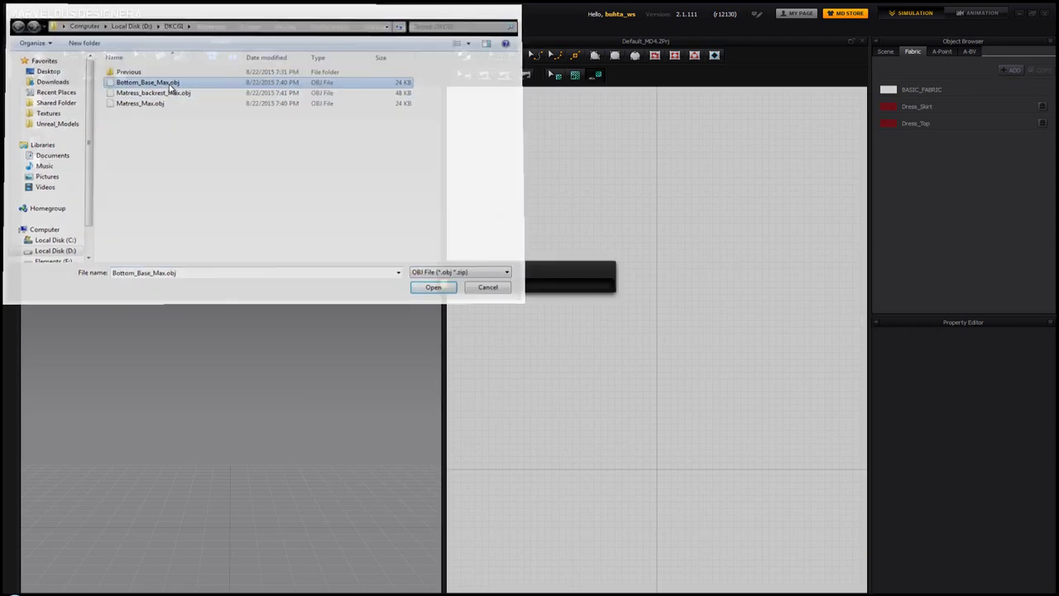
{"action": "left_click", "coordinate": [458, 270]}
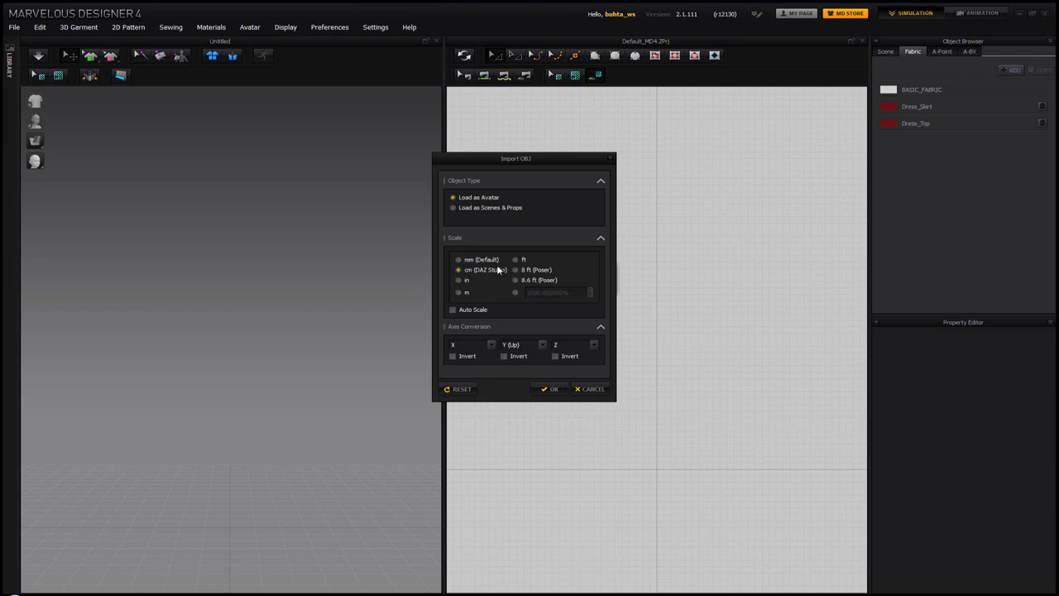
{"action": "left_click", "coordinate": [556, 390]}
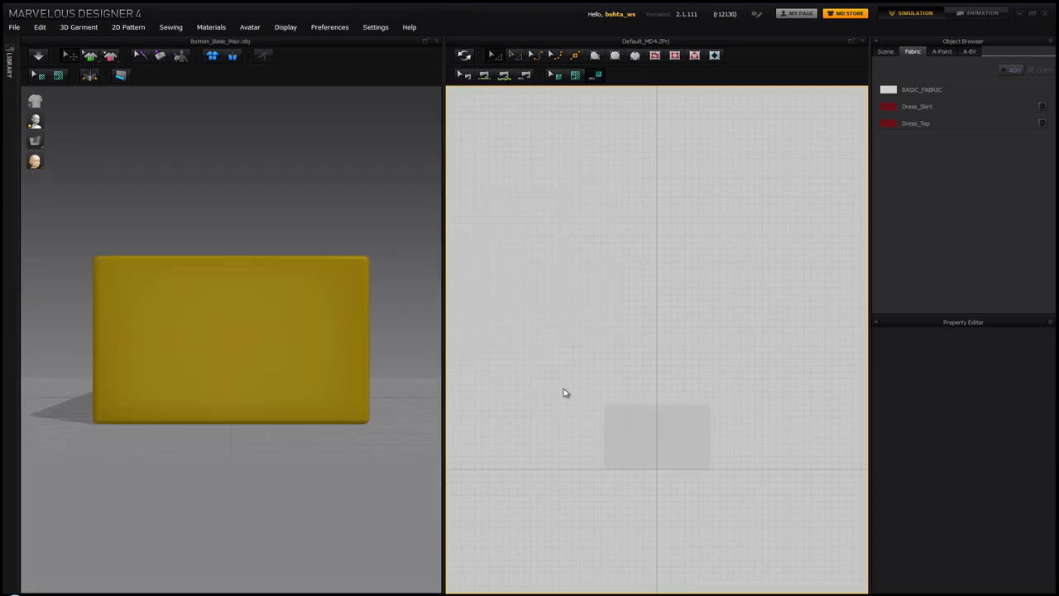
{"action": "scroll", "coordinate": [571, 433], "scroll_direction": "down", "scroll_amount": 1}
{"action": "scroll", "coordinate": [322, 364], "scroll_direction": "down", "scroll_amount": 1}
{"action": "right_click_drag", "start_coordinate": [322, 364], "coordinate": [163, 324]}
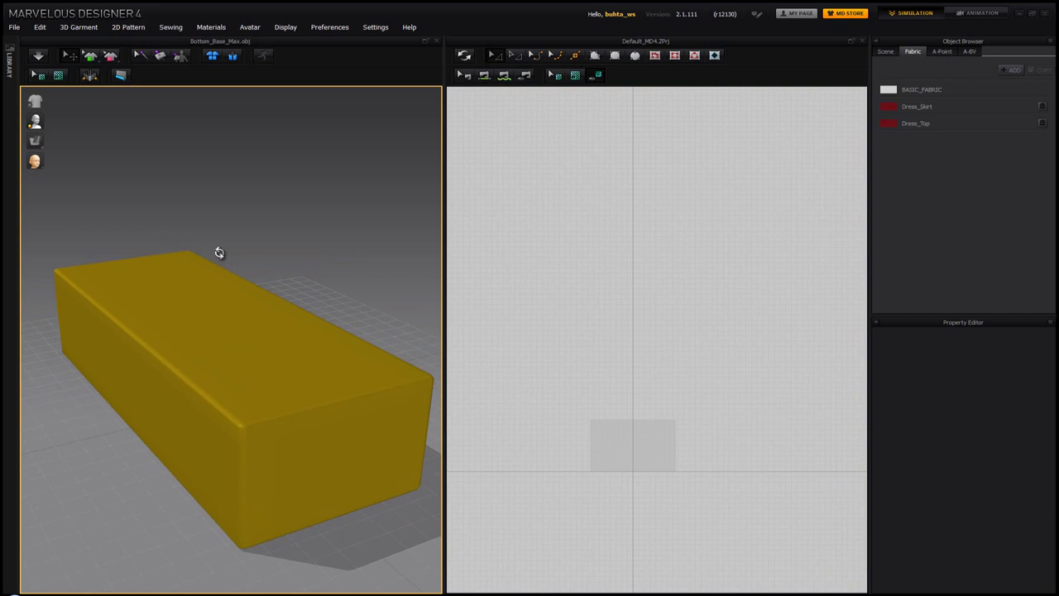
{"action": "right_click_drag", "start_coordinate": [217, 250], "coordinate": [238, 276]}
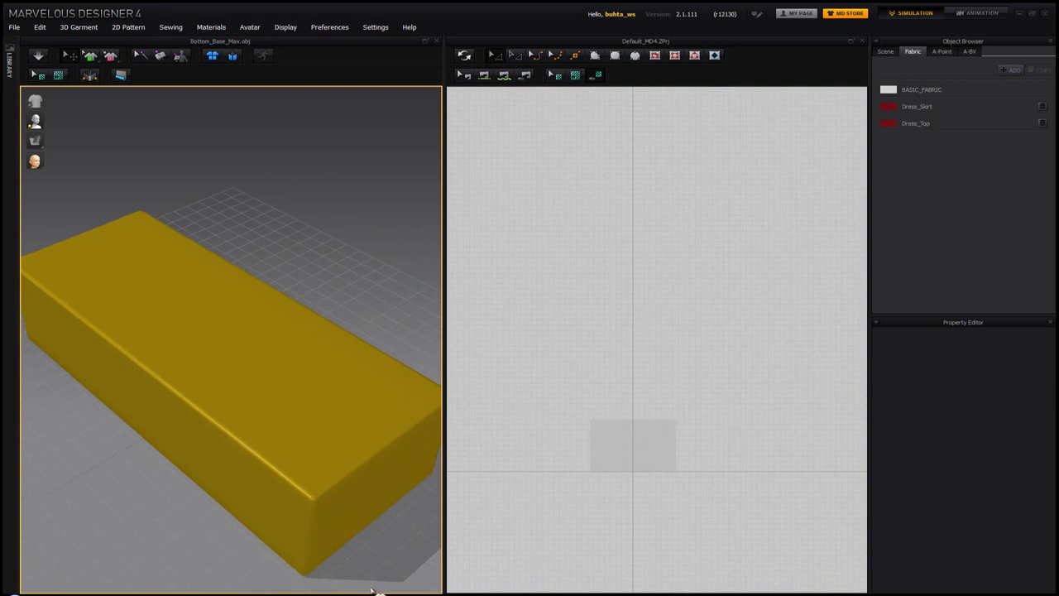
Step: Back in 3ds Max, re-export the base box, replacing Bottom_Base_Max.obj
{"action": "left_click", "coordinate": [332, 589]}
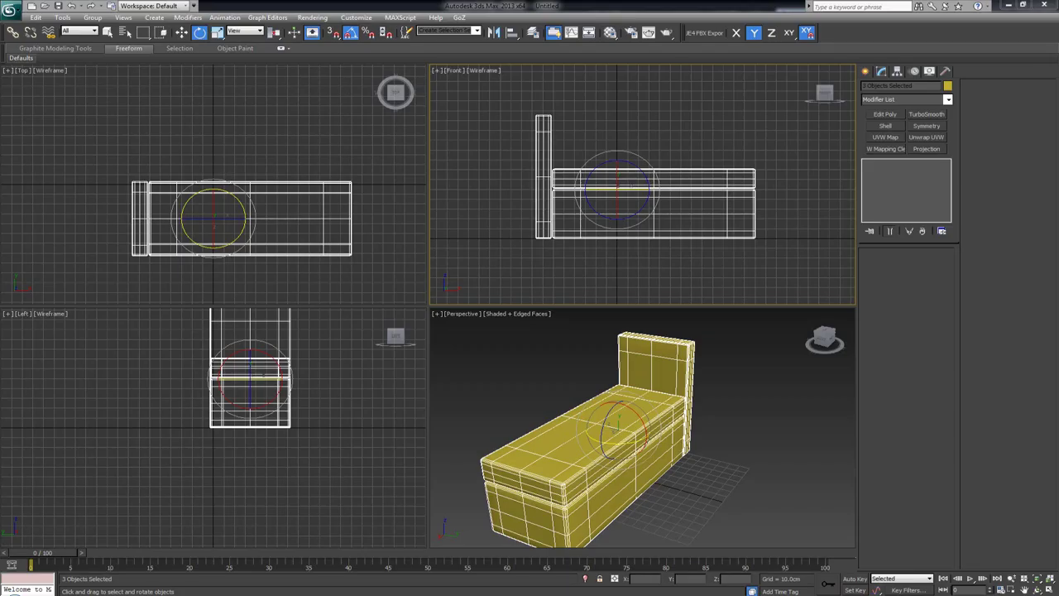
{"action": "left_click", "coordinate": [580, 271]}
{"action": "left_click_drag", "start_coordinate": [803, 263], "coordinate": [742, 222]}
{"action": "key", "text": "w"}
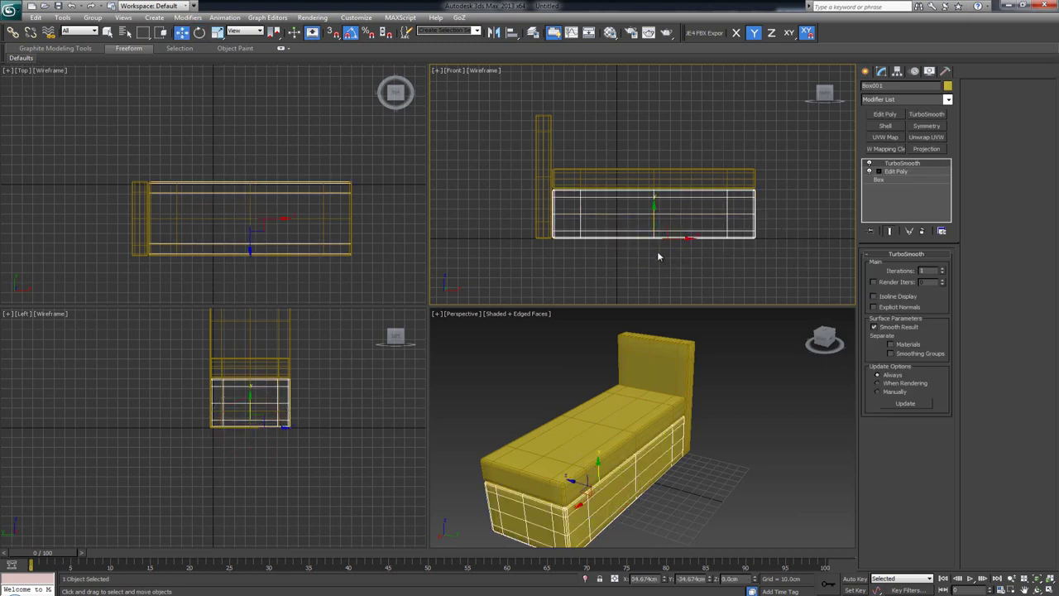
{"action": "middle_click_drag", "start_coordinate": [622, 258], "coordinate": [669, 231]}
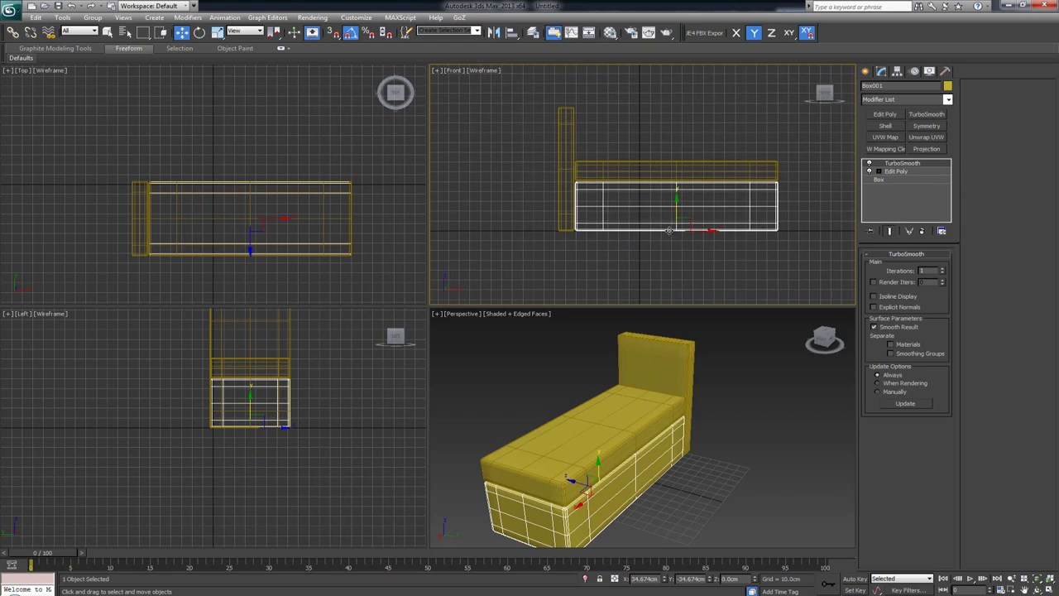
{"action": "left_click", "coordinate": [12, 10]}
{"action": "mouse_move", "coordinate": [41, 167]}
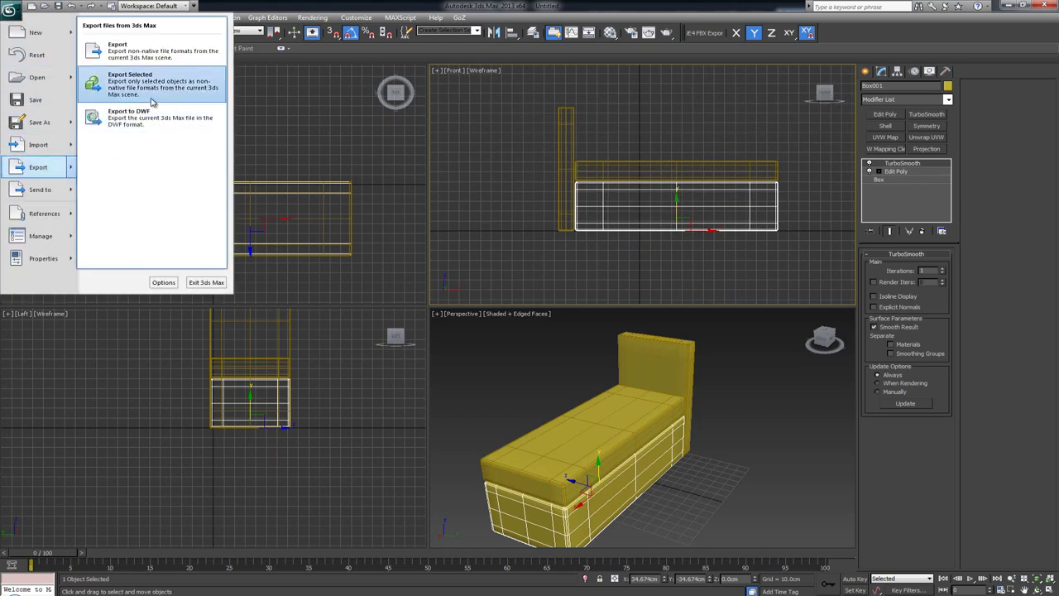
{"action": "left_click", "coordinate": [152, 101]}
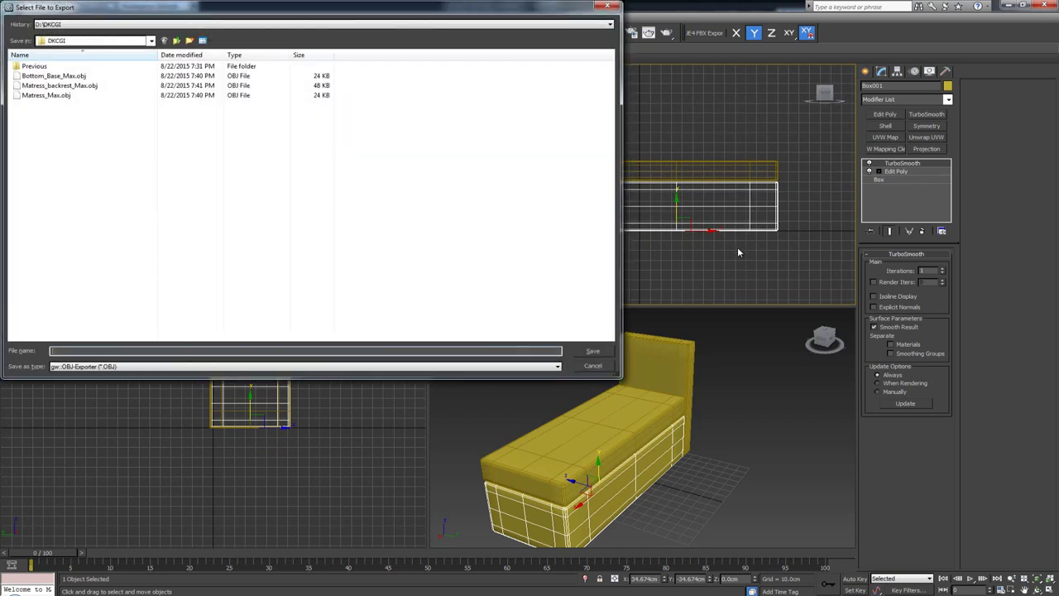
{"action": "left_click", "coordinate": [65, 77]}
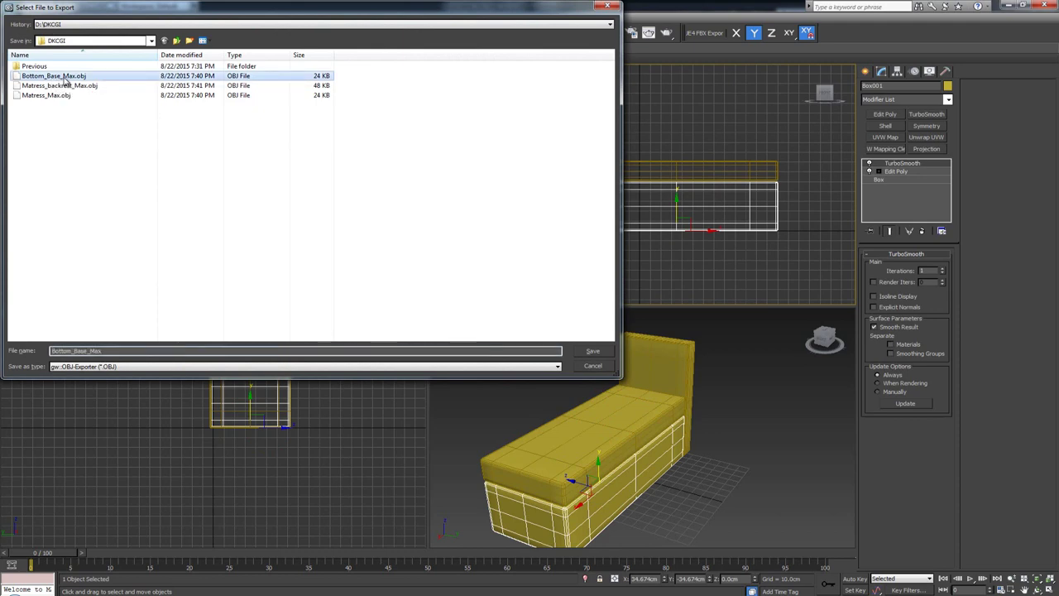
{"action": "double_click", "coordinate": [64, 79]}
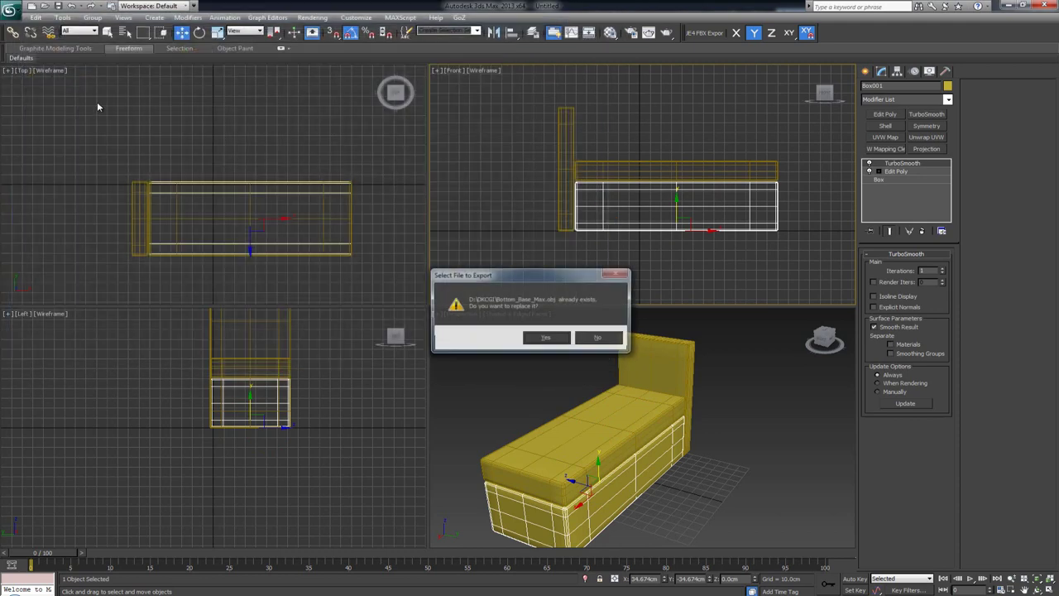
{"action": "left_click", "coordinate": [545, 339]}
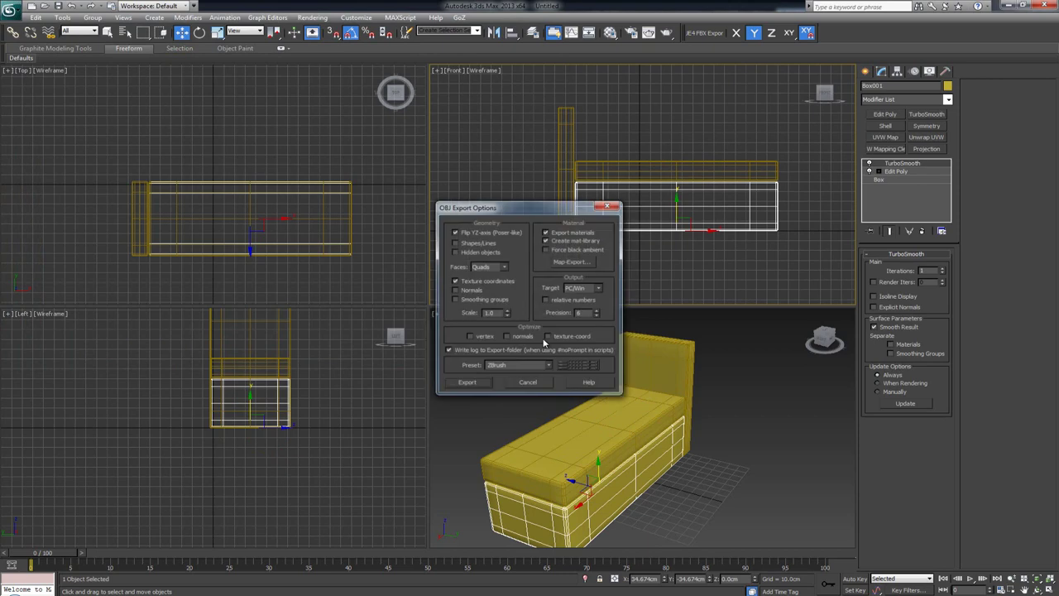
{"action": "left_click", "coordinate": [468, 383]}
Step: Re-export the mattress alone, overwriting Matress_Max.obj
{"action": "left_click", "coordinate": [603, 431]}
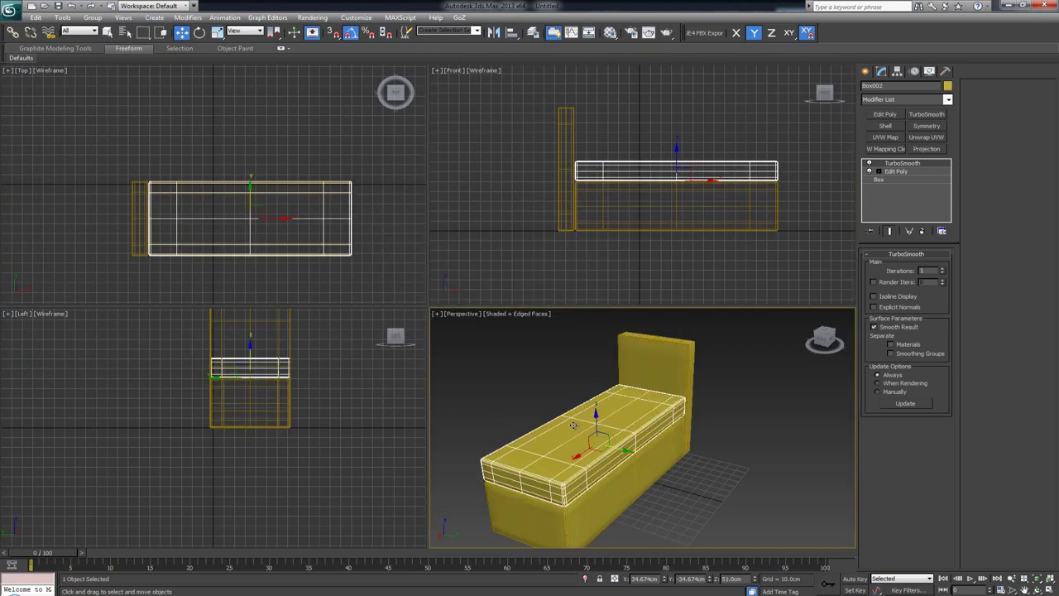
{"action": "left_click", "coordinate": [10, 9]}
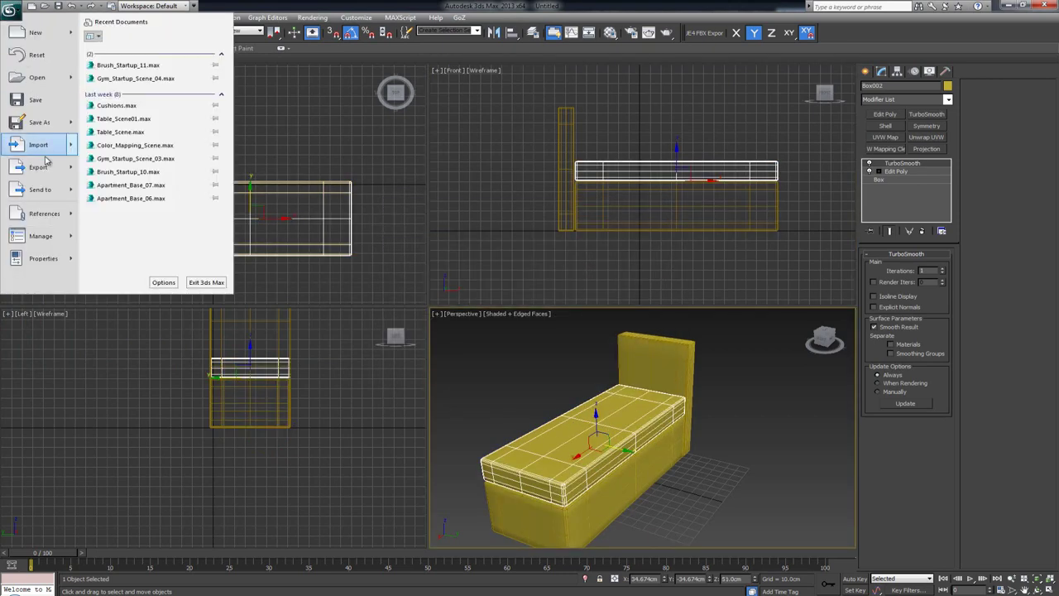
{"action": "mouse_move", "coordinate": [47, 158]}
{"action": "left_click", "coordinate": [145, 83]}
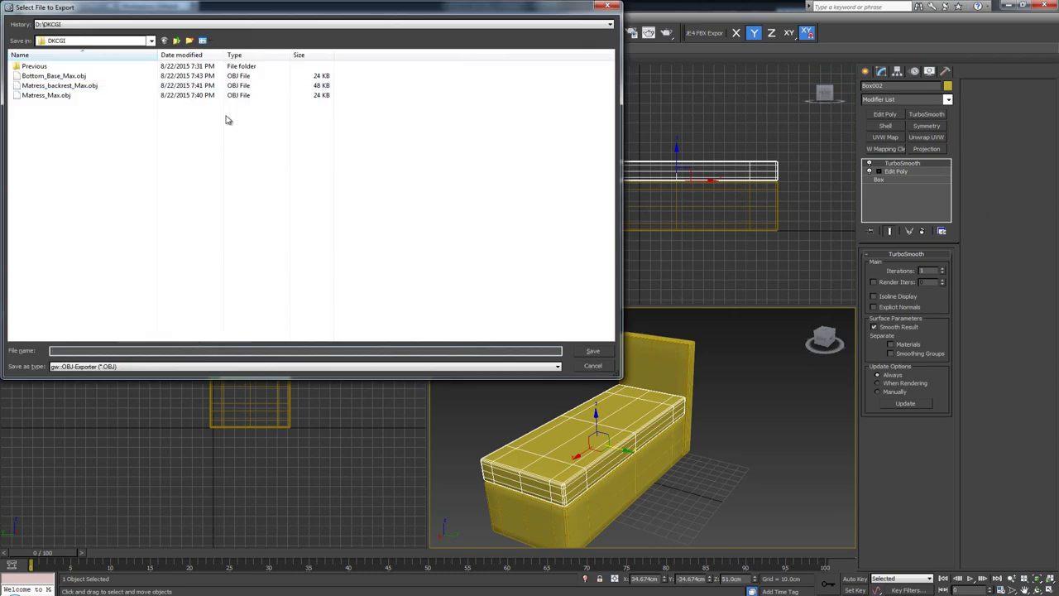
{"action": "left_click", "coordinate": [87, 96]}
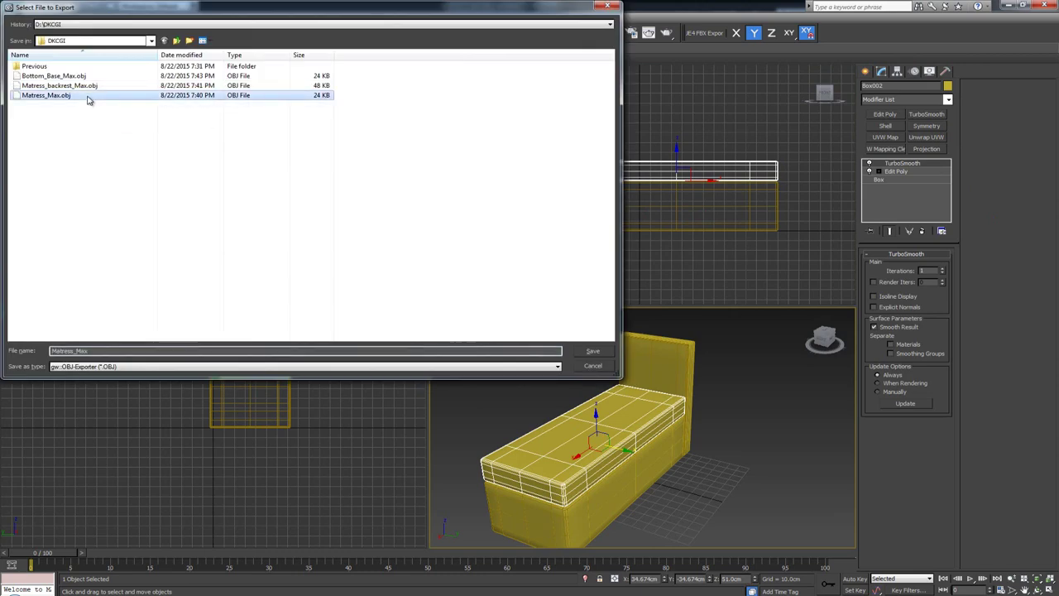
{"action": "double_click", "coordinate": [89, 98]}
{"action": "left_click", "coordinate": [540, 338]}
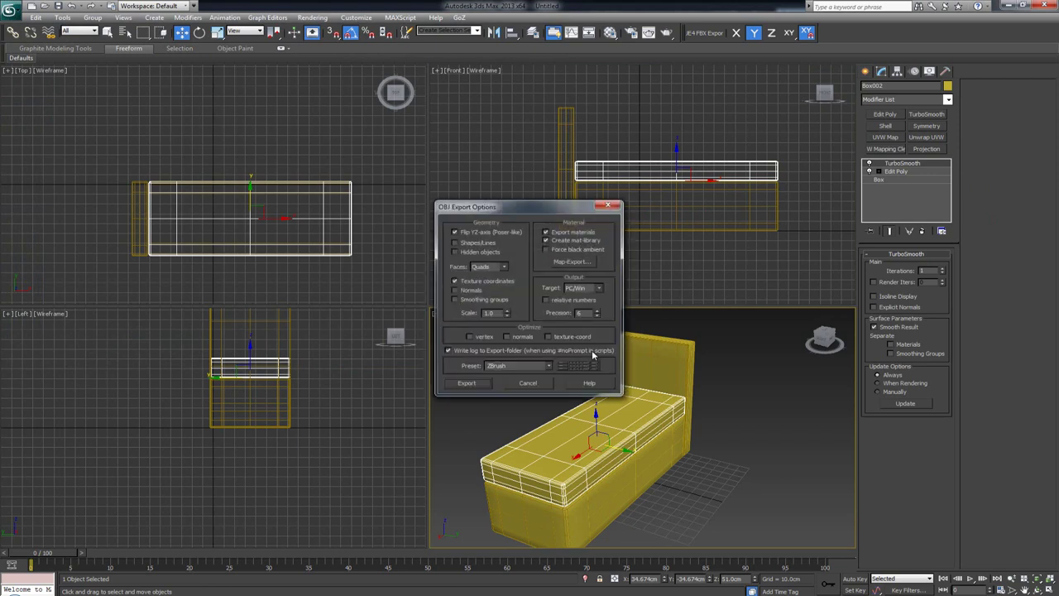
{"action": "left_click", "coordinate": [468, 383]}
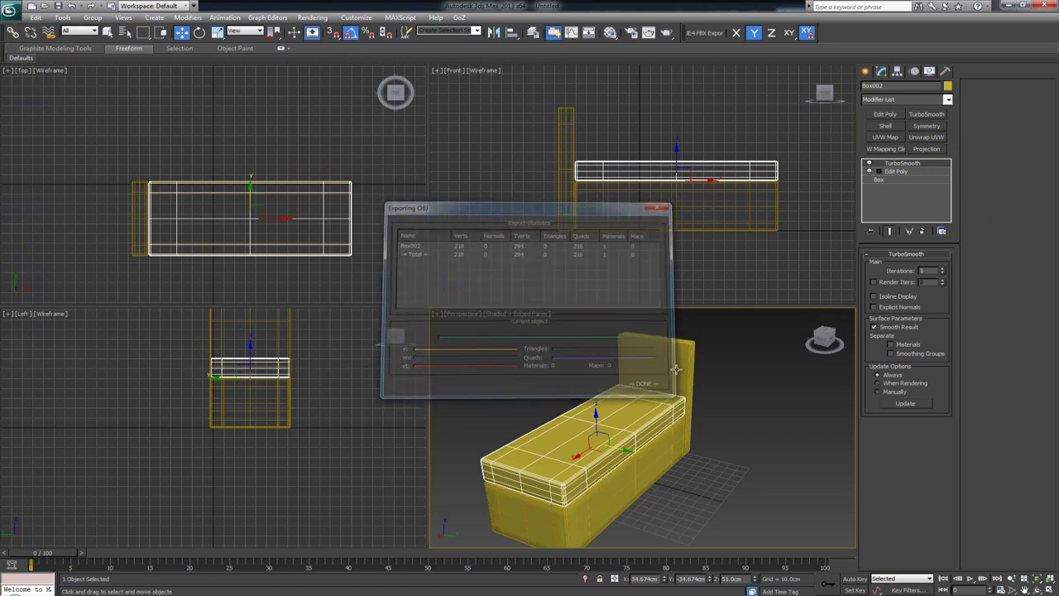
Step: Add the headboard and overwrite Matress_backrest_Max.obj with both objects
{"action": "left_click", "coordinate": [651, 360], "text": "ctrl"}
{"action": "left_click", "coordinate": [15, 11]}
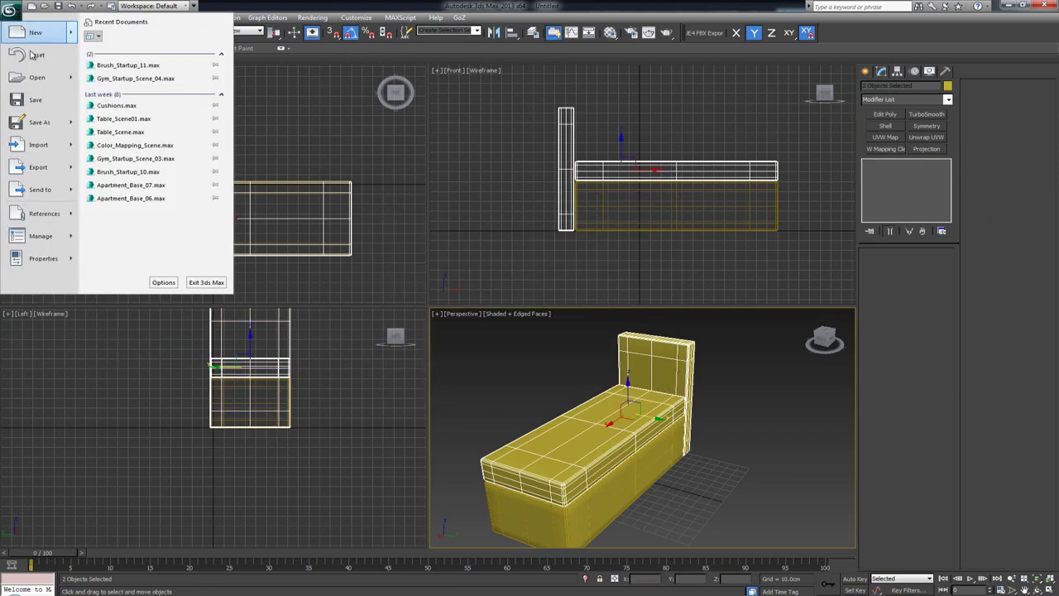
{"action": "mouse_move", "coordinate": [37, 168]}
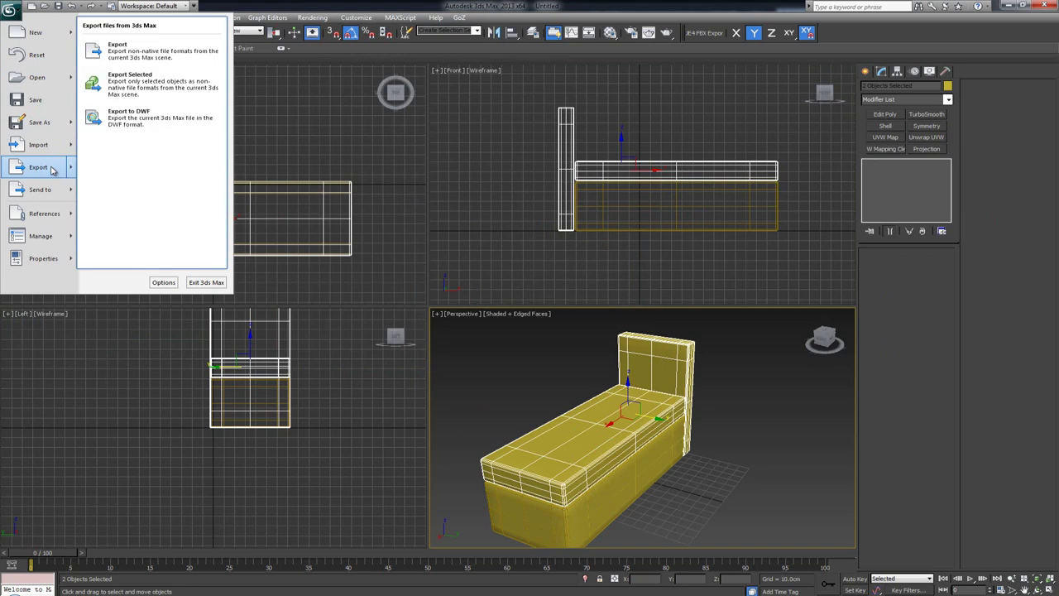
{"action": "left_click", "coordinate": [142, 91]}
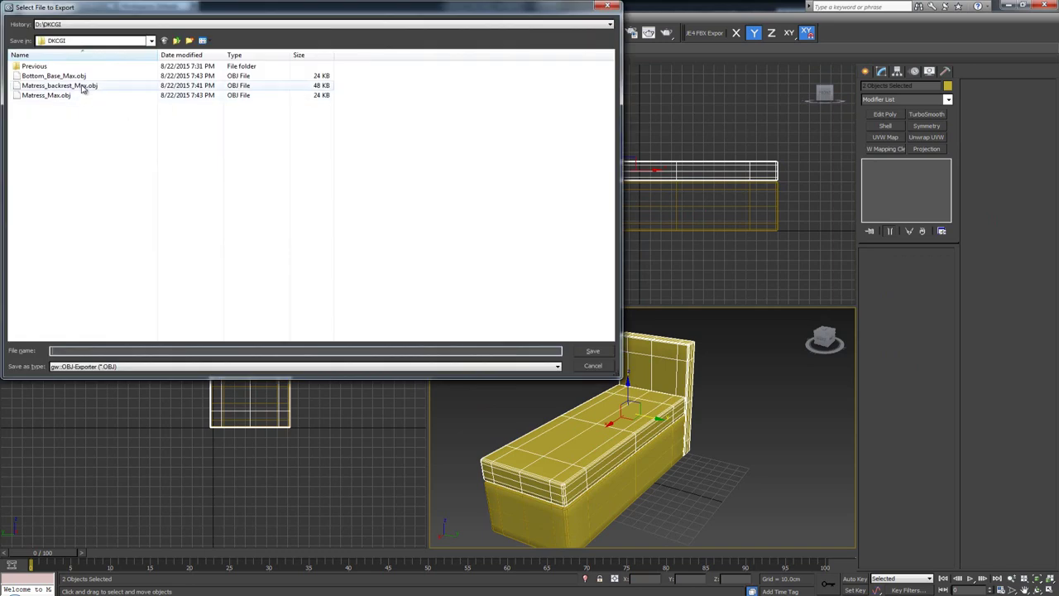
{"action": "left_click", "coordinate": [82, 86]}
{"action": "double_click", "coordinate": [82, 86]}
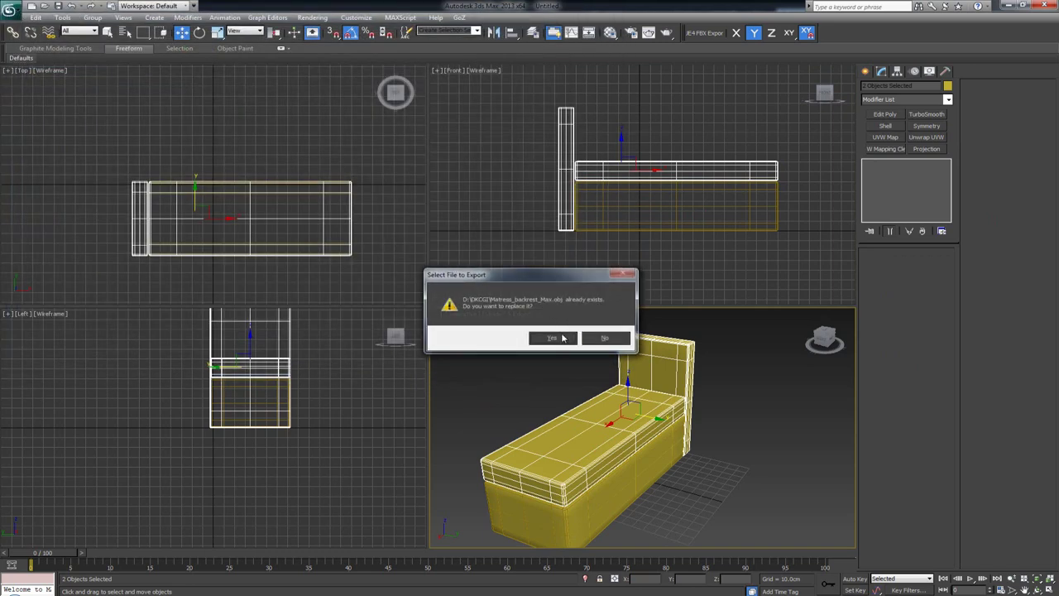
{"action": "left_click", "coordinate": [553, 338]}
{"action": "left_click", "coordinate": [482, 384]}
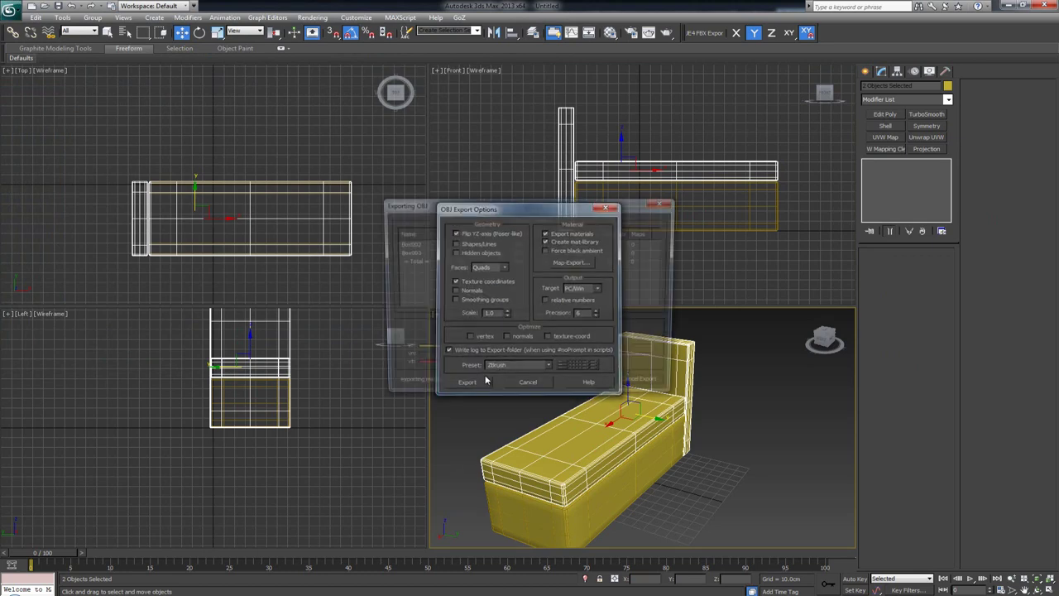
{"action": "left_click", "coordinate": [608, 362]}
Step: Remove the old box avatar with Avatar > Clear All Avatars
{"action": "left_click", "coordinate": [510, 390]}
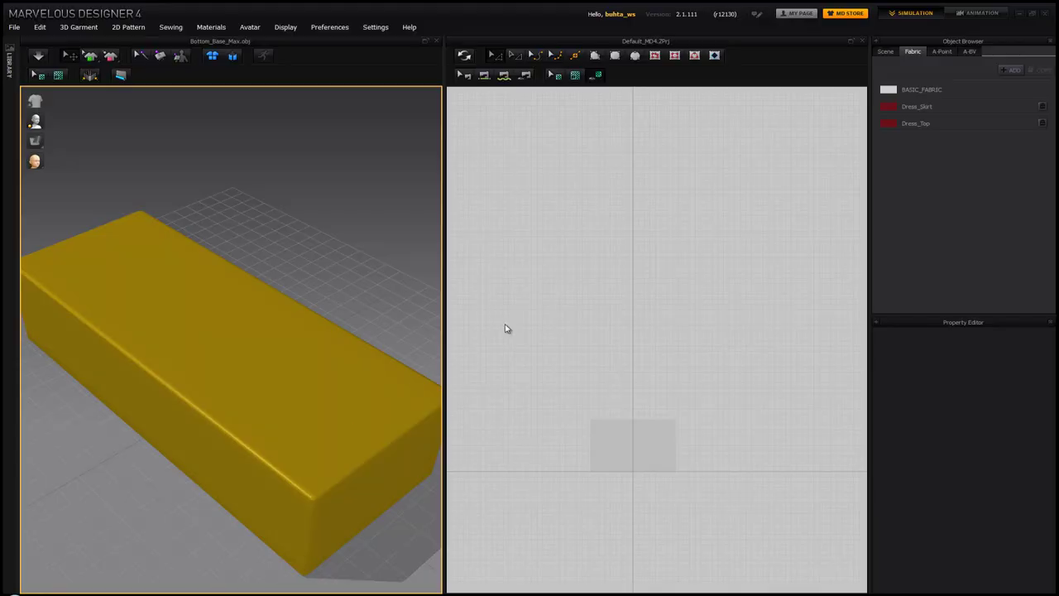
{"action": "left_click", "coordinate": [261, 28]}
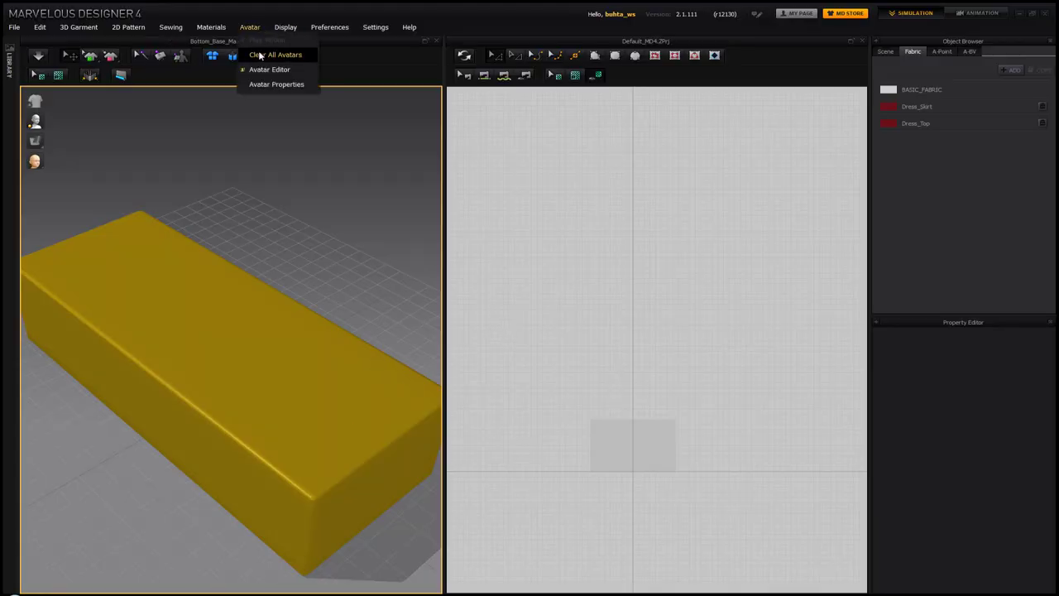
{"action": "left_click", "coordinate": [261, 55]}
Step: Import the re-exported Bottom_Base_Max.obj as the avatar at cm (DAZ Studio) scale
{"action": "left_click", "coordinate": [16, 29]}
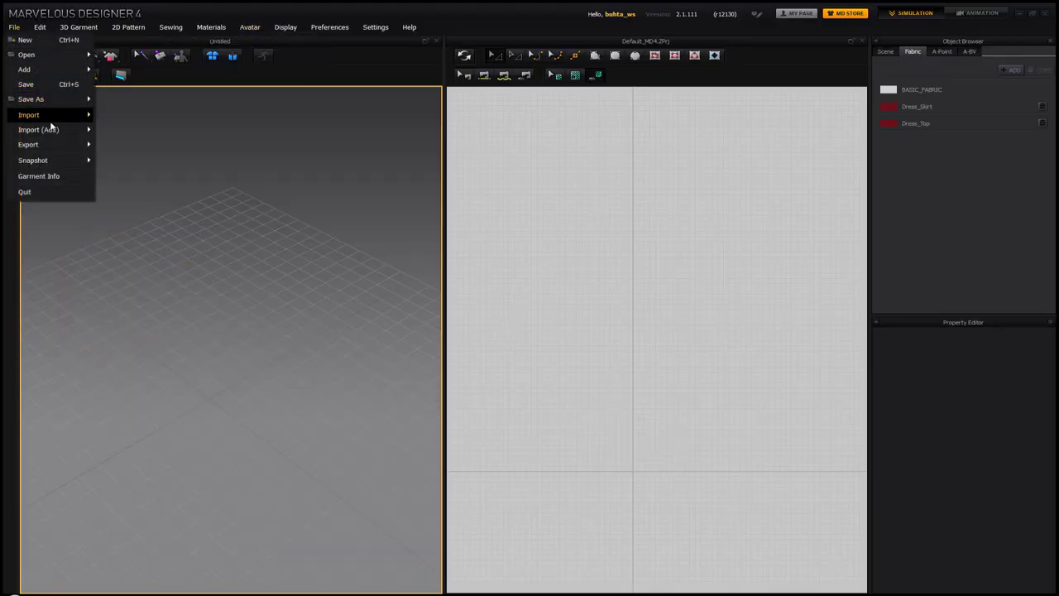
{"action": "mouse_move", "coordinate": [47, 114]}
{"action": "left_click", "coordinate": [107, 120]}
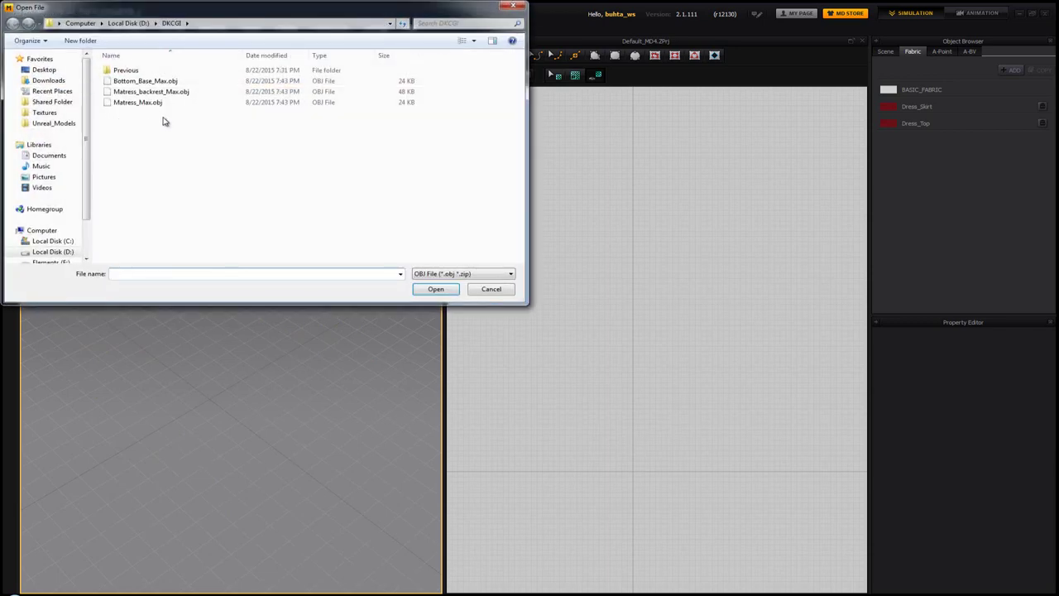
{"action": "left_click", "coordinate": [172, 82]}
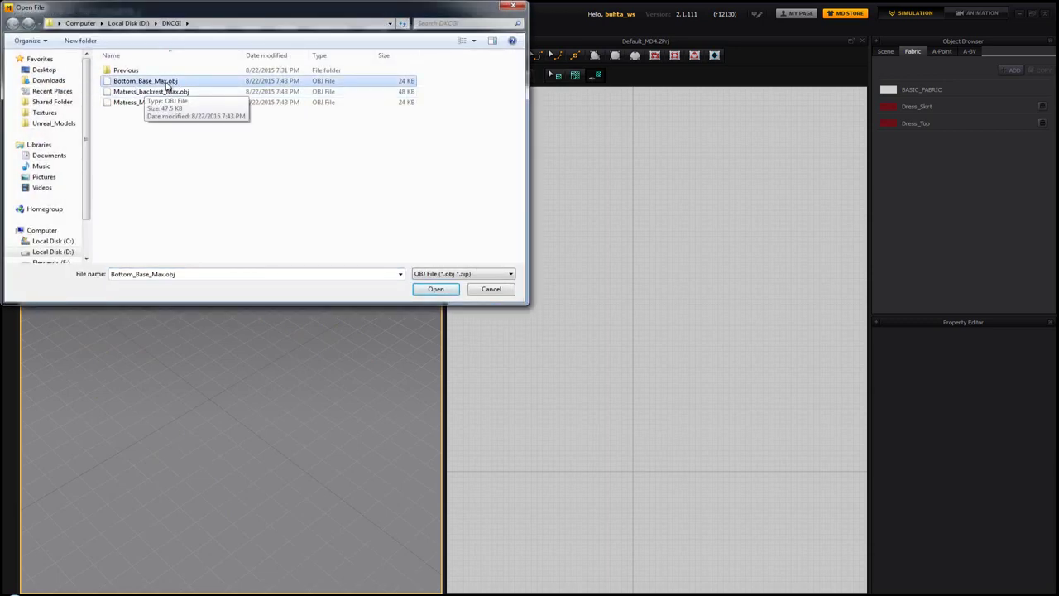
{"action": "double_click", "coordinate": [170, 82]}
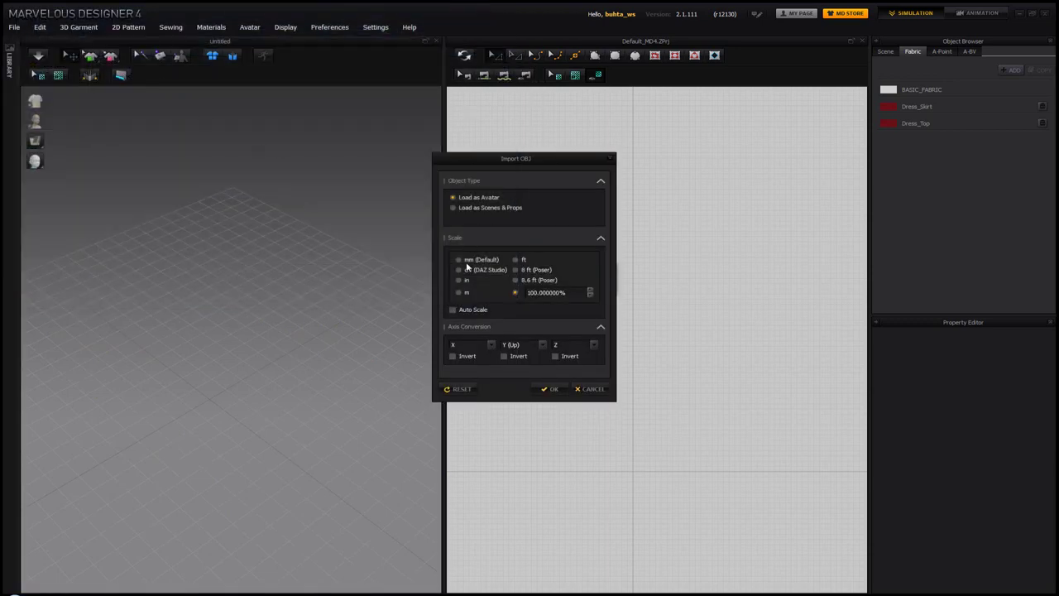
{"action": "left_click", "coordinate": [459, 269]}
{"action": "left_click", "coordinate": [552, 389]}
{"action": "right_click_drag", "start_coordinate": [293, 350], "coordinate": [239, 319]}
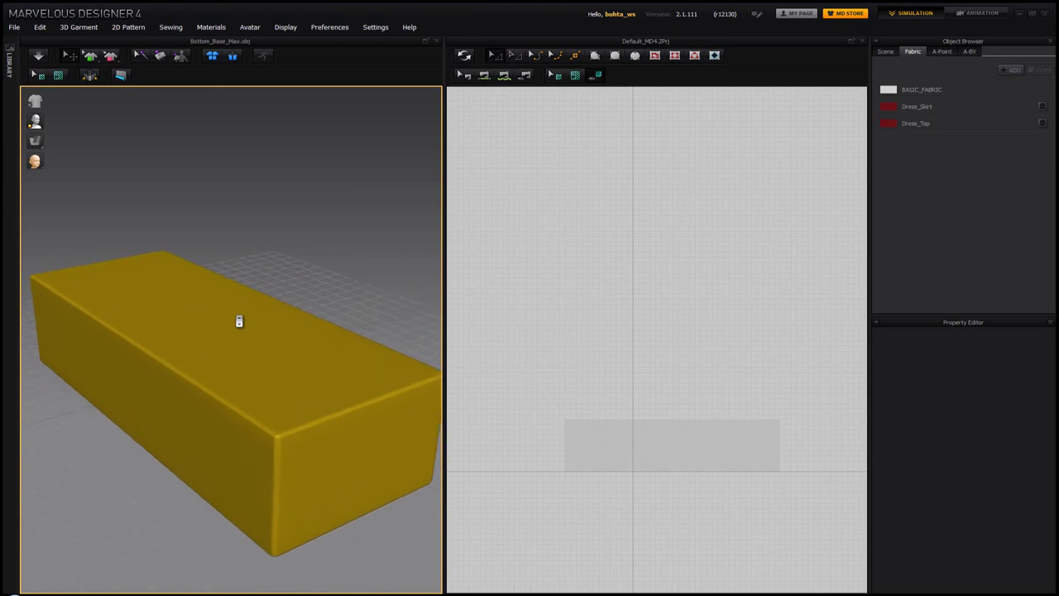
Step: Orbit around the yellow box, then open Create Rectangle in the 2D window (500 x 500 mm)
{"action": "right_click", "coordinate": [599, 377]}
{"action": "left_click", "coordinate": [577, 324]}
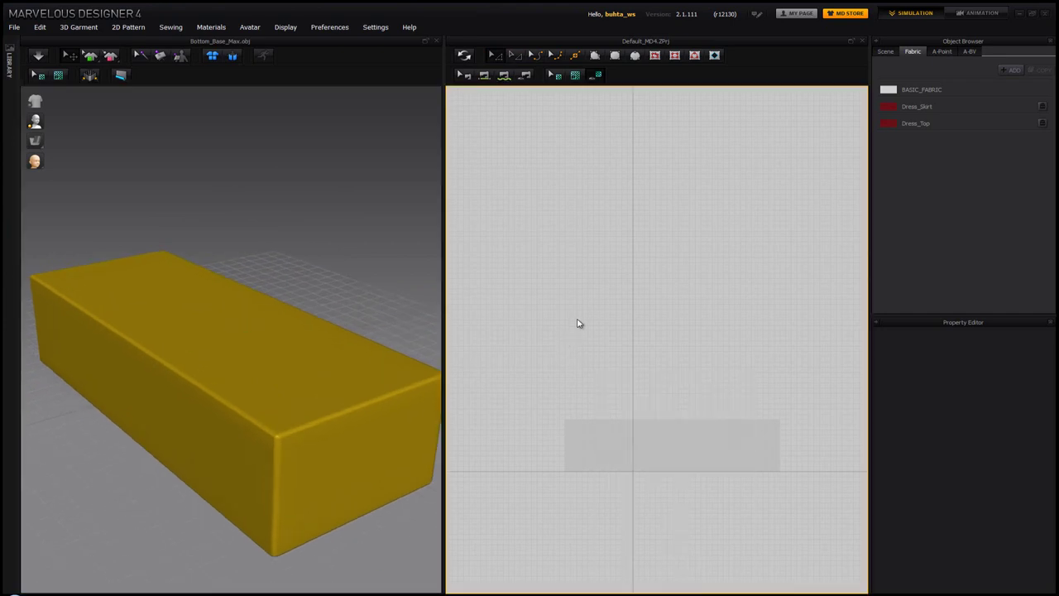
{"action": "right_click_drag", "start_coordinate": [576, 324], "coordinate": [644, 443]}
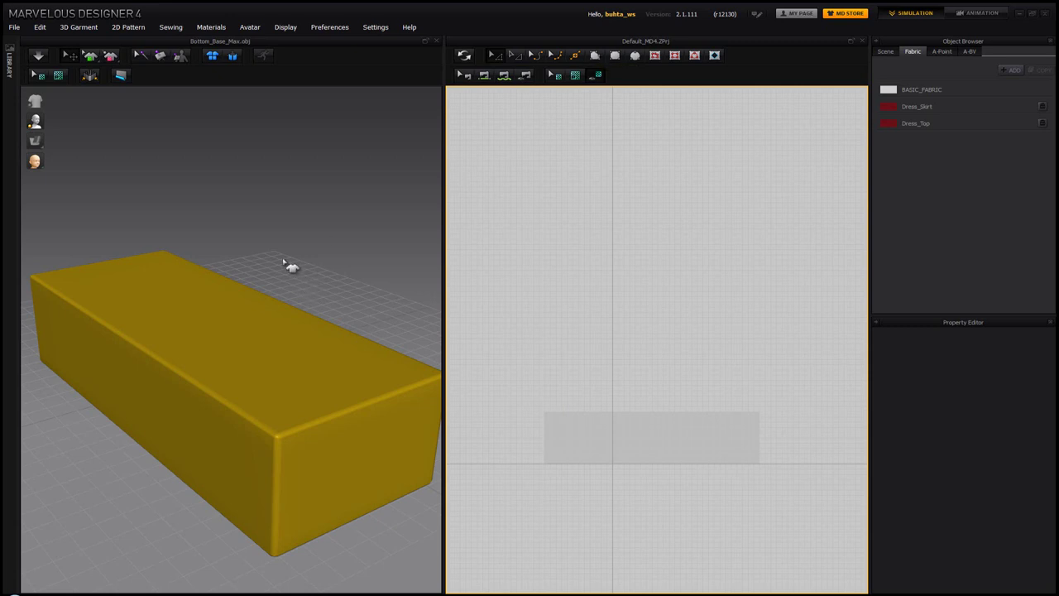
{"action": "mouse_move", "coordinate": [284, 264]}
{"action": "right_mouse_down"}
{"action": "mouse_move", "coordinate": [218, 274]}
{"action": "mouse_move", "coordinate": [284, 265]}
{"action": "right_mouse_up"}
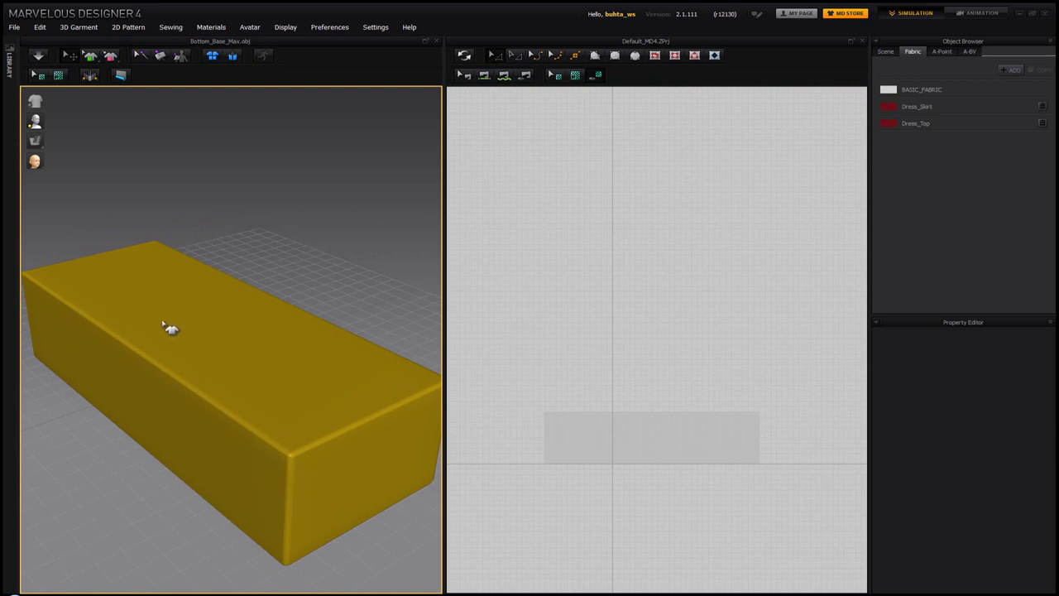
{"action": "right_click_drag", "start_coordinate": [168, 328], "coordinate": [212, 346]}
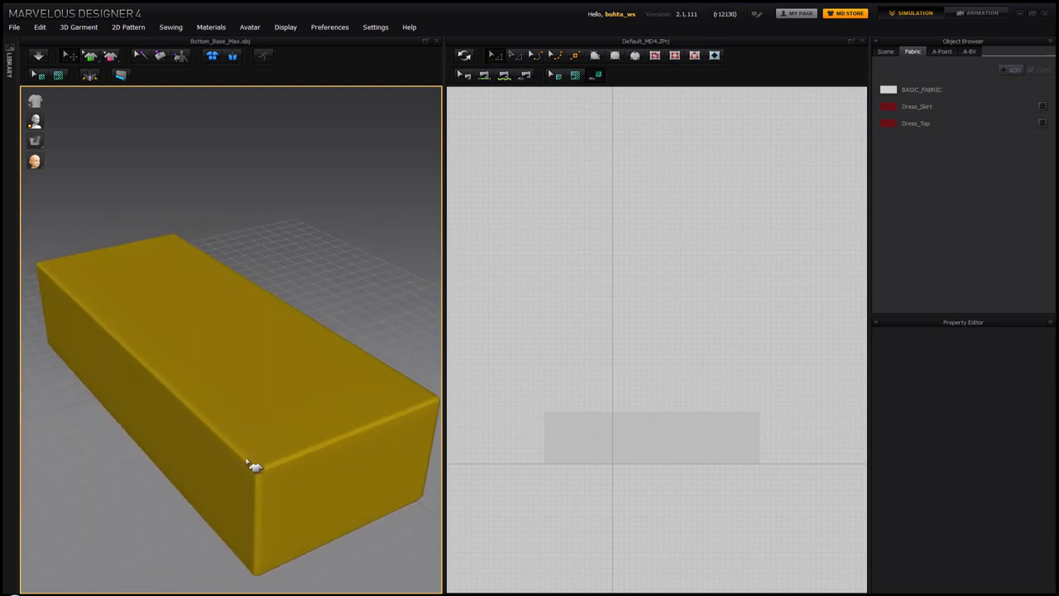
{"action": "right_click_drag", "start_coordinate": [249, 437], "coordinate": [253, 437]}
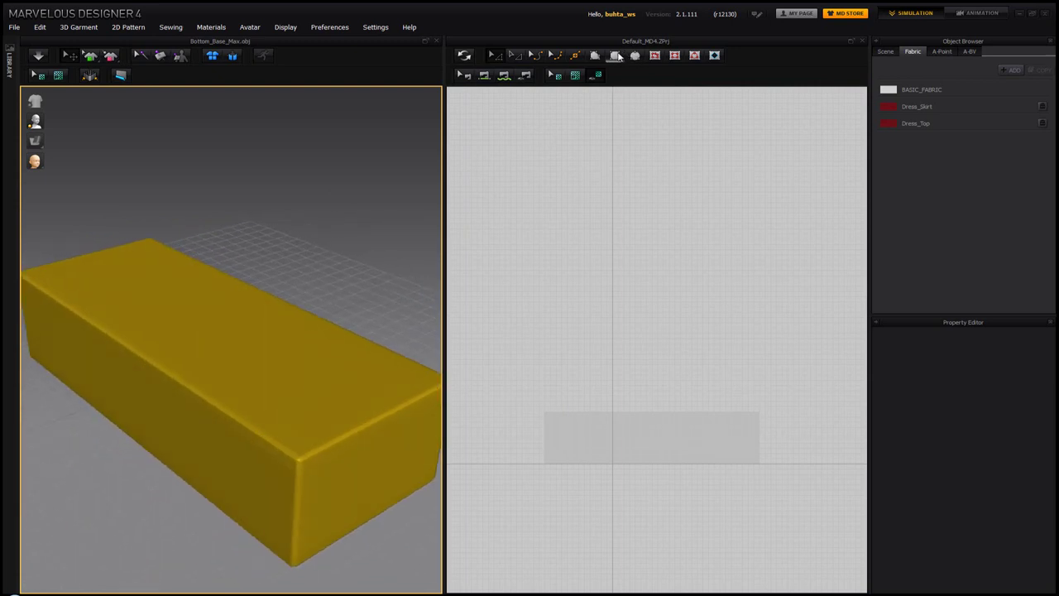
{"action": "left_click", "coordinate": [616, 55]}
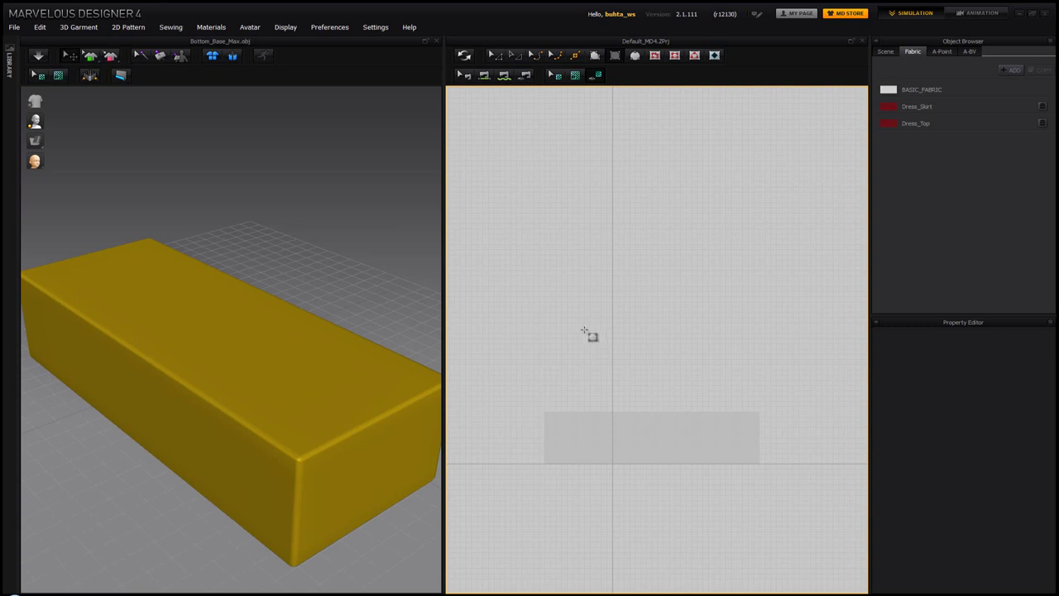
{"action": "left_click", "coordinate": [629, 309]}
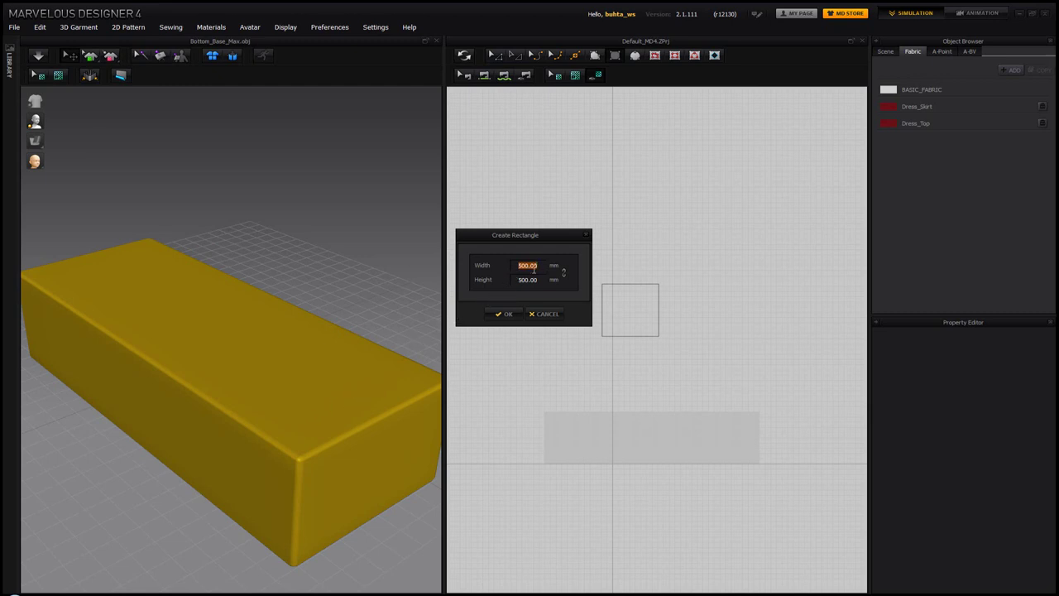
Step: Enter width 760 and height 1910 to create rectangle pattern Pattern2D_2569
{"action": "type", "text": "760"}
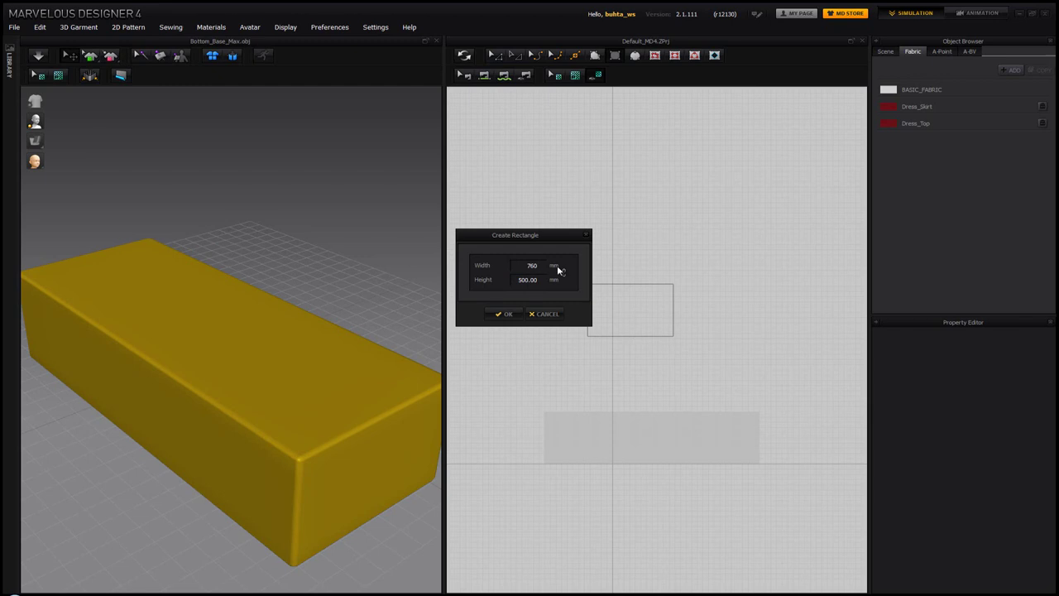
{"action": "left_click", "coordinate": [539, 282]}
{"action": "type", "text": "1"}
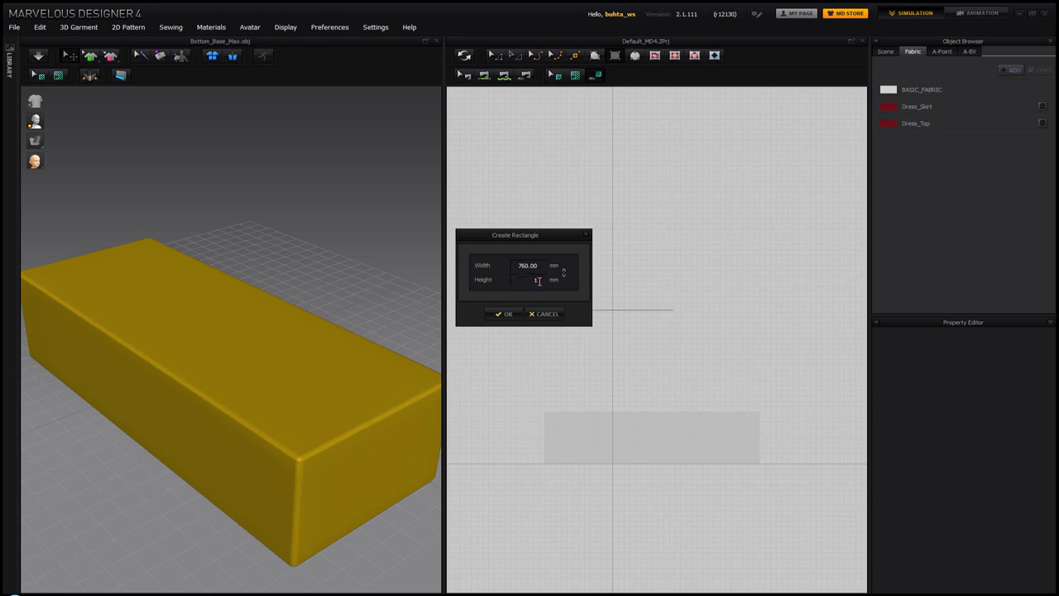
{"action": "type", "text": "910"}
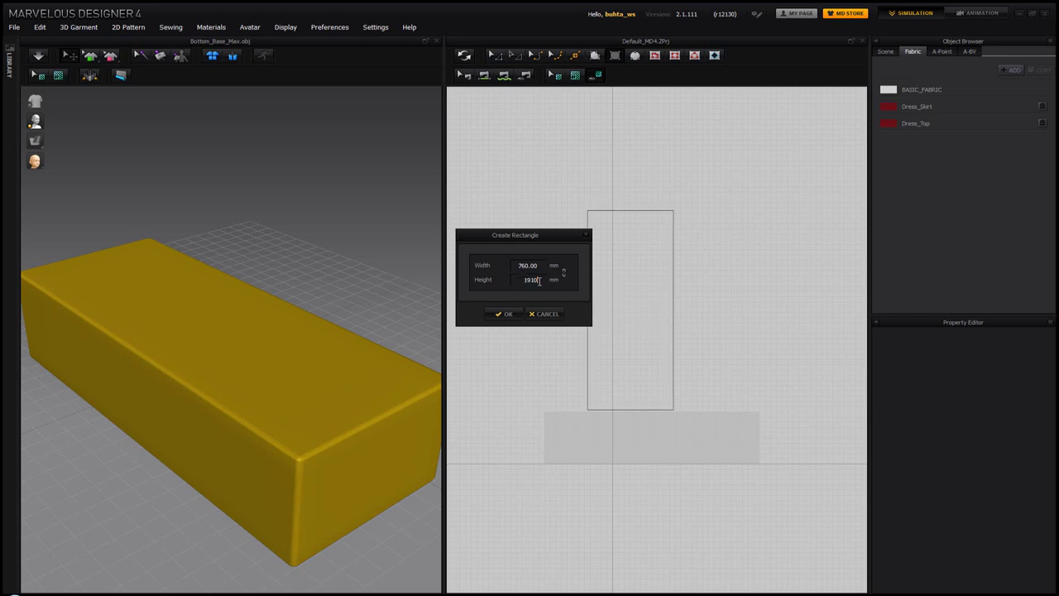
{"action": "left_click", "coordinate": [507, 314]}
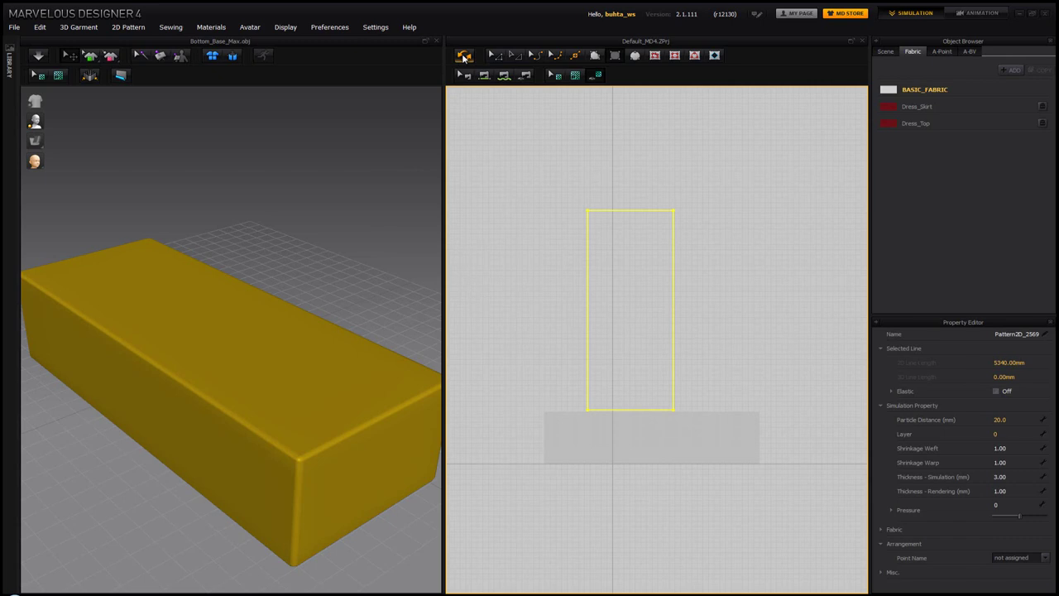
Step: Sync the new pattern to 3D and rotate it a quarter turn clockwise
{"action": "left_click", "coordinate": [464, 57]}
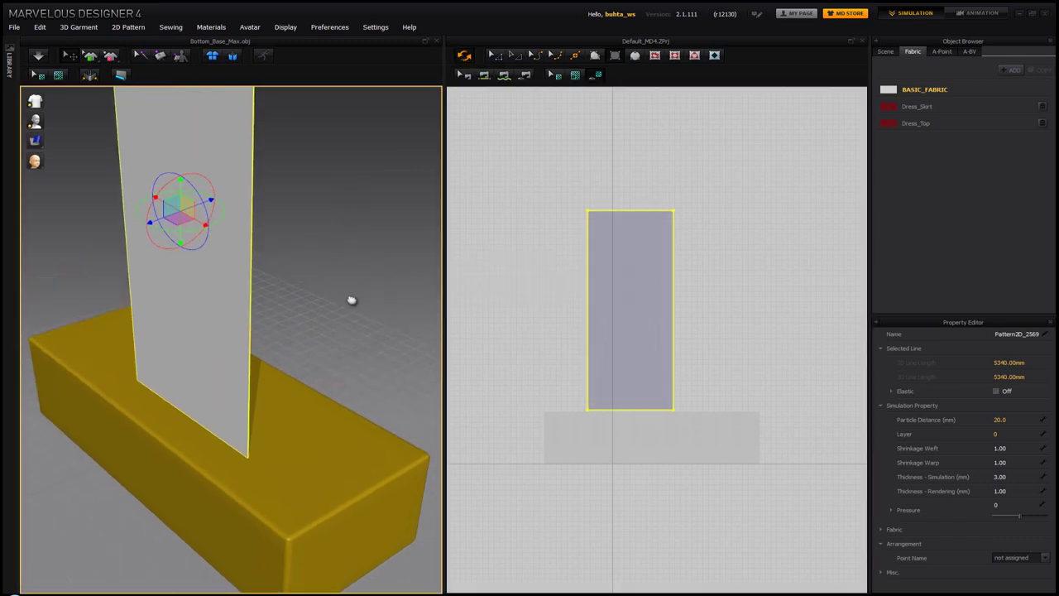
{"action": "scroll", "coordinate": [352, 301], "scroll_direction": "down", "scroll_amount": 3}
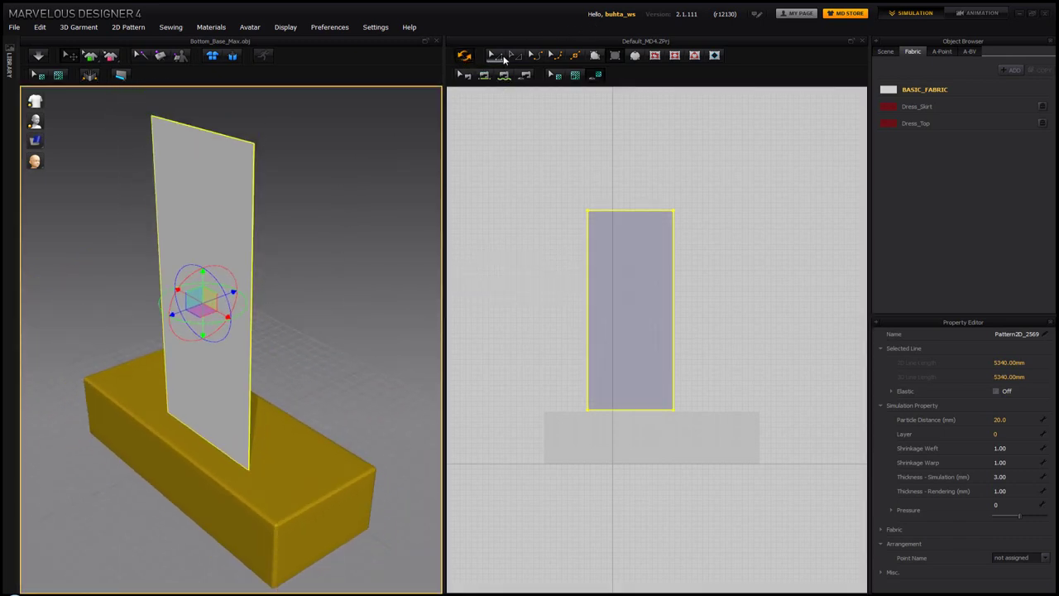
{"action": "right_click", "coordinate": [648, 310]}
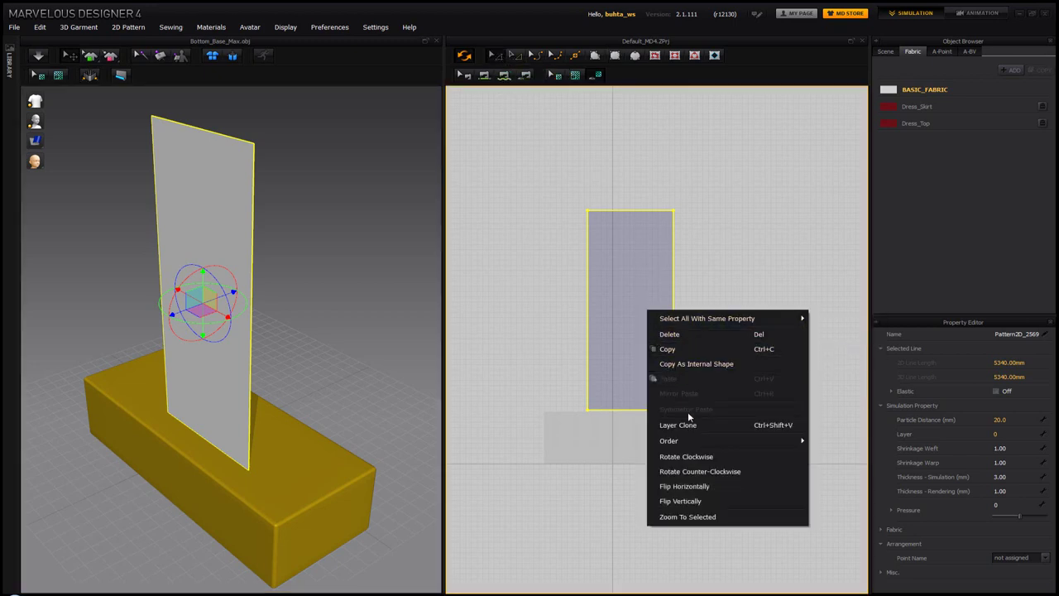
{"action": "left_click", "coordinate": [708, 460]}
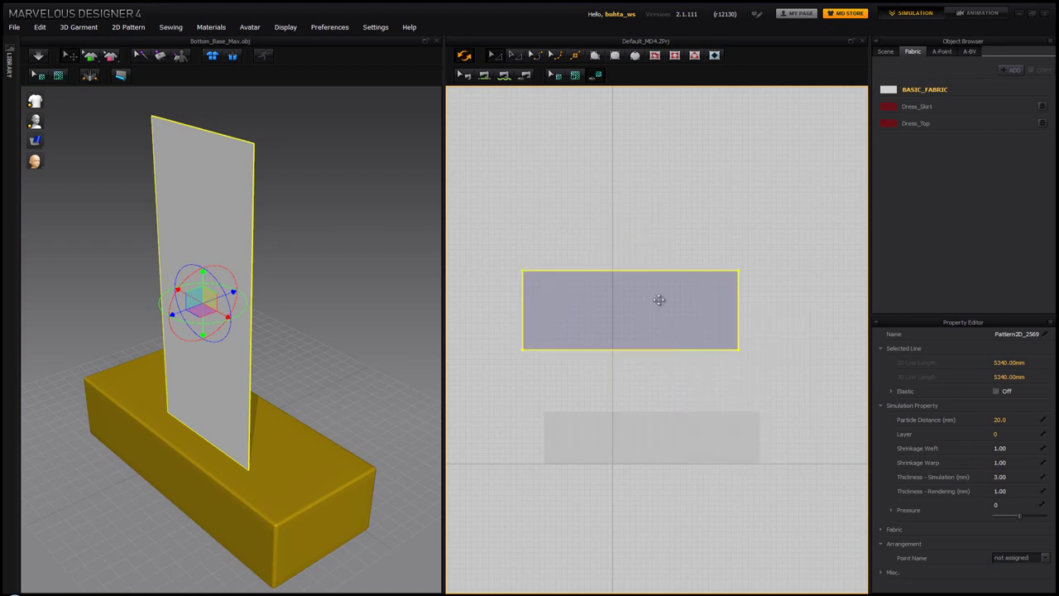
Step: Reposition the rotated pattern and tilt it with the gizmo ring to lie flat above the box
{"action": "mouse_move", "coordinate": [660, 302]}
{"action": "left_mouse_down"}
{"action": "mouse_move", "coordinate": [678, 342]}
{"action": "mouse_move", "coordinate": [670, 307]}
{"action": "left_mouse_up"}
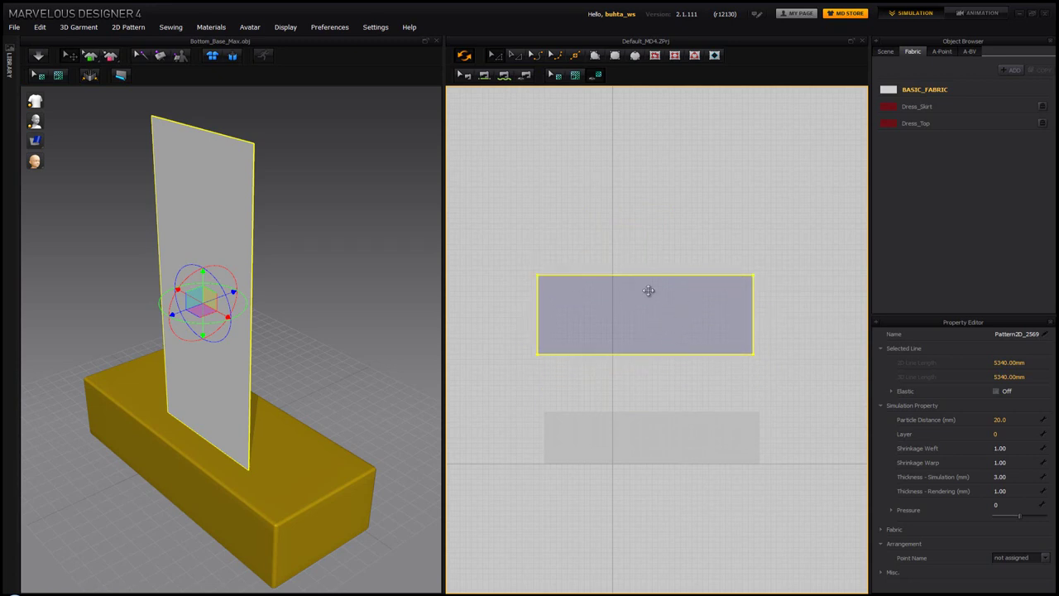
{"action": "scroll", "coordinate": [635, 314], "scroll_direction": "down", "scroll_amount": 3}
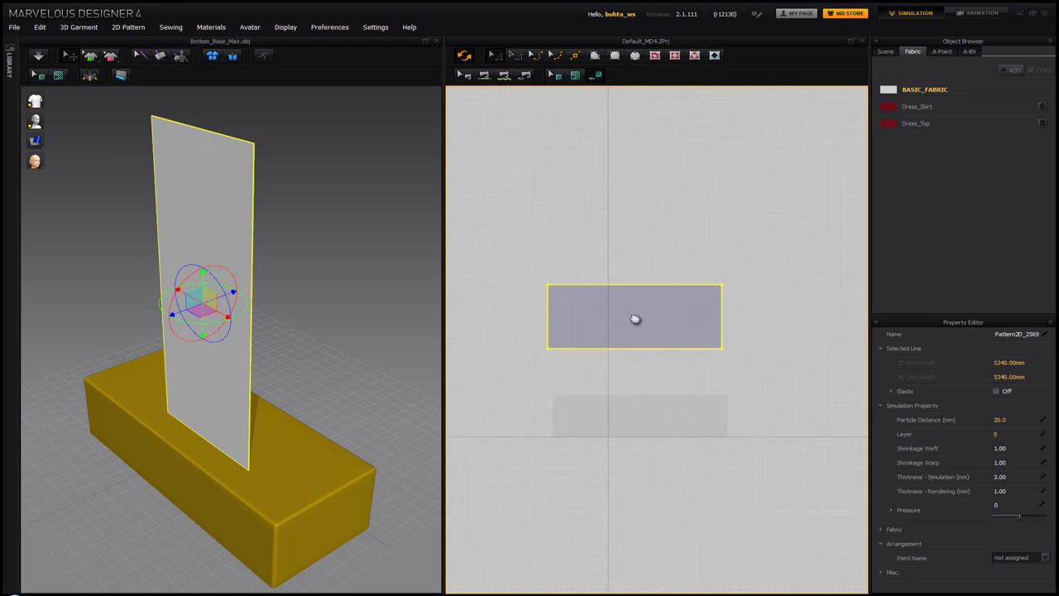
{"action": "scroll", "coordinate": [279, 302], "scroll_direction": "down", "scroll_amount": 1}
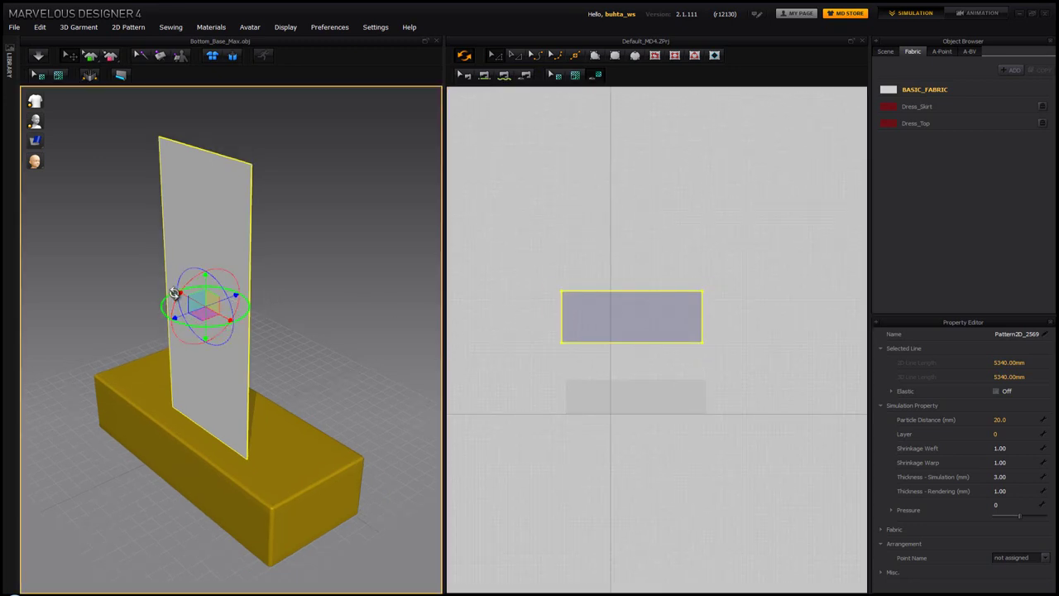
{"action": "left_click_drag", "start_coordinate": [176, 298], "coordinate": [281, 310]}
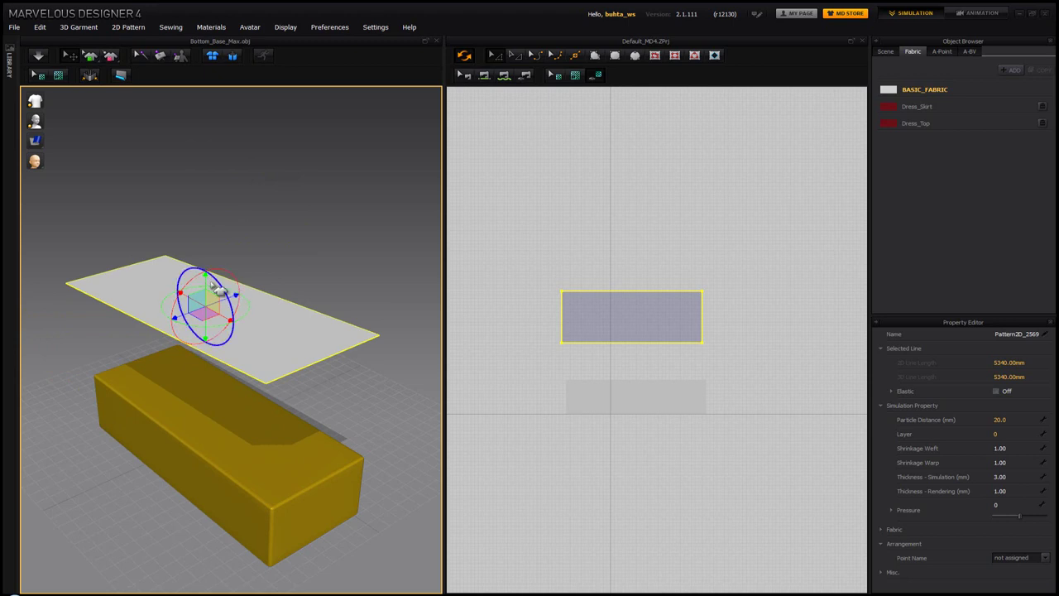
Step: Lower the panel toward the box and orbit in close to view the box's top
{"action": "left_click_drag", "start_coordinate": [207, 288], "coordinate": [220, 403]}
{"action": "right_click_drag", "start_coordinate": [220, 403], "coordinate": [282, 300]}
{"action": "scroll", "coordinate": [267, 307], "scroll_direction": "up", "scroll_amount": 5}
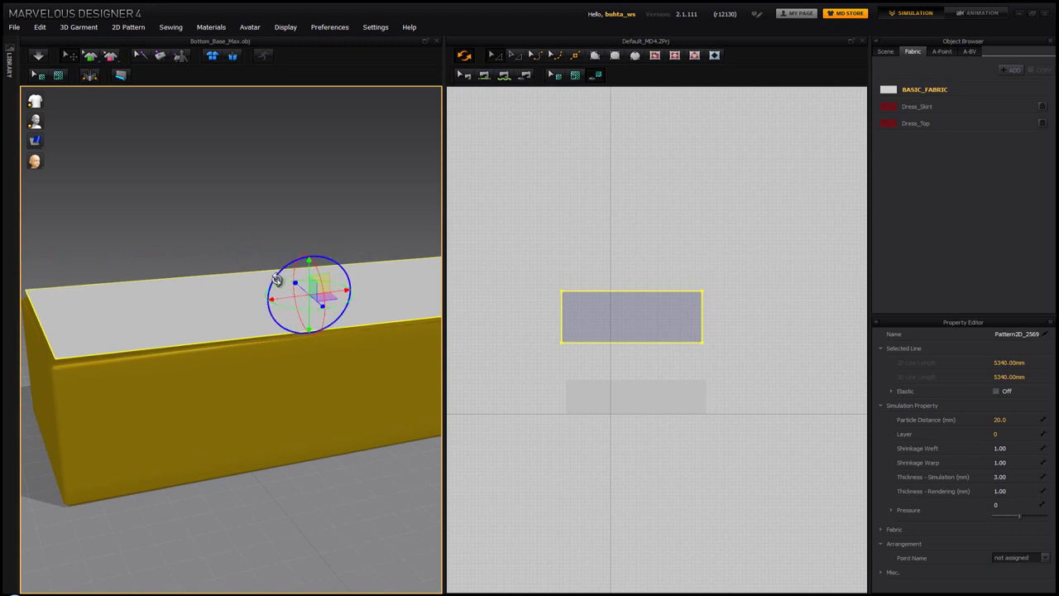
{"action": "right_click_drag", "start_coordinate": [277, 280], "coordinate": [147, 272]}
{"action": "right_click_drag", "start_coordinate": [224, 279], "coordinate": [196, 284]}
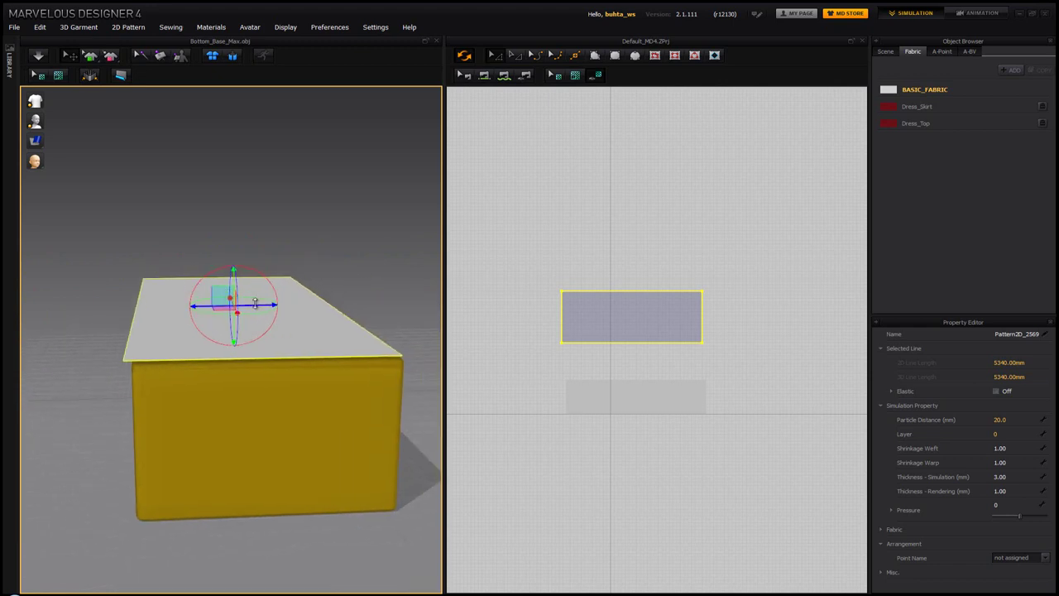
{"action": "right_click_drag", "start_coordinate": [255, 303], "coordinate": [259, 305]}
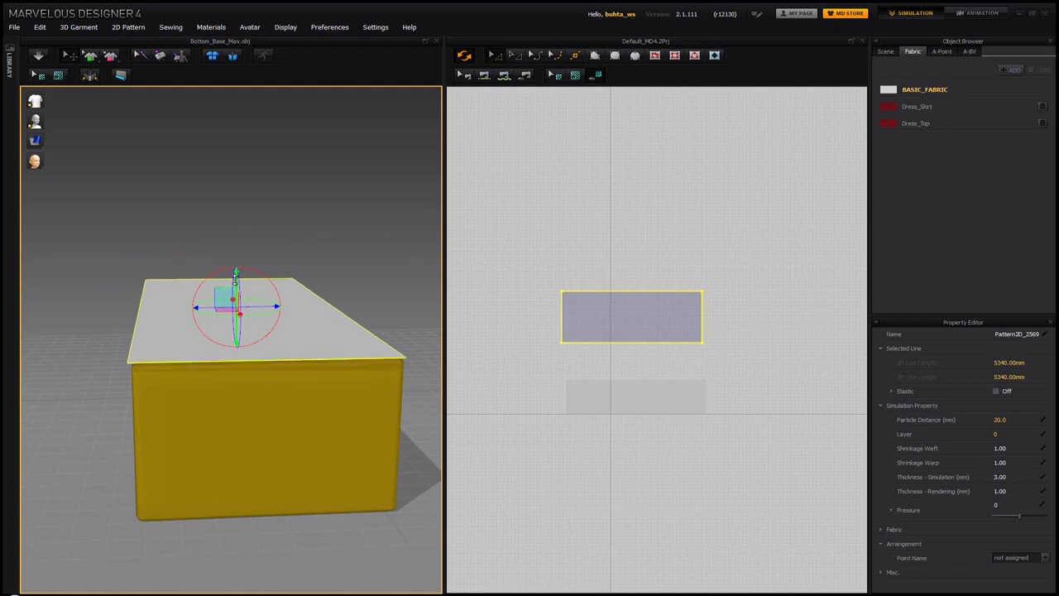
Step: Drag the fabric down onto the box's top face and orbit around to confirm it covers it
{"action": "left_click_drag", "start_coordinate": [235, 273], "coordinate": [236, 286]}
{"action": "right_click_drag", "start_coordinate": [235, 287], "coordinate": [261, 294]}
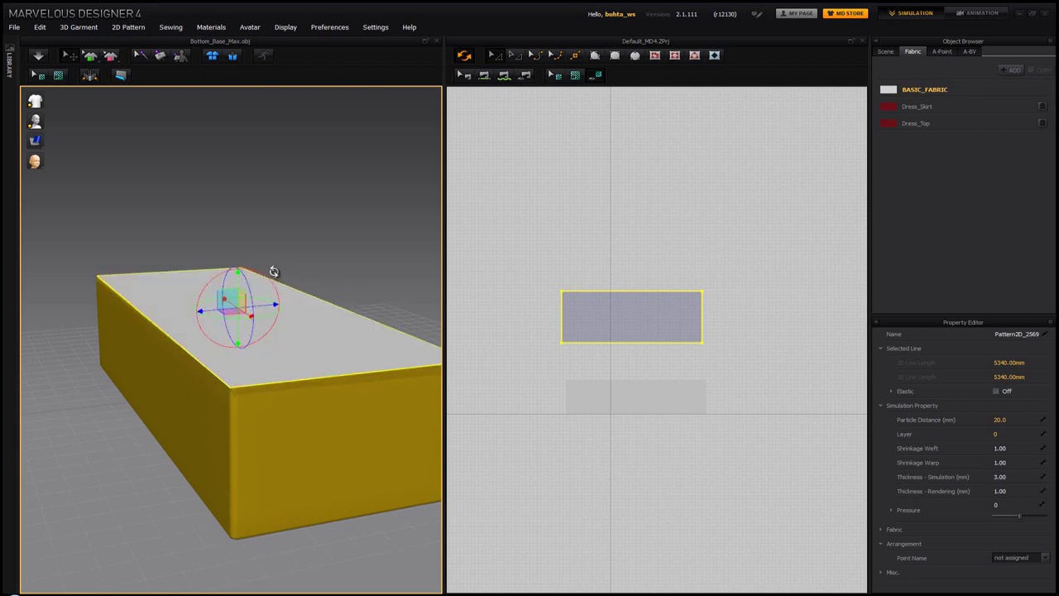
{"action": "right_click_drag", "start_coordinate": [276, 272], "coordinate": [304, 242]}
{"action": "right_click_drag", "start_coordinate": [348, 259], "coordinate": [373, 268]}
{"action": "right_click_drag", "start_coordinate": [346, 330], "coordinate": [343, 330]}
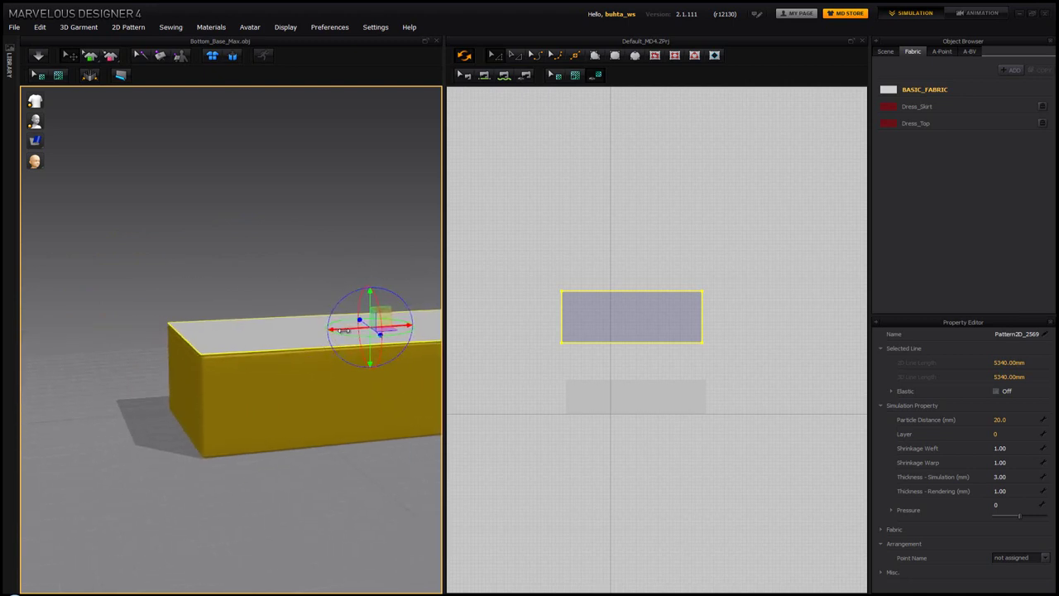
{"action": "mouse_move", "coordinate": [276, 324]}
{"action": "right_mouse_down"}
{"action": "mouse_move", "coordinate": [292, 329]}
{"action": "mouse_move", "coordinate": [255, 331]}
{"action": "mouse_move", "coordinate": [273, 320]}
{"action": "right_mouse_up"}
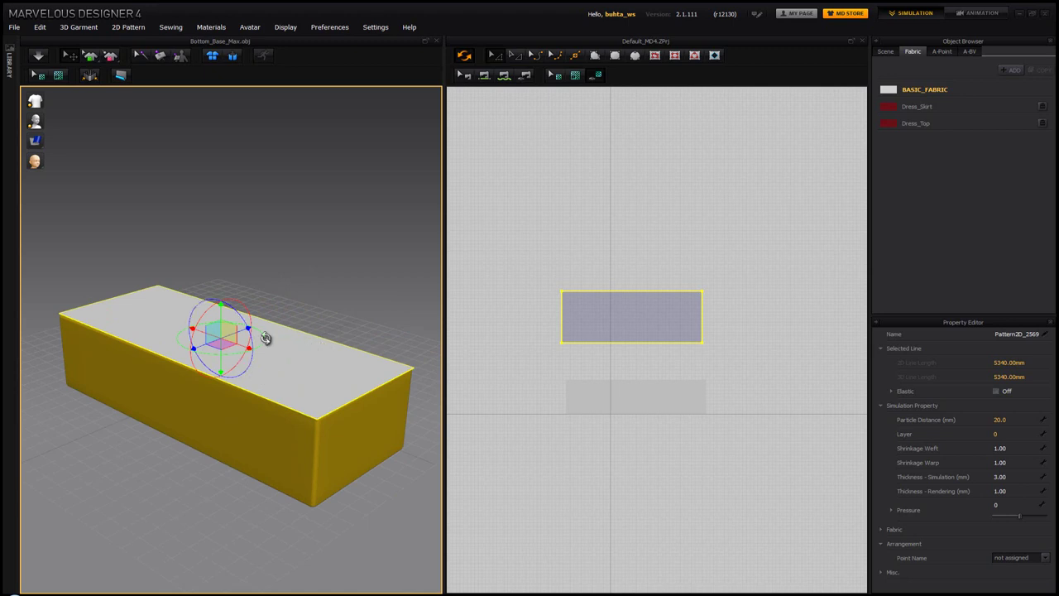
Step: Freeze the top fabric panel in place and reselect its pattern
{"action": "right_click", "coordinate": [338, 370]}
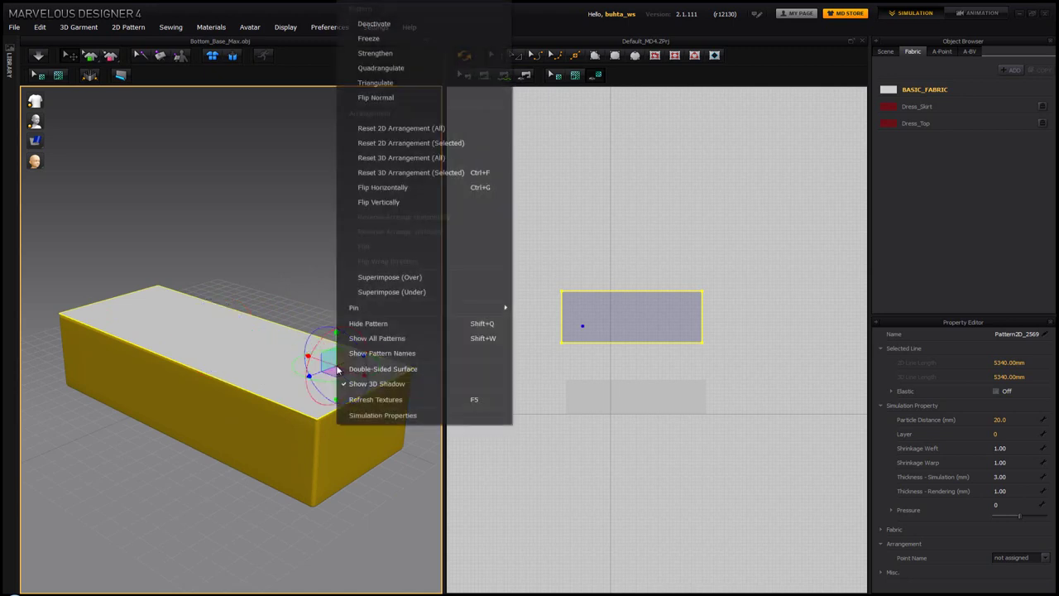
{"action": "left_click", "coordinate": [372, 39]}
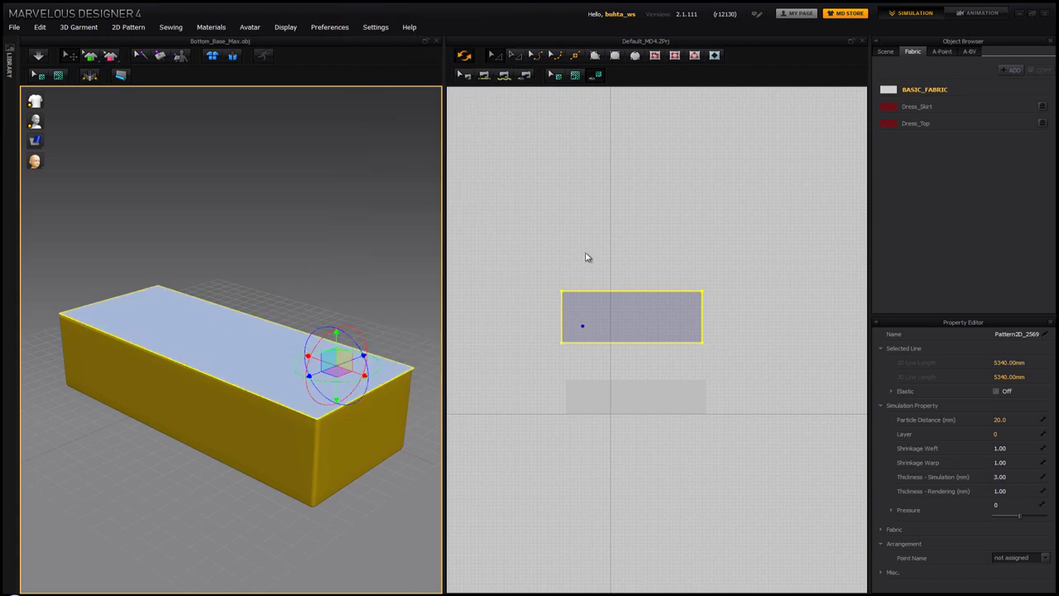
{"action": "left_click", "coordinate": [585, 257]}
{"action": "left_click", "coordinate": [608, 319]}
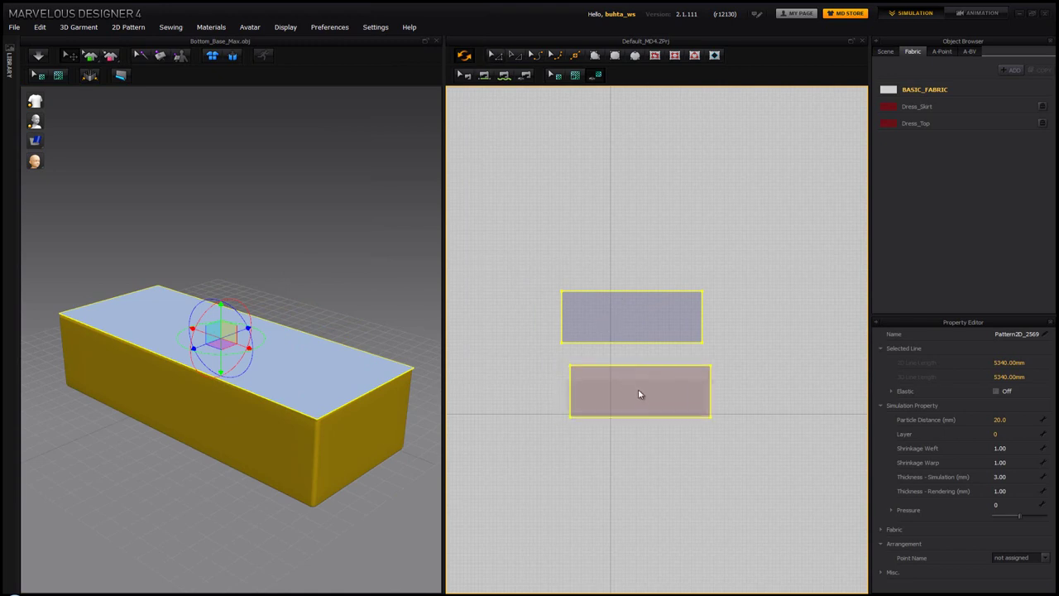
Step: Paste a copy below the original and move it in 3D to lie flat beside the box
{"action": "left_click", "coordinate": [634, 392]}
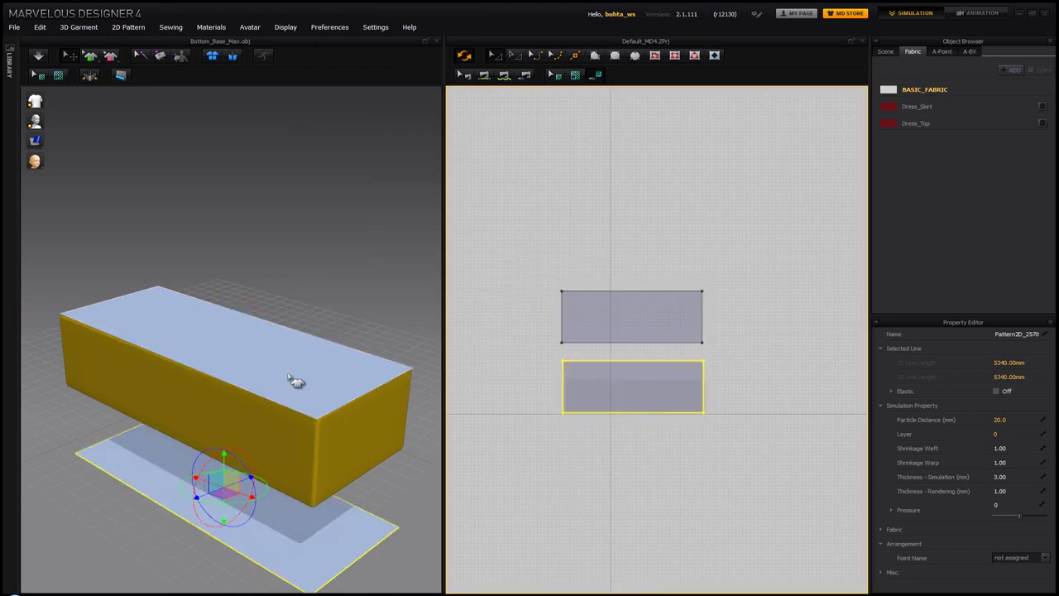
{"action": "left_click_drag", "start_coordinate": [203, 495], "coordinate": [173, 383]}
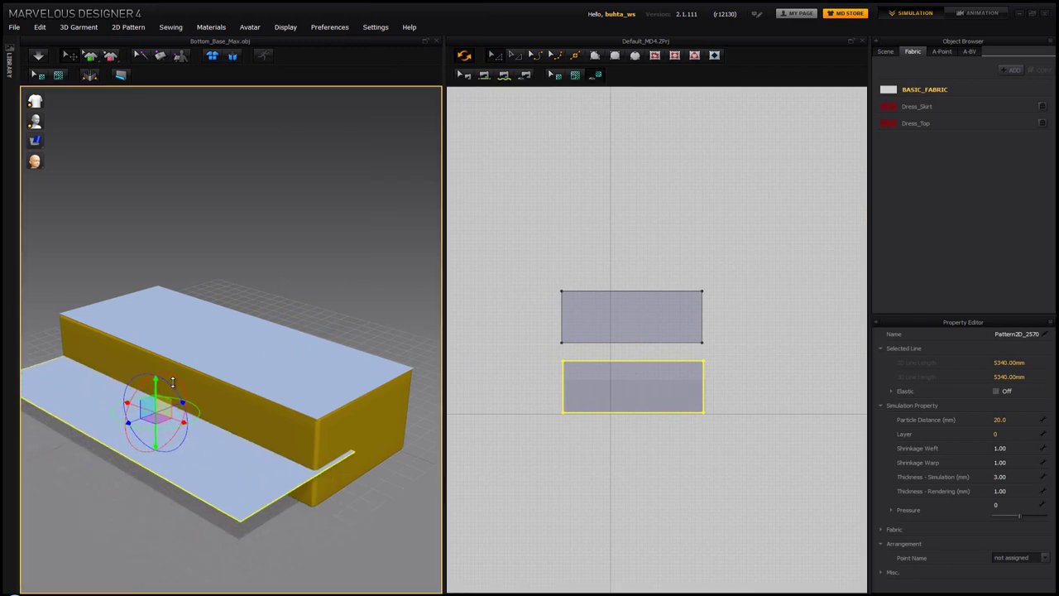
{"action": "left_click_drag", "start_coordinate": [134, 418], "coordinate": [66, 460]}
{"action": "left_click", "coordinate": [509, 332]}
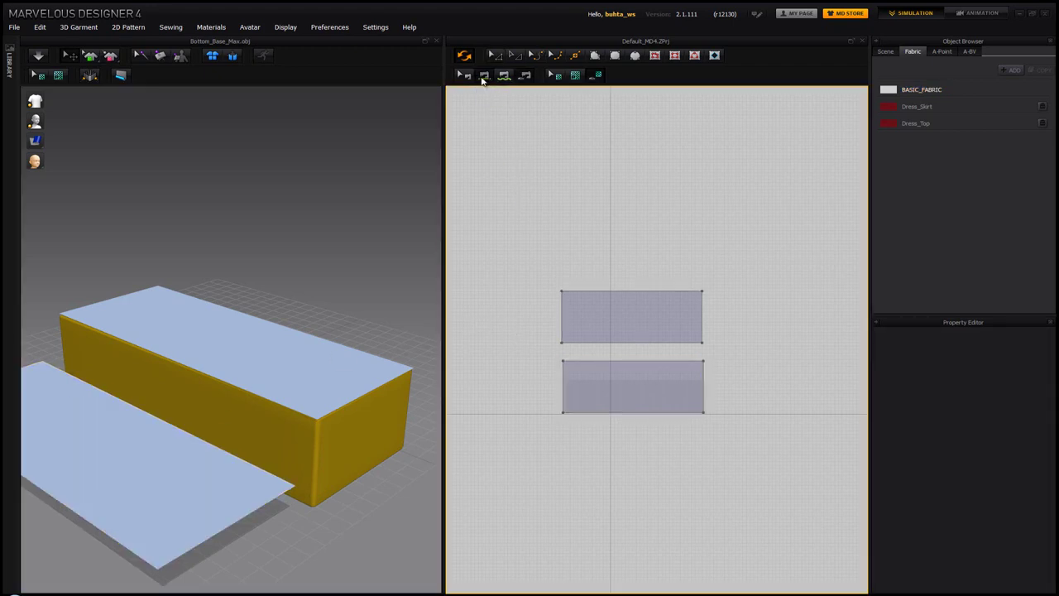
Step: Try a seam between the two panels, delete it, and rotate the top pattern a quarter turn and back
{"action": "left_click", "coordinate": [591, 361]}
{"action": "left_click", "coordinate": [584, 344]}
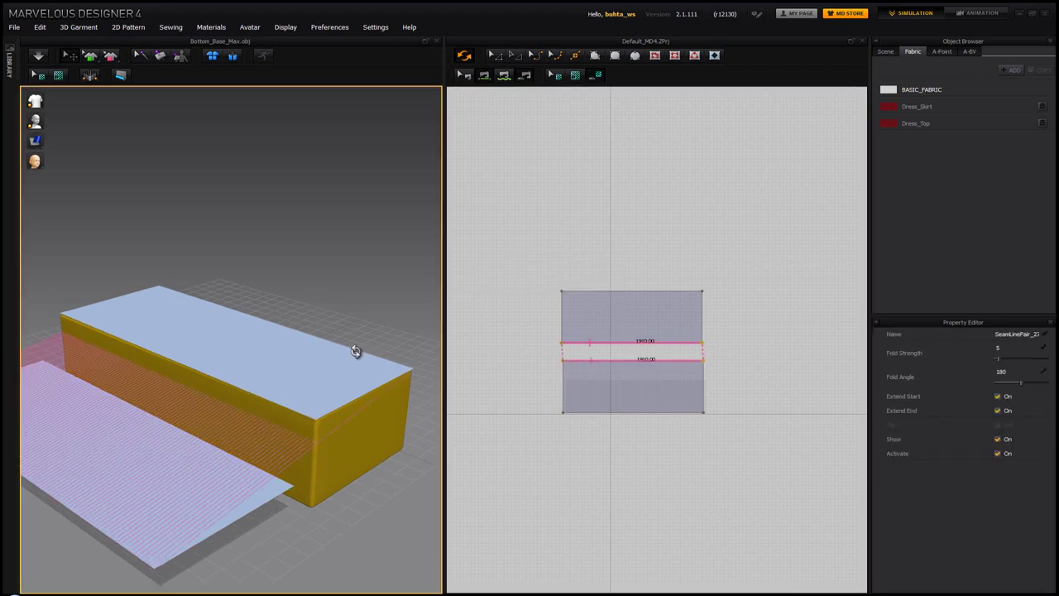
{"action": "right_click_drag", "start_coordinate": [355, 350], "coordinate": [251, 366]}
{"action": "key", "text": "Delete"}
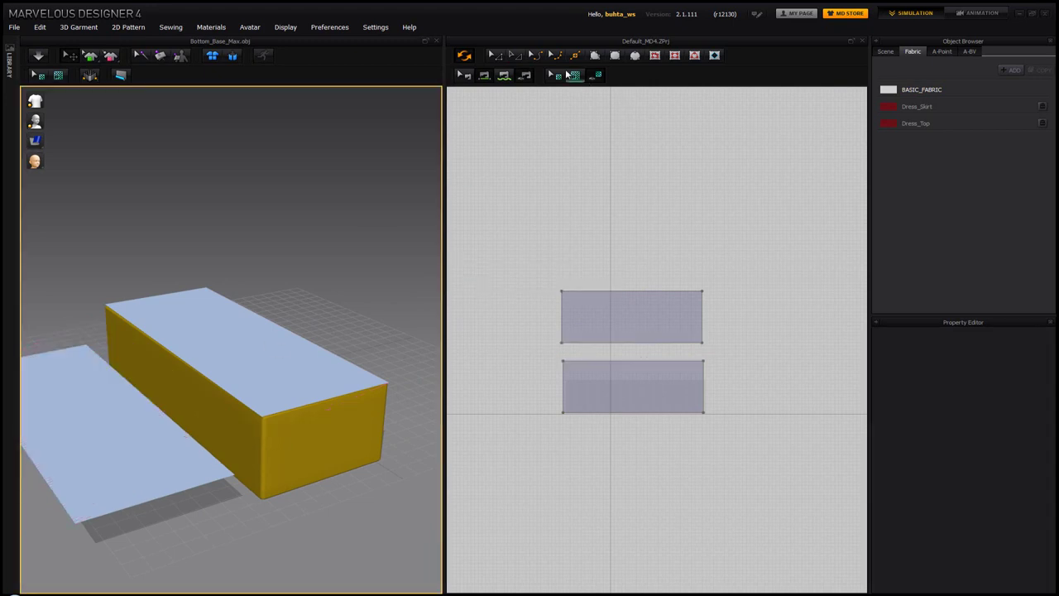
{"action": "left_click", "coordinate": [624, 320]}
{"action": "right_click", "coordinate": [622, 322]}
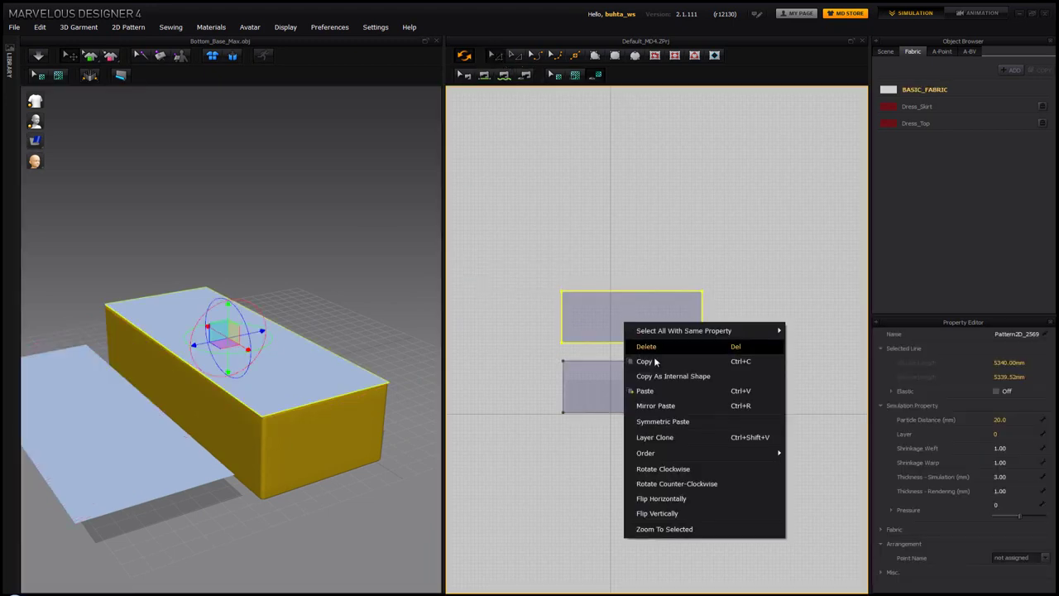
{"action": "left_click", "coordinate": [685, 468]}
{"action": "right_click", "coordinate": [627, 306]}
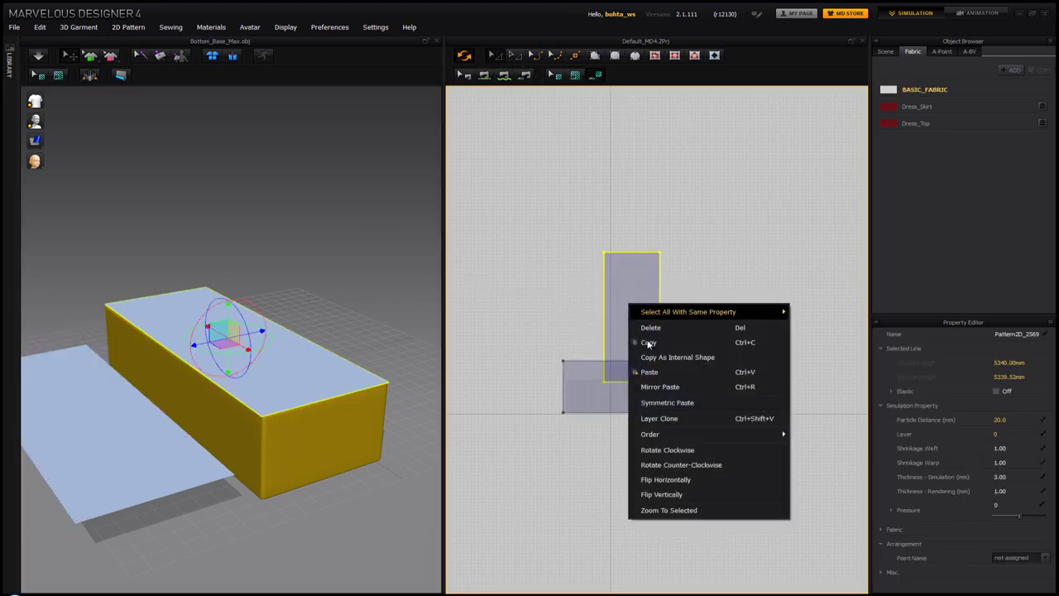
{"action": "left_click", "coordinate": [682, 447]}
{"action": "left_click", "coordinate": [592, 232]}
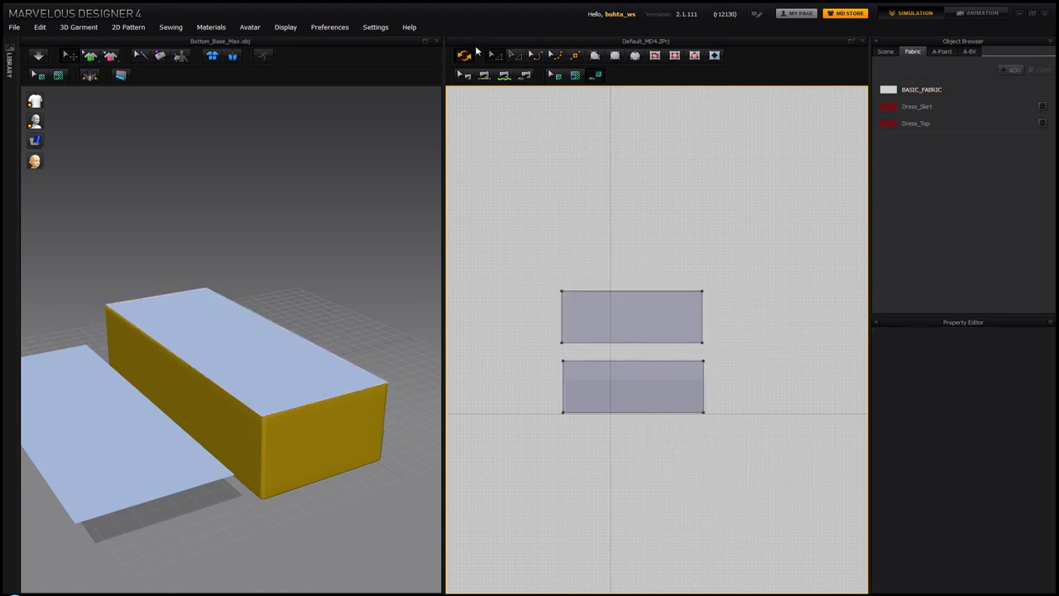
Step: Retry the seam, undo it, and rotate the bottom pattern a quarter turn and back
{"action": "left_click", "coordinate": [592, 360]}
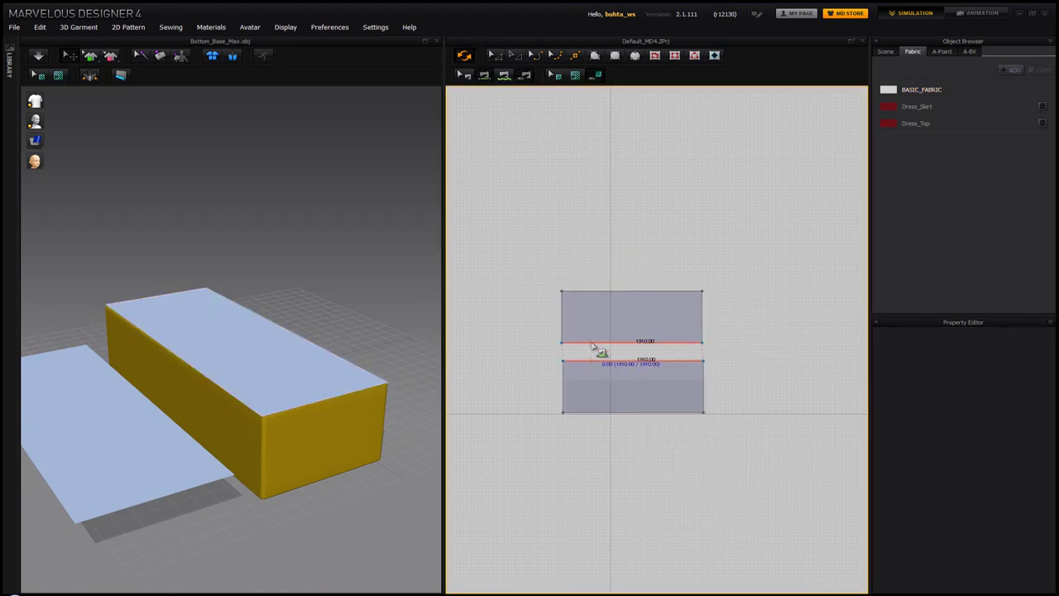
{"action": "left_click", "coordinate": [592, 342]}
{"action": "key", "text": "ctrl+z"}
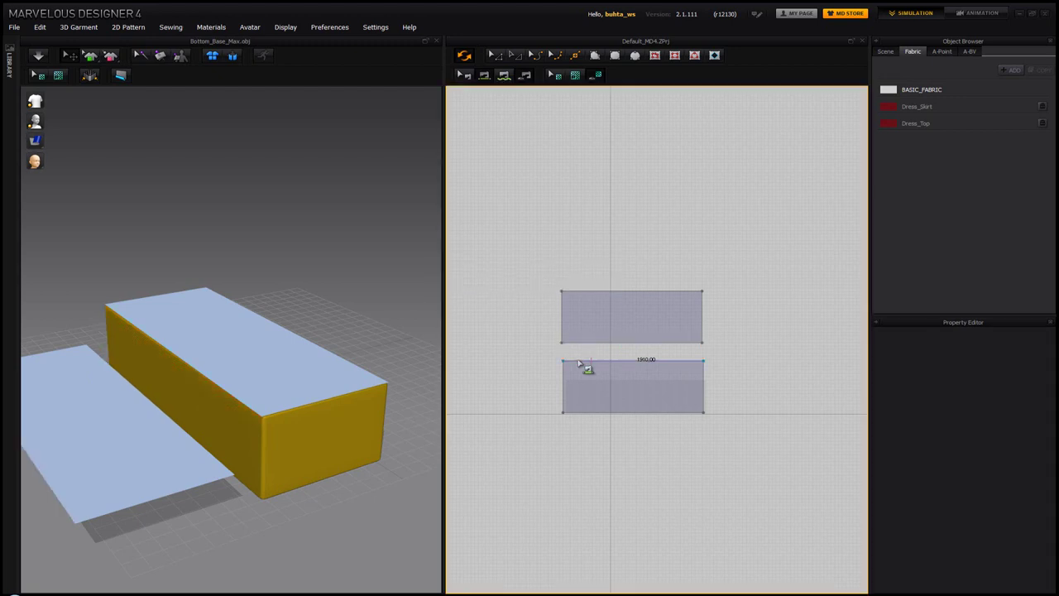
{"action": "left_click", "coordinate": [621, 385]}
{"action": "right_click", "coordinate": [622, 386]}
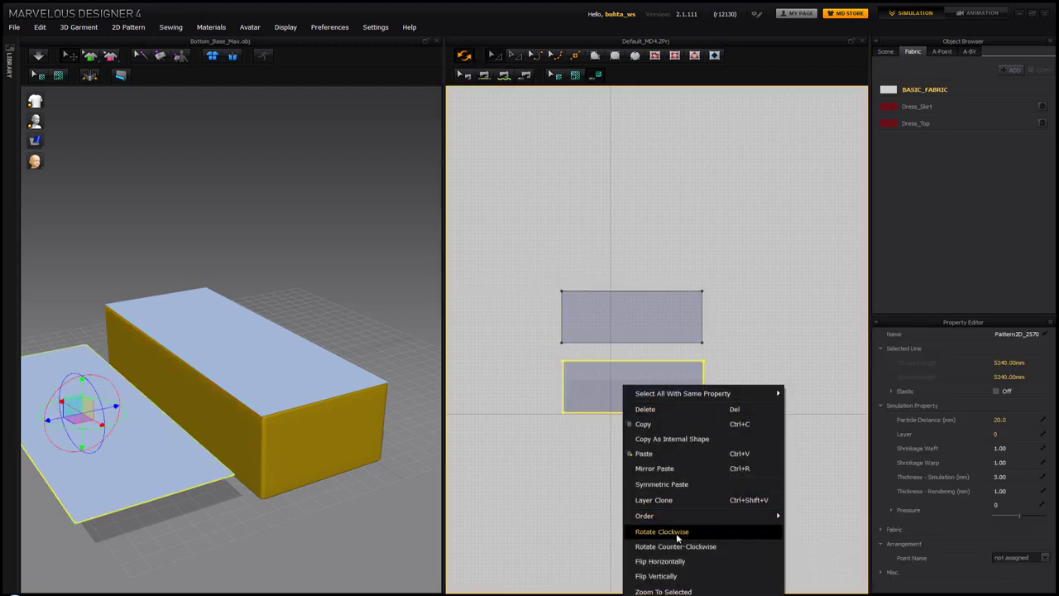
{"action": "left_click", "coordinate": [677, 532]}
{"action": "right_click", "coordinate": [639, 389]}
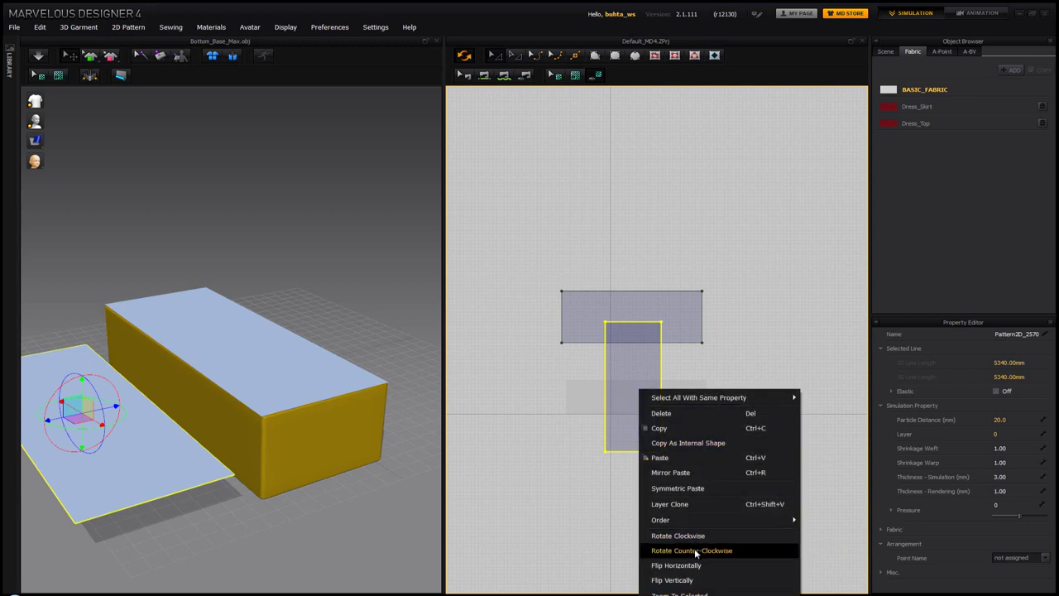
{"action": "left_click", "coordinate": [700, 552]}
{"action": "left_click", "coordinate": [534, 162]}
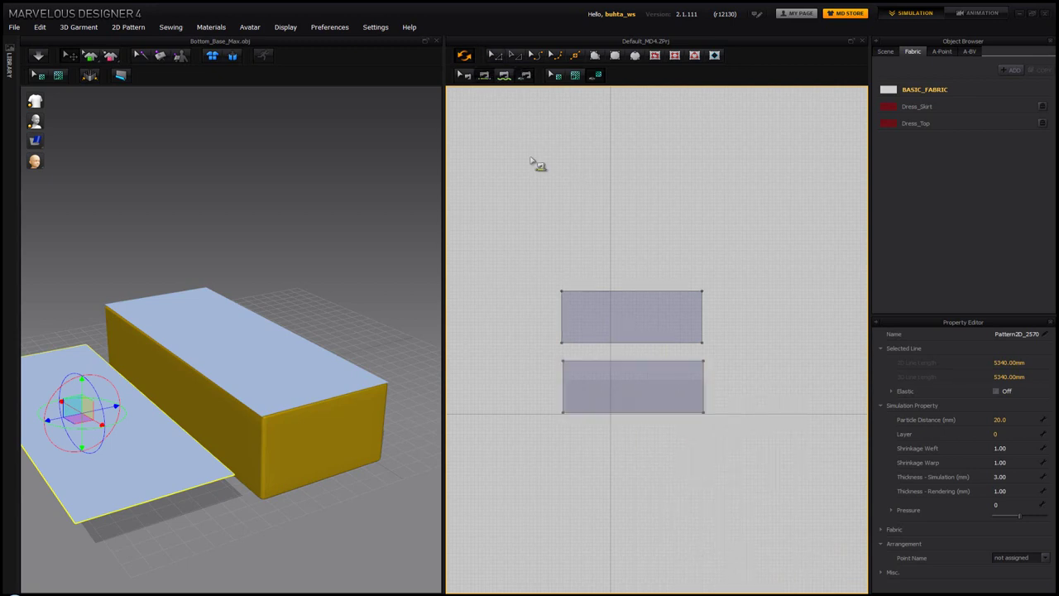
Step: Sew the top pattern's lower edge to the bottom pattern's upper edge with a 1910 mm seam
{"action": "left_click", "coordinate": [599, 360]}
{"action": "left_click", "coordinate": [591, 343]}
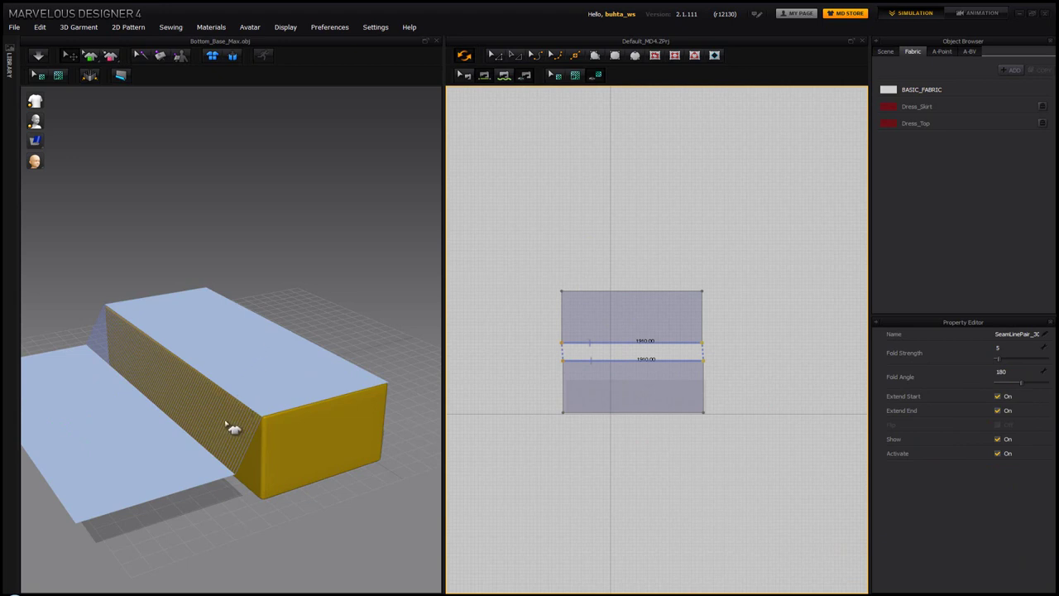
{"action": "left_click", "coordinate": [492, 60]}
{"action": "left_click", "coordinate": [607, 389]}
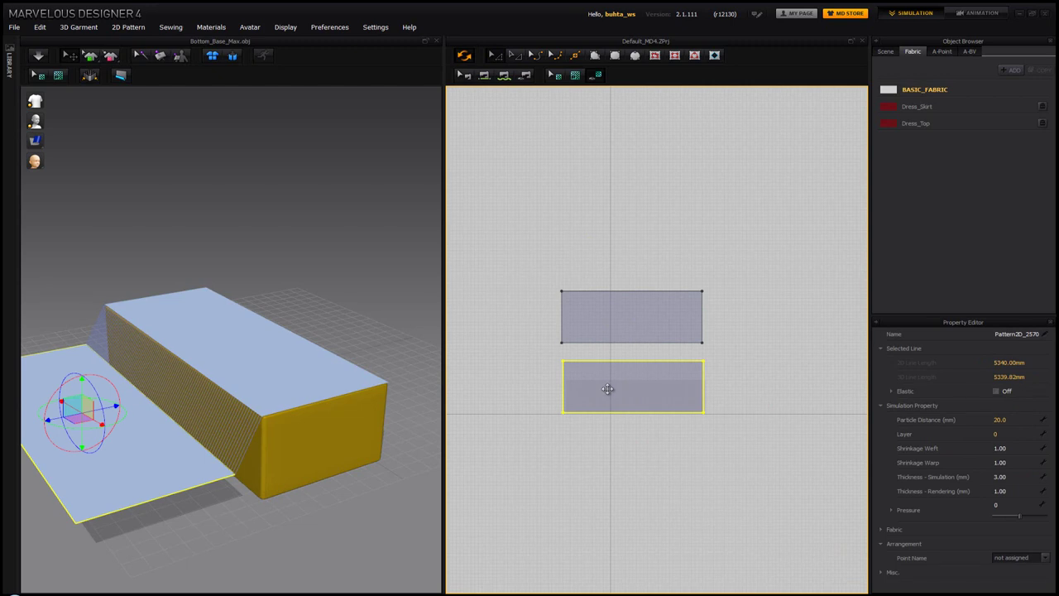
Step: Paste a third panel, Pattern2D_2571, above the others and move it beside the box's opposite long side
{"action": "key", "text": "ctrl+v"}
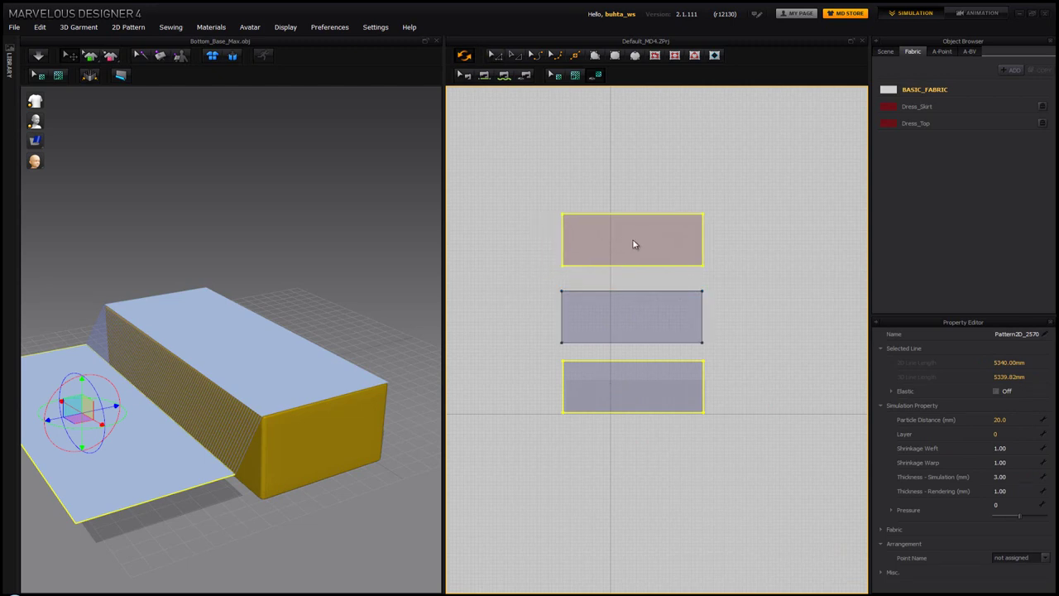
{"action": "left_click", "coordinate": [634, 243]}
{"action": "scroll", "coordinate": [248, 307], "scroll_direction": "down", "scroll_amount": 3}
{"action": "right_click_drag", "start_coordinate": [248, 307], "coordinate": [246, 290]}
{"action": "left_click_drag", "start_coordinate": [172, 189], "coordinate": [300, 376]}
{"action": "mouse_move", "coordinate": [299, 377]}
{"action": "right_mouse_down"}
{"action": "mouse_move", "coordinate": [356, 380]}
{"action": "mouse_move", "coordinate": [285, 376]}
{"action": "right_mouse_up"}
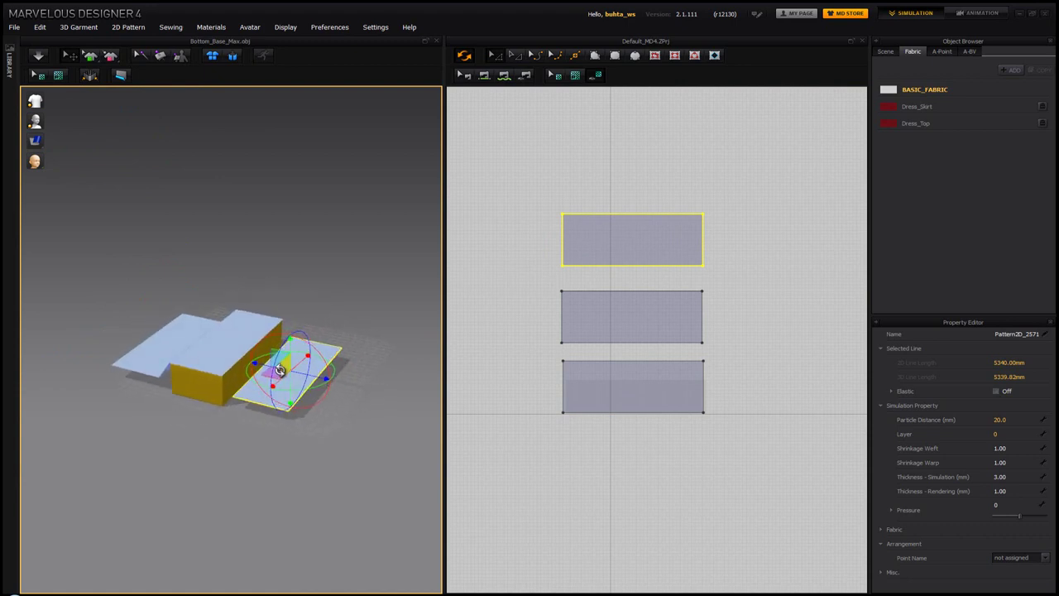
Step: Start a Segment Sewing seam on the new panel's lower edge
{"action": "scroll", "coordinate": [283, 376], "scroll_direction": "up", "scroll_amount": 3}
{"action": "scroll", "coordinate": [284, 376], "scroll_direction": "up", "scroll_amount": 2}
{"action": "left_click", "coordinate": [484, 75]}
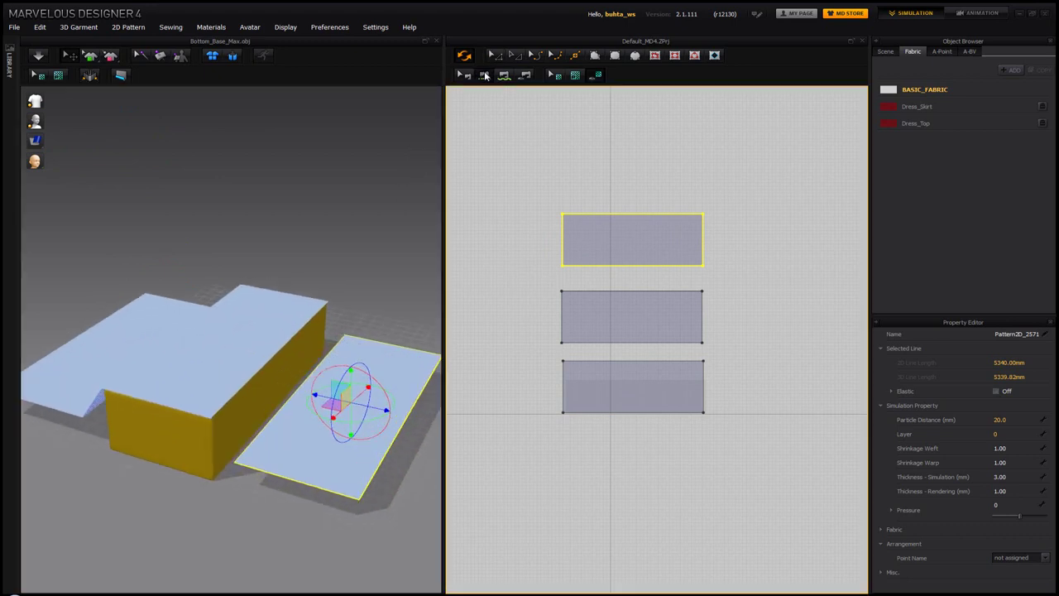
{"action": "left_click", "coordinate": [590, 264]}
{"action": "left_click", "coordinate": [591, 291]}
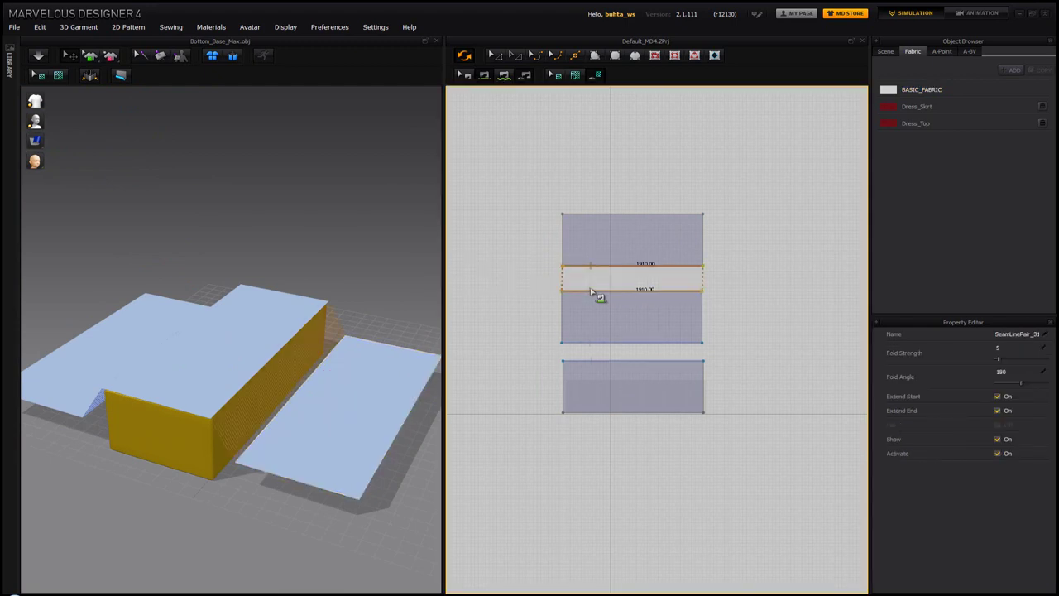
{"action": "mouse_move", "coordinate": [251, 337]}
{"action": "right_mouse_down"}
{"action": "mouse_move", "coordinate": [370, 324]}
{"action": "mouse_move", "coordinate": [233, 327]}
{"action": "right_mouse_up"}
{"action": "right_click_drag", "start_coordinate": [361, 354], "coordinate": [372, 305]}
{"action": "scroll", "coordinate": [372, 306], "scroll_direction": "up", "scroll_amount": 3}
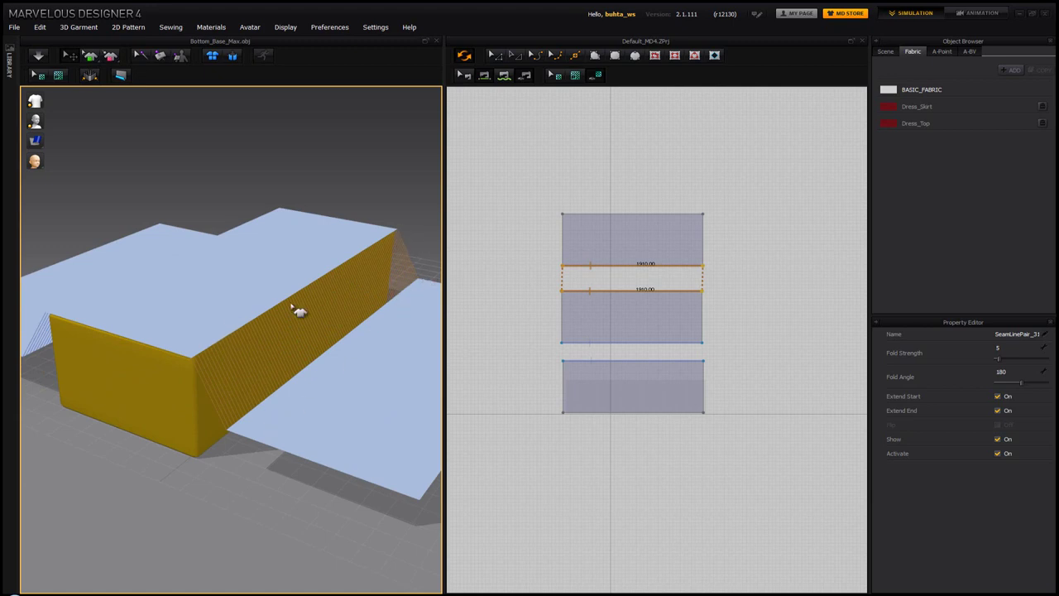
{"action": "right_click_drag", "start_coordinate": [248, 350], "coordinate": [350, 354]}
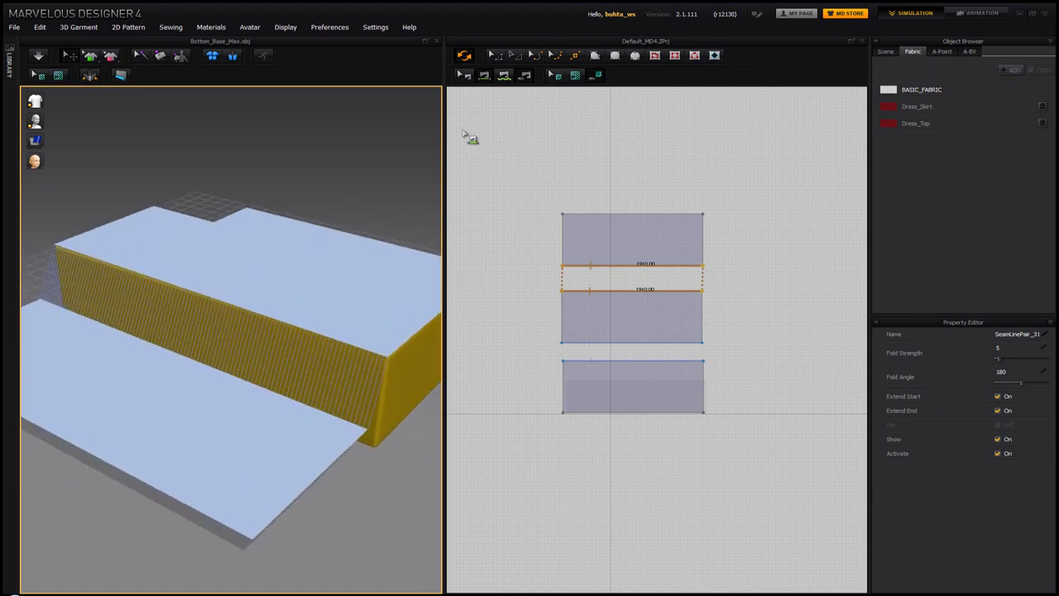
{"action": "left_click", "coordinate": [491, 55]}
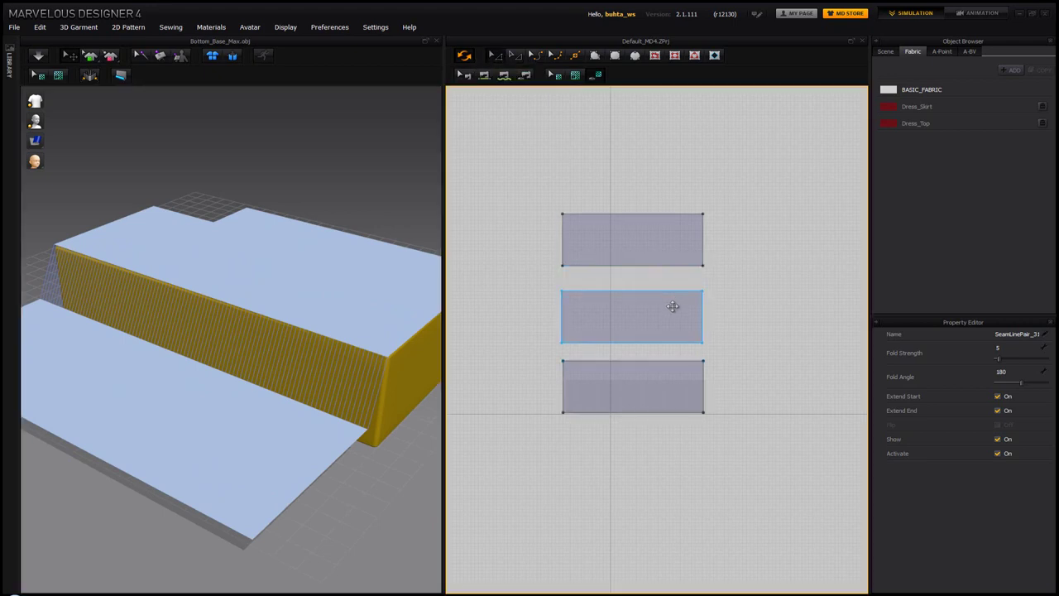
Step: Select the top and middle patterns and attempt a paste, dismissing the paste options
{"action": "left_click", "coordinate": [669, 246]}
{"action": "middle_click_drag", "start_coordinate": [688, 314], "coordinate": [620, 311]}
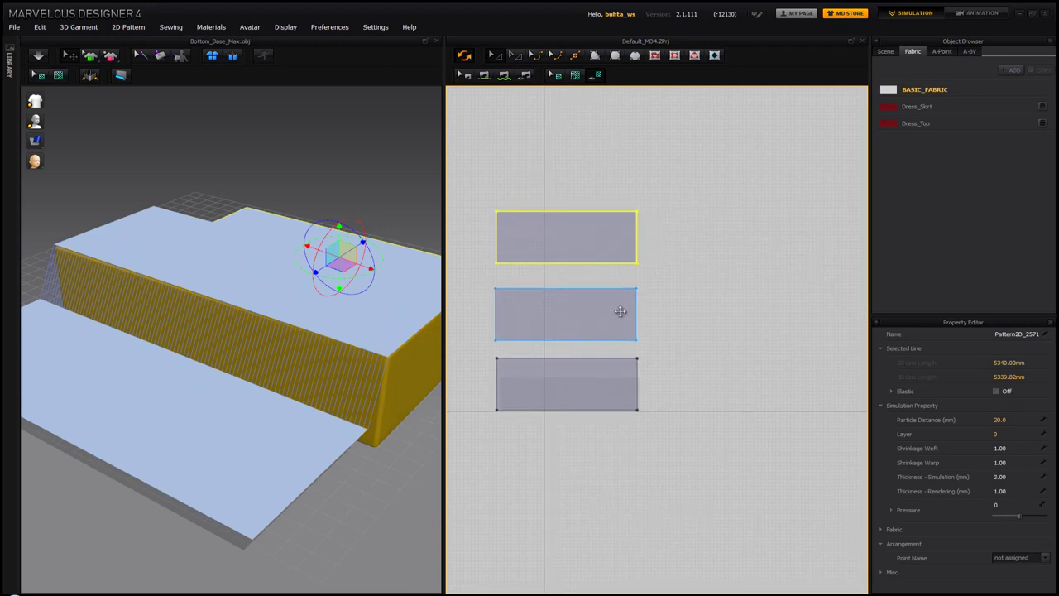
{"action": "left_click", "coordinate": [612, 320]}
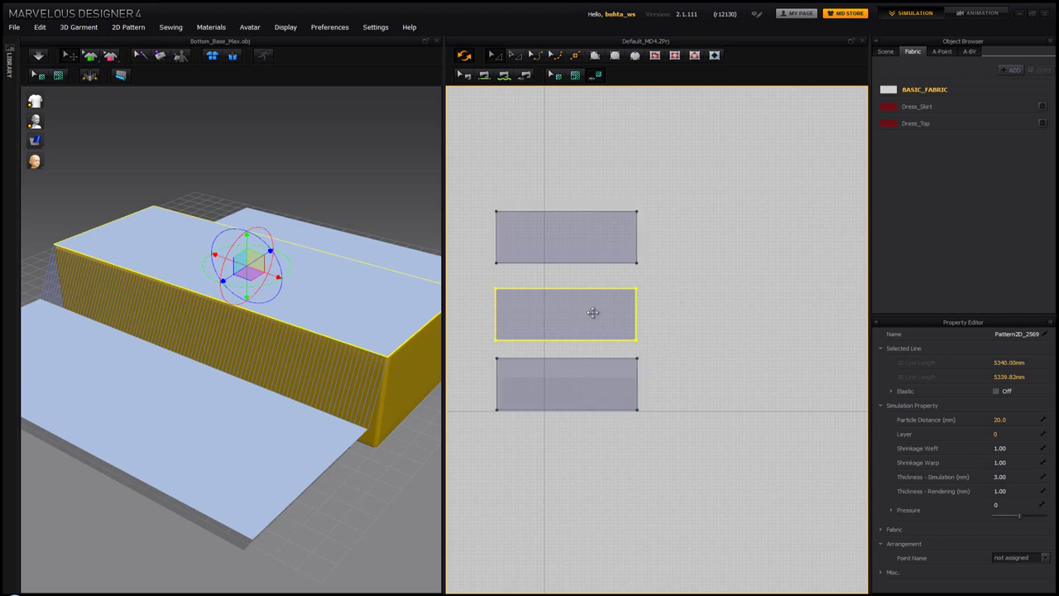
{"action": "key", "text": "ctrl+v"}
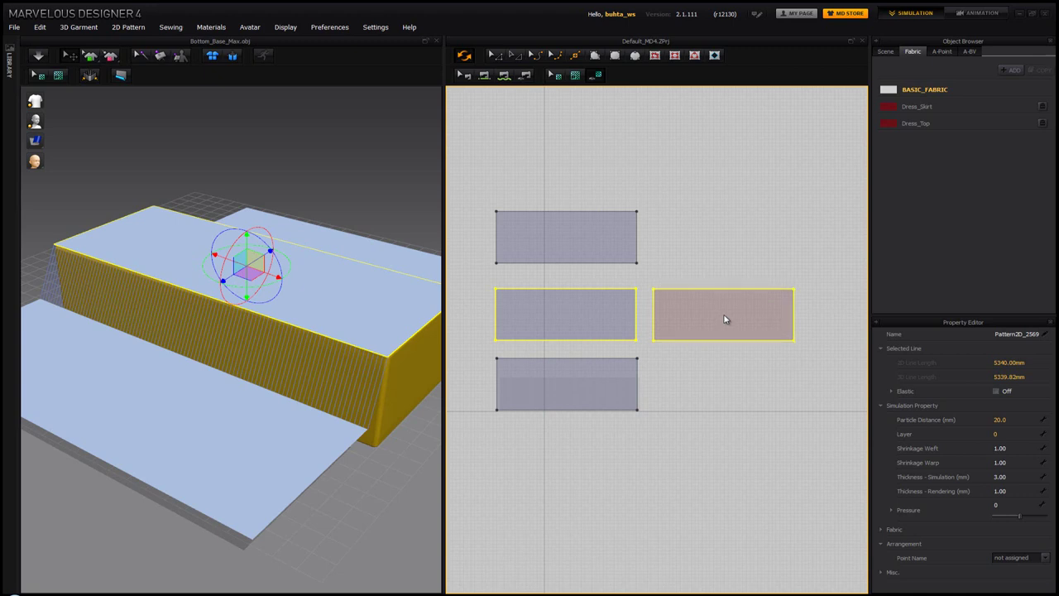
{"action": "right_click", "coordinate": [723, 320]}
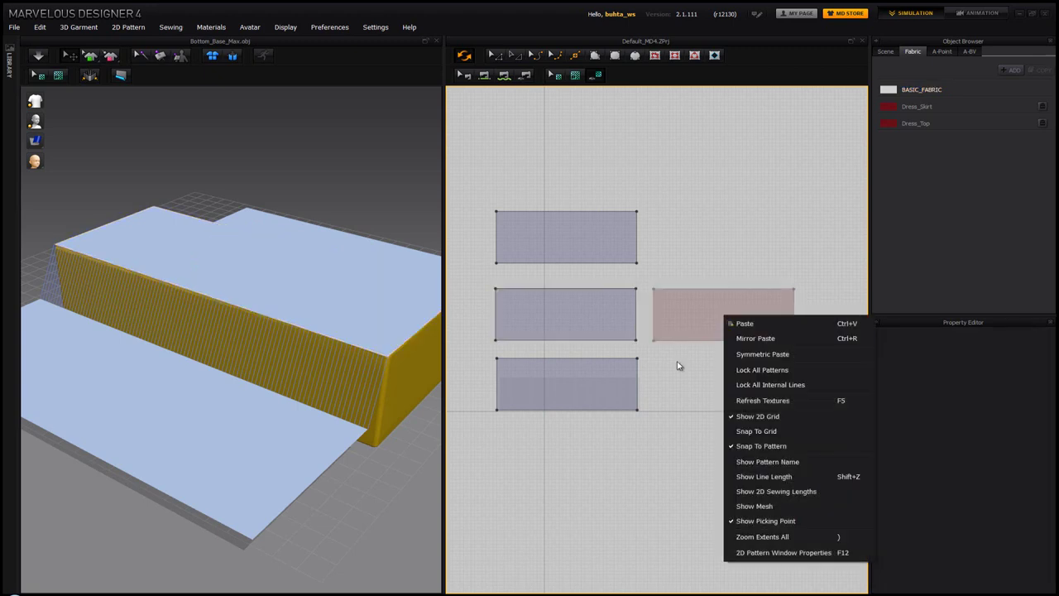
{"action": "left_click", "coordinate": [745, 323]}
Step: Paste a copy of the bottom pattern, rotate it counter-clockwise upright, and move it beside the top pattern
{"action": "left_click", "coordinate": [631, 385]}
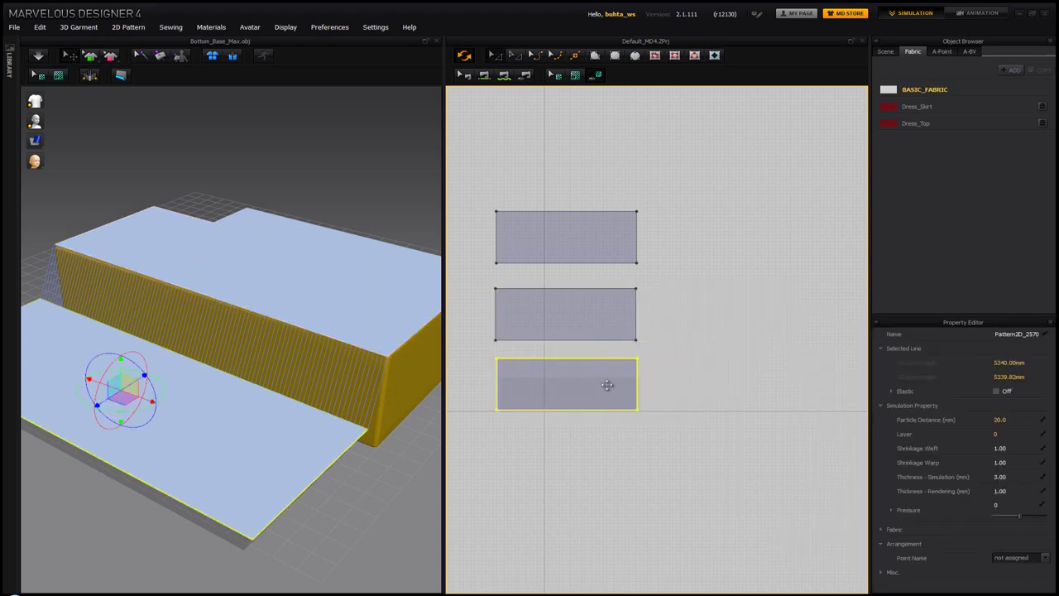
{"action": "key", "text": "ctrl+v"}
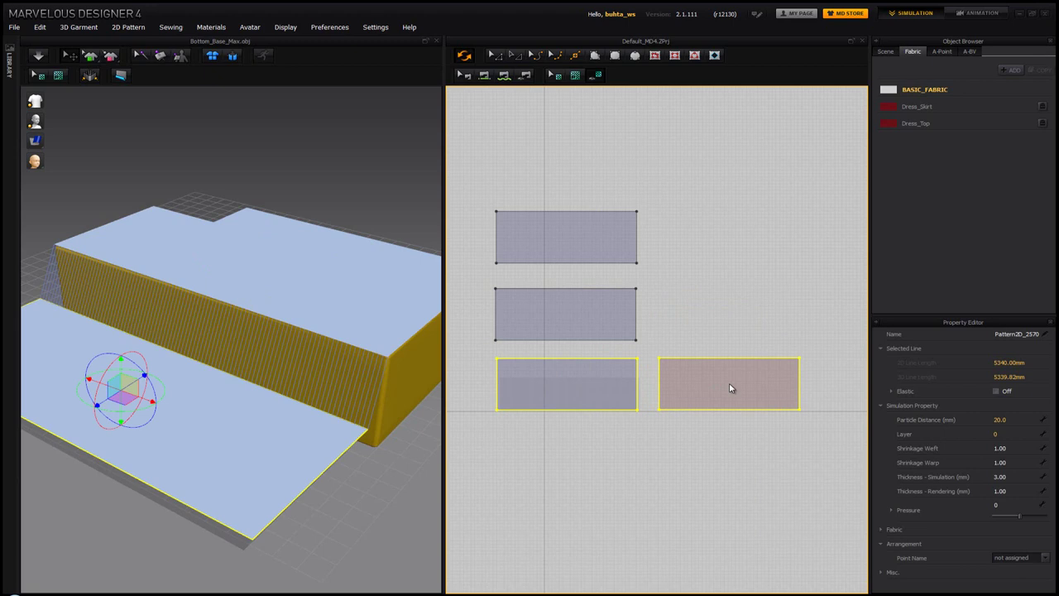
{"action": "left_click", "coordinate": [729, 388]}
{"action": "right_click", "coordinate": [700, 372]}
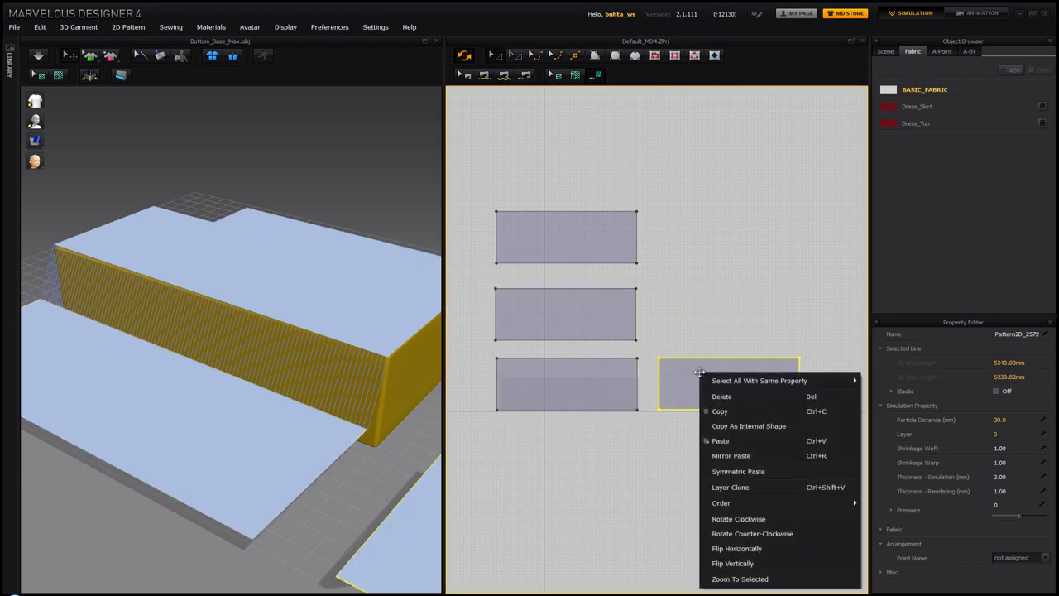
{"action": "left_click", "coordinate": [760, 534]}
{"action": "left_click_drag", "start_coordinate": [728, 395], "coordinate": [676, 283]}
{"action": "scroll", "coordinate": [674, 317], "scroll_direction": "up", "scroll_amount": 5}
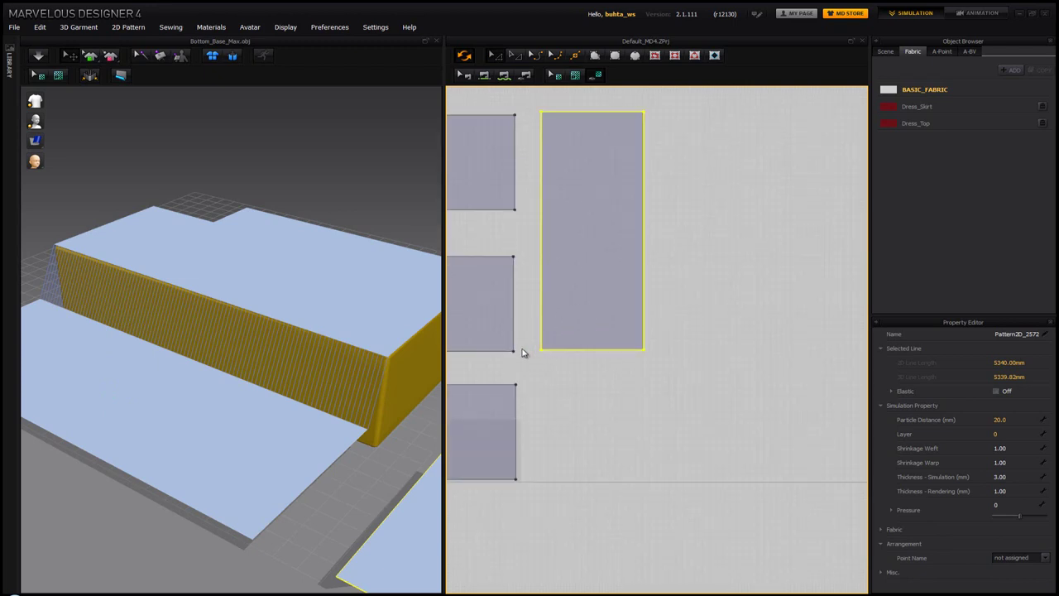
Step: Drag Pattern2D_2572's top edge down to shorten it to about 760 × 747 mm
{"action": "middle_click_drag", "start_coordinate": [515, 349], "coordinate": [554, 380]}
{"action": "left_click", "coordinate": [625, 126]}
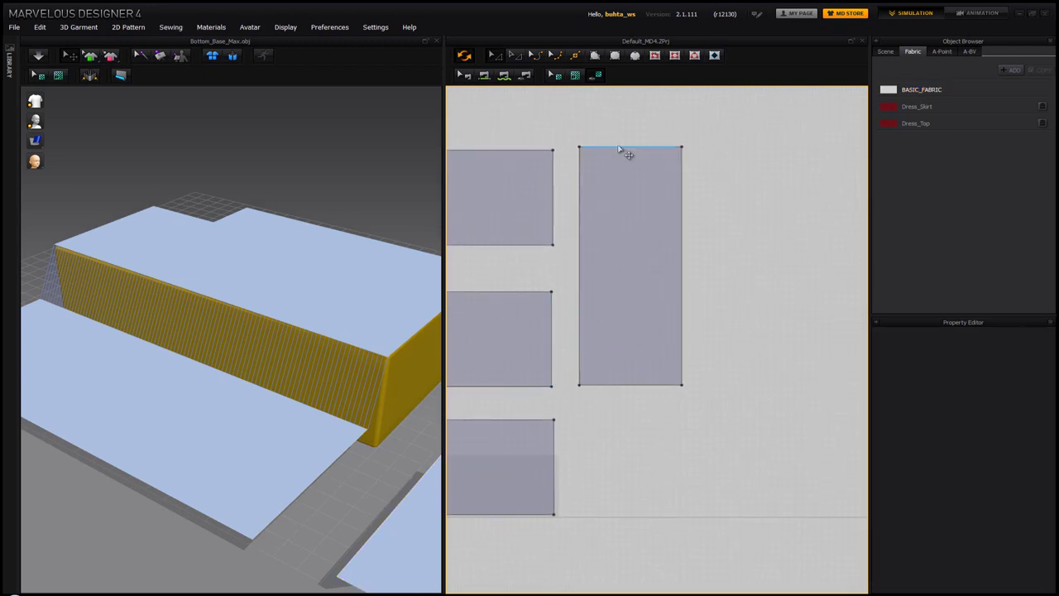
{"action": "left_click", "coordinate": [620, 148]}
{"action": "left_click_drag", "start_coordinate": [619, 148], "coordinate": [626, 300]}
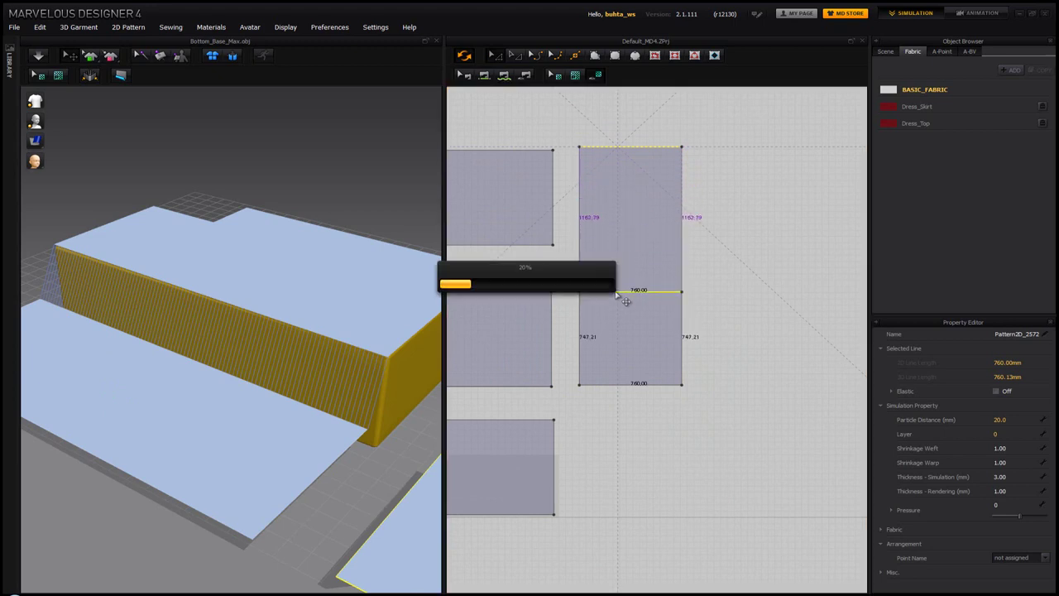
Step: Move the square piece up and right in 3D, nearer the box's end
{"action": "right_click_drag", "start_coordinate": [230, 261], "coordinate": [287, 300]}
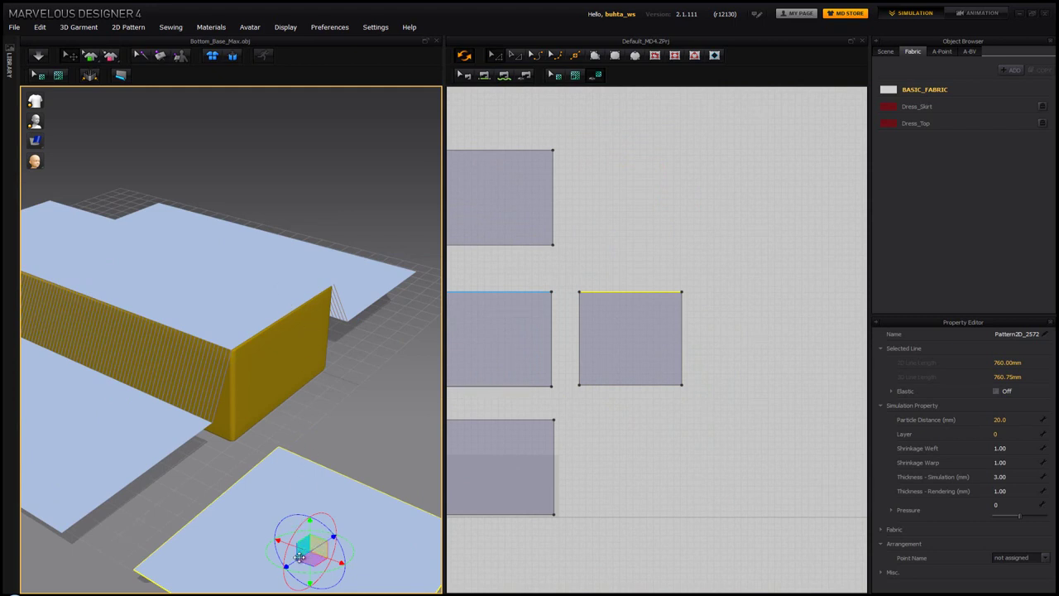
{"action": "left_click_drag", "start_coordinate": [328, 536], "coordinate": [398, 445]}
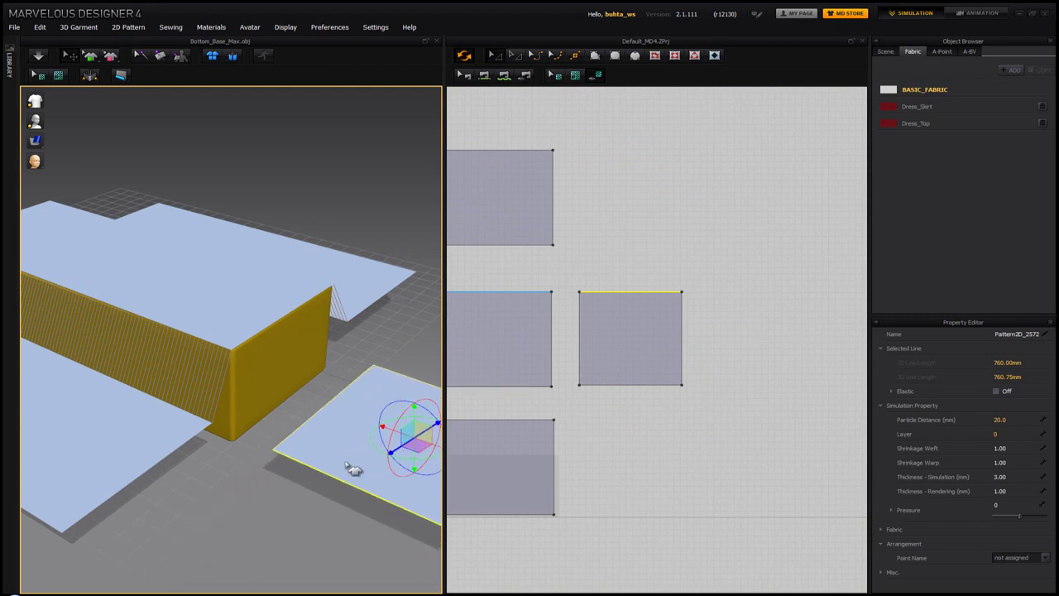
{"action": "right_click_drag", "start_coordinate": [353, 470], "coordinate": [420, 374]}
Step: Sew the middle pattern's right edge to the square panel's left edge
{"action": "left_click", "coordinate": [578, 238]}
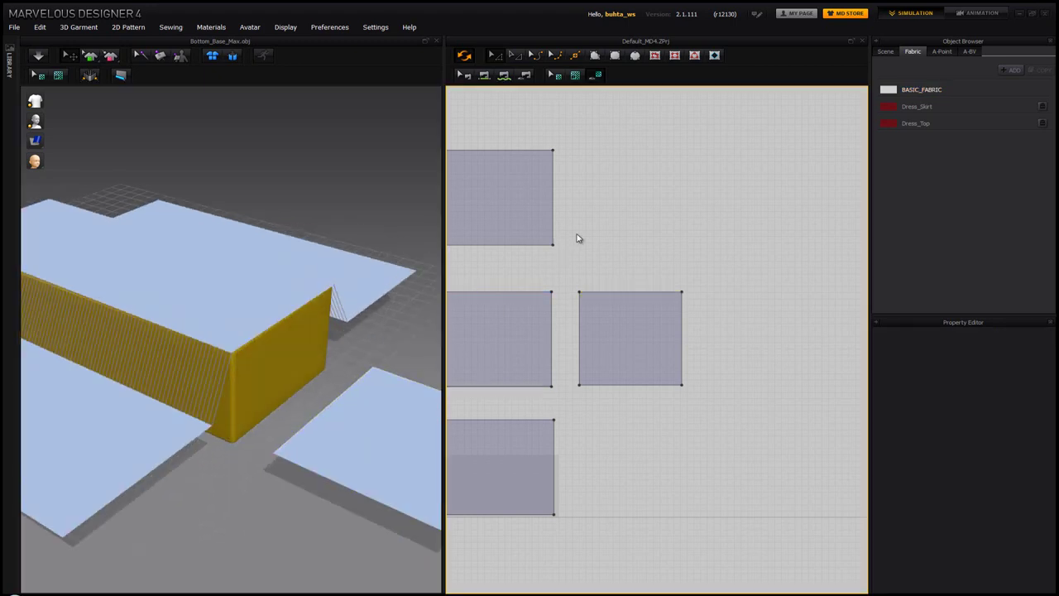
{"action": "left_click", "coordinate": [489, 78]}
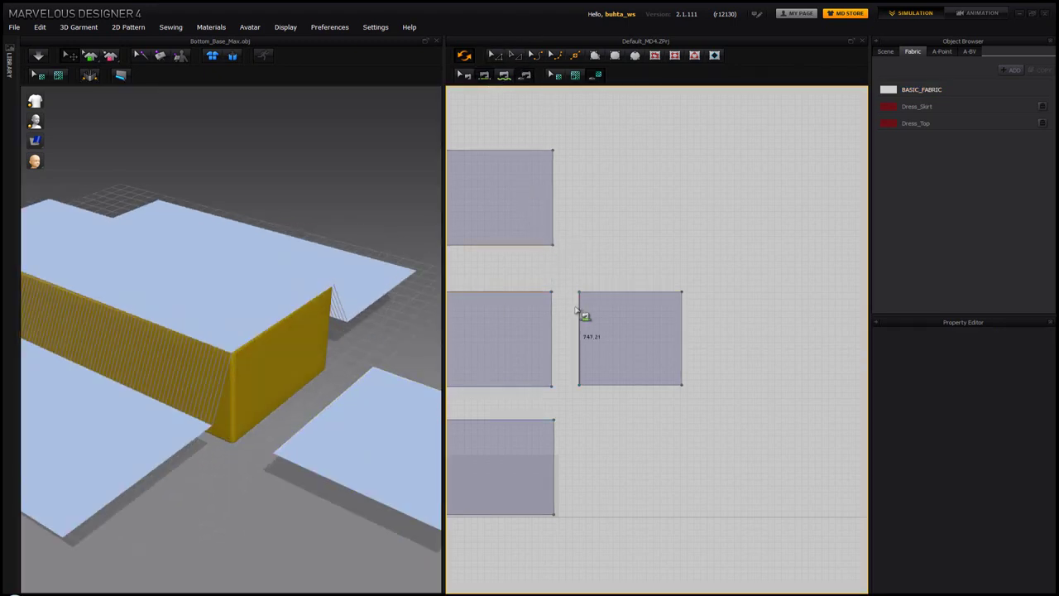
{"action": "left_click", "coordinate": [564, 314]}
{"action": "right_click_drag", "start_coordinate": [366, 367], "coordinate": [336, 356]}
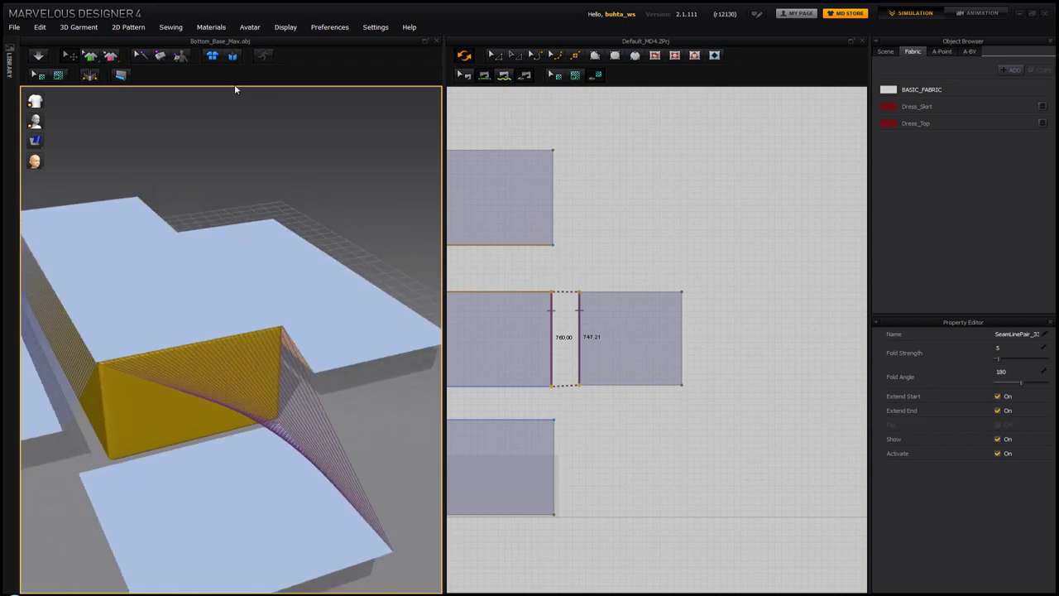
Step: Rotate the square end panel with the 3D gizmo to straighten the seam
{"action": "left_click", "coordinate": [499, 62]}
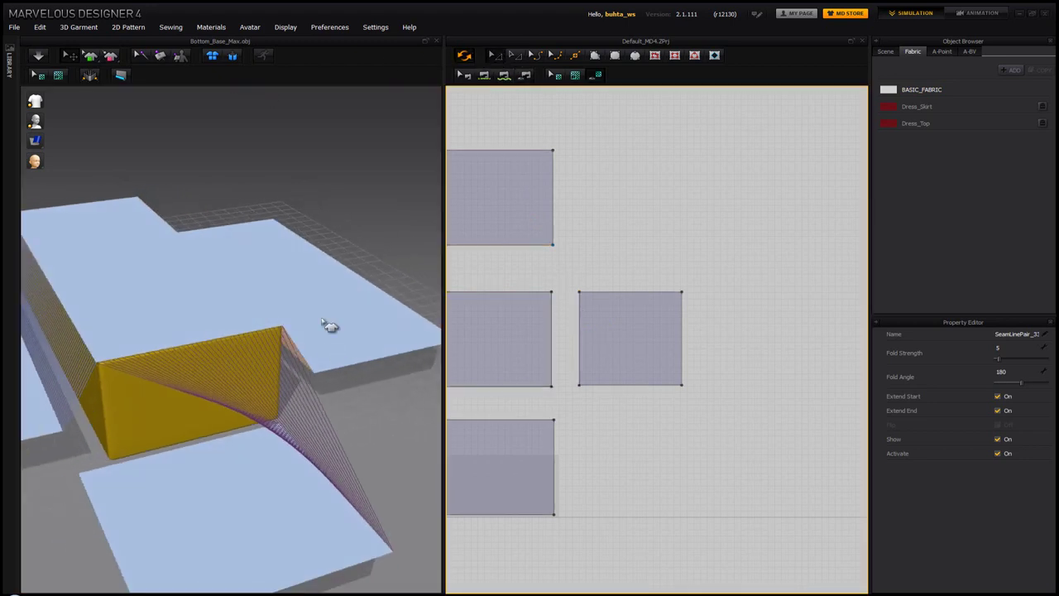
{"action": "left_click", "coordinate": [265, 508]}
{"action": "left_click_drag", "start_coordinate": [231, 519], "coordinate": [283, 525]}
{"action": "right_click_drag", "start_coordinate": [273, 457], "coordinate": [192, 403]}
{"action": "right_click_drag", "start_coordinate": [587, 313], "coordinate": [710, 323]}
{"action": "scroll", "coordinate": [706, 329], "scroll_direction": "down", "scroll_amount": 3}
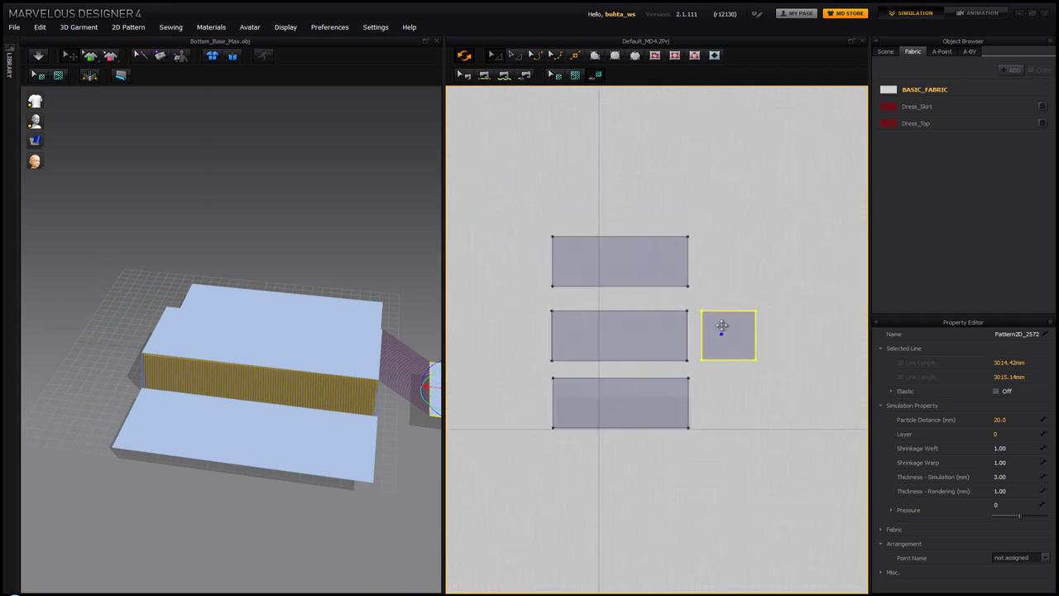
Step: Paste a square copy left of the middle pattern and sew its right edge to the middle's left edge
{"action": "key", "text": "ctrl+v"}
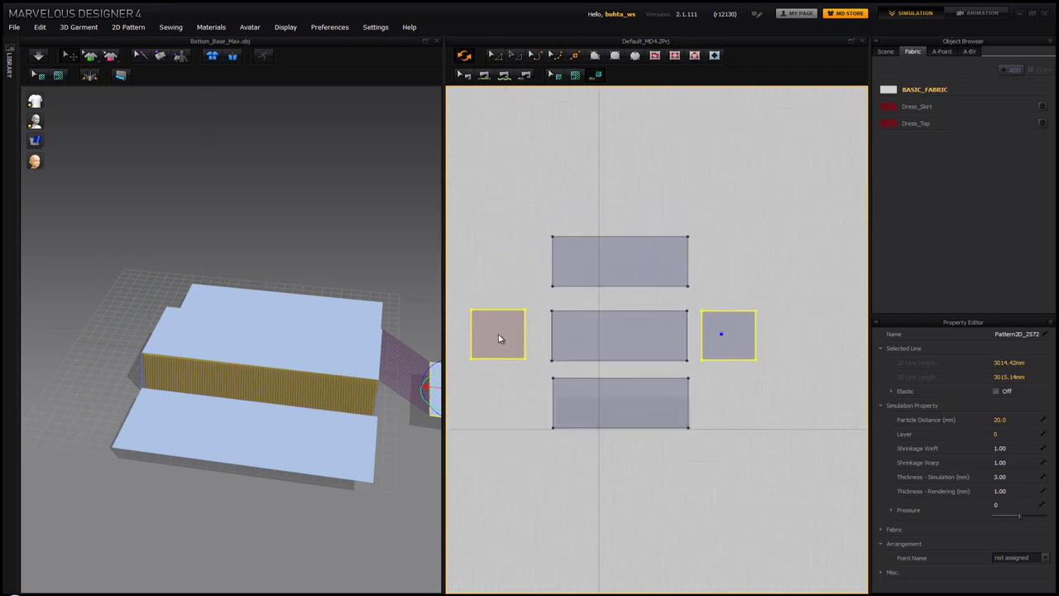
{"action": "left_click", "coordinate": [499, 338]}
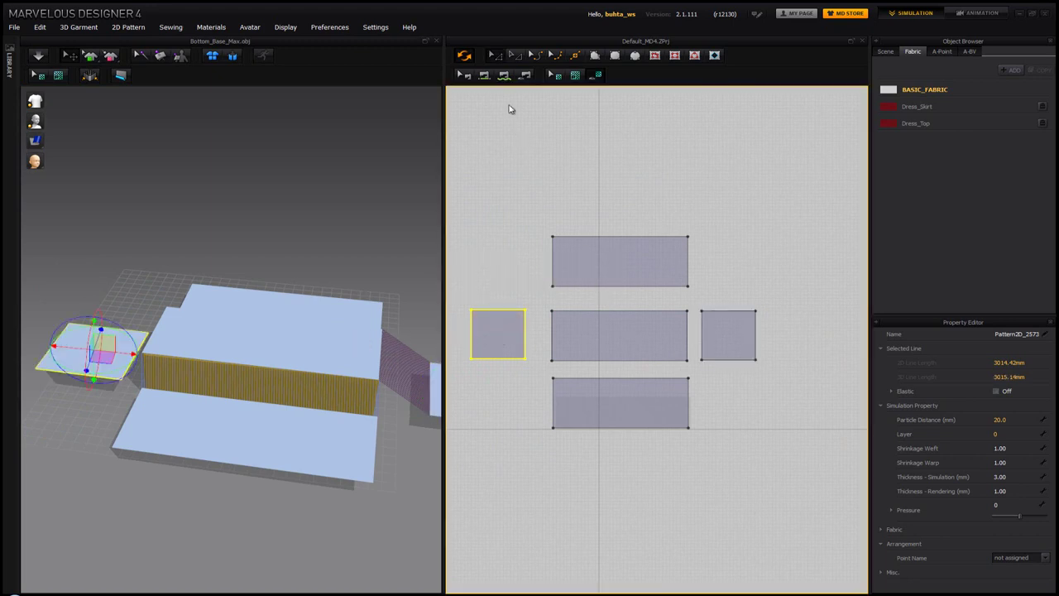
{"action": "left_click", "coordinate": [504, 74]}
{"action": "left_click", "coordinate": [533, 331]}
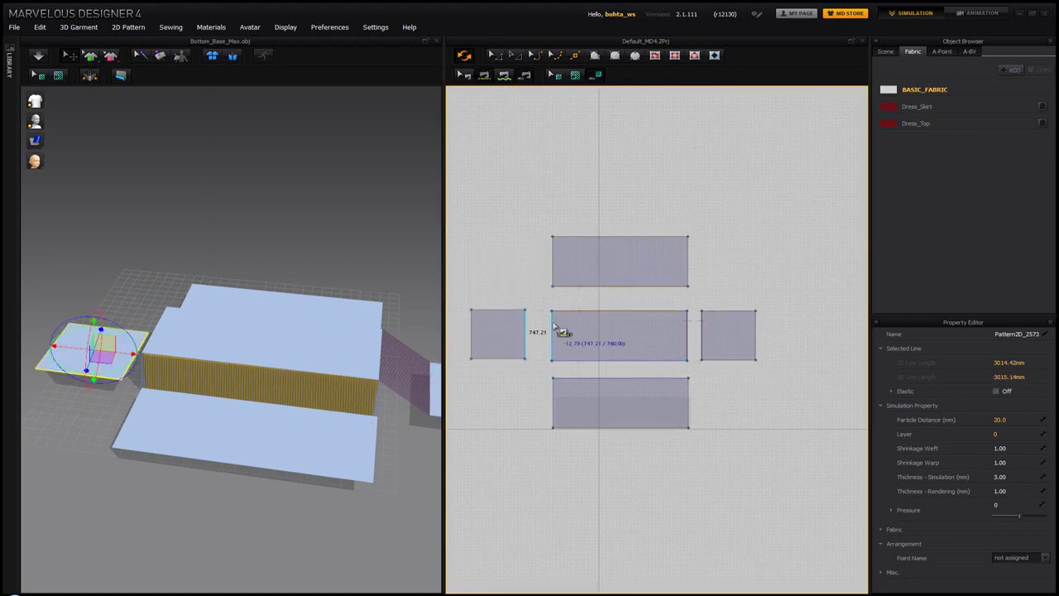
{"action": "left_click", "coordinate": [554, 334]}
{"action": "right_click_drag", "start_coordinate": [240, 298], "coordinate": [339, 96]}
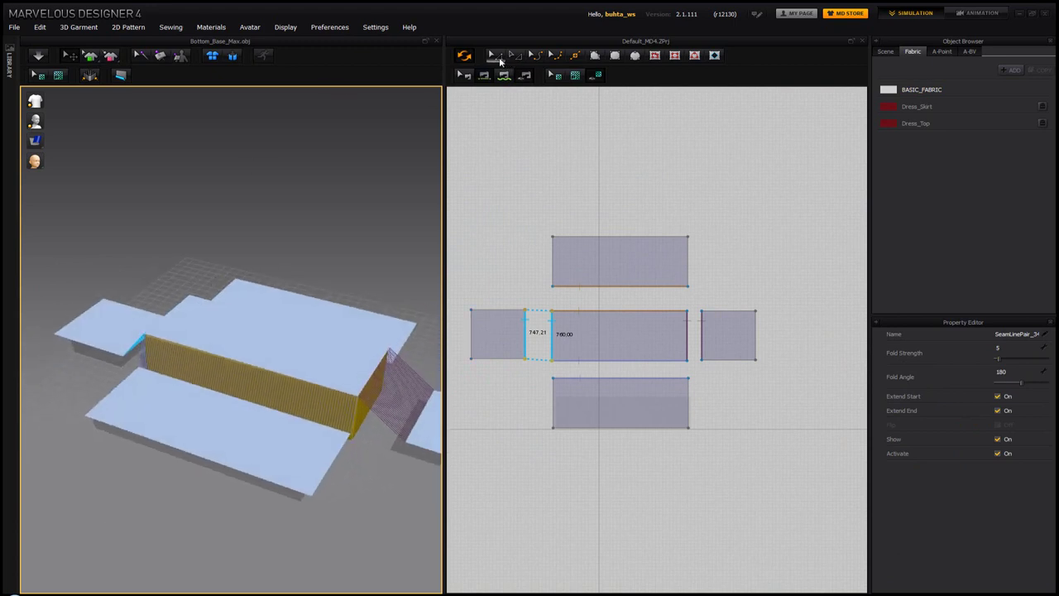
Step: Select the top, right end, and bottom panels in the 3D view
{"action": "left_click", "coordinate": [499, 57]}
{"action": "left_click", "coordinate": [411, 328]}
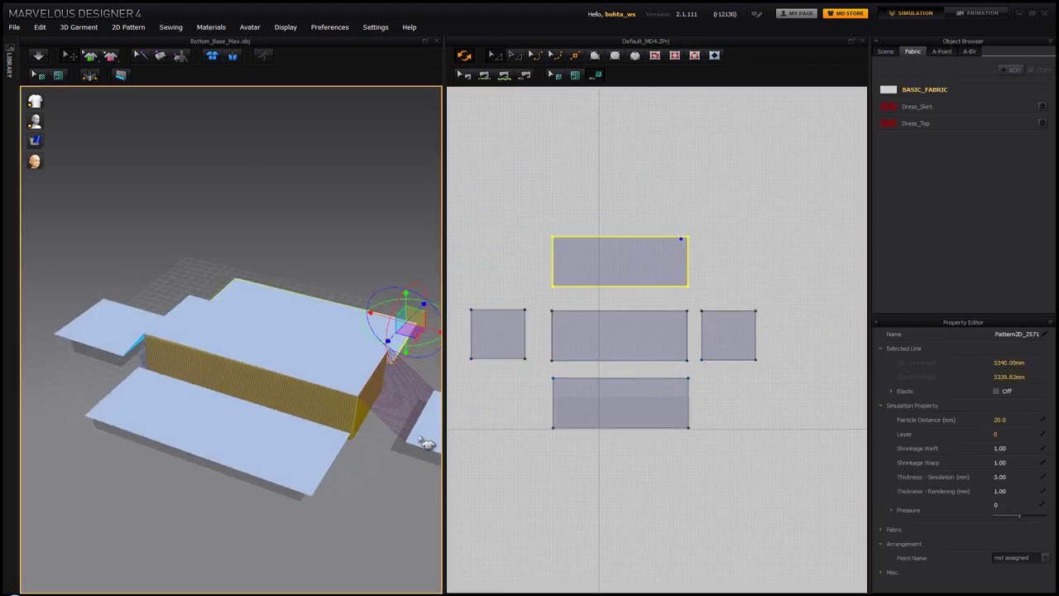
{"action": "left_click", "coordinate": [418, 436], "text": "shift"}
{"action": "left_click", "coordinate": [291, 427], "text": "shift"}
Step: Unfreeze the four side and end panels, keeping the top frozen, and start simulating
{"action": "left_click", "coordinate": [130, 325], "text": "shift"}
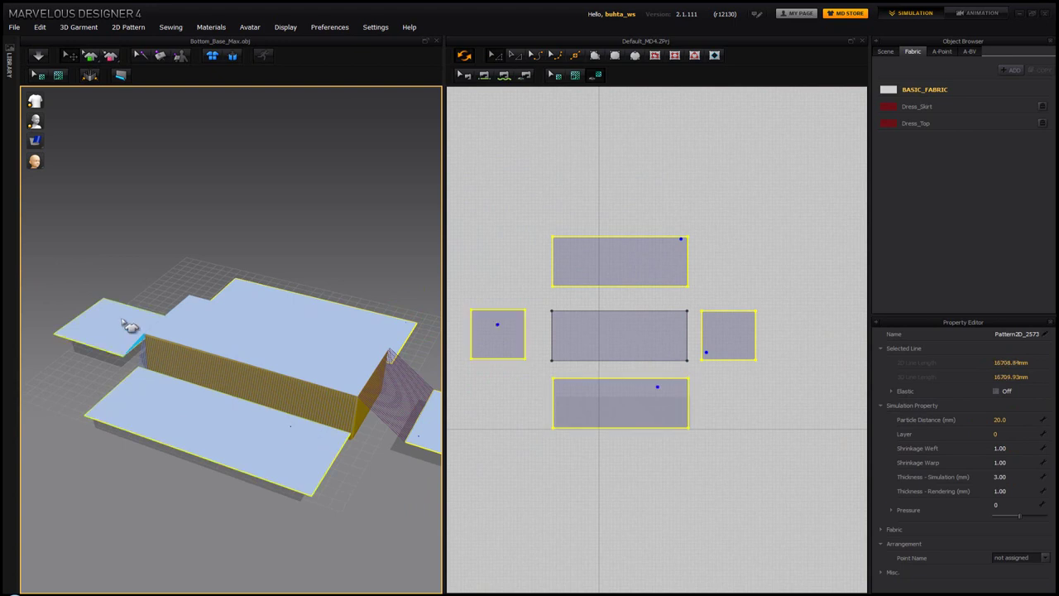
{"action": "right_click", "coordinate": [124, 323]}
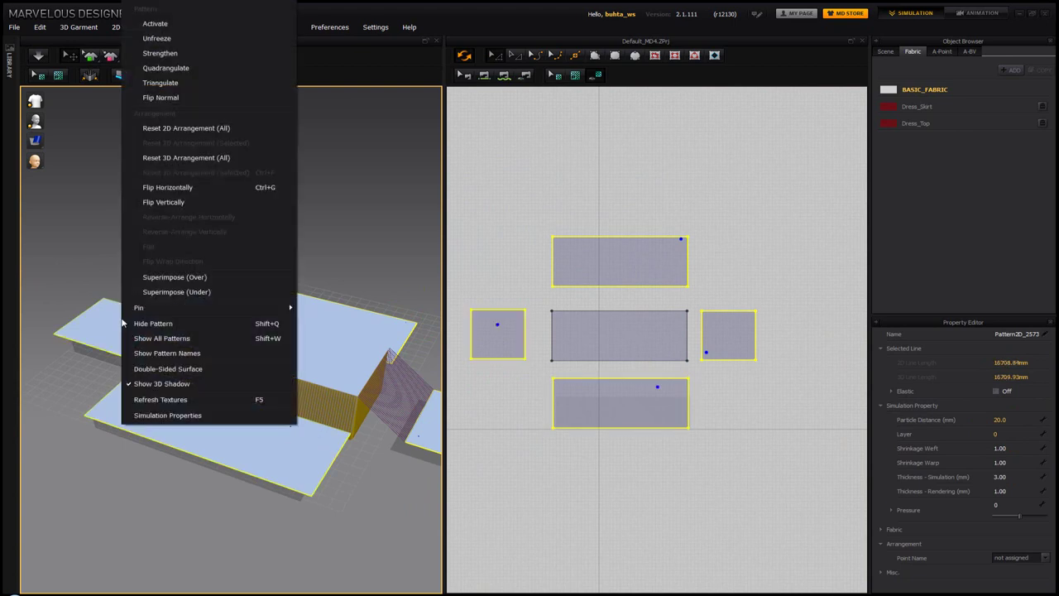
{"action": "left_click", "coordinate": [171, 39]}
{"action": "right_click_drag", "start_coordinate": [320, 332], "coordinate": [277, 326]}
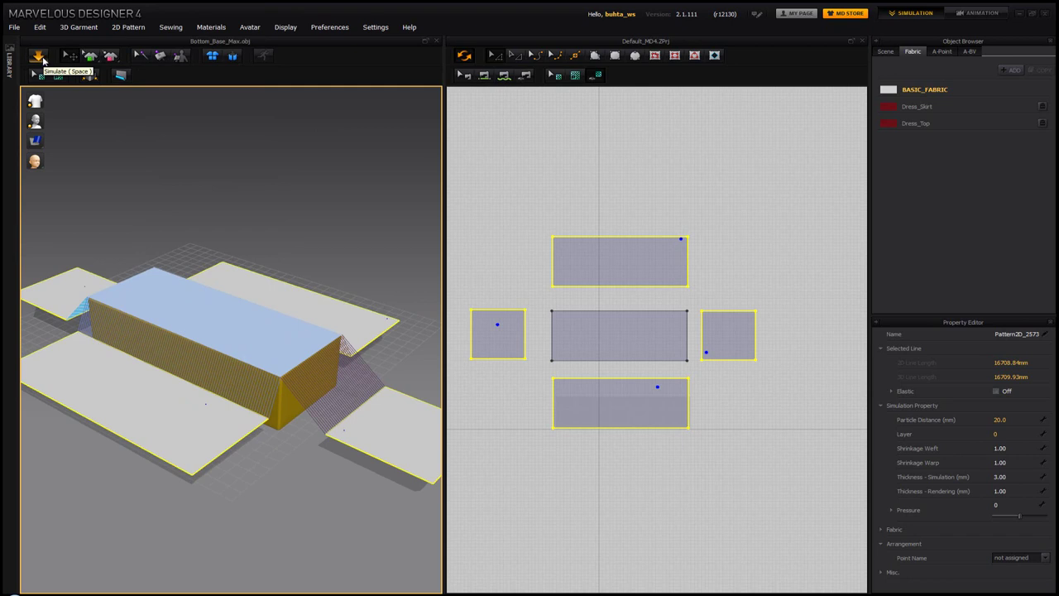
{"action": "key", "text": "space"}
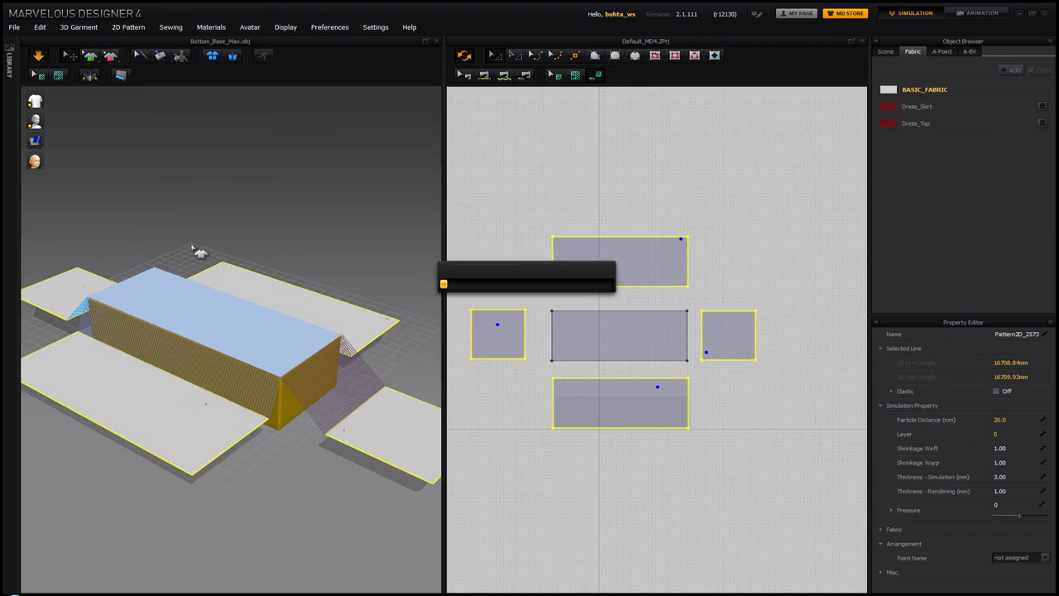
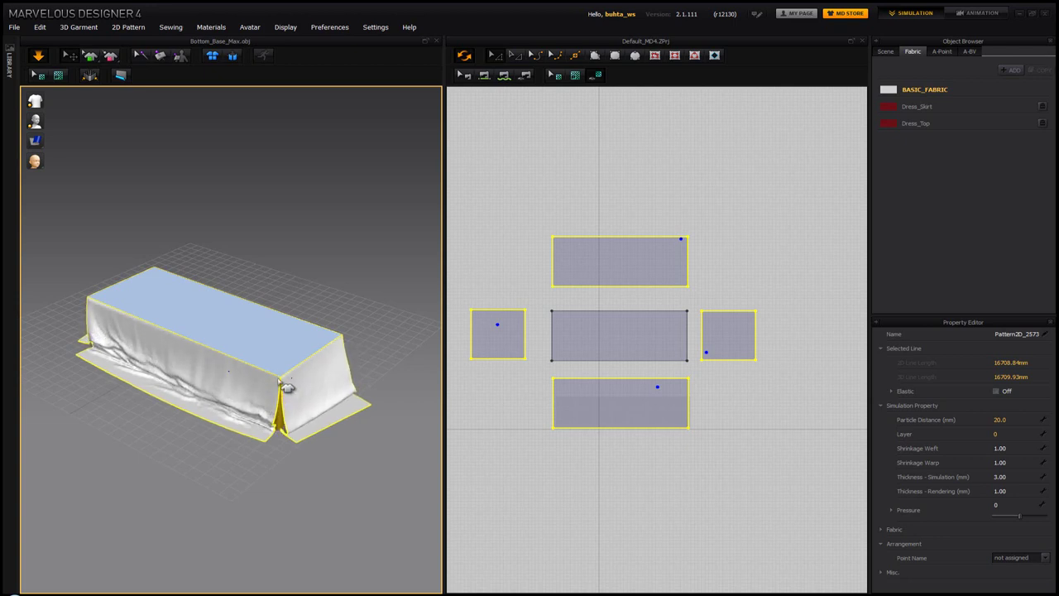
Step: Raise the front panel's bottom edge and re-drape, then undo so the hem pools on the floor
{"action": "right_click_drag", "start_coordinate": [279, 350], "coordinate": [277, 354]}
{"action": "scroll", "coordinate": [277, 354], "scroll_direction": "up", "scroll_amount": 2}
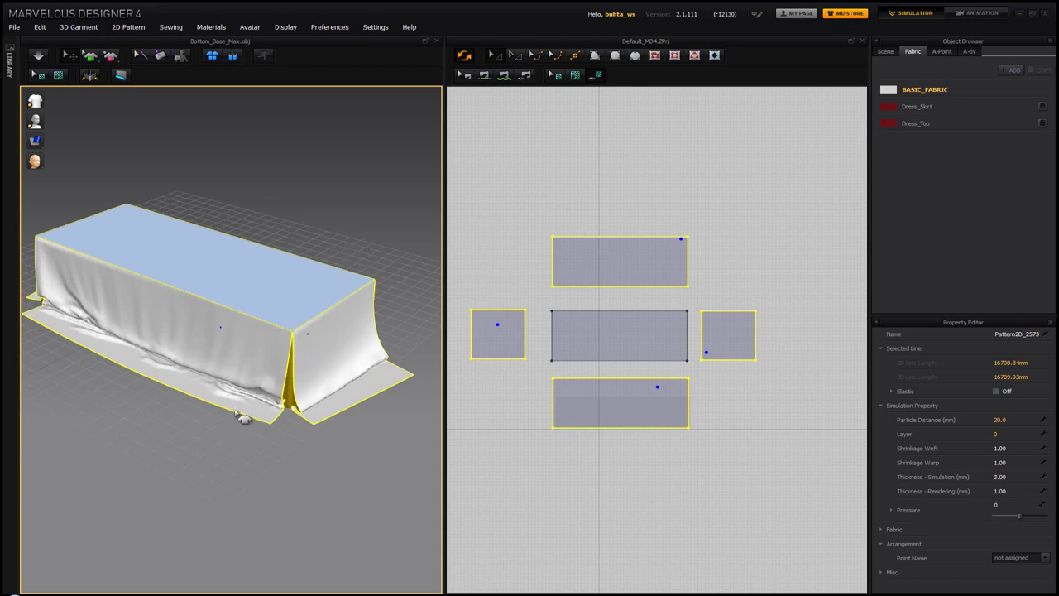
{"action": "left_click", "coordinate": [600, 303]}
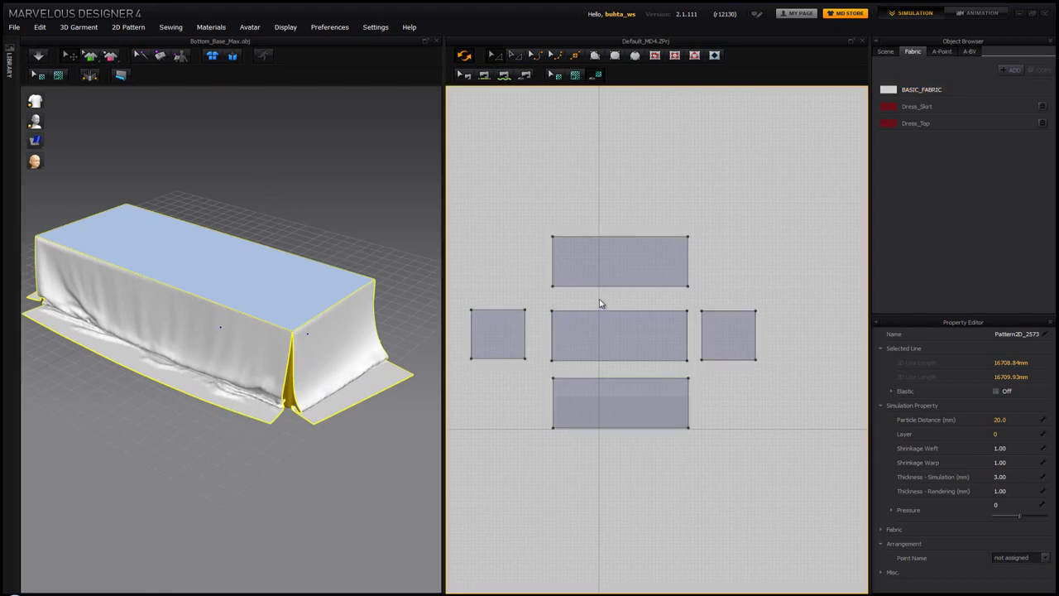
{"action": "scroll", "coordinate": [584, 350], "scroll_direction": "down", "scroll_amount": 2}
{"action": "scroll", "coordinate": [583, 351], "scroll_direction": "up", "scroll_amount": 4}
{"action": "scroll", "coordinate": [584, 351], "scroll_direction": "up", "scroll_amount": 3}
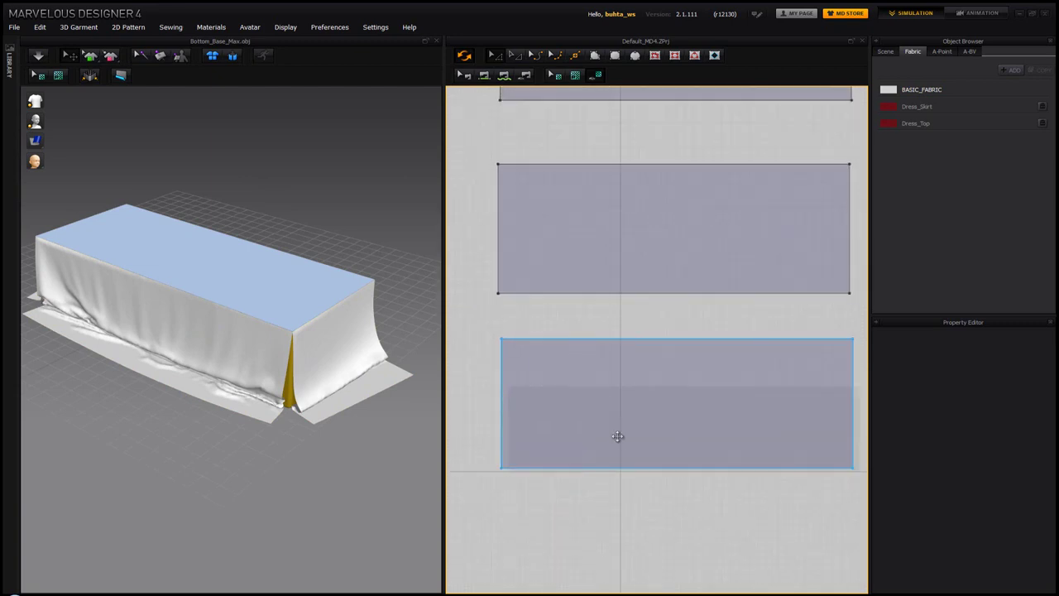
{"action": "left_click", "coordinate": [622, 468]}
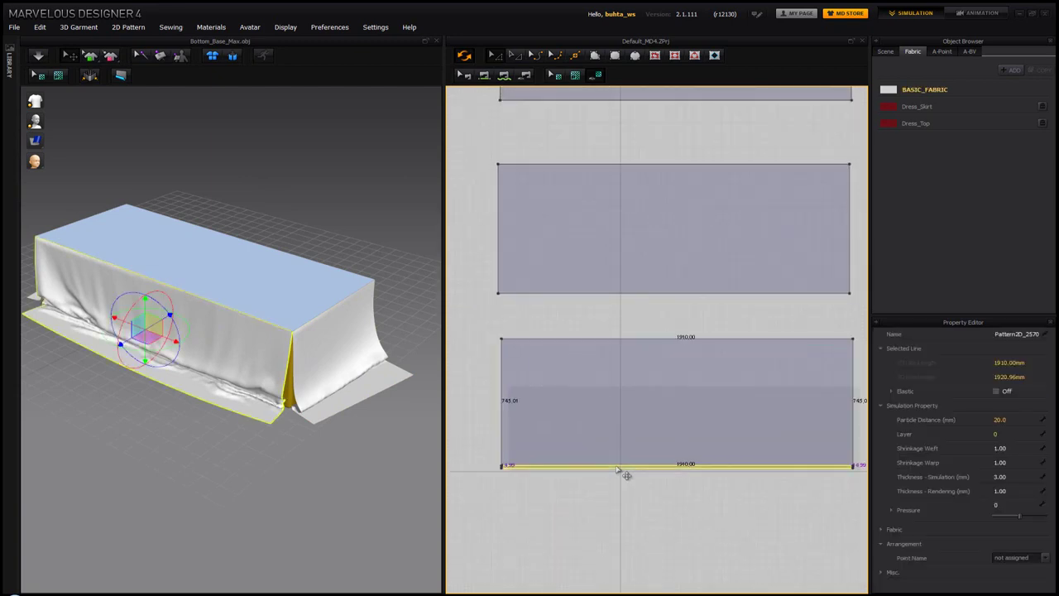
{"action": "left_click_drag", "start_coordinate": [623, 467], "coordinate": [622, 454]}
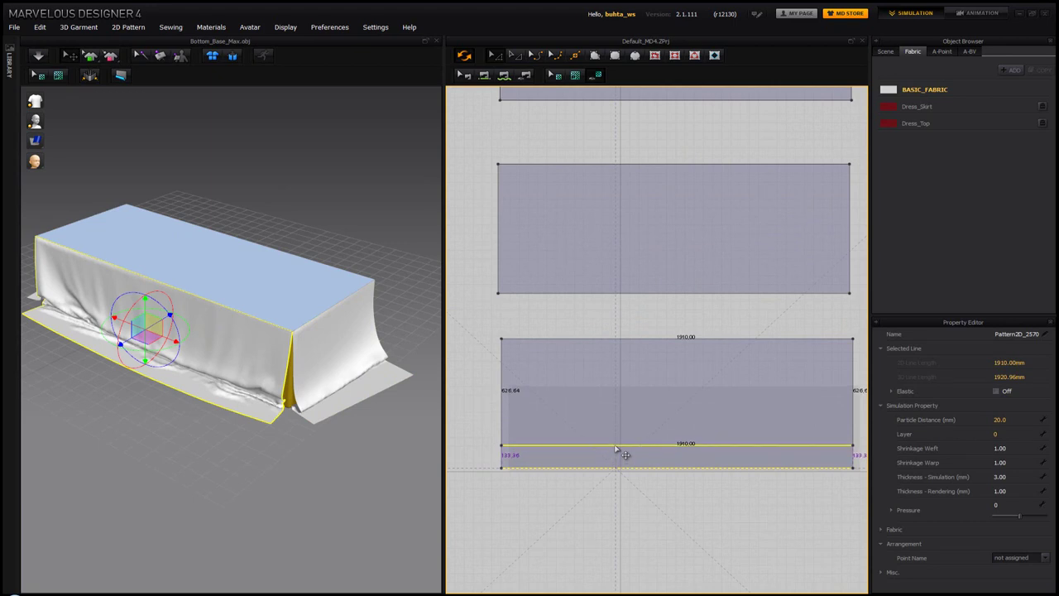
{"action": "left_click_drag", "start_coordinate": [622, 454], "coordinate": [622, 453]}
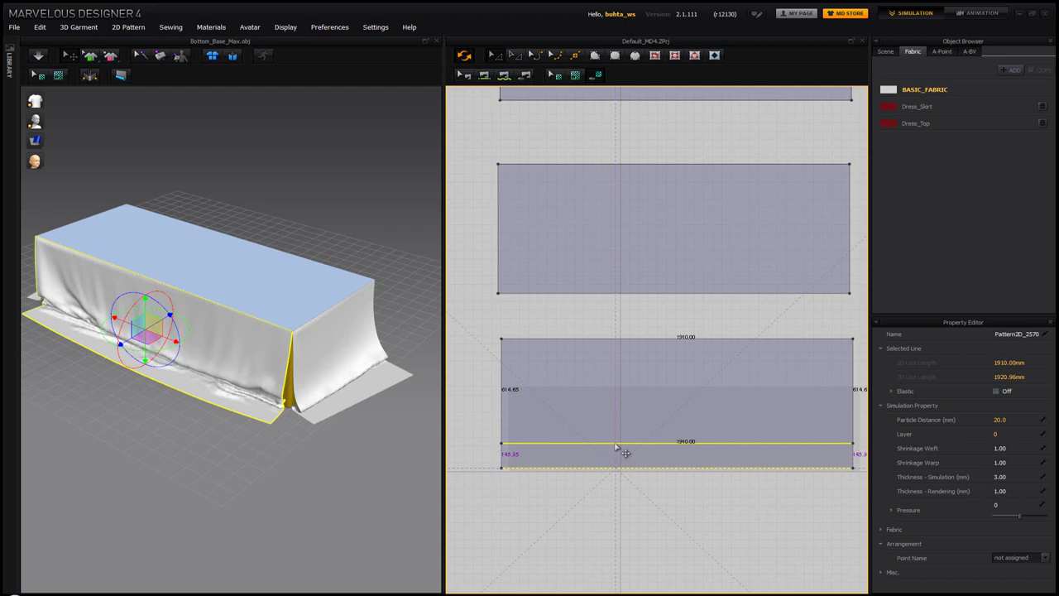
{"action": "left_click", "coordinate": [616, 448]}
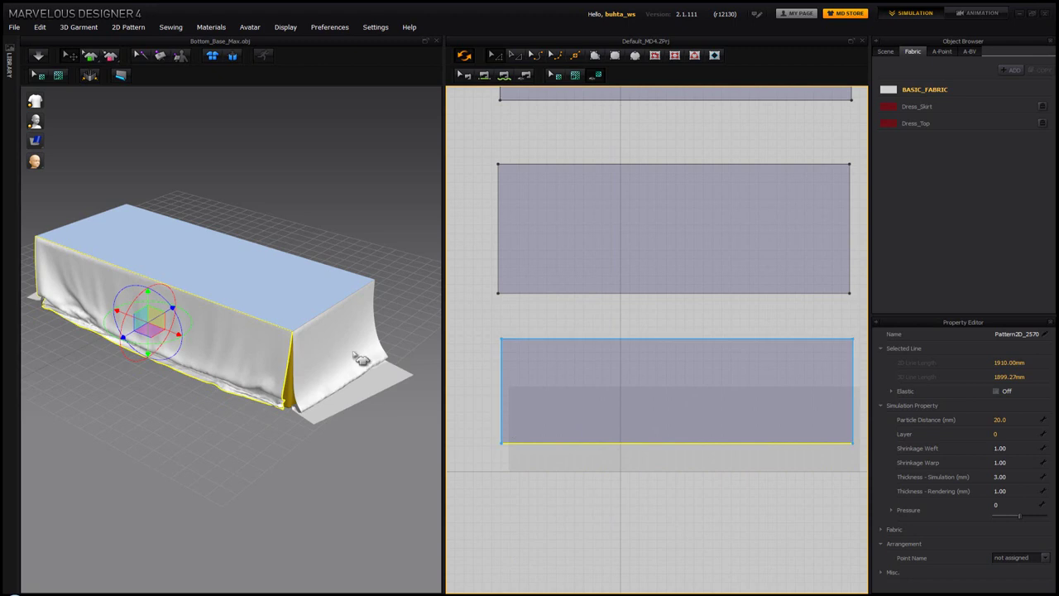
{"action": "left_click", "coordinate": [602, 447]}
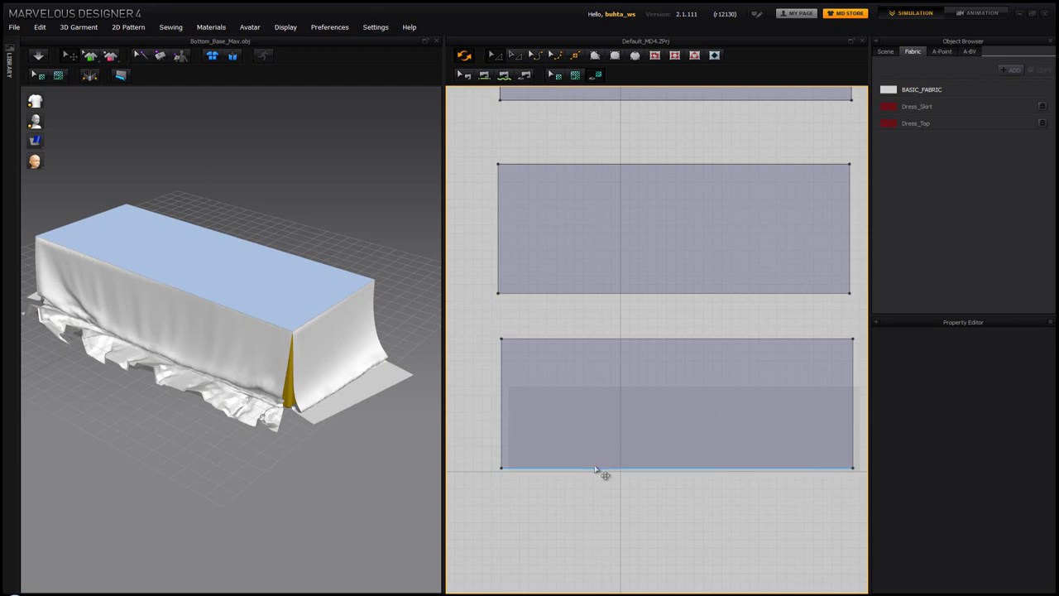
Step: Pull the front panel's bottom edge upward and re-drape the cloth with the shorter edge
{"action": "left_click_drag", "start_coordinate": [596, 466], "coordinate": [595, 437]}
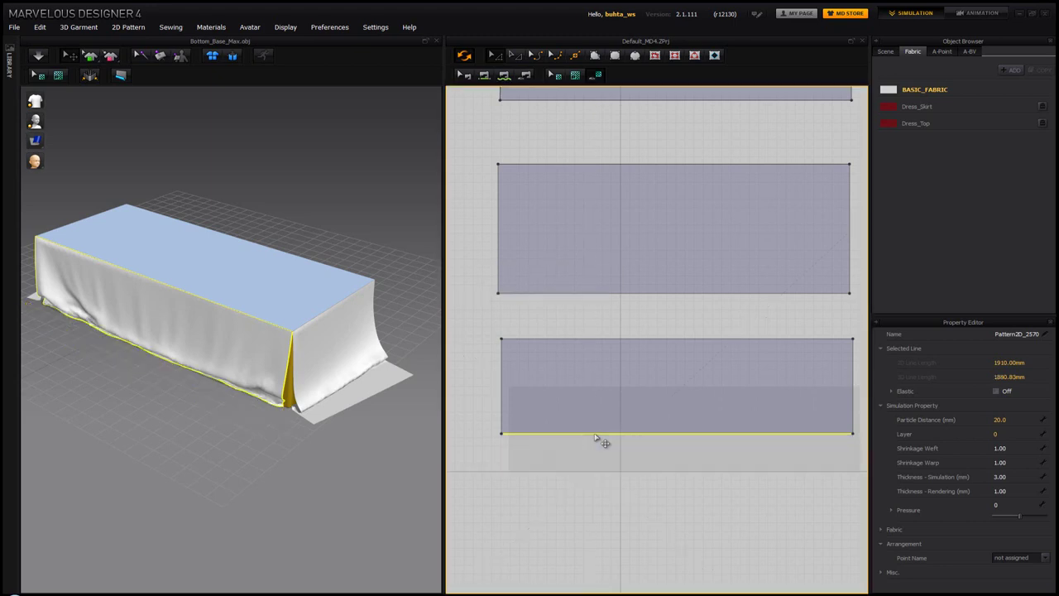
{"action": "right_click_drag", "start_coordinate": [276, 349], "coordinate": [307, 344]}
{"action": "key", "text": "ctrl+z"}
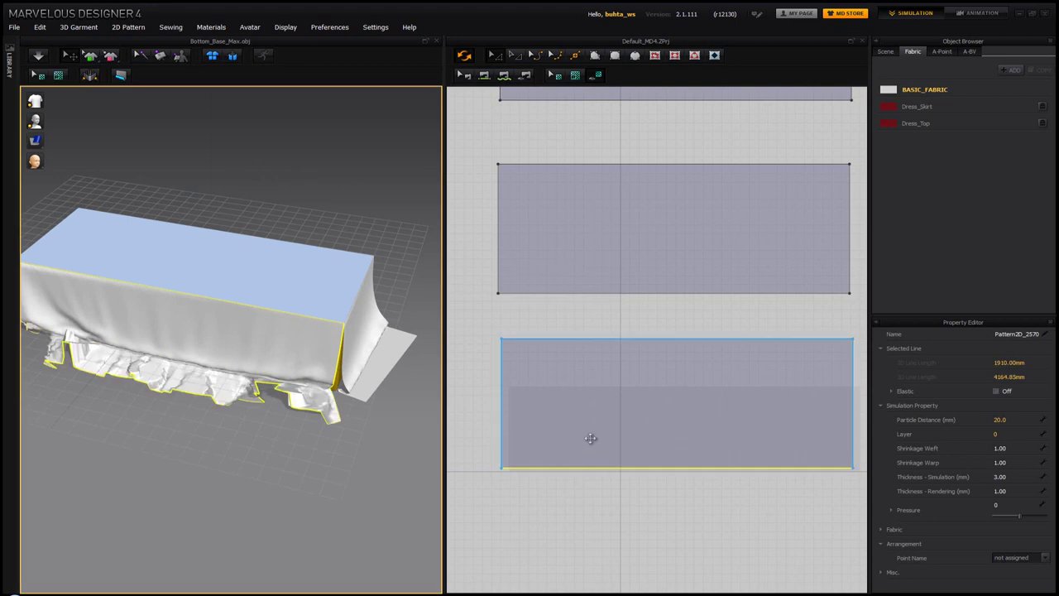
{"action": "left_click_drag", "start_coordinate": [600, 469], "coordinate": [598, 424]}
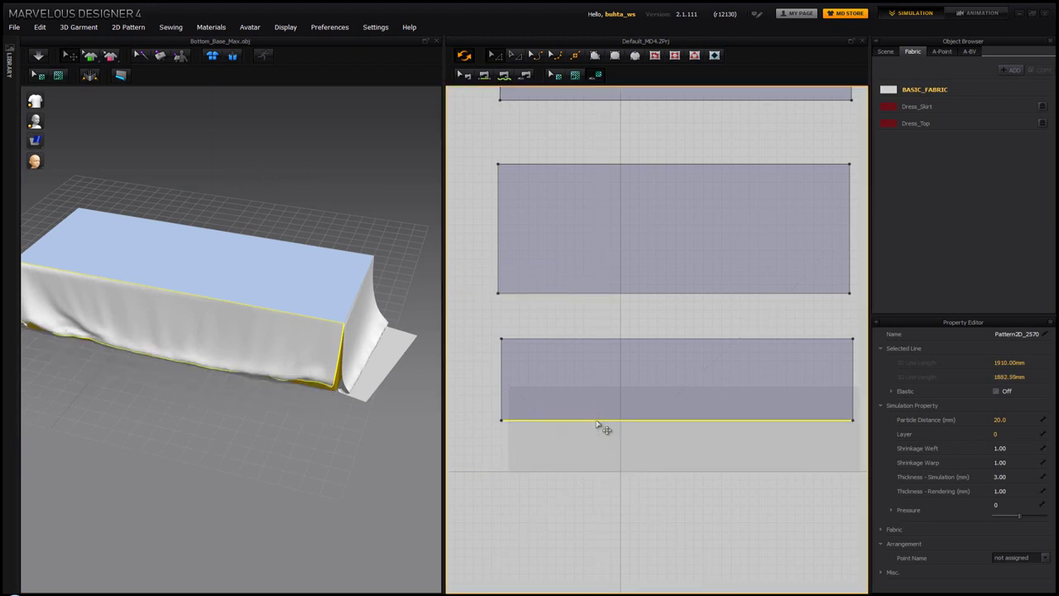
{"action": "right_click_drag", "start_coordinate": [262, 411], "coordinate": [258, 395]}
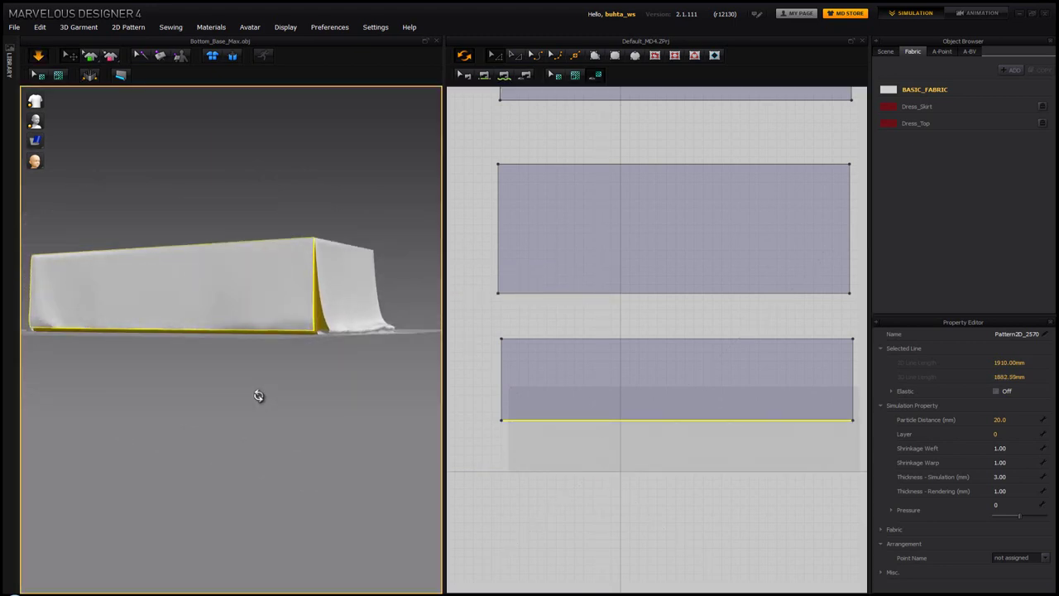
Step: Stop the simulation and nudge the front bottom edge slightly higher, checking the box from above
{"action": "key", "text": "space"}
{"action": "right_click_drag", "start_coordinate": [305, 338], "coordinate": [286, 389]}
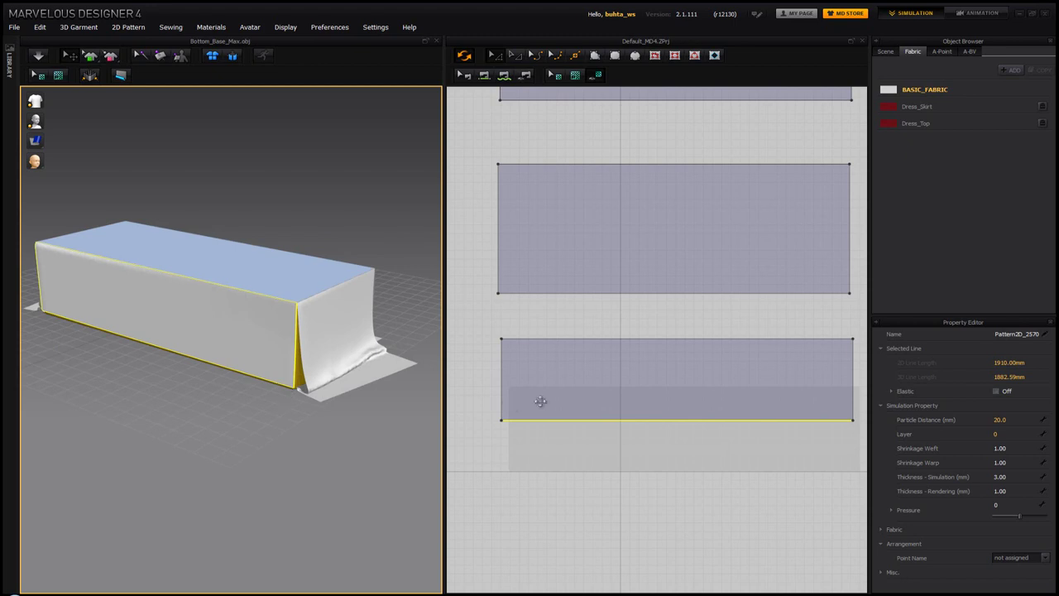
{"action": "left_click_drag", "start_coordinate": [668, 423], "coordinate": [668, 411]}
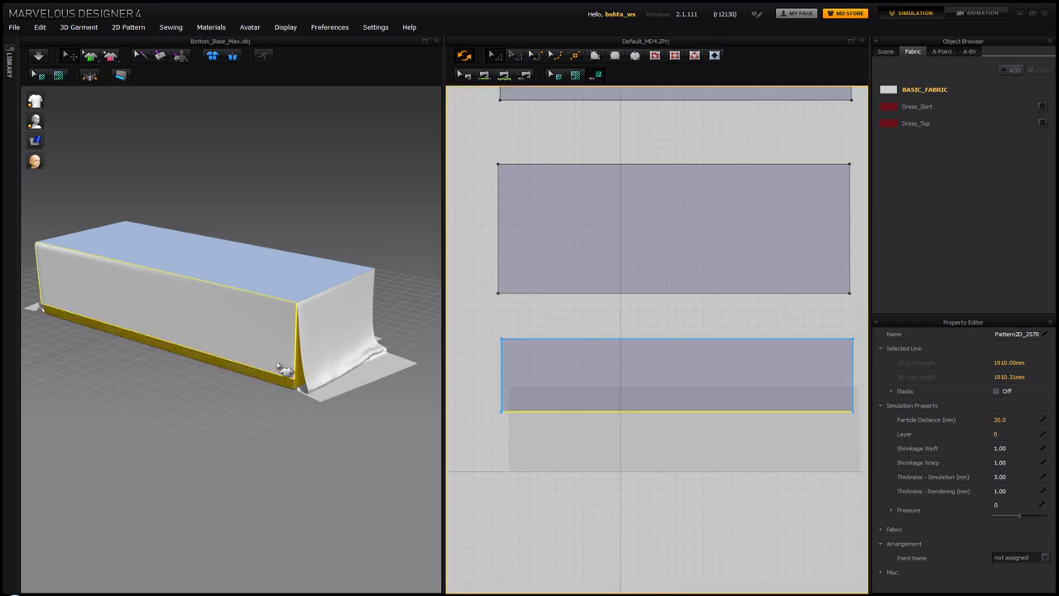
{"action": "right_click_drag", "start_coordinate": [282, 368], "coordinate": [127, 366]}
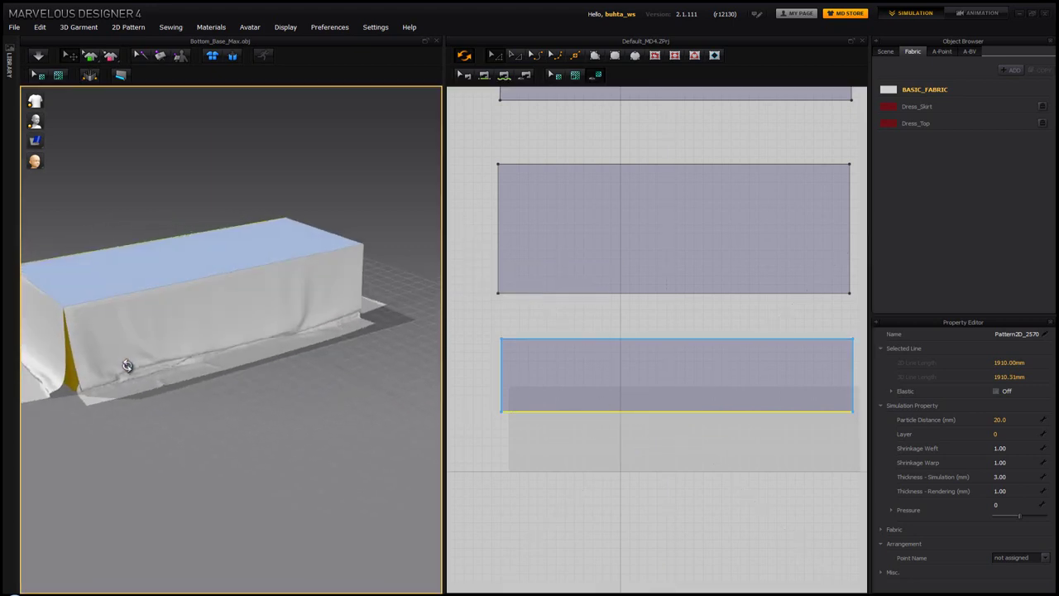
{"action": "scroll", "coordinate": [678, 331], "scroll_direction": "down", "scroll_amount": 5}
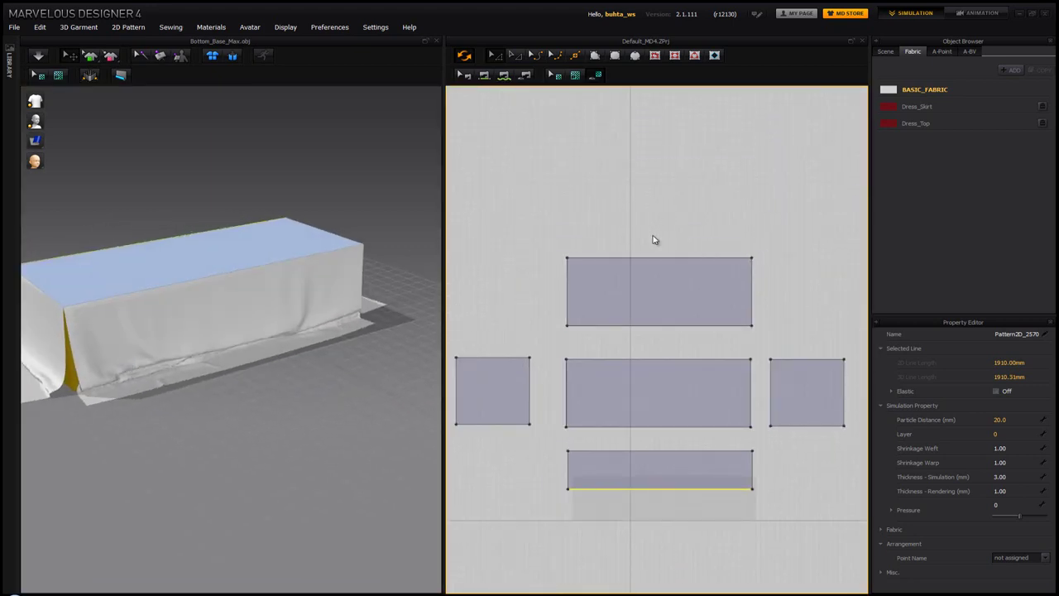
Step: Lower the back panel's top edge to shorten it
{"action": "scroll", "coordinate": [647, 242], "scroll_direction": "up", "scroll_amount": 3}
{"action": "left_click", "coordinate": [645, 254]}
{"action": "left_click", "coordinate": [647, 268]}
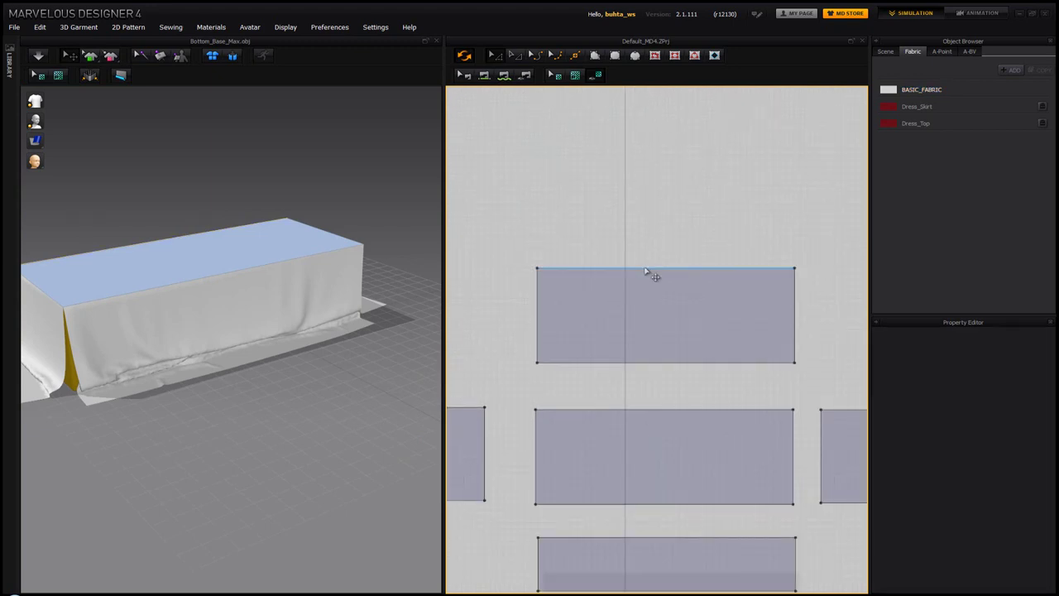
{"action": "left_click_drag", "start_coordinate": [647, 272], "coordinate": [648, 315]}
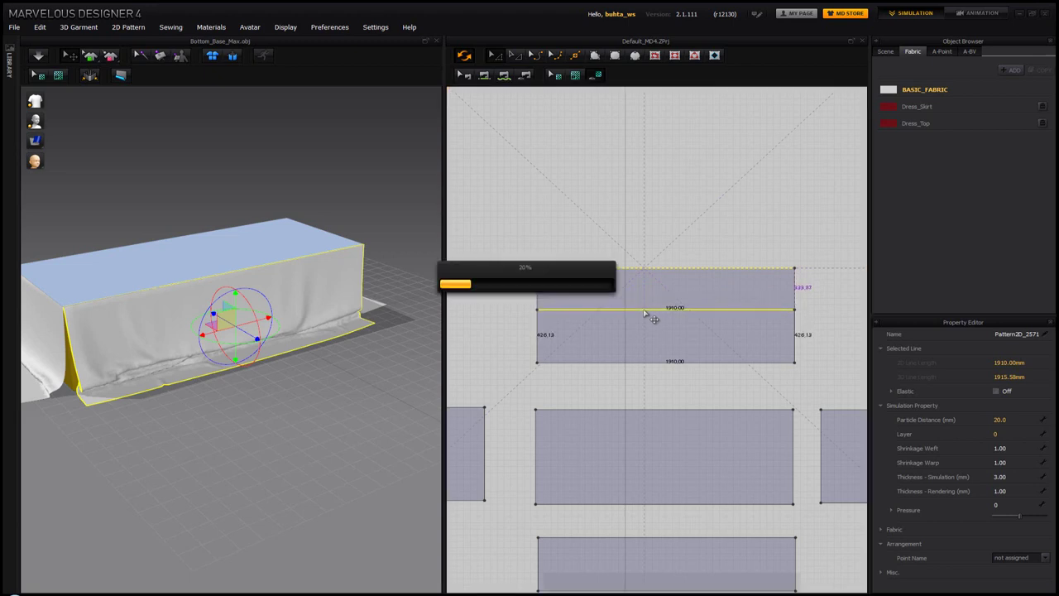
Step: Narrow the right and left end panels by dragging their outer edges inward
{"action": "scroll", "coordinate": [633, 364], "scroll_direction": "down", "scroll_amount": 1}
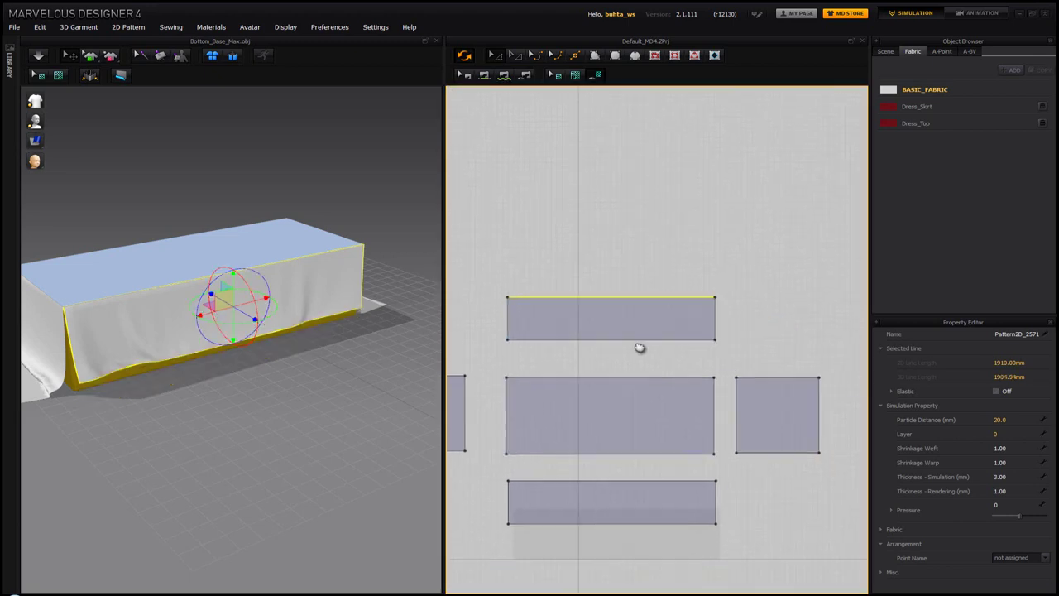
{"action": "scroll", "coordinate": [613, 339], "scroll_direction": "up", "scroll_amount": 2}
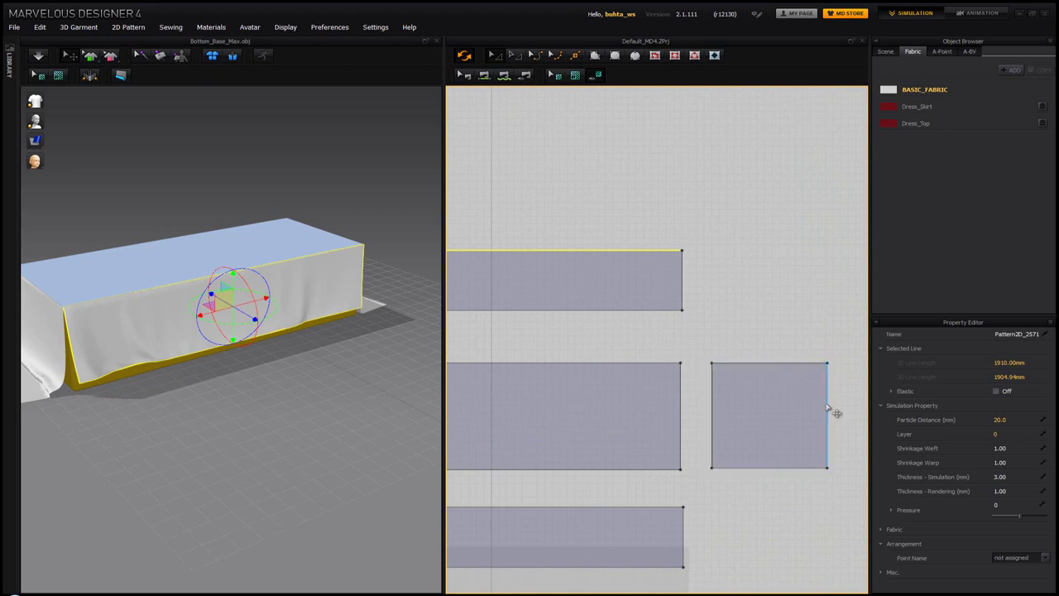
{"action": "left_click_drag", "start_coordinate": [826, 407], "coordinate": [778, 409]}
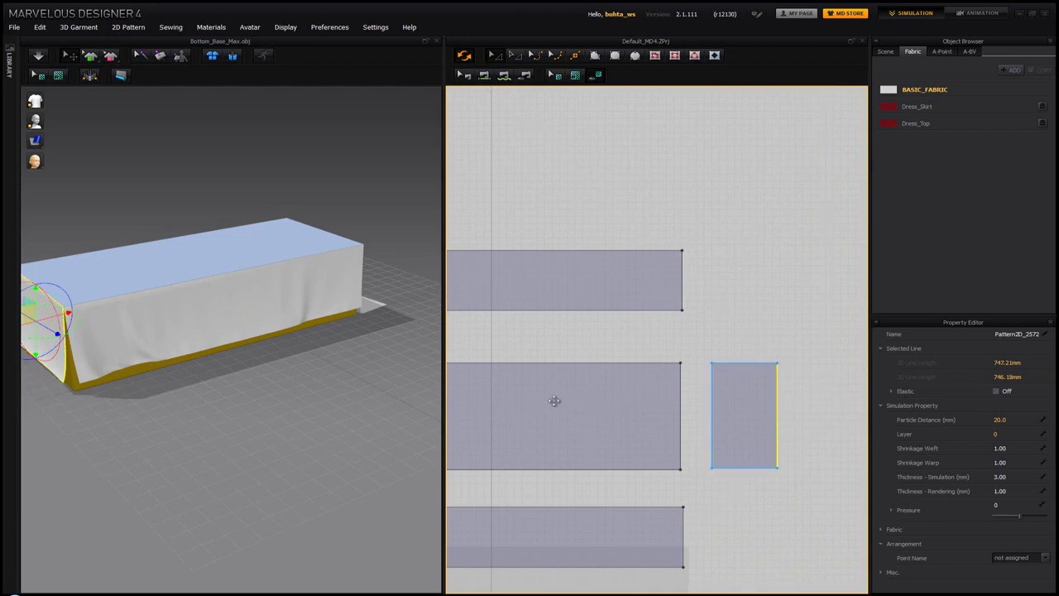
{"action": "right_click_drag", "start_coordinate": [234, 362], "coordinate": [745, 384]}
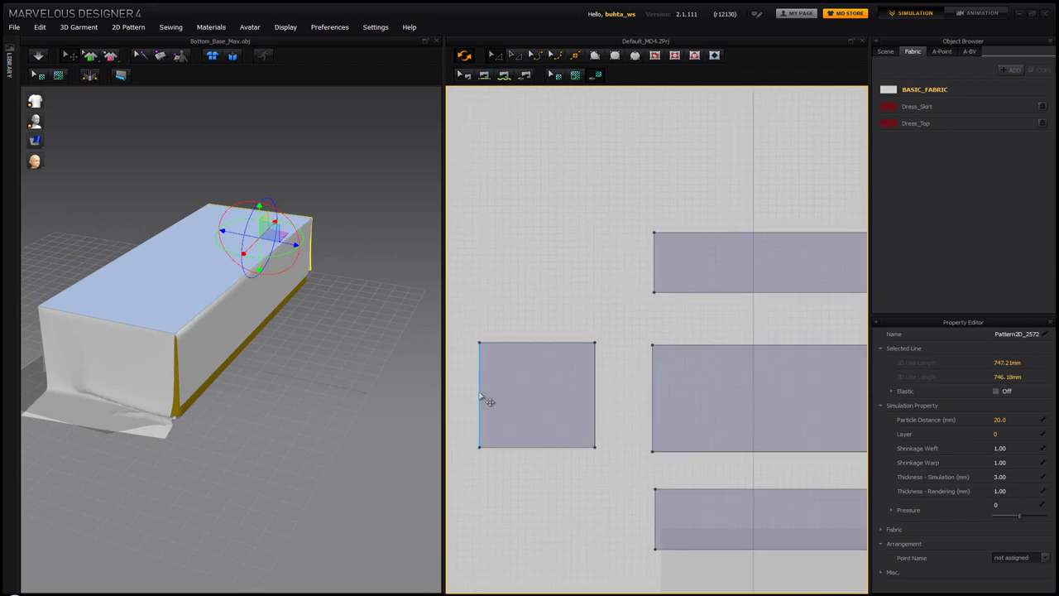
{"action": "left_click", "coordinate": [481, 396]}
{"action": "left_click_drag", "start_coordinate": [484, 397], "coordinate": [540, 402]}
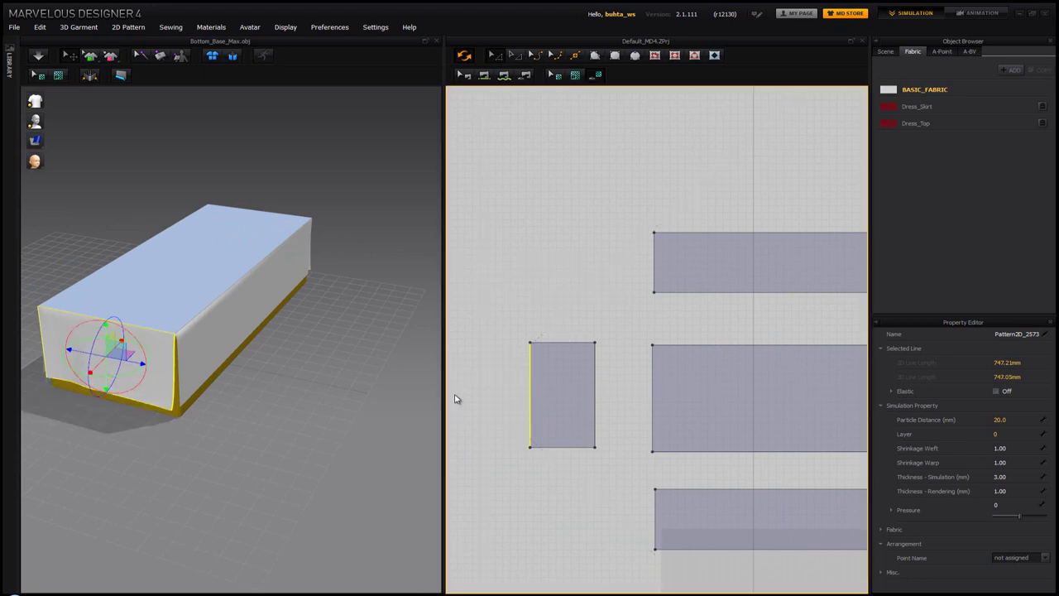
Step: Run the cloth simulation briefly, stop it, and inspect the box's end
{"action": "key", "text": "space"}
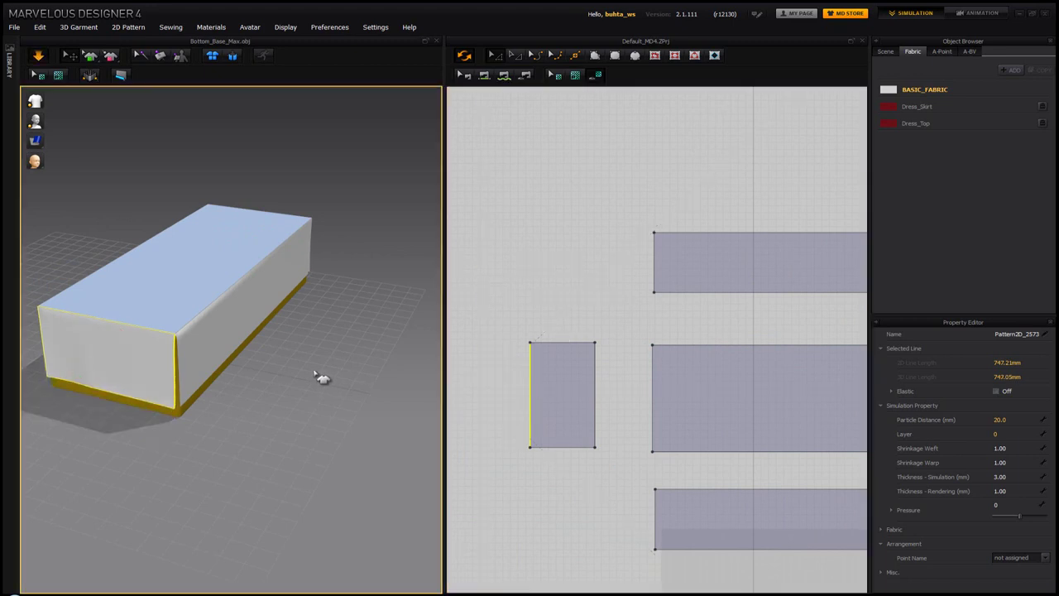
{"action": "key", "text": "space"}
{"action": "right_click_drag", "start_coordinate": [359, 356], "coordinate": [214, 332]}
{"action": "scroll", "coordinate": [214, 332], "scroll_direction": "up", "scroll_amount": 5}
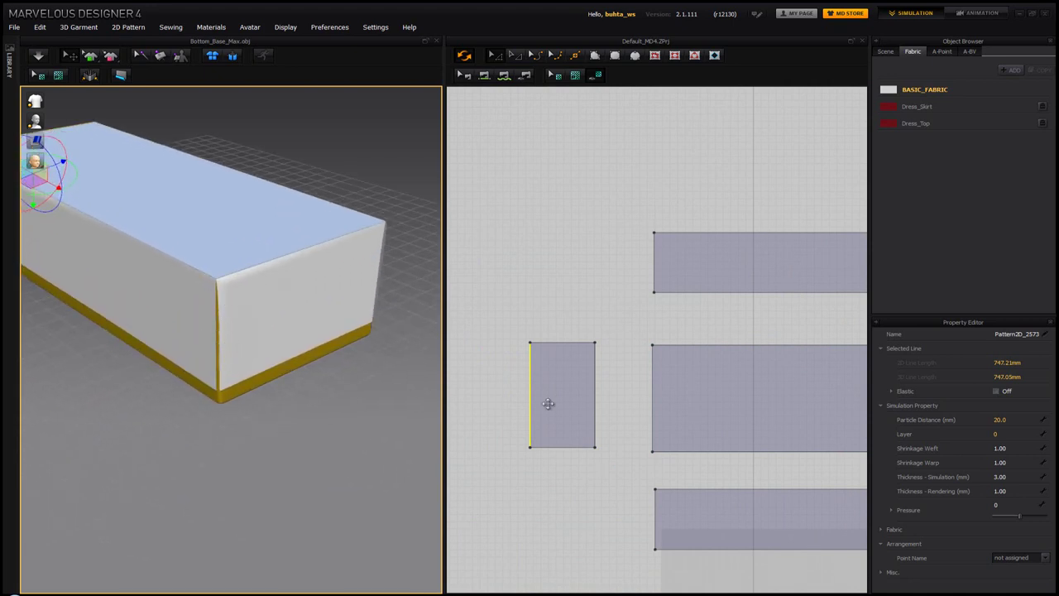
{"action": "scroll", "coordinate": [627, 402], "scroll_direction": "down", "scroll_amount": 3}
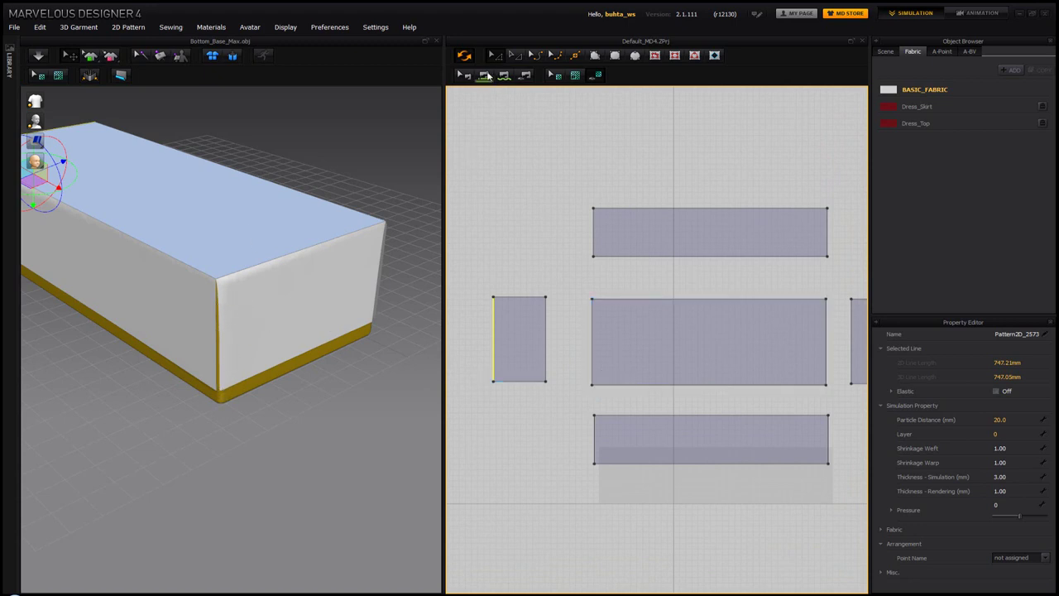
Step: Sew both small end panels' bottom edges to the bottom panel's left and right edges
{"action": "left_click", "coordinate": [484, 76]}
{"action": "left_click", "coordinate": [533, 380]}
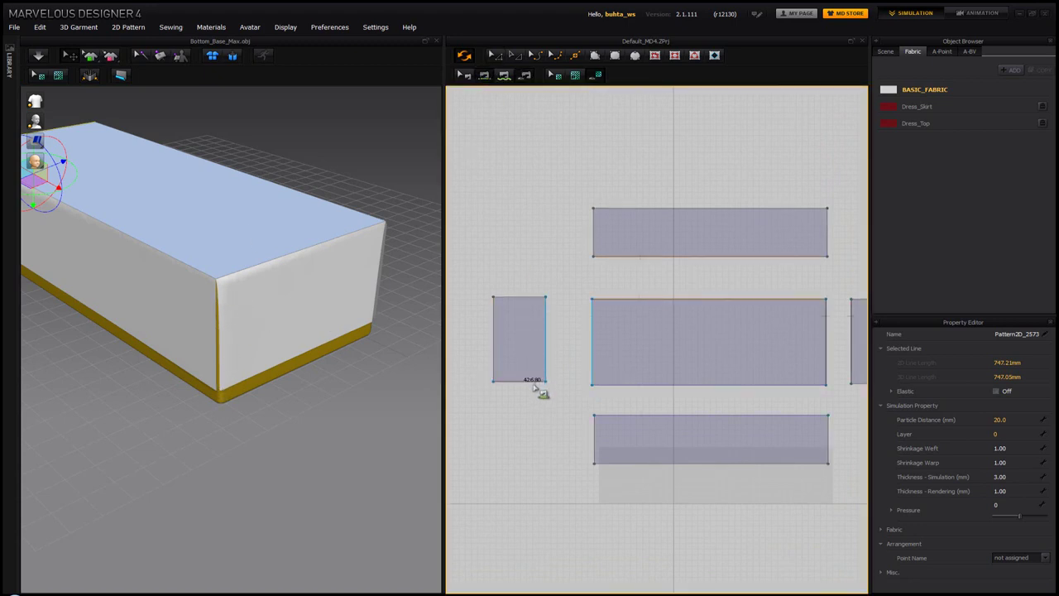
{"action": "left_click", "coordinate": [595, 436]}
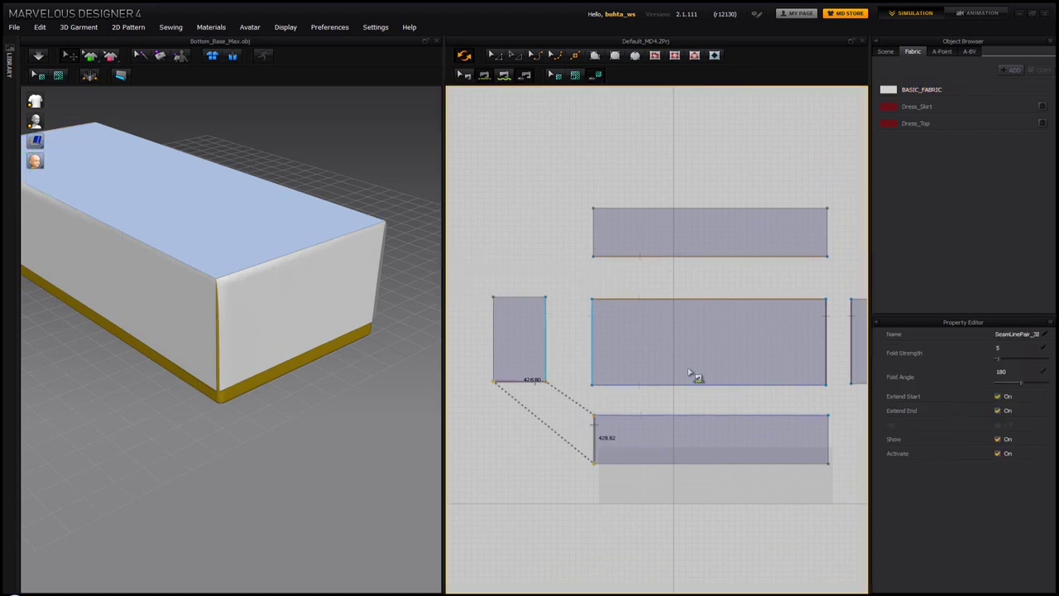
{"action": "scroll", "coordinate": [692, 373], "scroll_direction": "down", "scroll_amount": 2}
{"action": "right_click_drag", "start_coordinate": [692, 373], "coordinate": [533, 362]}
{"action": "left_click", "coordinate": [636, 414]}
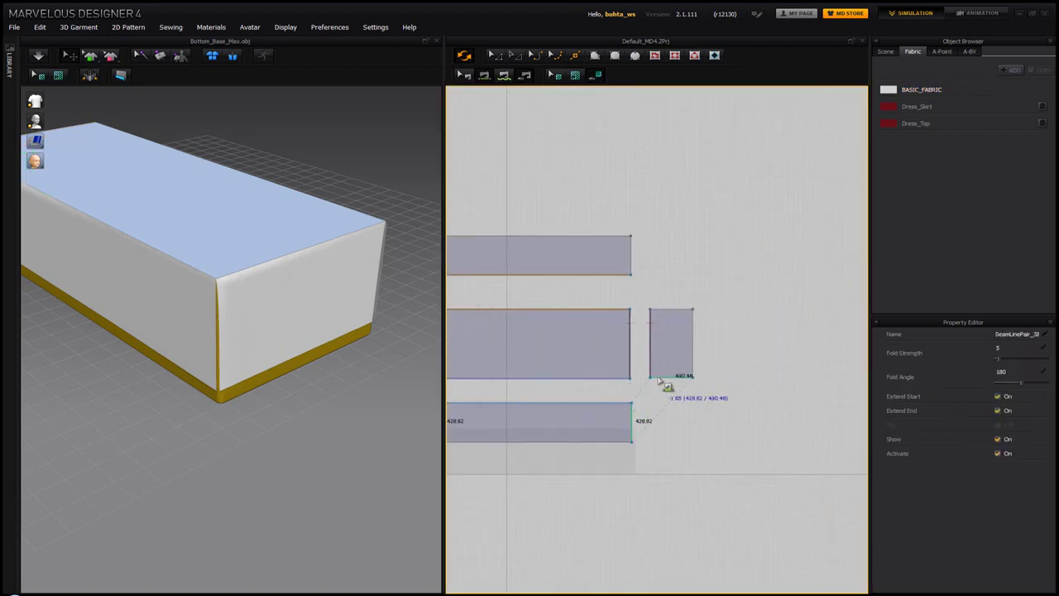
{"action": "left_click", "coordinate": [667, 379]}
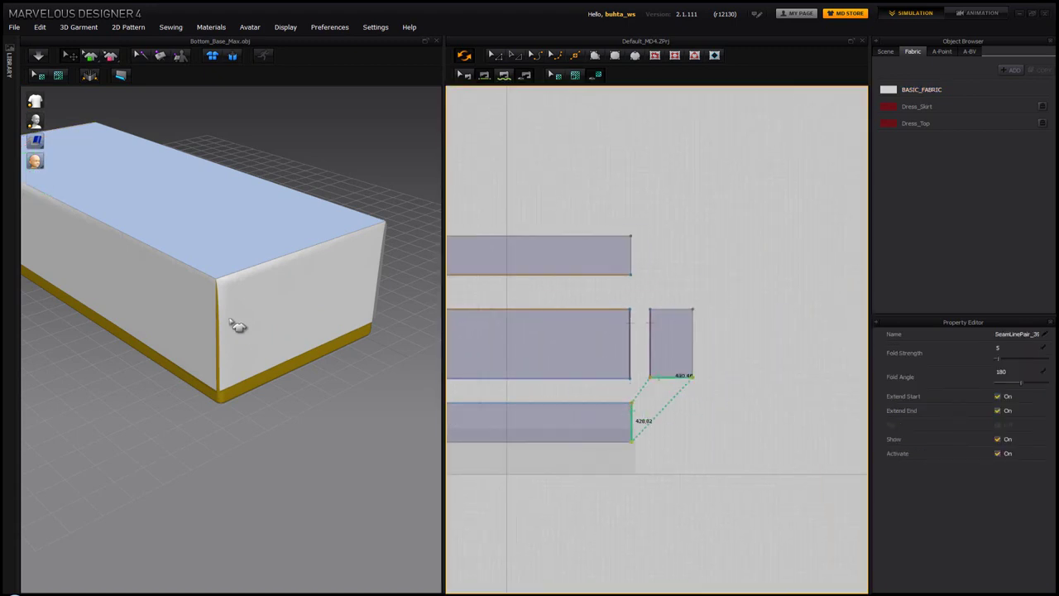
Step: Sew the small end panels' top edges to the top panel's right and left edges
{"action": "left_click", "coordinate": [672, 309]}
{"action": "left_click", "coordinate": [631, 265]}
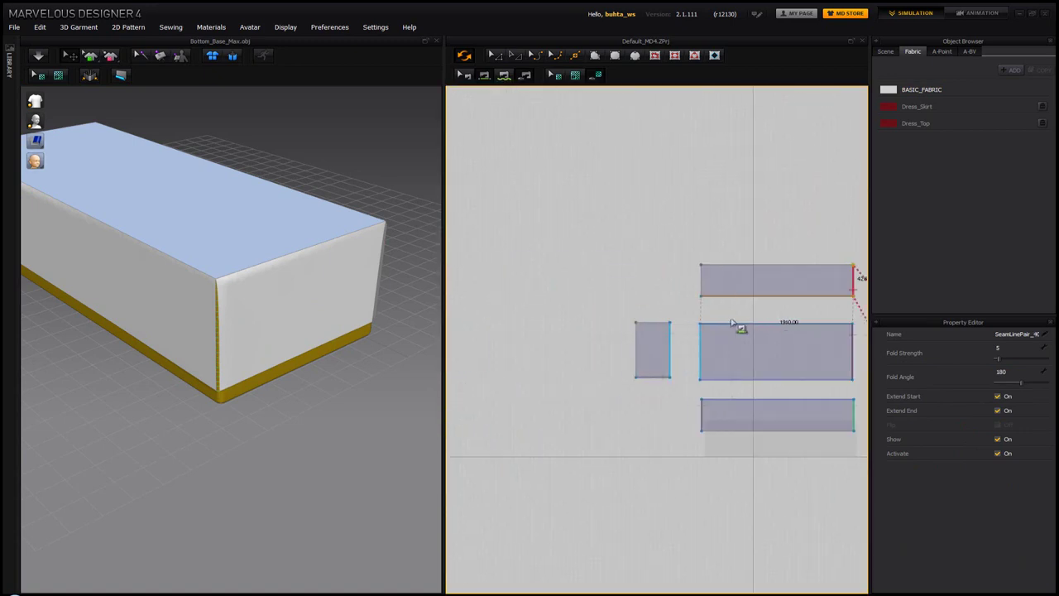
{"action": "left_click", "coordinate": [666, 322]}
{"action": "left_click", "coordinate": [701, 290]}
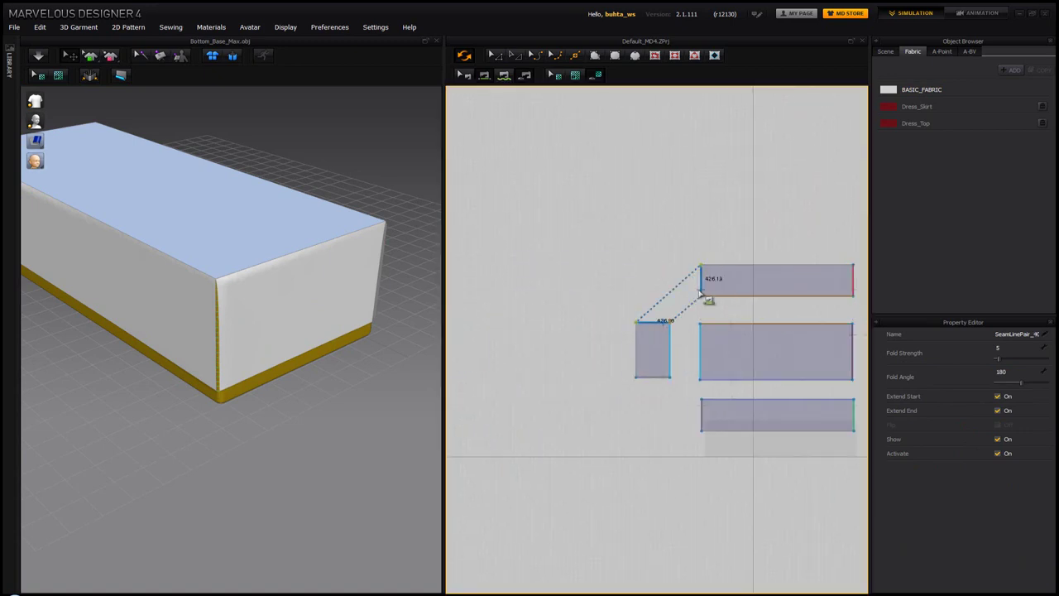
Step: Drape the sewn cover onto the box and inspect it from several angles
{"action": "middle_click_drag", "start_coordinate": [322, 346], "coordinate": [348, 386]}
{"action": "key", "text": "space"}
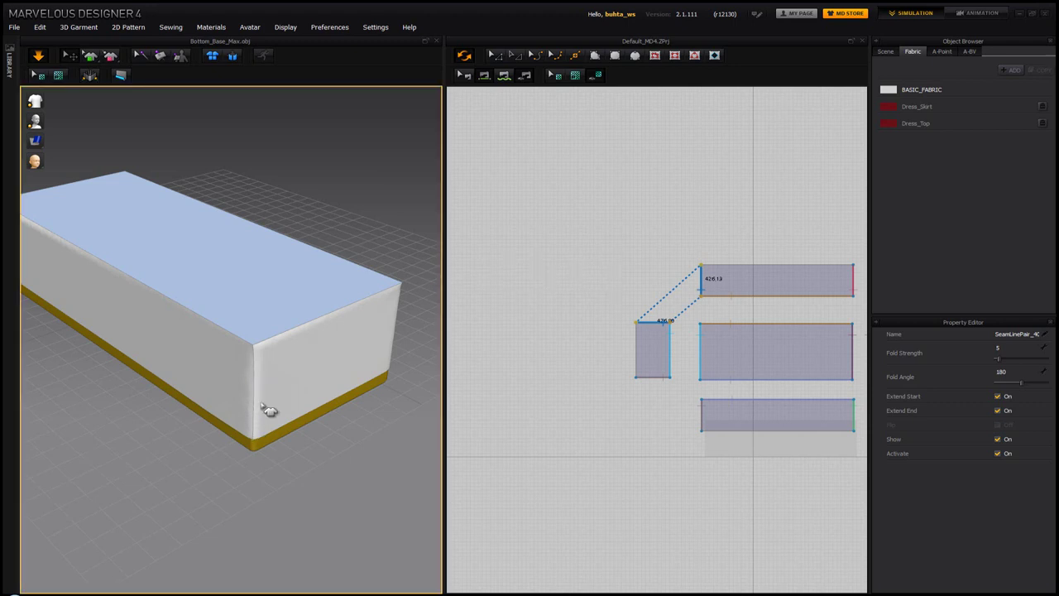
{"action": "right_click_drag", "start_coordinate": [268, 411], "coordinate": [251, 371]}
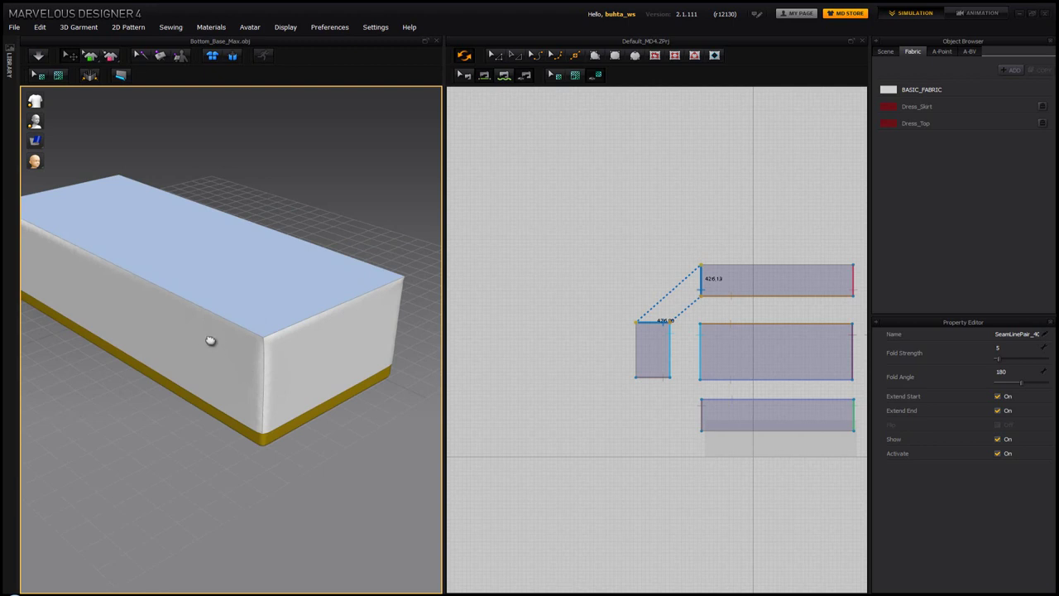
{"action": "right_click_drag", "start_coordinate": [210, 343], "coordinate": [290, 386]}
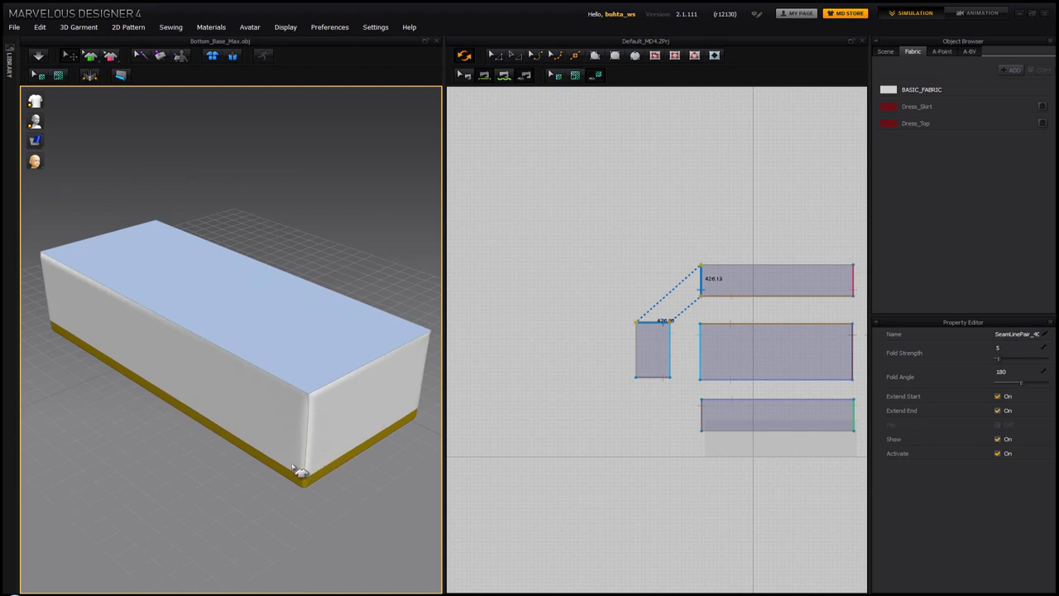
{"action": "right_click_drag", "start_coordinate": [303, 478], "coordinate": [246, 382]}
{"action": "right_click_drag", "start_coordinate": [312, 405], "coordinate": [254, 389]}
{"action": "scroll", "coordinate": [733, 391], "scroll_direction": "down", "scroll_amount": 3}
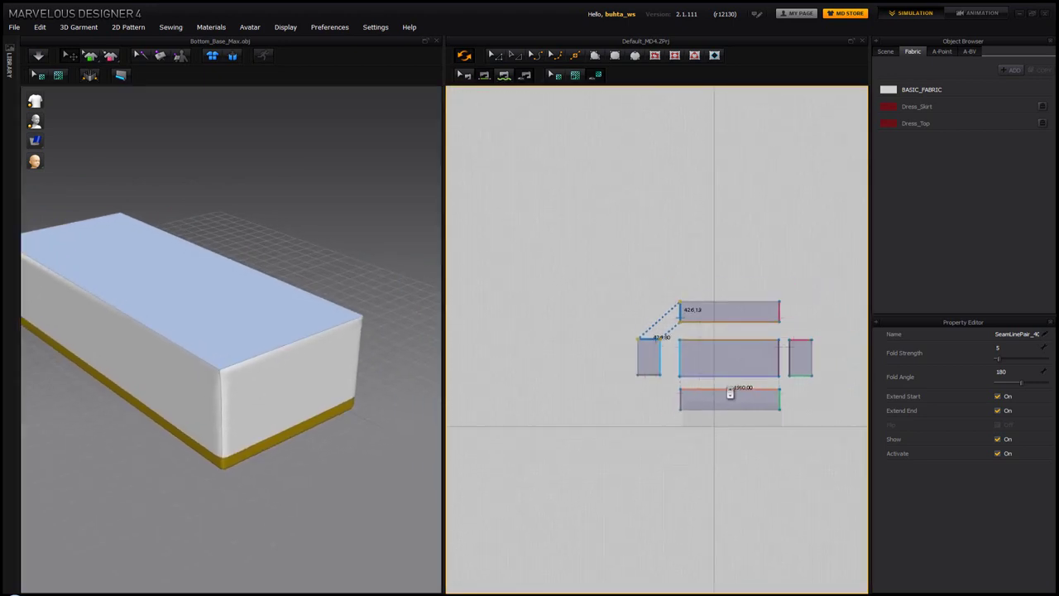
{"action": "scroll", "coordinate": [732, 392], "scroll_direction": "up", "scroll_amount": 5}
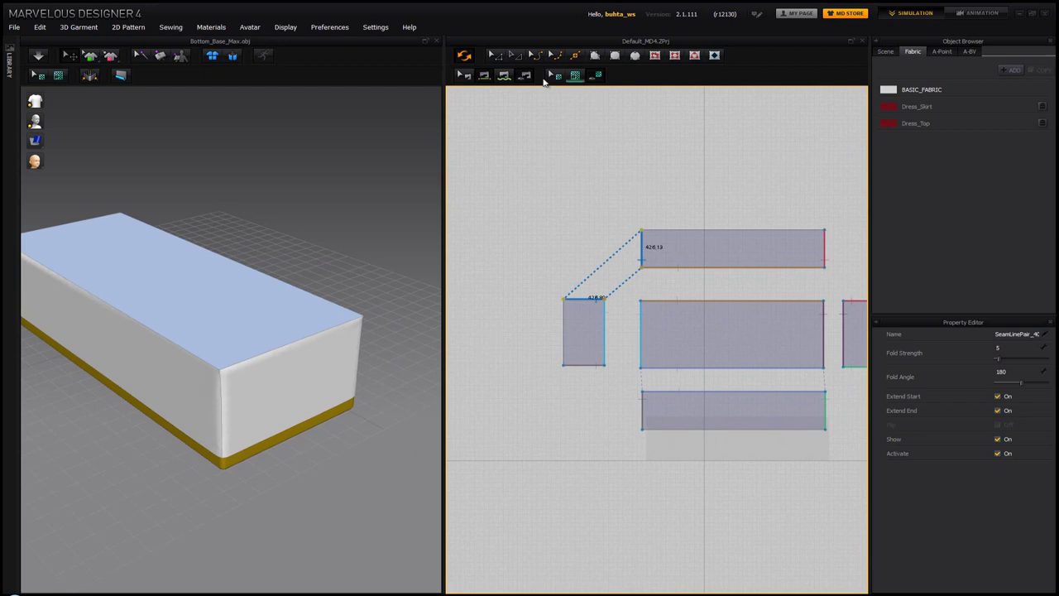
{"action": "left_click", "coordinate": [499, 56]}
Step: Stretch the left and right ends of the bottom and top long panels outward
{"action": "middle_click_drag", "start_coordinate": [637, 312], "coordinate": [594, 273]}
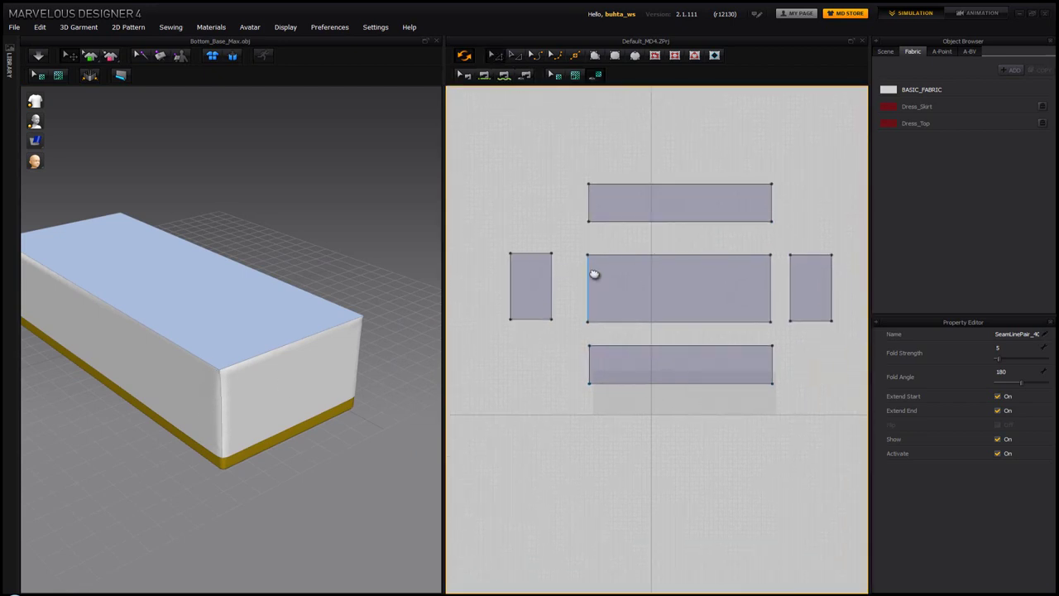
{"action": "left_click", "coordinate": [606, 354]}
{"action": "left_click_drag", "start_coordinate": [590, 361], "coordinate": [577, 364]}
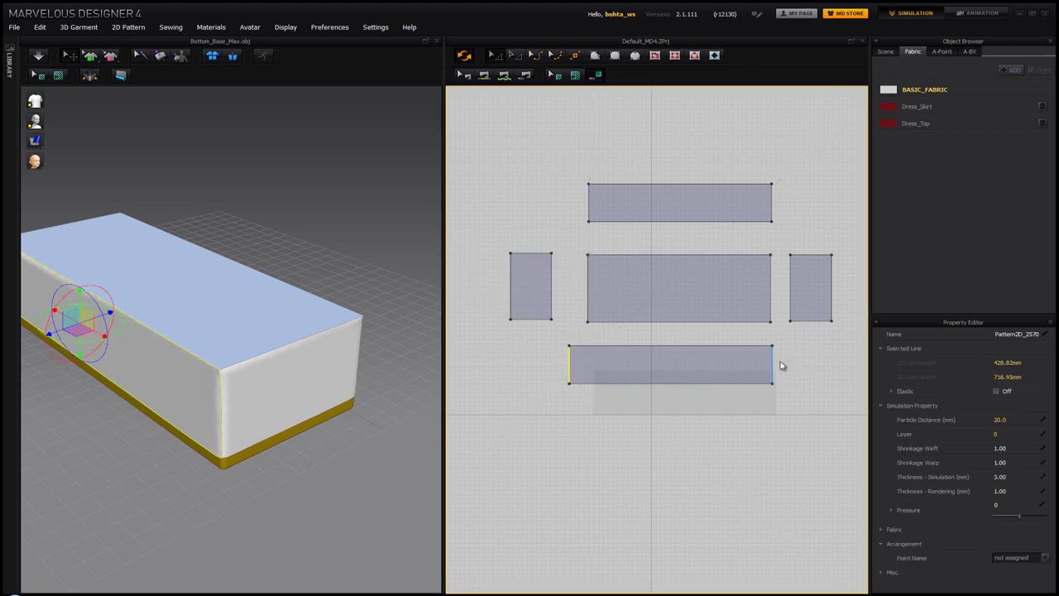
{"action": "left_click_drag", "start_coordinate": [775, 365], "coordinate": [804, 372]}
{"action": "left_click_drag", "start_coordinate": [803, 372], "coordinate": [800, 366]}
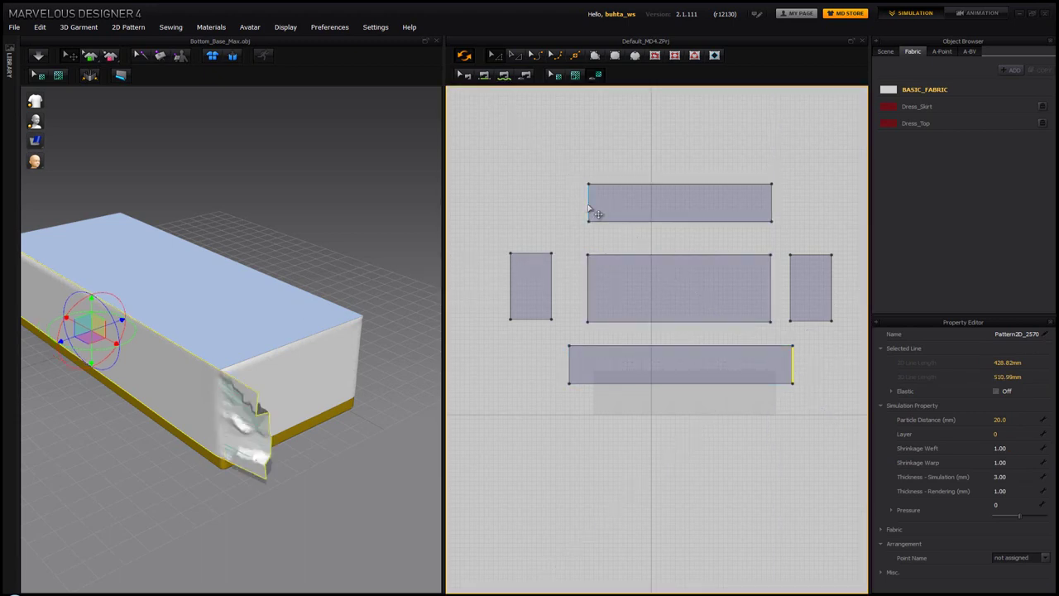
{"action": "left_click_drag", "start_coordinate": [594, 213], "coordinate": [579, 214]}
{"action": "mouse_move", "coordinate": [780, 209]}
{"action": "left_mouse_down"}
{"action": "mouse_move", "coordinate": [803, 214]}
{"action": "mouse_move", "coordinate": [793, 214]}
{"action": "left_mouse_up"}
Step: Move the top panel onto the box's right side and the bottom panel outward from its left side
{"action": "left_click", "coordinate": [531, 265]}
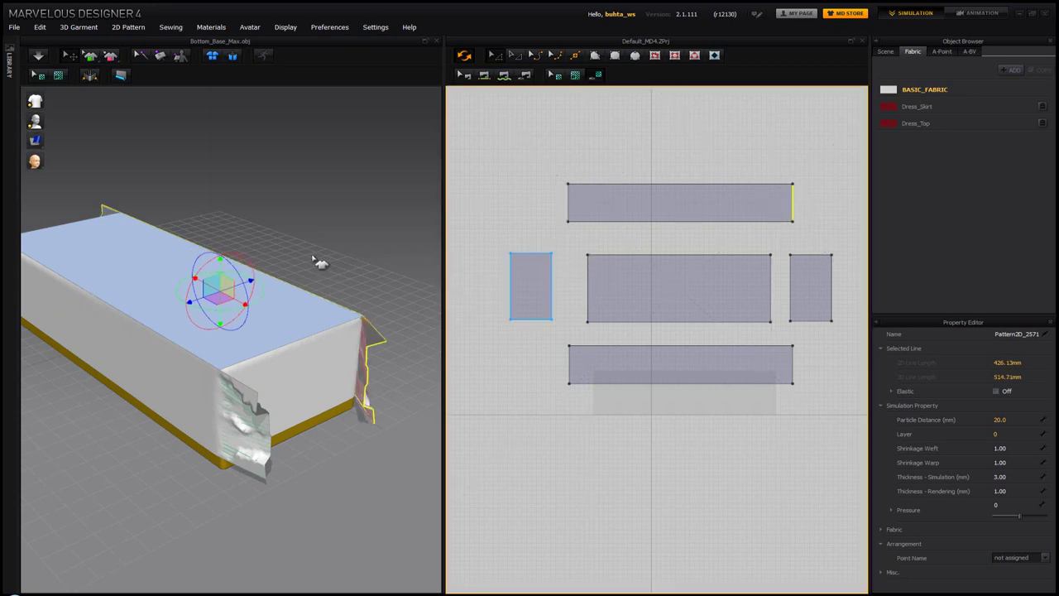
{"action": "right_click_drag", "start_coordinate": [315, 258], "coordinate": [266, 294]}
{"action": "left_click", "coordinate": [273, 305]}
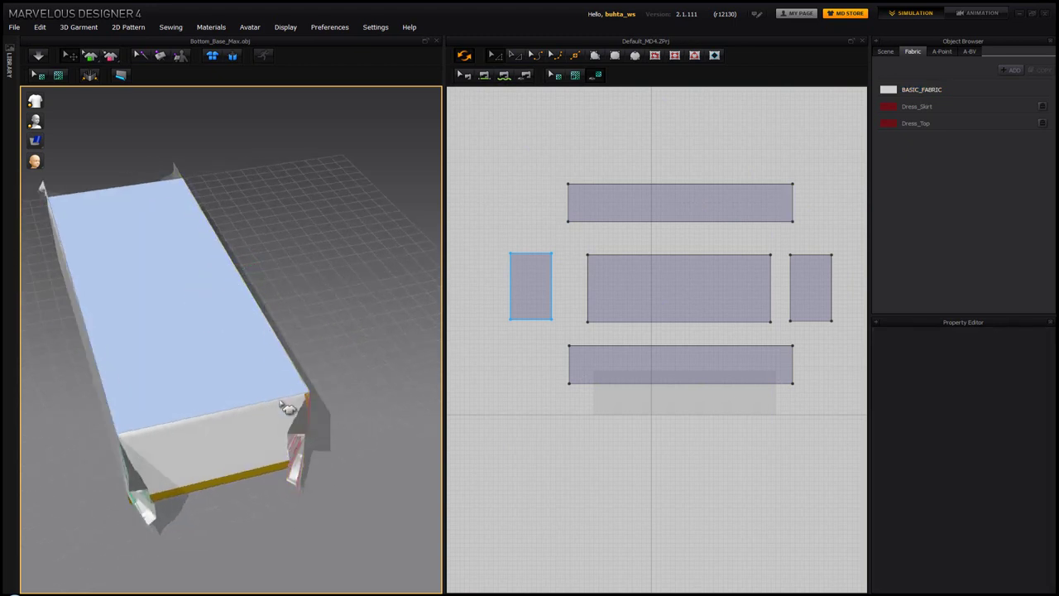
{"action": "left_click", "coordinate": [671, 222]}
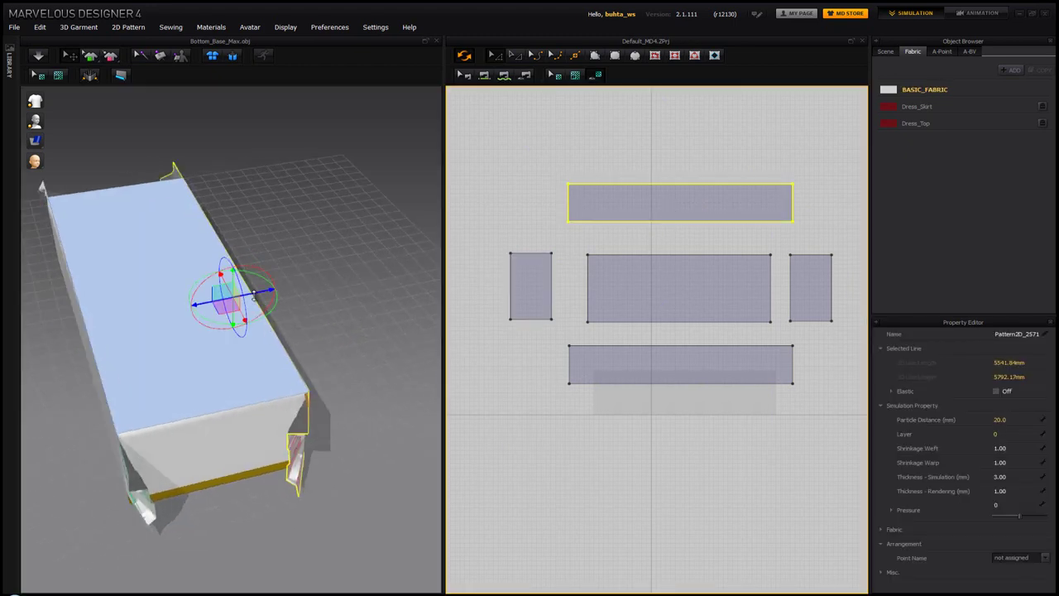
{"action": "left_click_drag", "start_coordinate": [254, 296], "coordinate": [439, 262]}
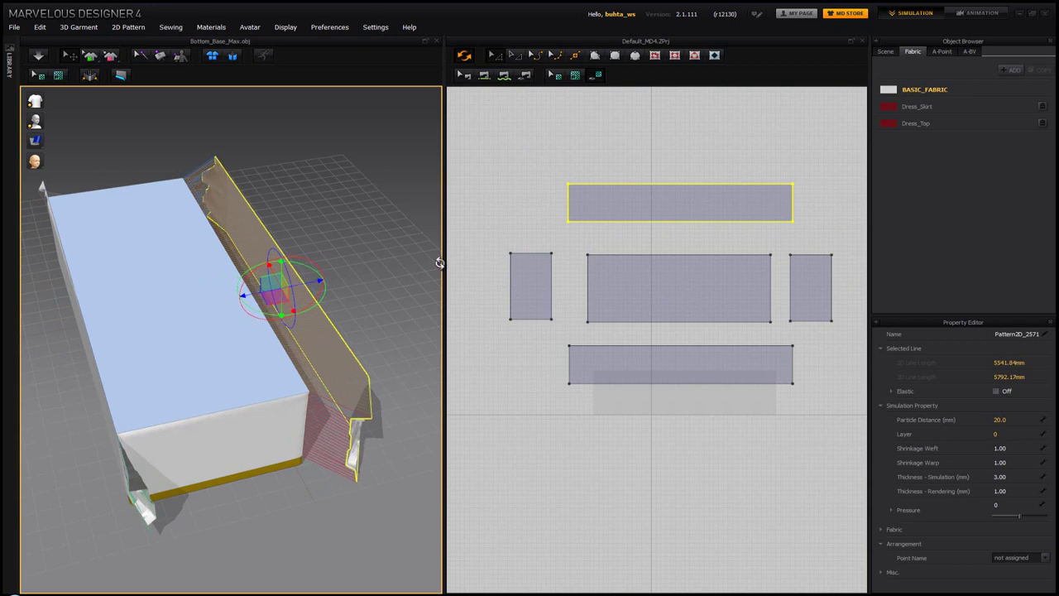
{"action": "left_click", "coordinate": [671, 359]}
{"action": "right_click_drag", "start_coordinate": [147, 306], "coordinate": [208, 301]}
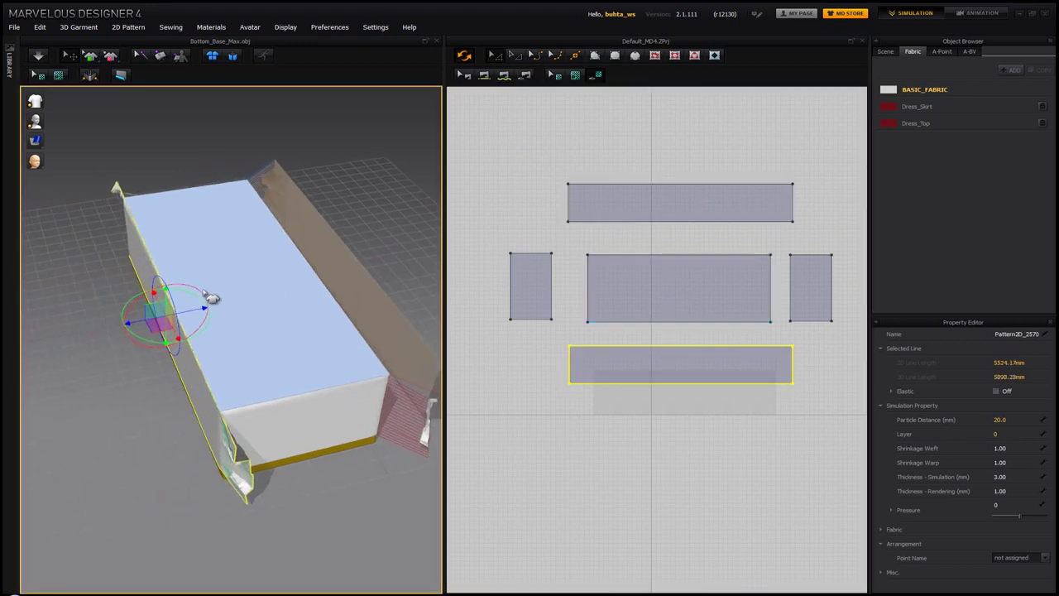
{"action": "left_click_drag", "start_coordinate": [189, 311], "coordinate": [156, 316]}
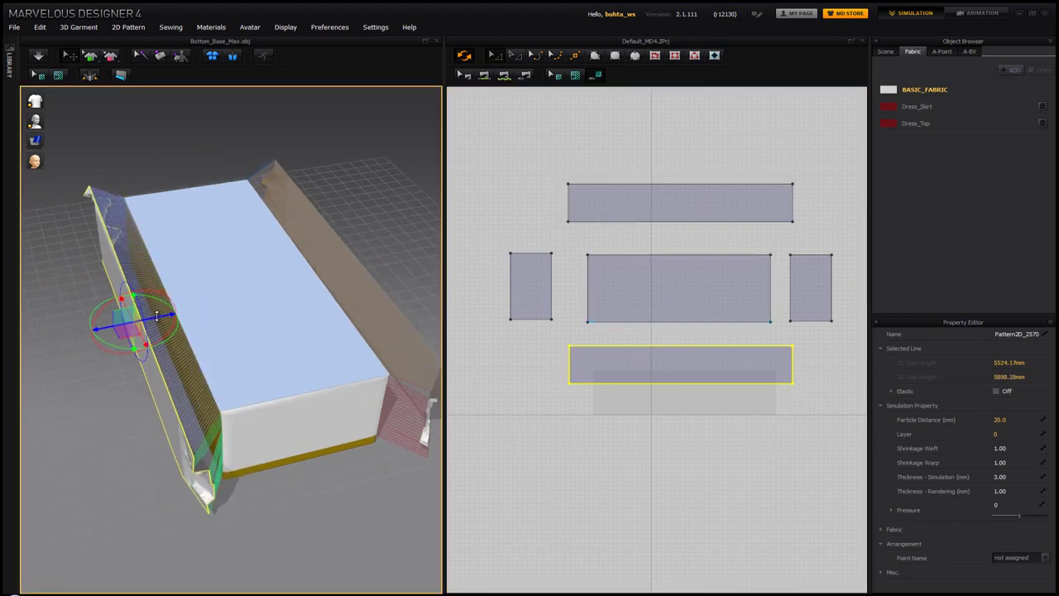
Step: Shift the small right panel further right and the small left panel slightly left
{"action": "scroll", "coordinate": [671, 348], "scroll_direction": "down", "scroll_amount": 2}
{"action": "scroll", "coordinate": [736, 314], "scroll_direction": "up", "scroll_amount": 3}
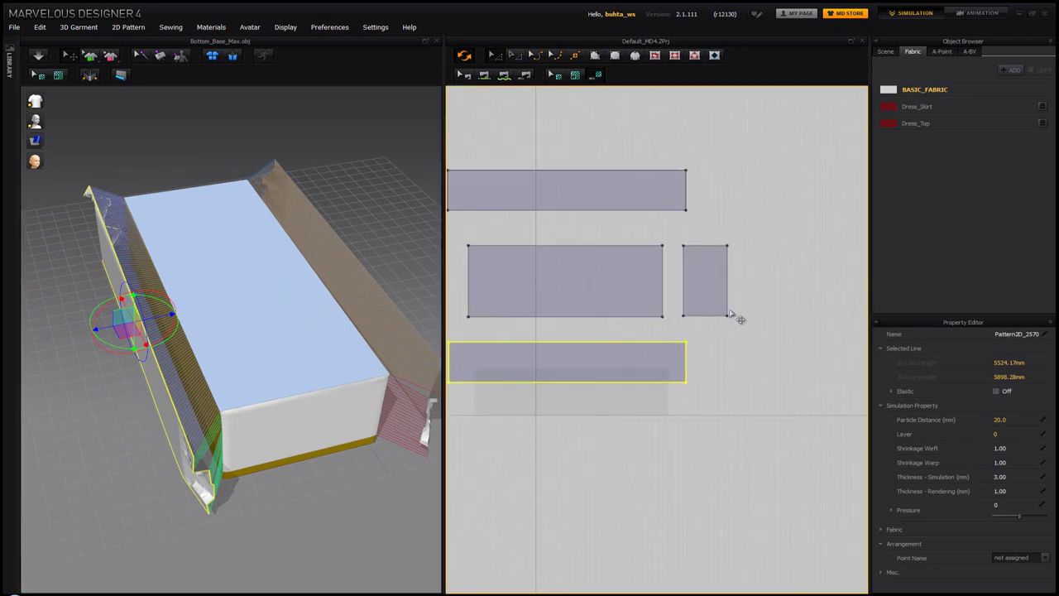
{"action": "left_click", "coordinate": [713, 286]}
{"action": "left_click_drag", "start_coordinate": [713, 286], "coordinate": [744, 286]}
{"action": "right_click_drag", "start_coordinate": [661, 289], "coordinate": [745, 285]}
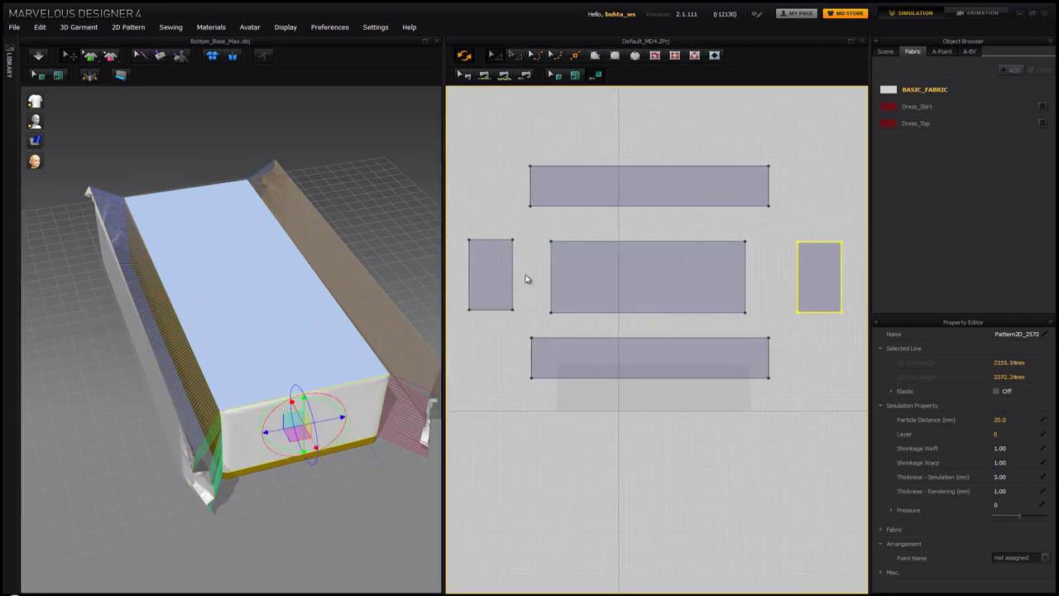
{"action": "left_click", "coordinate": [480, 274]}
{"action": "left_click_drag", "start_coordinate": [480, 274], "coordinate": [478, 274]}
Step: Extend the top and bottom edges of both the left and right small end panels outward
{"action": "left_click", "coordinate": [484, 322]}
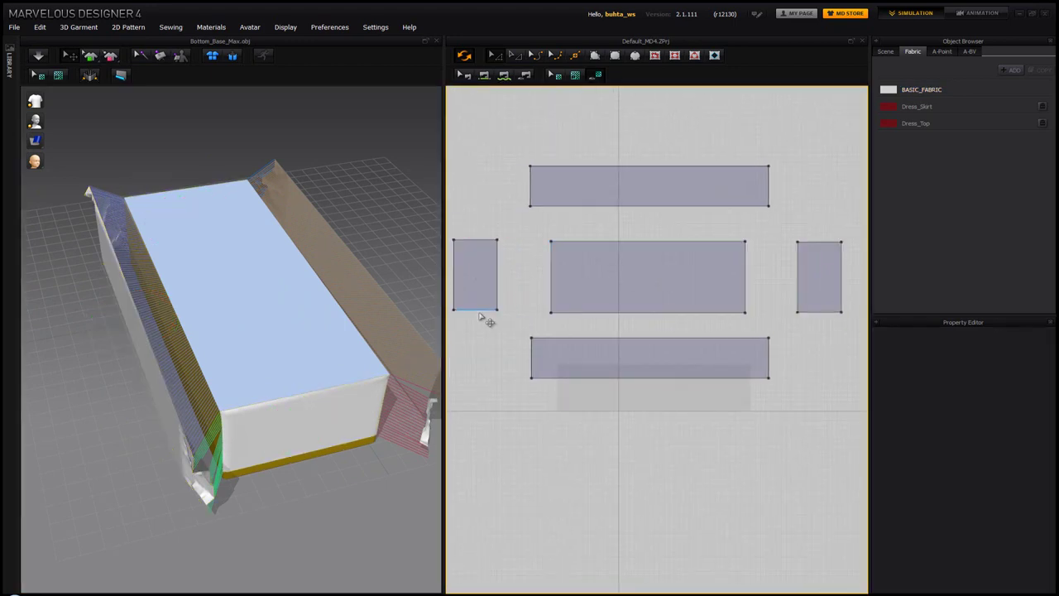
{"action": "left_click_drag", "start_coordinate": [483, 312], "coordinate": [478, 330]}
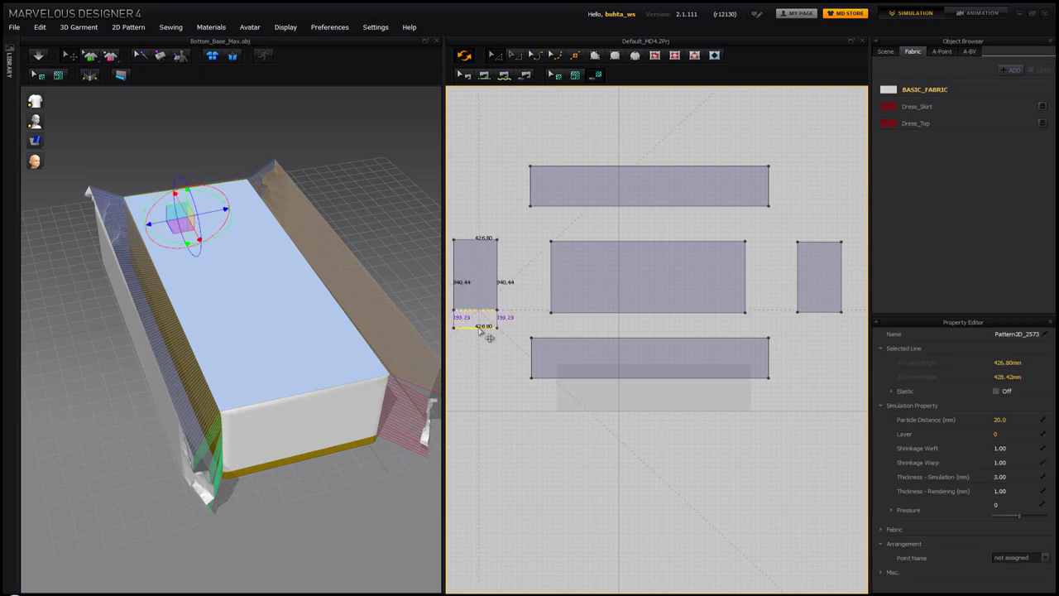
{"action": "left_click_drag", "start_coordinate": [480, 239], "coordinate": [492, 232]}
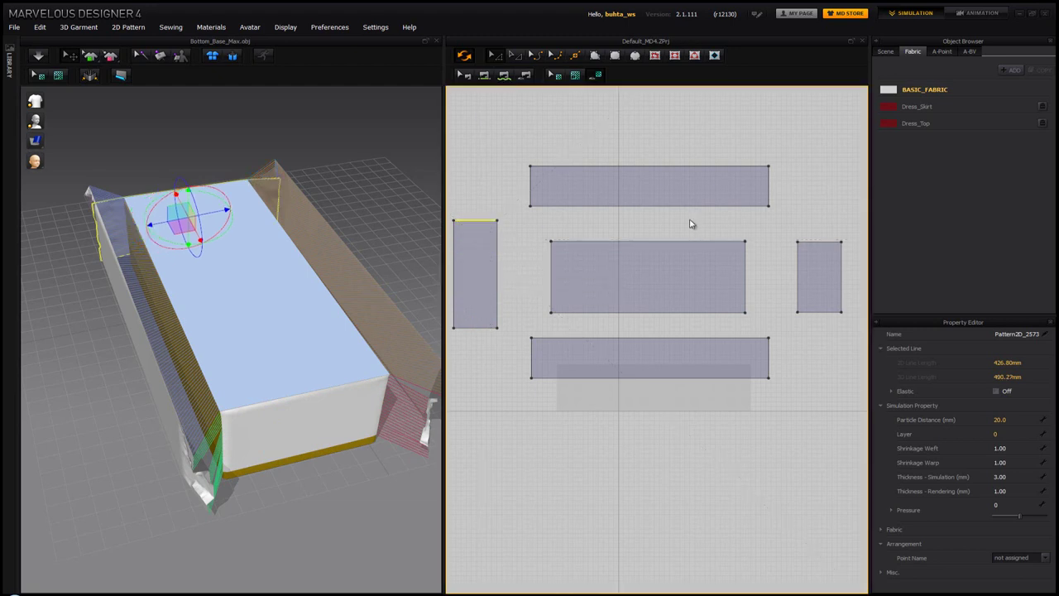
{"action": "left_click_drag", "start_coordinate": [823, 242], "coordinate": [821, 224]}
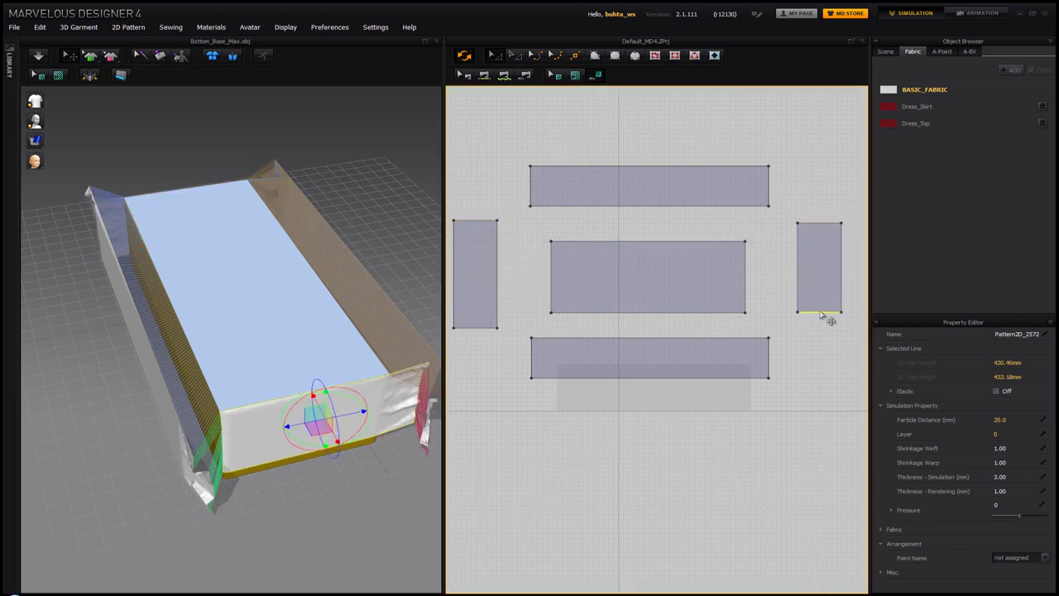
{"action": "left_click_drag", "start_coordinate": [820, 314], "coordinate": [822, 331]}
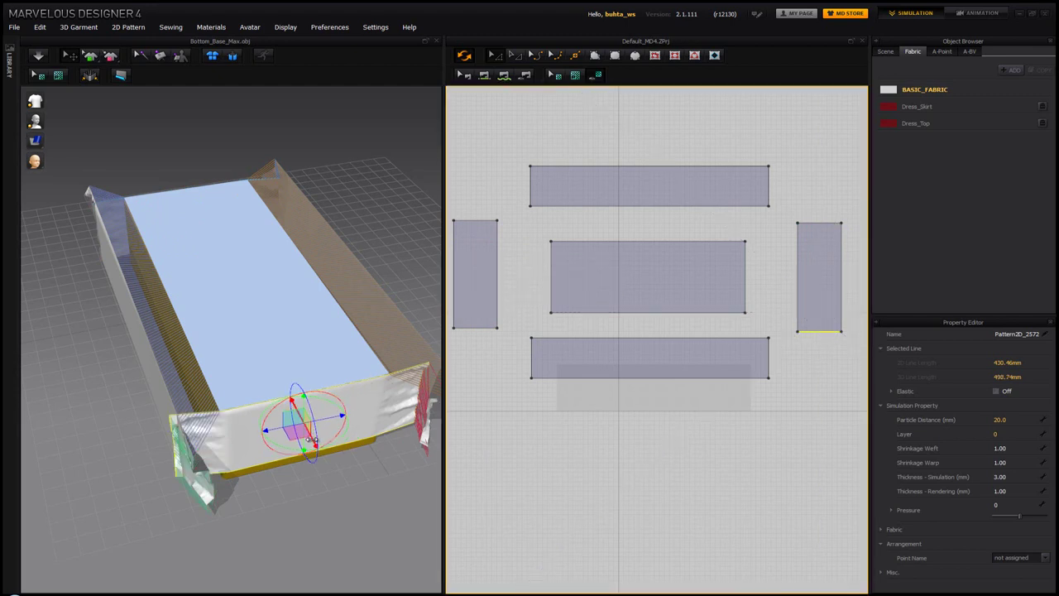
Step: Move the left small end panel outward past the box's end
{"action": "left_click", "coordinate": [489, 259]}
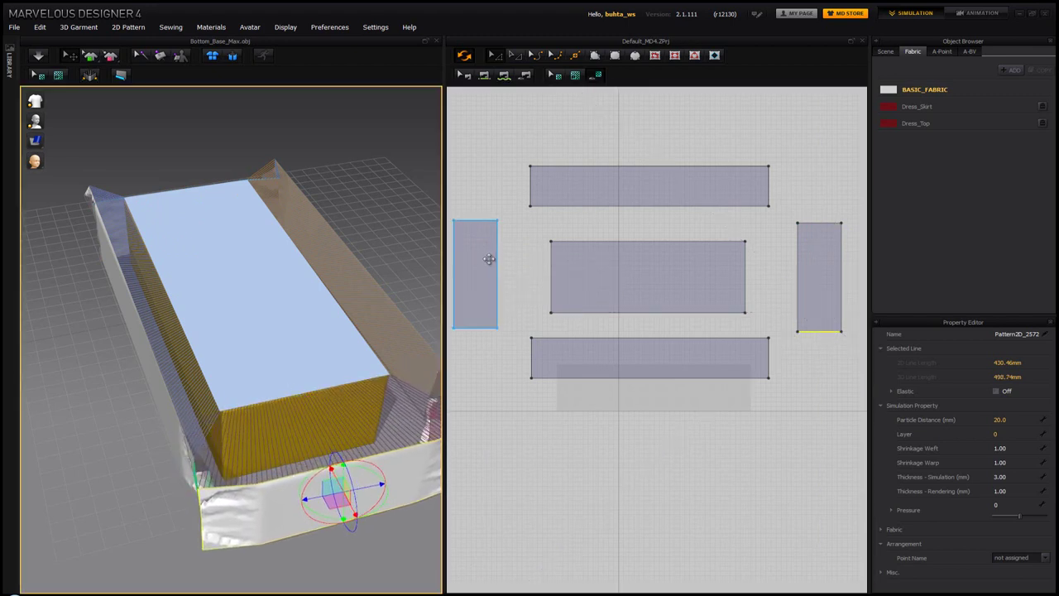
{"action": "left_click", "coordinate": [489, 259]}
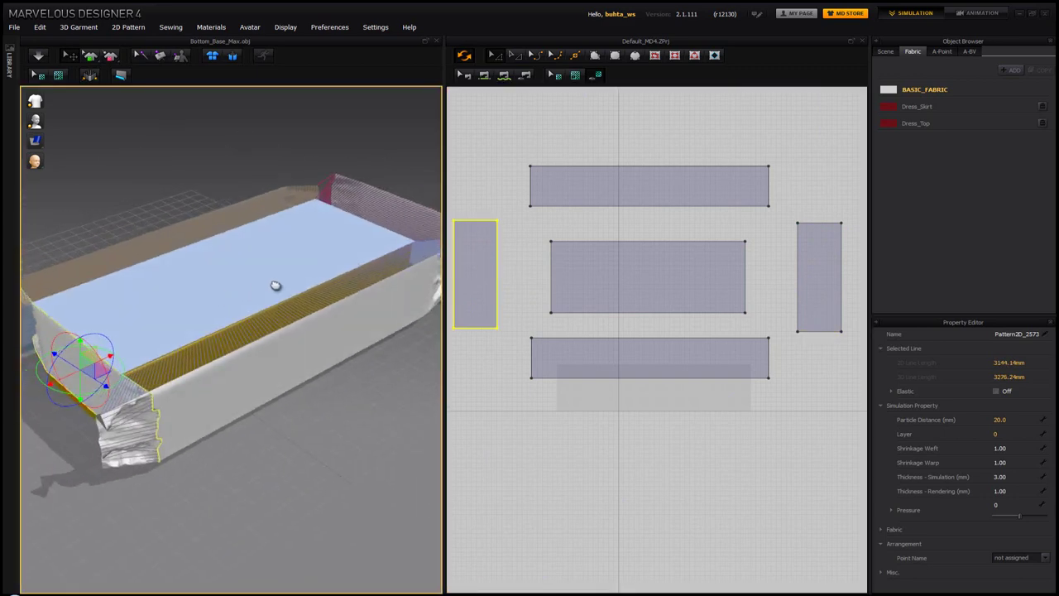
{"action": "right_click_drag", "start_coordinate": [275, 286], "coordinate": [254, 329]}
{"action": "left_click_drag", "start_coordinate": [193, 348], "coordinate": [132, 391]}
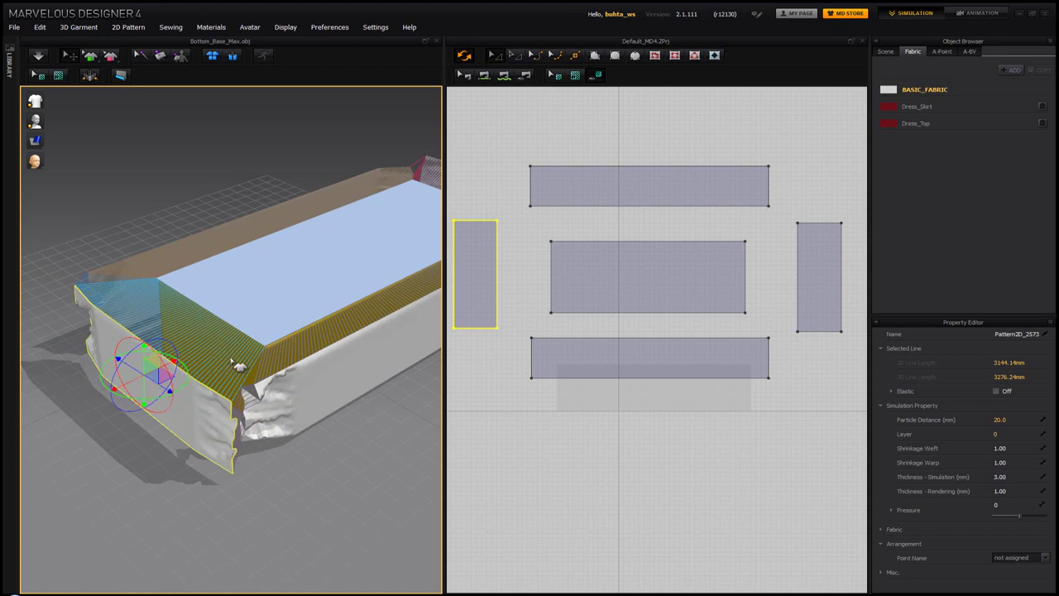
Step: Simulate the drape until the gathered skirt hangs around the table, then stop it
{"action": "key", "text": "space"}
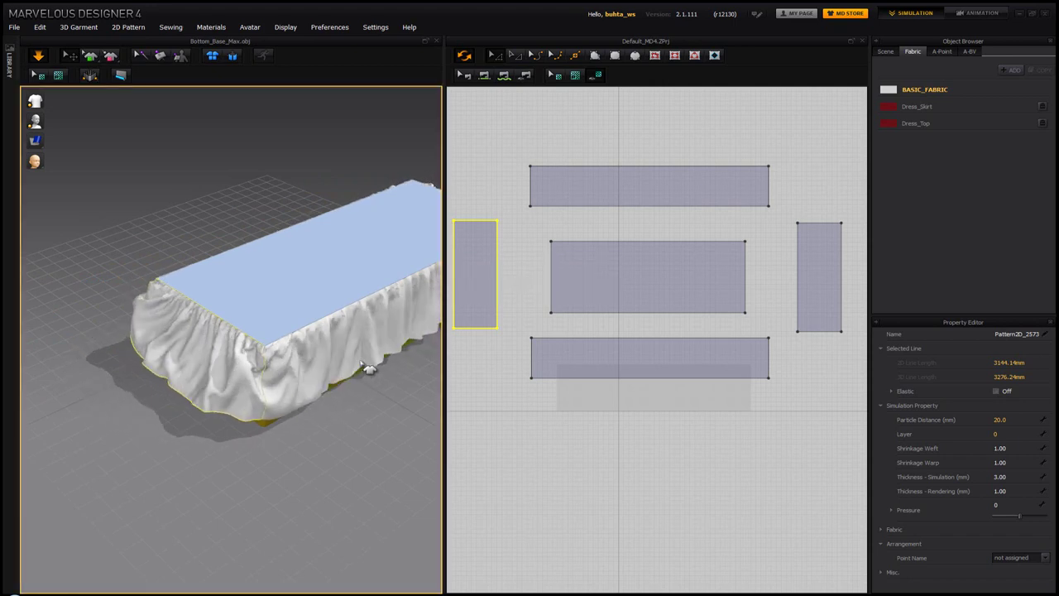
{"action": "right_click_drag", "start_coordinate": [372, 369], "coordinate": [260, 362]}
{"action": "scroll", "coordinate": [260, 363], "scroll_direction": "up", "scroll_amount": 5}
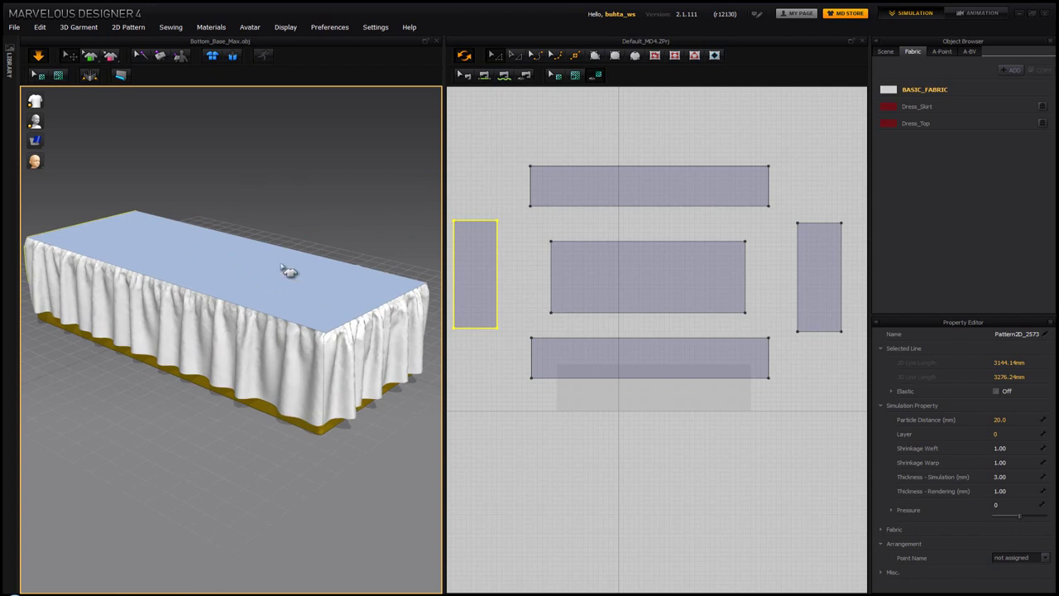
{"action": "key", "text": "space"}
{"action": "right_click_drag", "start_coordinate": [369, 427], "coordinate": [325, 387]}
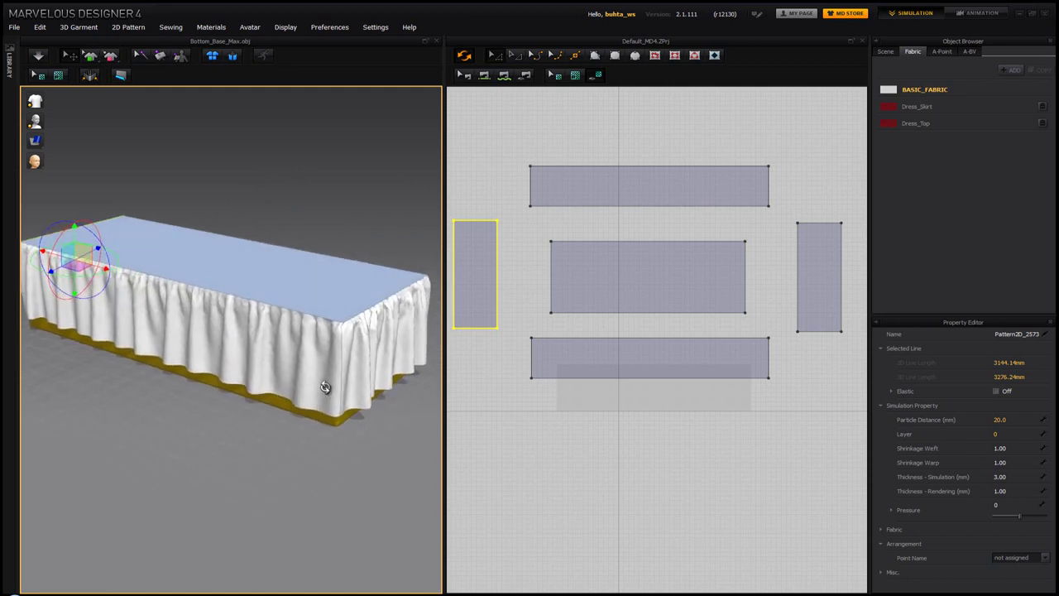
{"action": "left_click", "coordinate": [648, 423]}
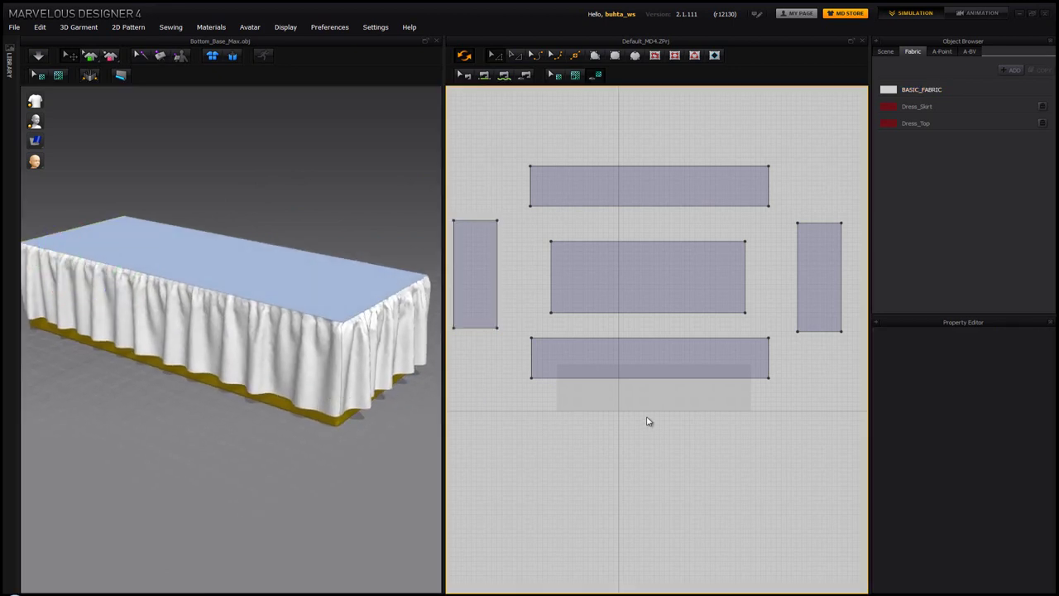
Step: Copy the front skirt panel pattern and place the pasted copy directly below the original
{"action": "left_click", "coordinate": [627, 365]}
{"action": "scroll", "coordinate": [612, 392], "scroll_direction": "down", "scroll_amount": 2}
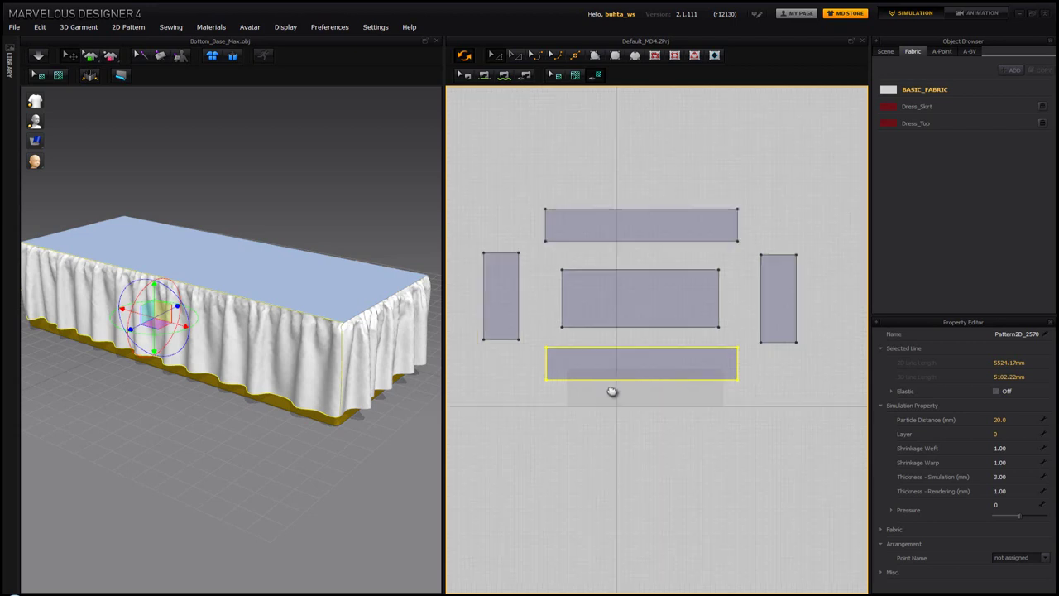
{"action": "scroll", "coordinate": [598, 390], "scroll_direction": "up", "scroll_amount": 4}
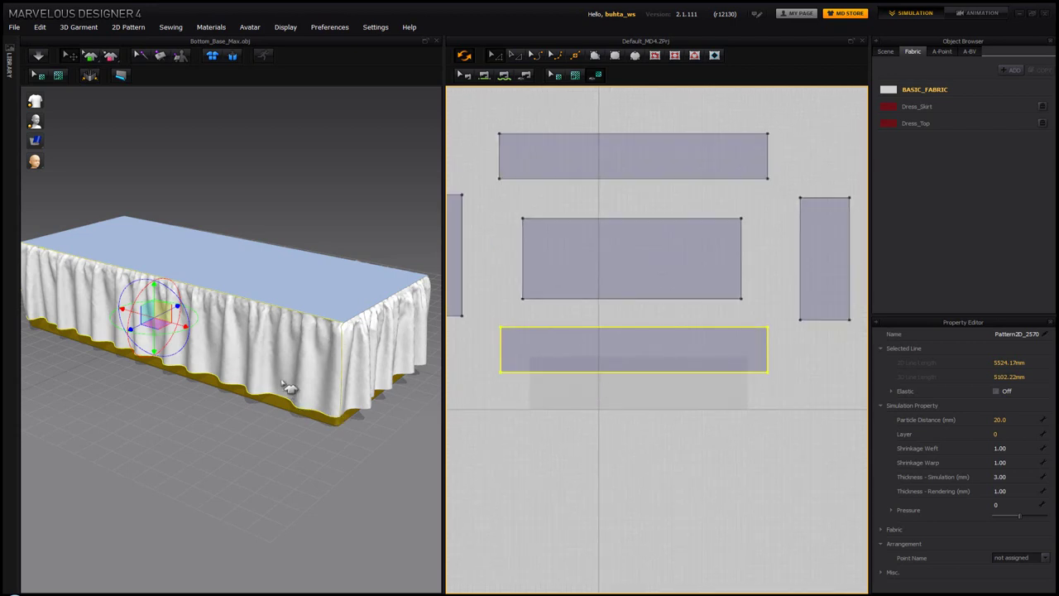
{"action": "mouse_move", "coordinate": [313, 374]}
{"action": "right_mouse_down"}
{"action": "mouse_move", "coordinate": [293, 378]}
{"action": "mouse_move", "coordinate": [304, 379]}
{"action": "right_mouse_up"}
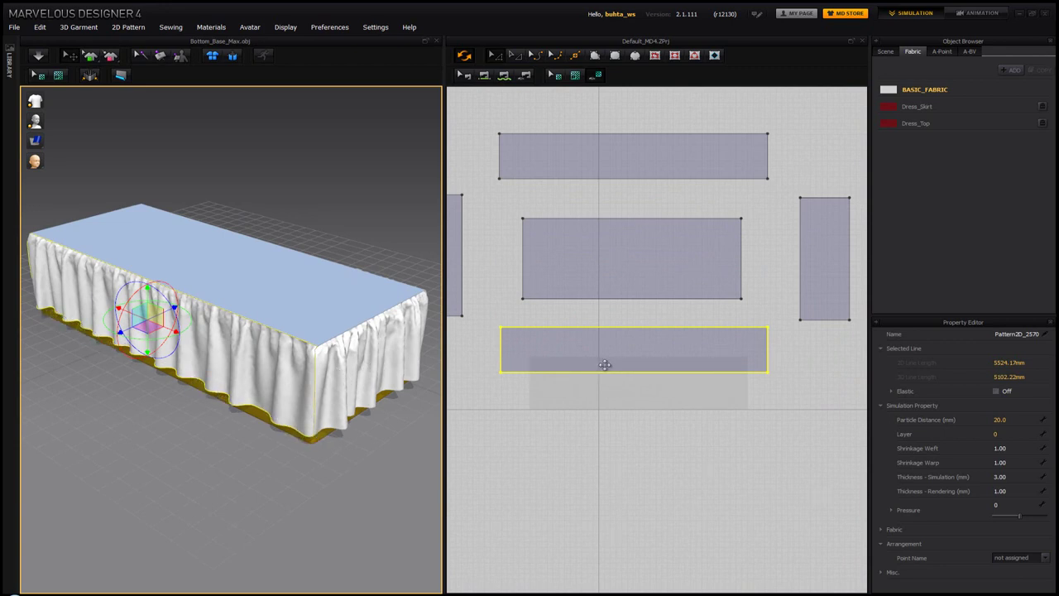
{"action": "left_click_drag", "start_coordinate": [606, 403], "coordinate": [635, 407]}
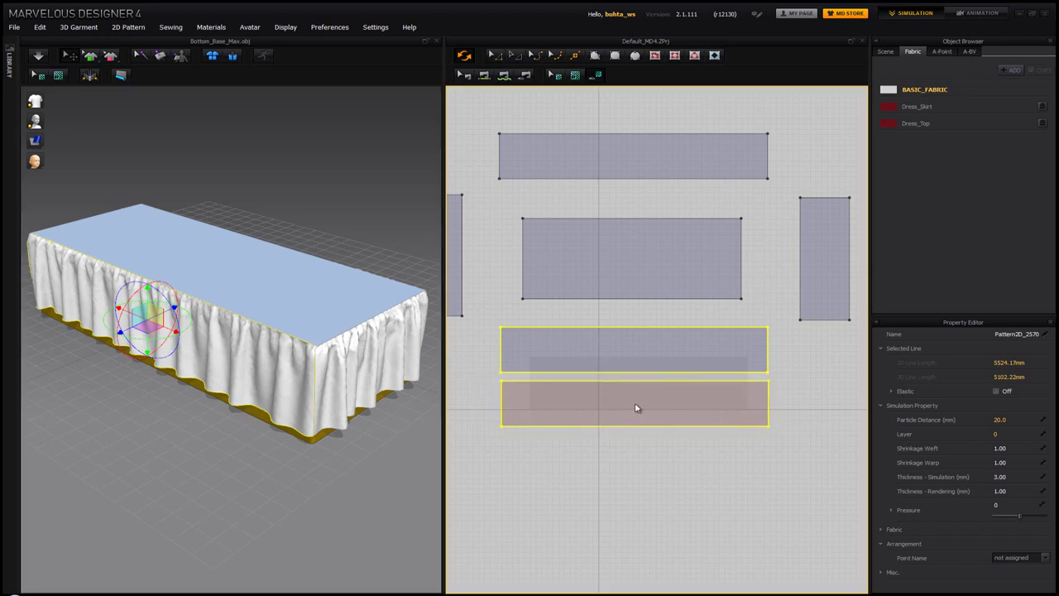
Step: Drop the copied panel and lift it up against the table as a second layer
{"action": "left_click", "coordinate": [636, 407]}
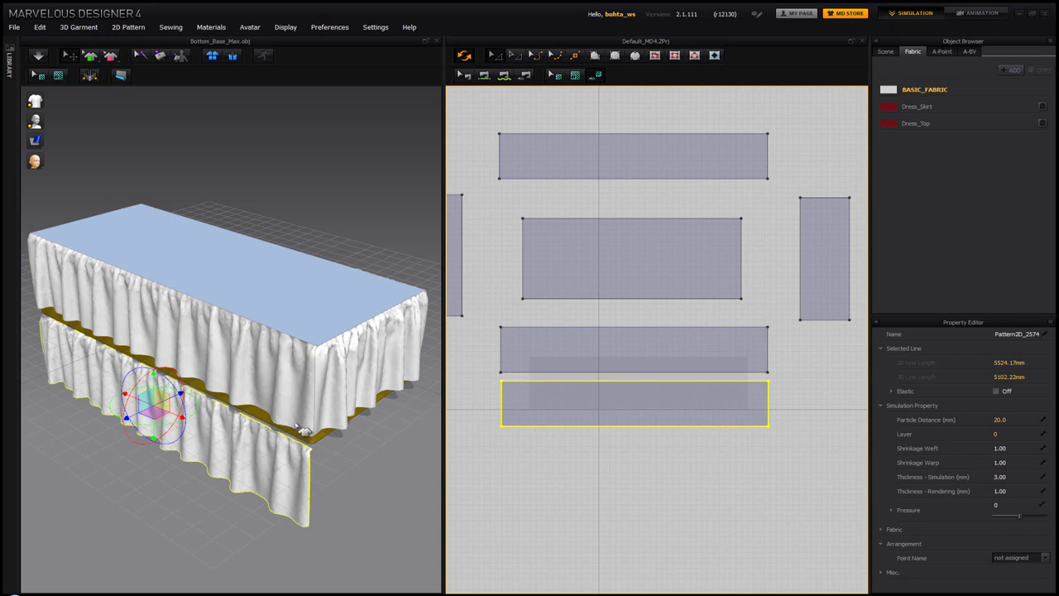
{"action": "right_click_drag", "start_coordinate": [302, 429], "coordinate": [289, 422]}
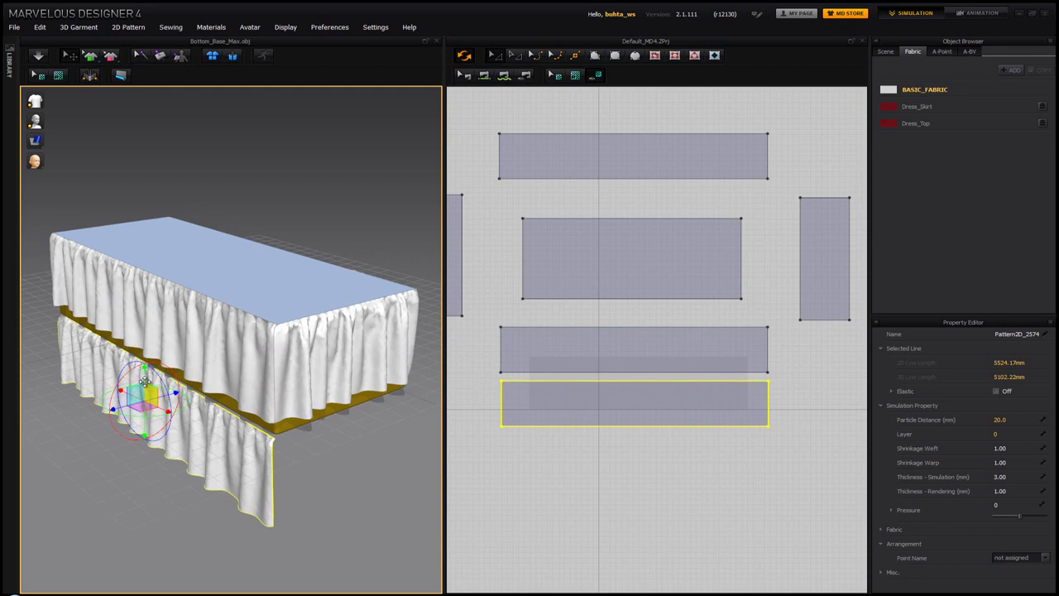
{"action": "left_click_drag", "start_coordinate": [145, 383], "coordinate": [75, 325]}
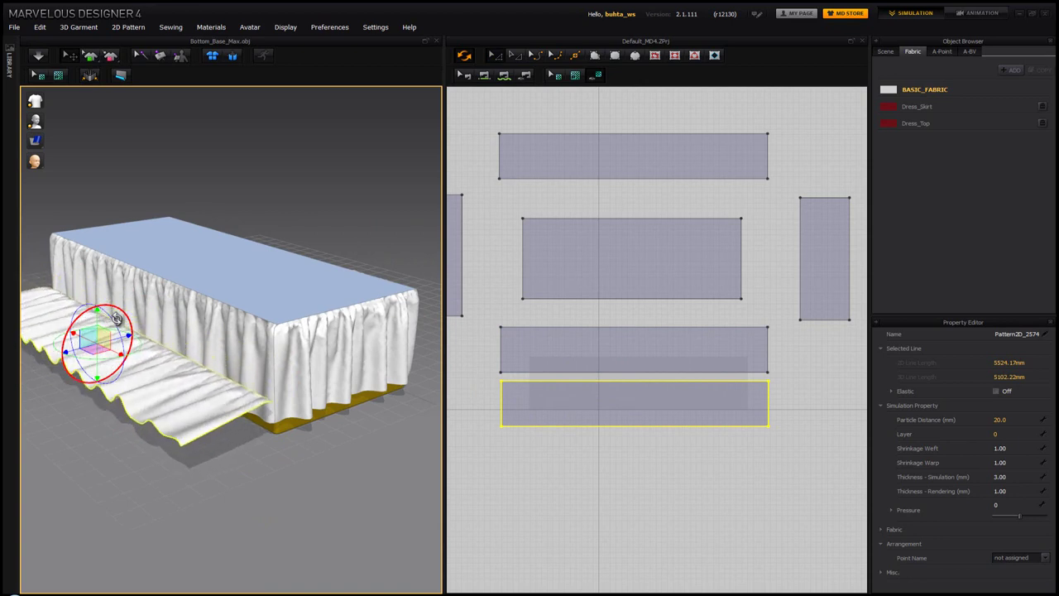
Step: Raise the copied panel's bottom edge to cut it down to a narrow strip
{"action": "left_click", "coordinate": [597, 440]}
{"action": "left_click_drag", "start_coordinate": [610, 427], "coordinate": [605, 411]}
{"action": "right_click_drag", "start_coordinate": [217, 310], "coordinate": [293, 301]}
Step: Sew the skirt panel's bottom edge to the narrow strip's top edge with Segment Sewing
{"action": "left_click", "coordinate": [485, 74]}
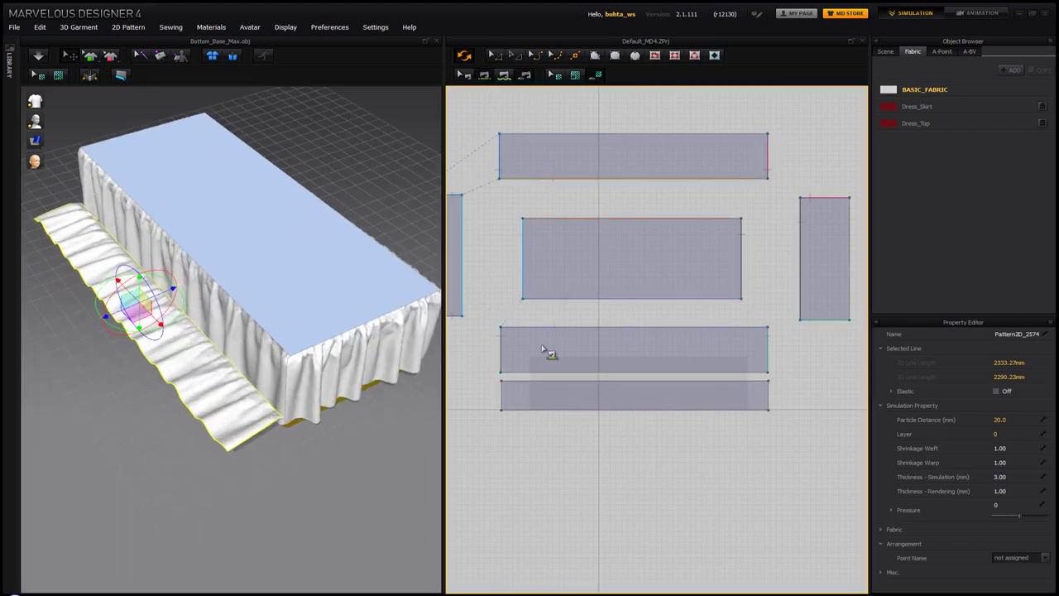
{"action": "left_click", "coordinate": [539, 381]}
{"action": "left_click", "coordinate": [546, 374]}
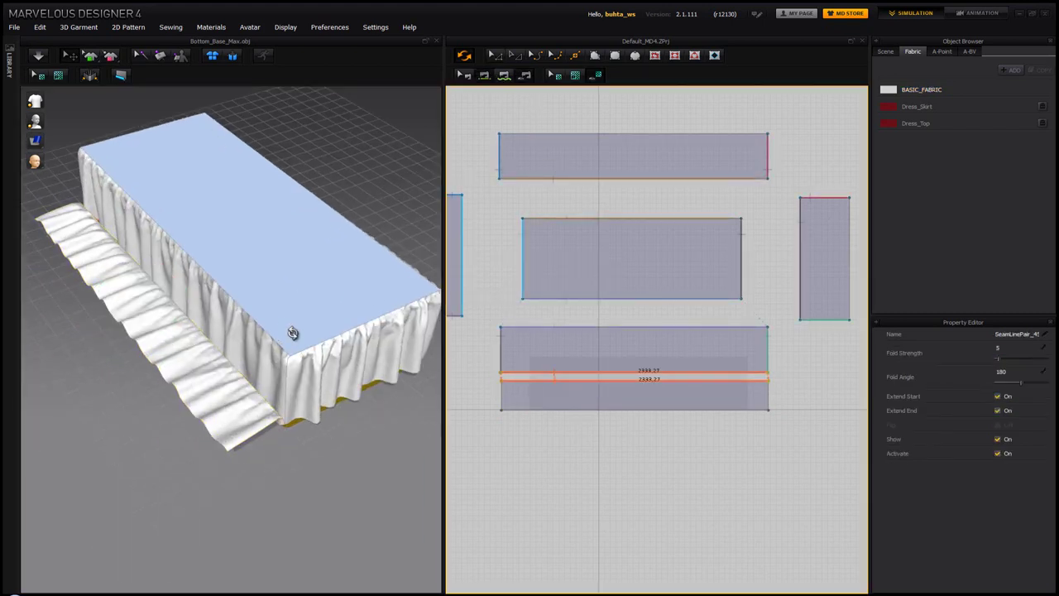
{"action": "right_click_drag", "start_coordinate": [293, 333], "coordinate": [276, 301]}
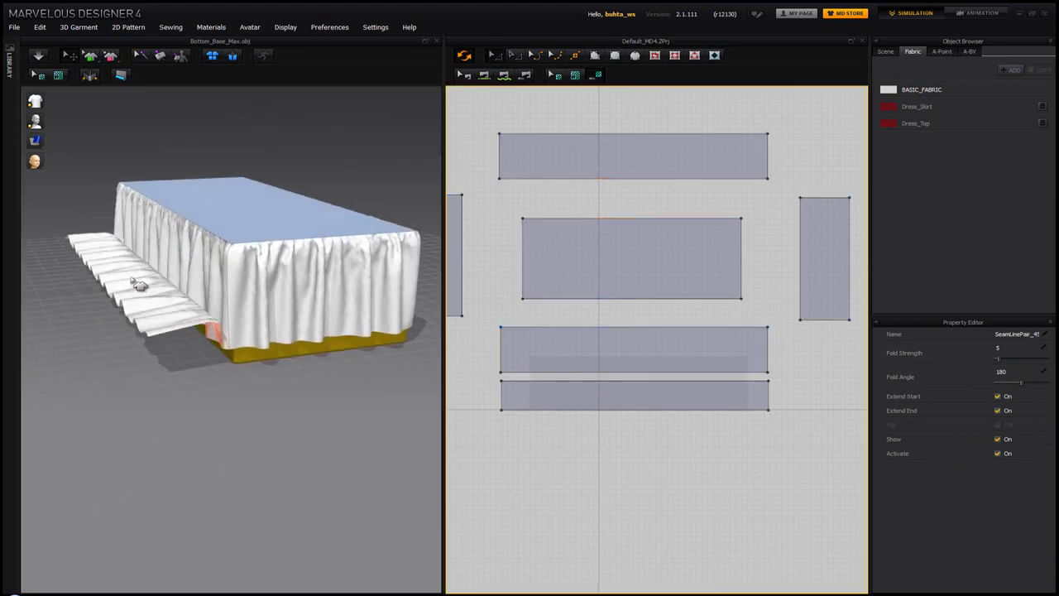
Step: Select the strip and simulate so it drapes as a band below the skirt hem
{"action": "left_click", "coordinate": [129, 251]}
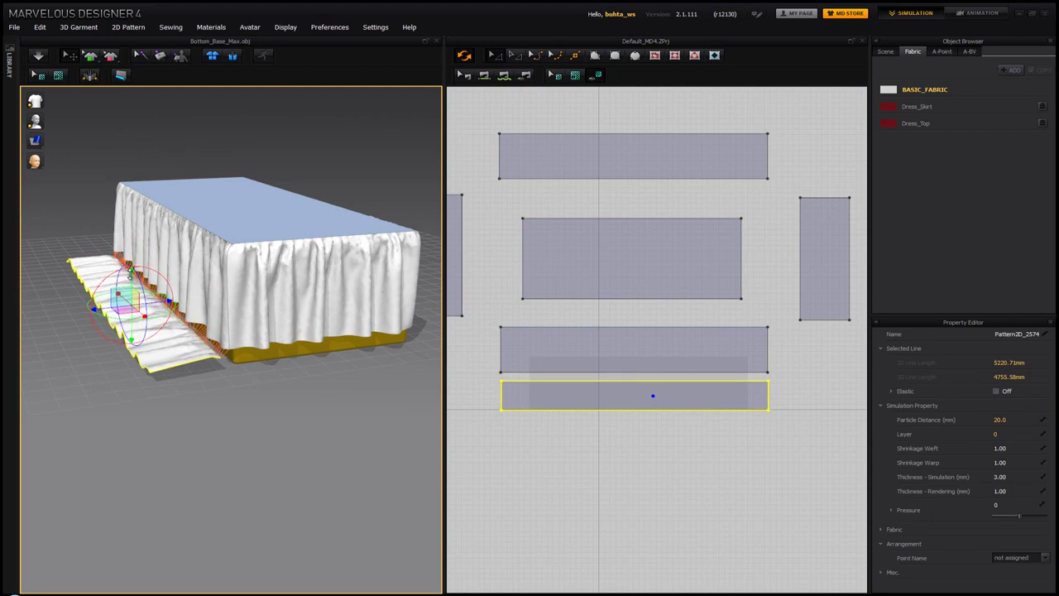
{"action": "key", "text": "space"}
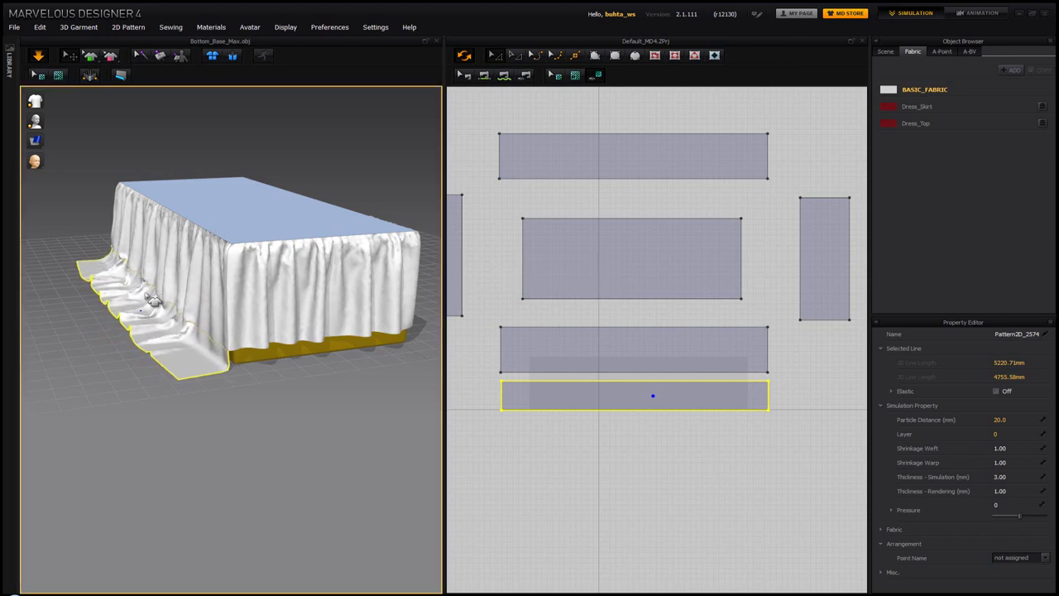
{"action": "left_click", "coordinate": [153, 302]}
{"action": "right_click_drag", "start_coordinate": [153, 302], "coordinate": [339, 413]}
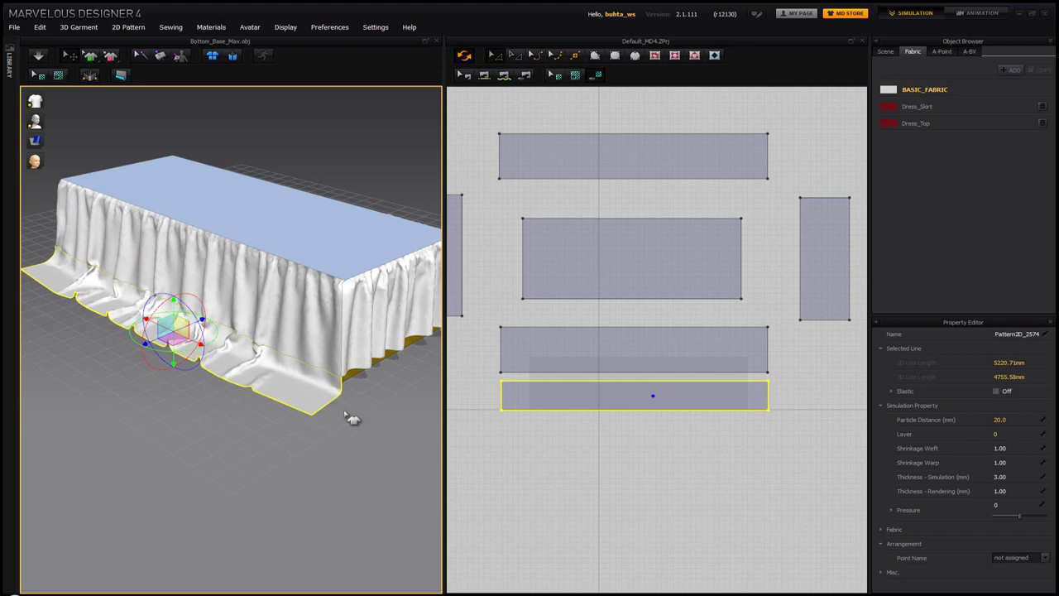
{"action": "left_click", "coordinate": [368, 422]}
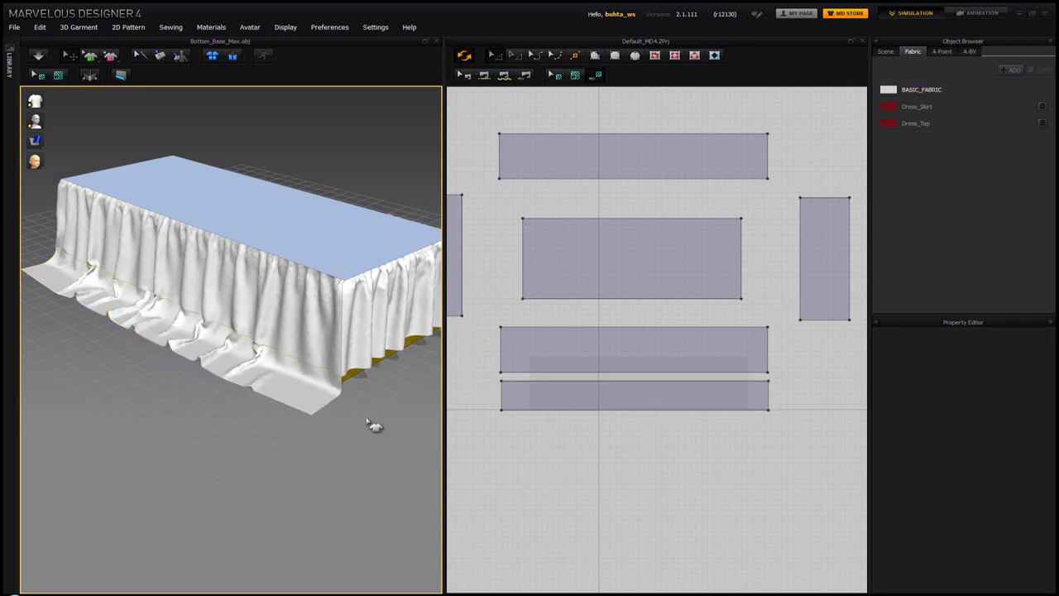
Step: Shorten the ruffle strip by entering a new bottom-edge length and raising that edge
{"action": "left_click", "coordinate": [549, 404]}
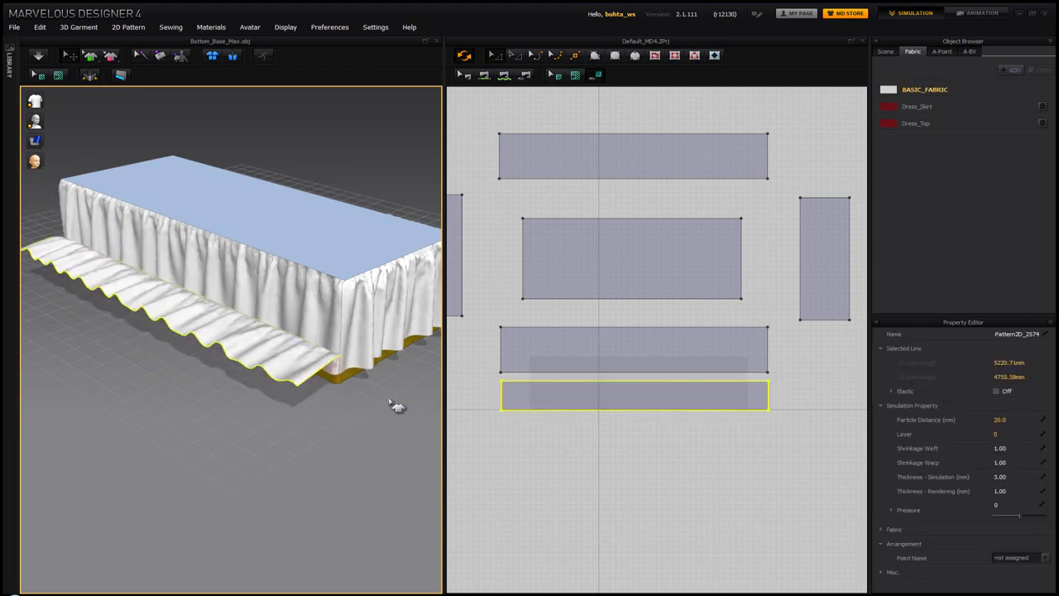
{"action": "left_click", "coordinate": [634, 409]}
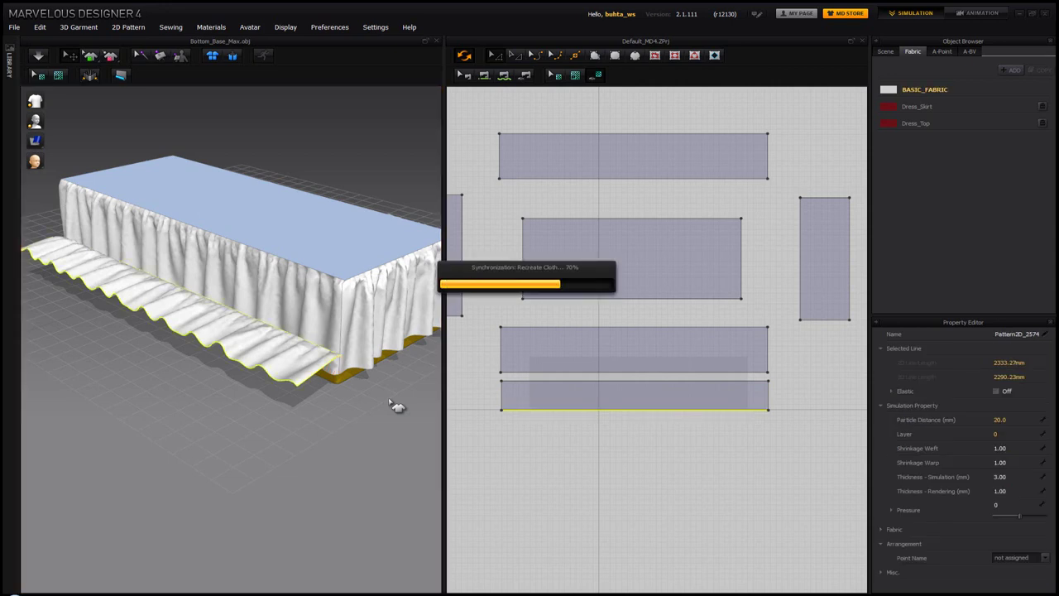
{"action": "key", "text": "Return"}
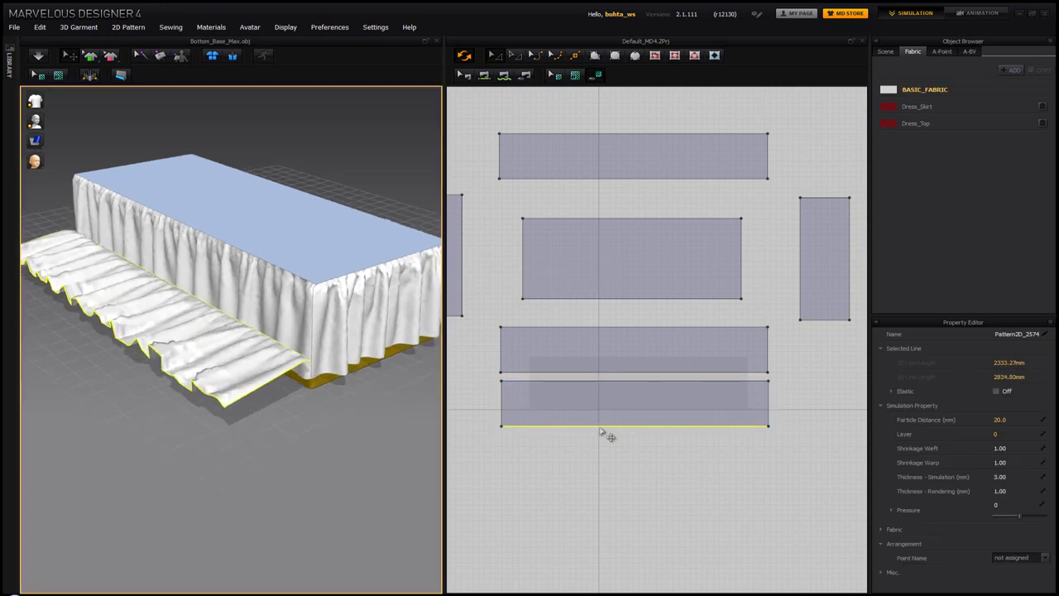
{"action": "left_click_drag", "start_coordinate": [601, 431], "coordinate": [601, 401]}
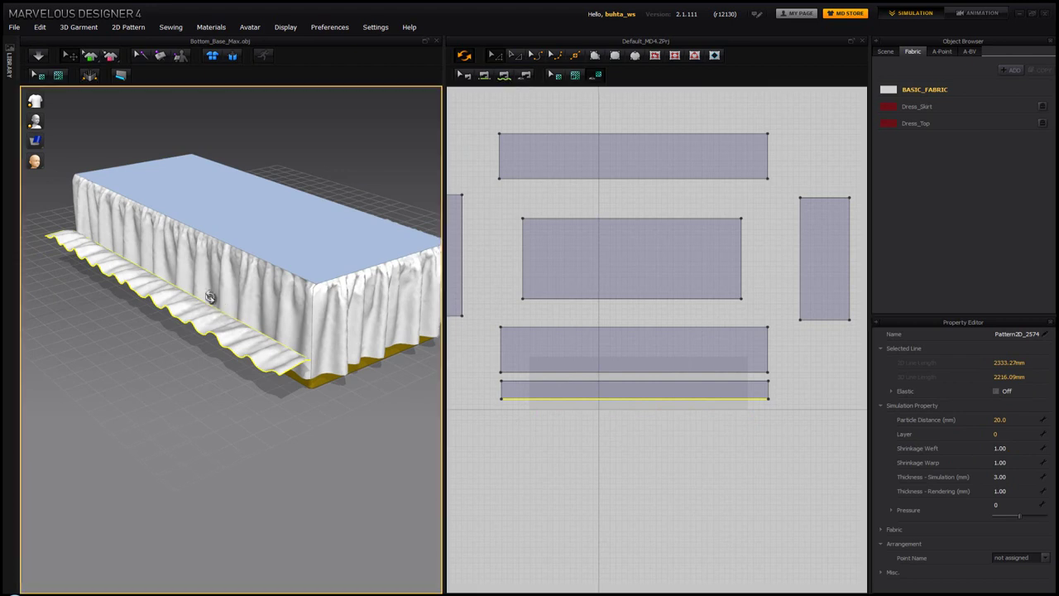
Step: Lower the ruffle piece beside the table's front using the gizmo's green axis
{"action": "right_click_drag", "start_coordinate": [224, 314], "coordinate": [171, 287]}
{"action": "left_click", "coordinate": [156, 278]}
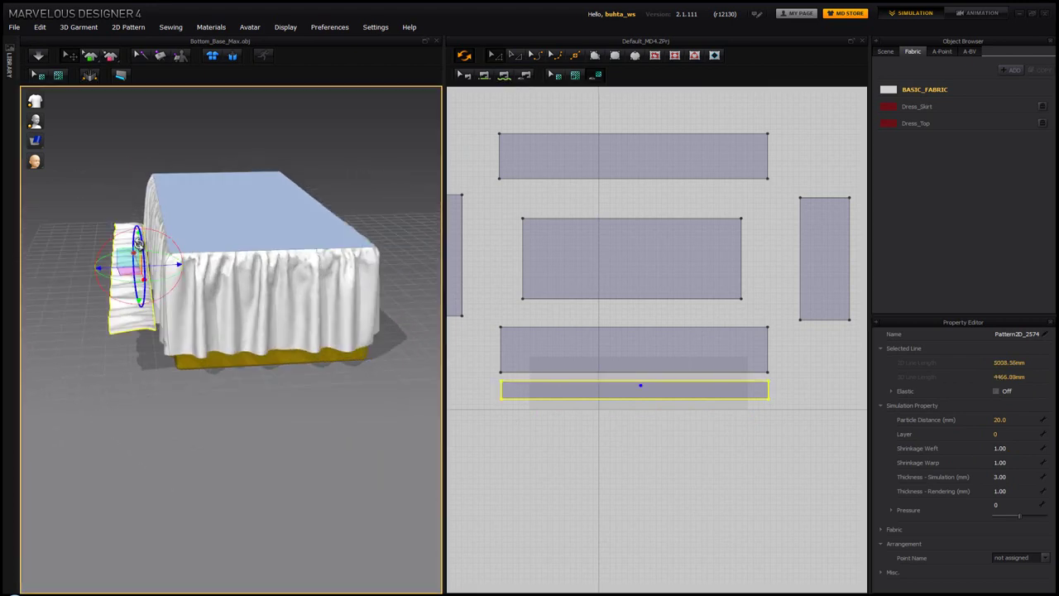
{"action": "right_click_drag", "start_coordinate": [138, 241], "coordinate": [152, 256]}
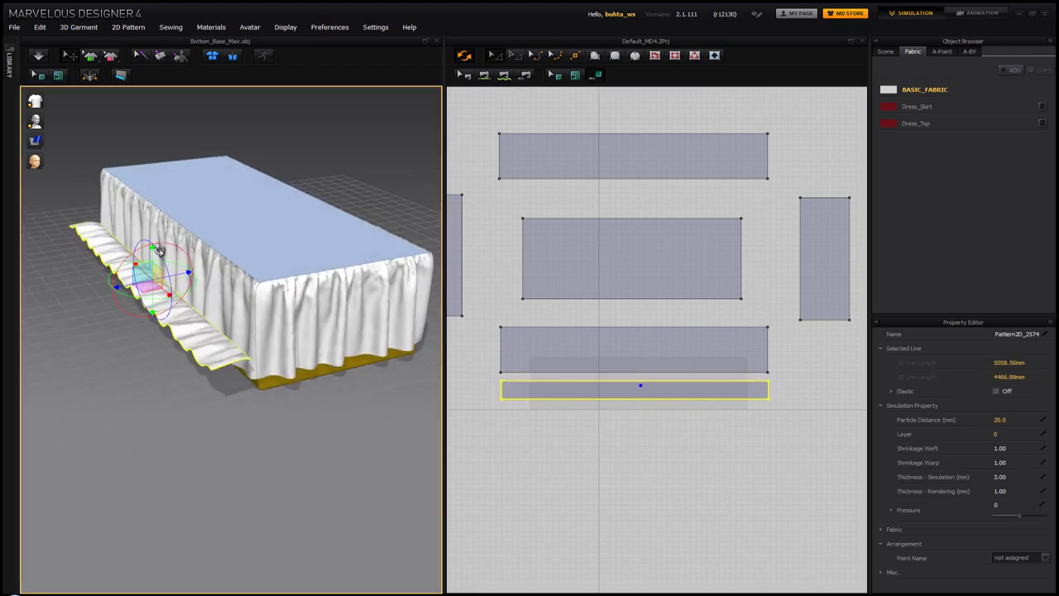
{"action": "left_click_drag", "start_coordinate": [152, 255], "coordinate": [150, 276]}
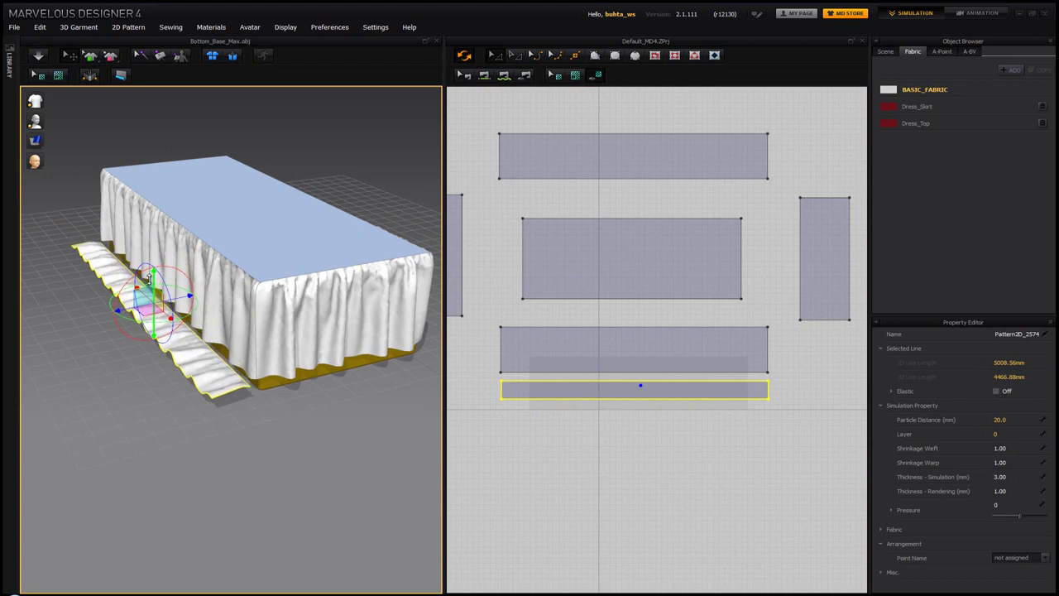
{"action": "right_click_drag", "start_coordinate": [213, 336], "coordinate": [250, 337]}
Step: Re-sew the skirt panel's bottom edge to the ruffle's top edge and simulate the drape
{"action": "left_click", "coordinate": [504, 75]}
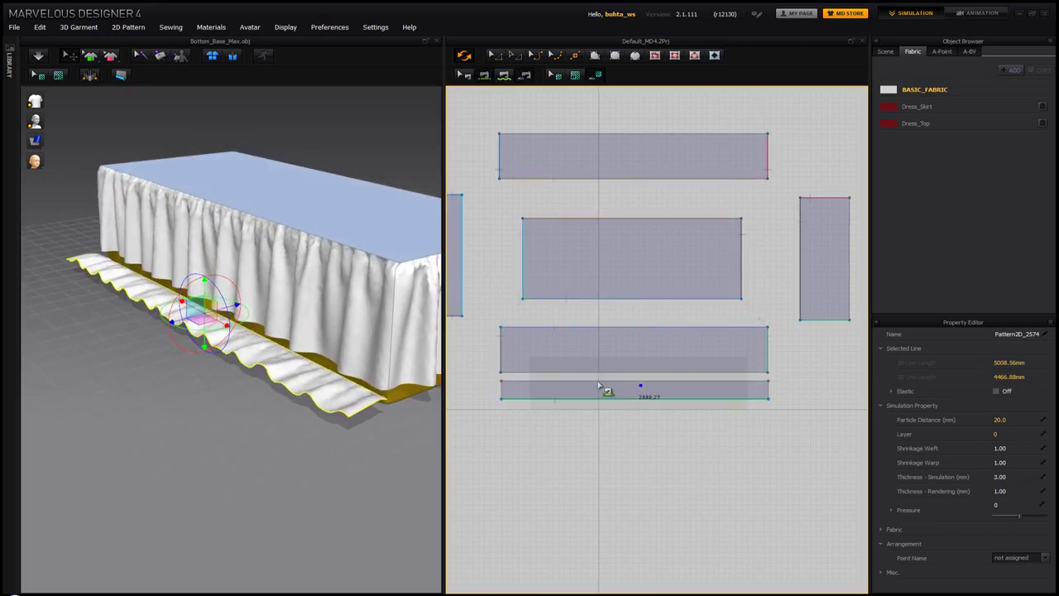
{"action": "left_click", "coordinate": [562, 384]}
{"action": "left_click", "coordinate": [561, 374]}
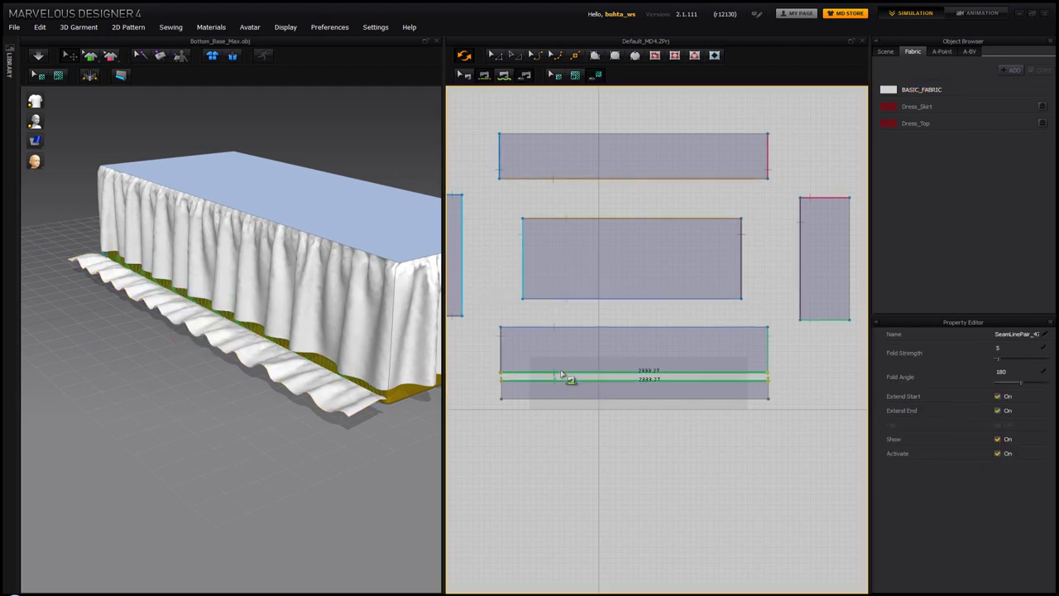
{"action": "right_click_drag", "start_coordinate": [296, 345], "coordinate": [287, 326]}
{"action": "key", "text": "space"}
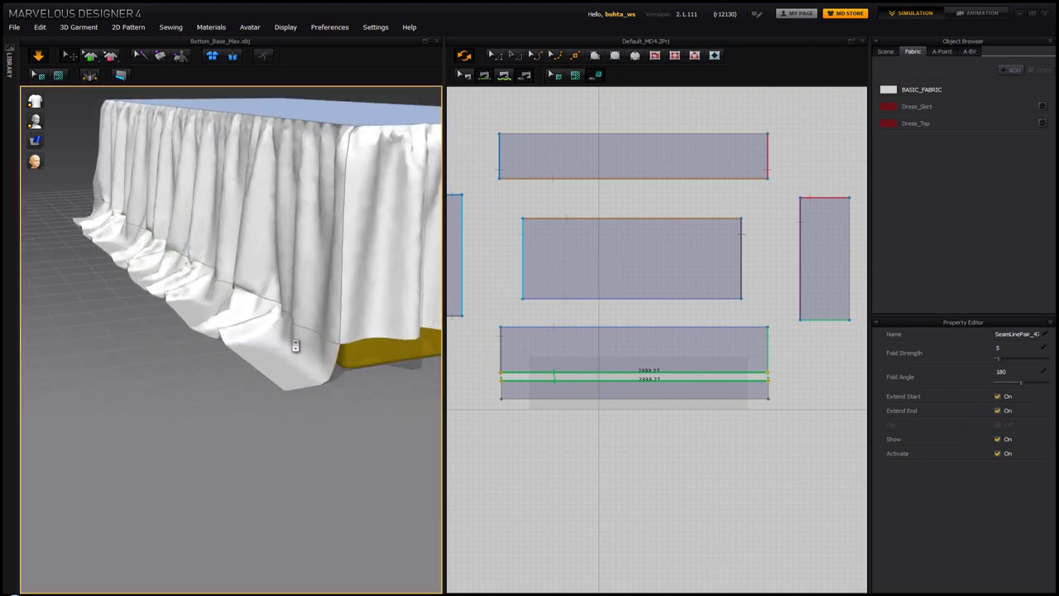
Step: Nudge the ruffle's bottom edge up slightly to trim the strip a little more
{"action": "left_click", "coordinate": [499, 58]}
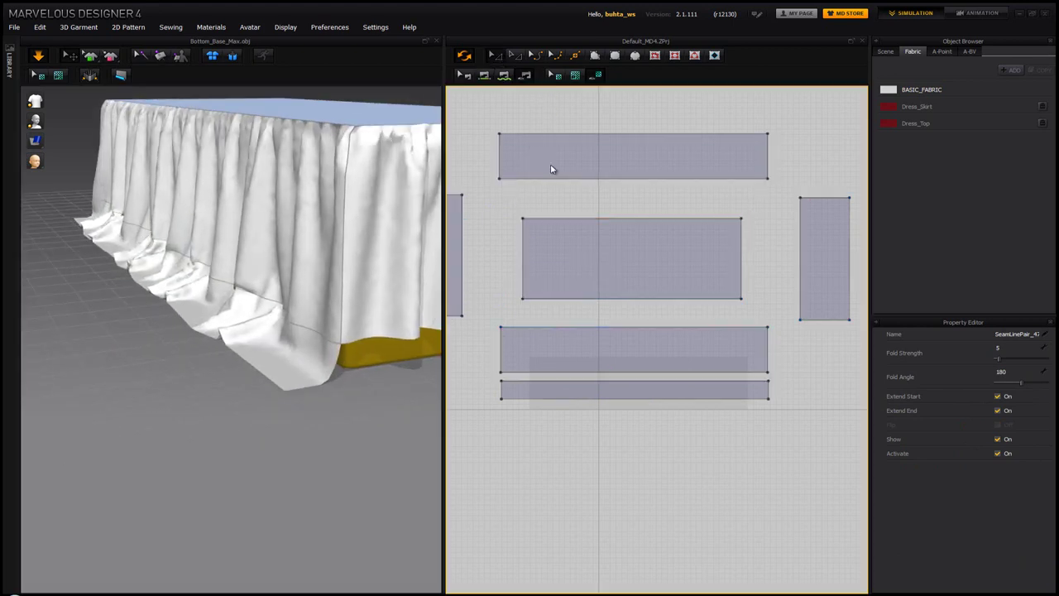
{"action": "left_click", "coordinate": [586, 400]}
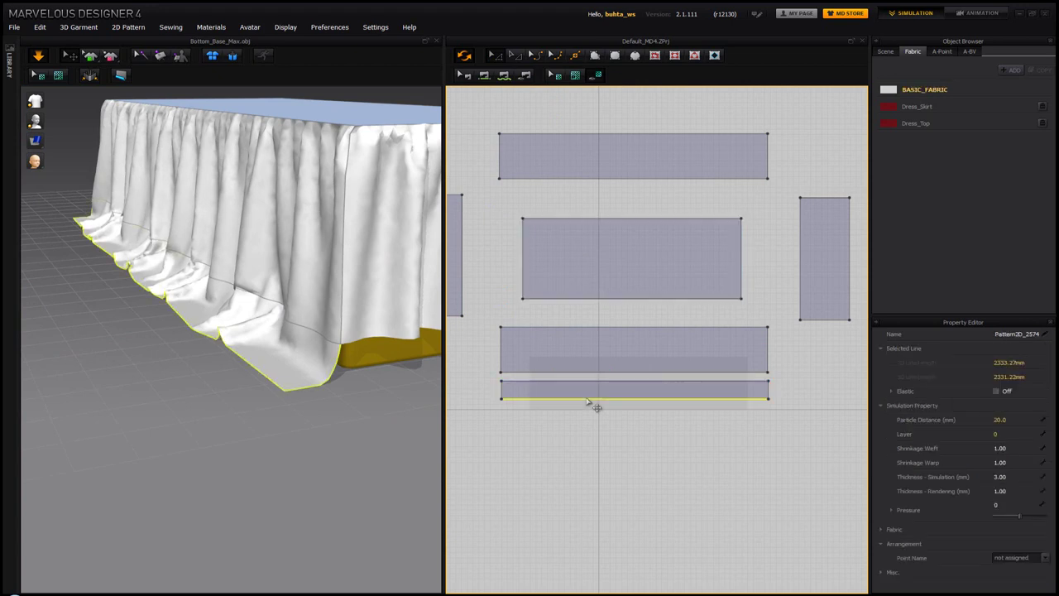
{"action": "left_click_drag", "start_coordinate": [587, 400], "coordinate": [591, 402]}
{"action": "right_click_drag", "start_coordinate": [356, 348], "coordinate": [369, 350]}
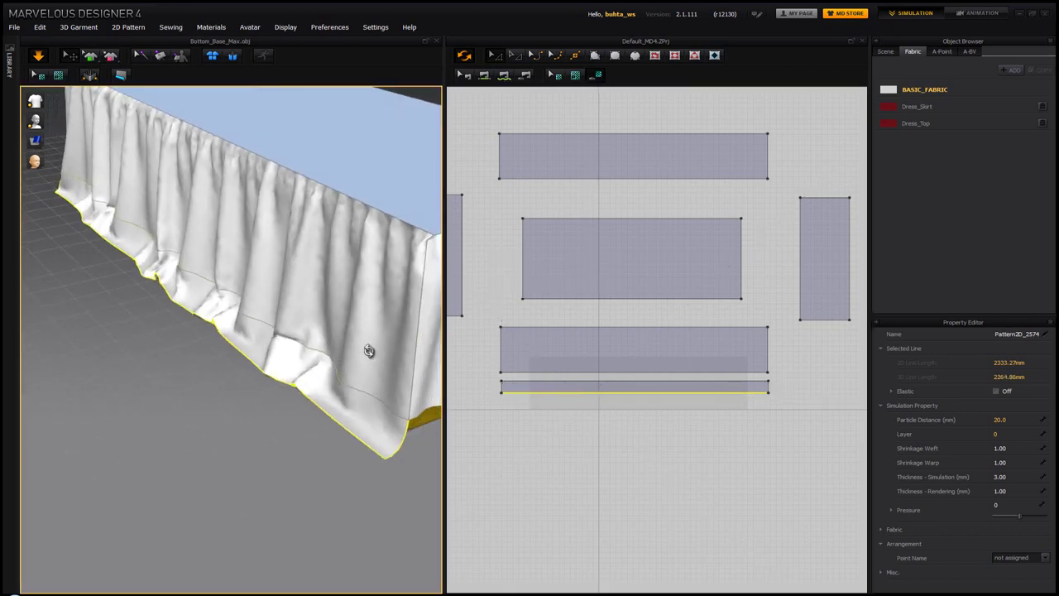
{"action": "left_click", "coordinate": [544, 408]}
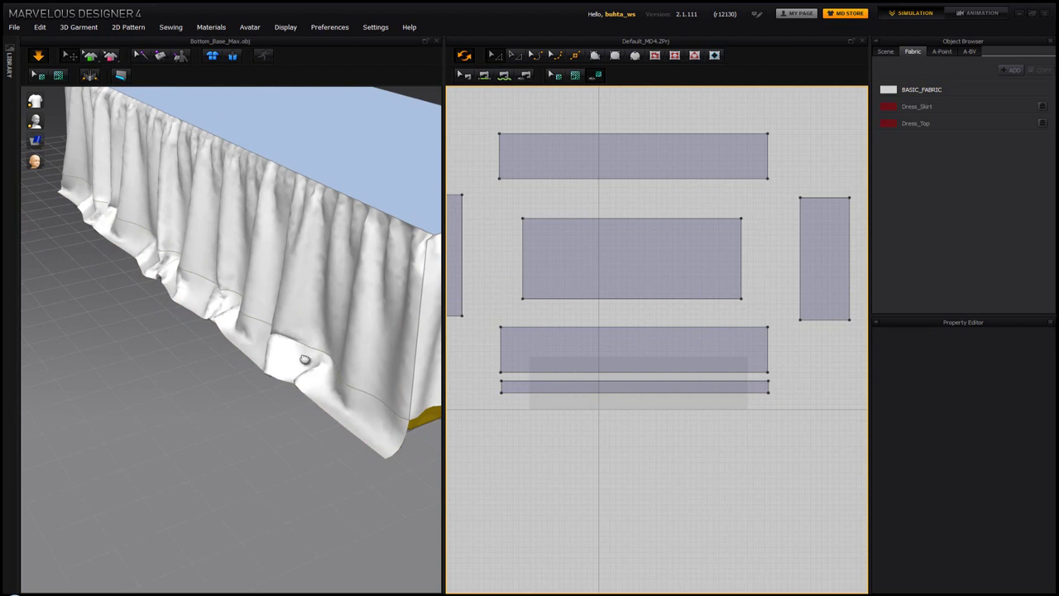
{"action": "scroll", "coordinate": [303, 362], "scroll_direction": "up", "scroll_amount": 2}
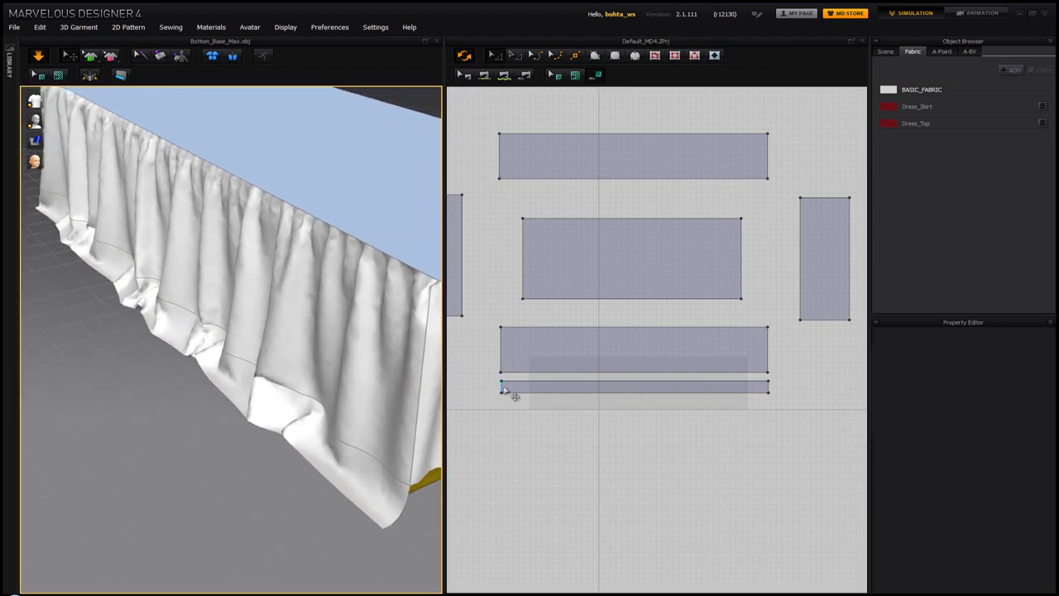
{"action": "scroll", "coordinate": [521, 386], "scroll_direction": "down", "scroll_amount": 4}
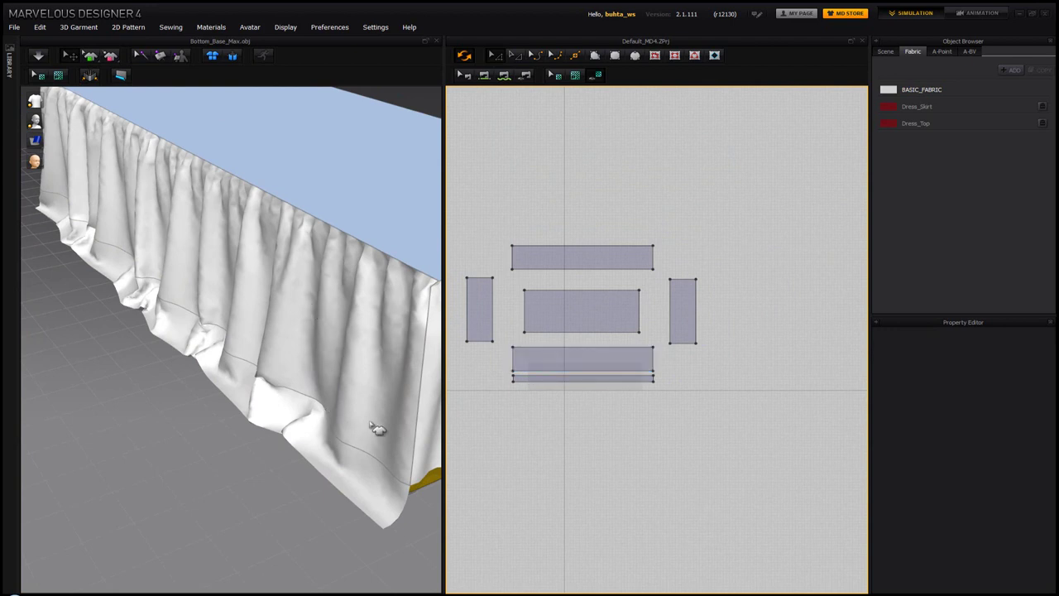
Step: Drag the thin bottom strip's left edge further left to lengthen it past the skirt panel
{"action": "left_click_drag", "start_coordinate": [552, 378], "coordinate": [542, 397]}
{"action": "left_click", "coordinate": [502, 393]}
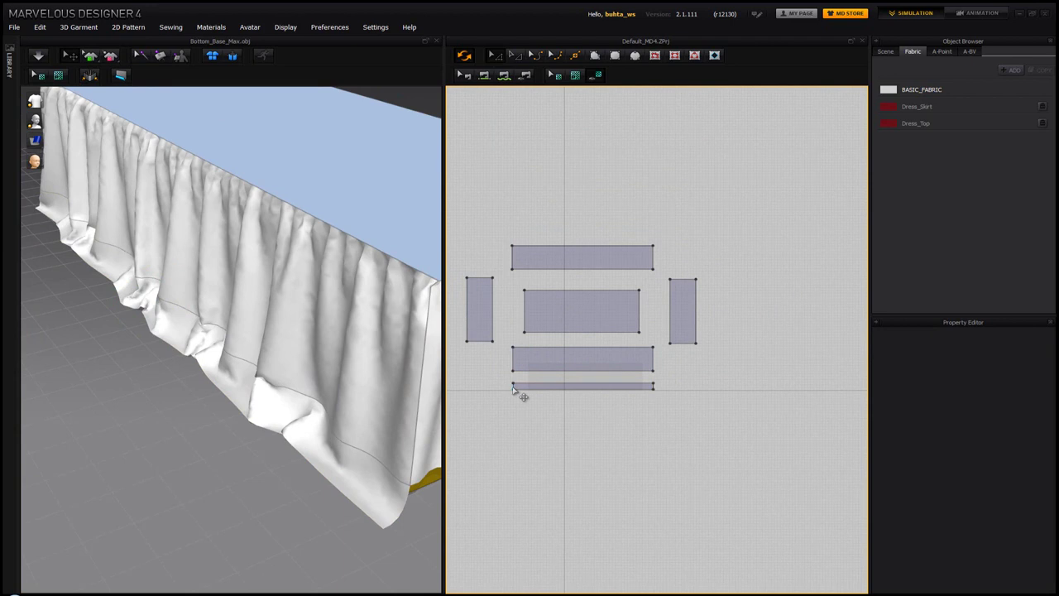
{"action": "scroll", "coordinate": [513, 388], "scroll_direction": "down", "scroll_amount": 1}
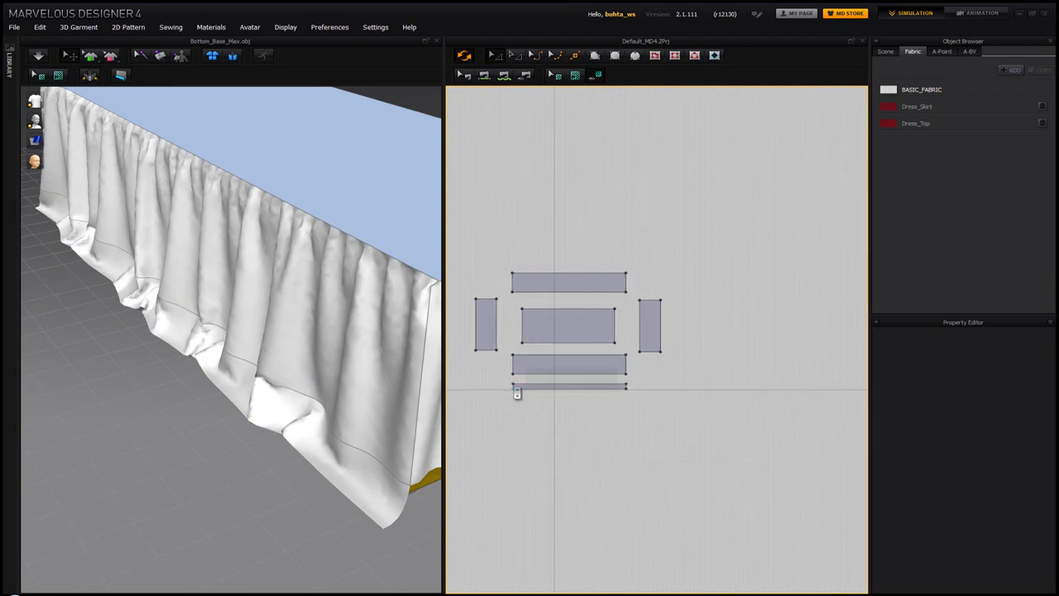
{"action": "scroll", "coordinate": [513, 388], "scroll_direction": "up", "scroll_amount": 6}
{"action": "left_click", "coordinate": [514, 385]}
{"action": "left_click_drag", "start_coordinate": [527, 393], "coordinate": [470, 392]}
{"action": "scroll", "coordinate": [599, 379], "scroll_direction": "down", "scroll_amount": 5}
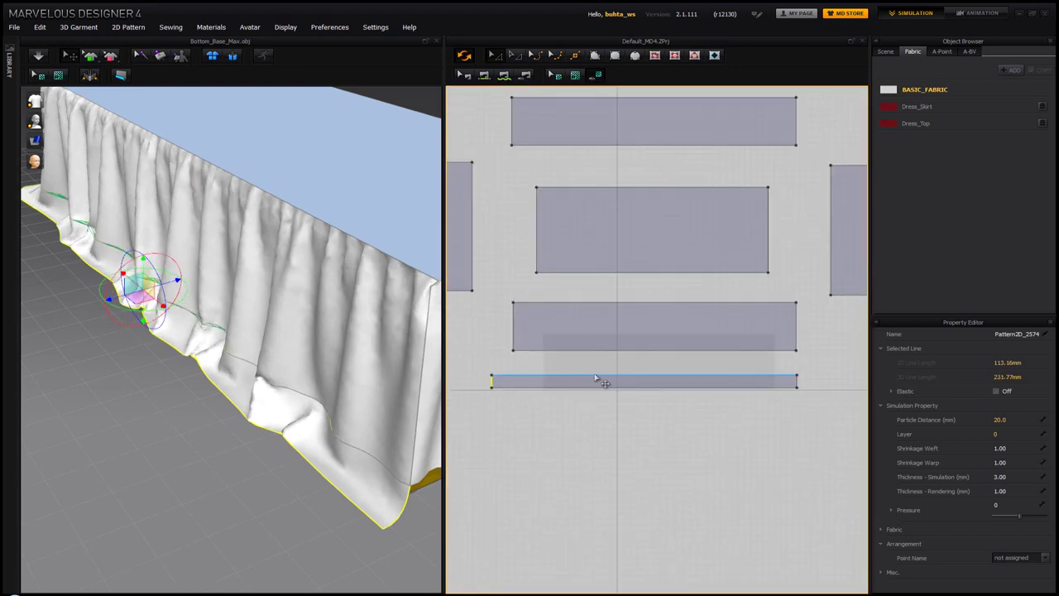
Step: Extend the strip's right end and re-simulate so it hangs in folds along the long side
{"action": "left_click_drag", "start_coordinate": [799, 385], "coordinate": [819, 381]}
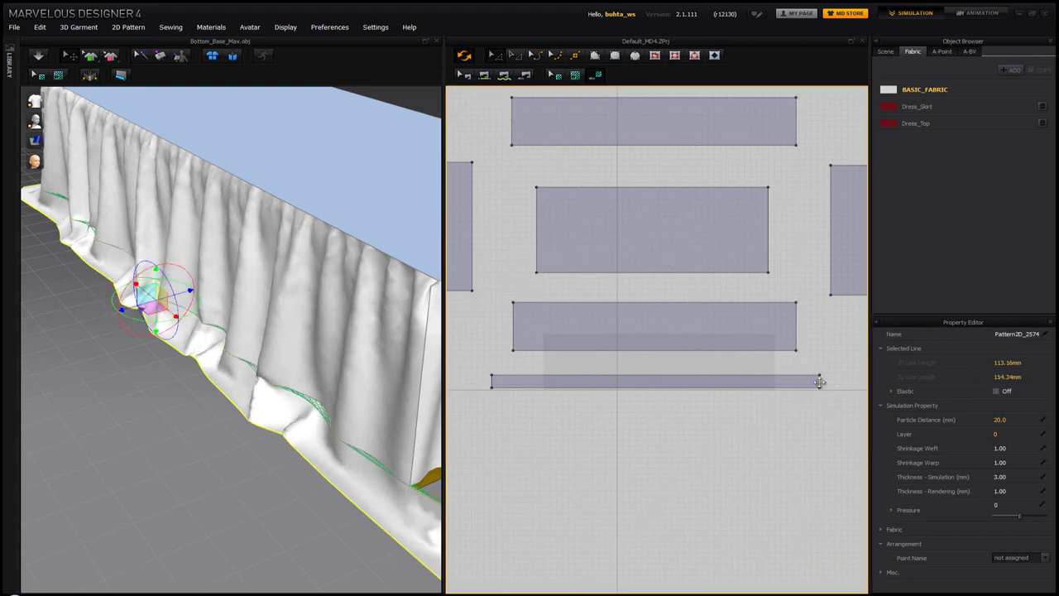
{"action": "right_click_drag", "start_coordinate": [388, 325], "coordinate": [276, 325]}
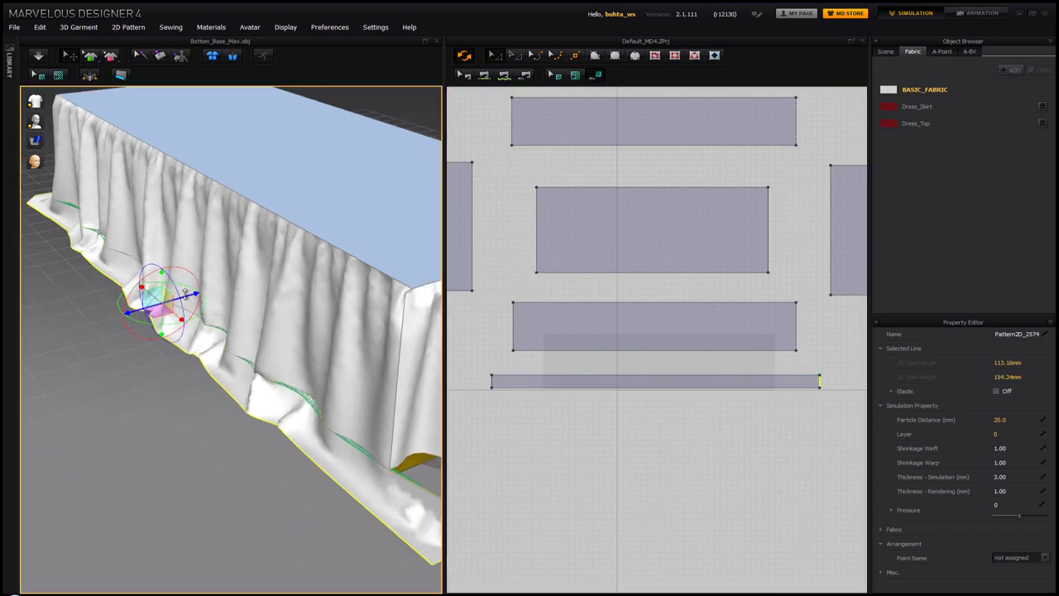
{"action": "key", "text": "space"}
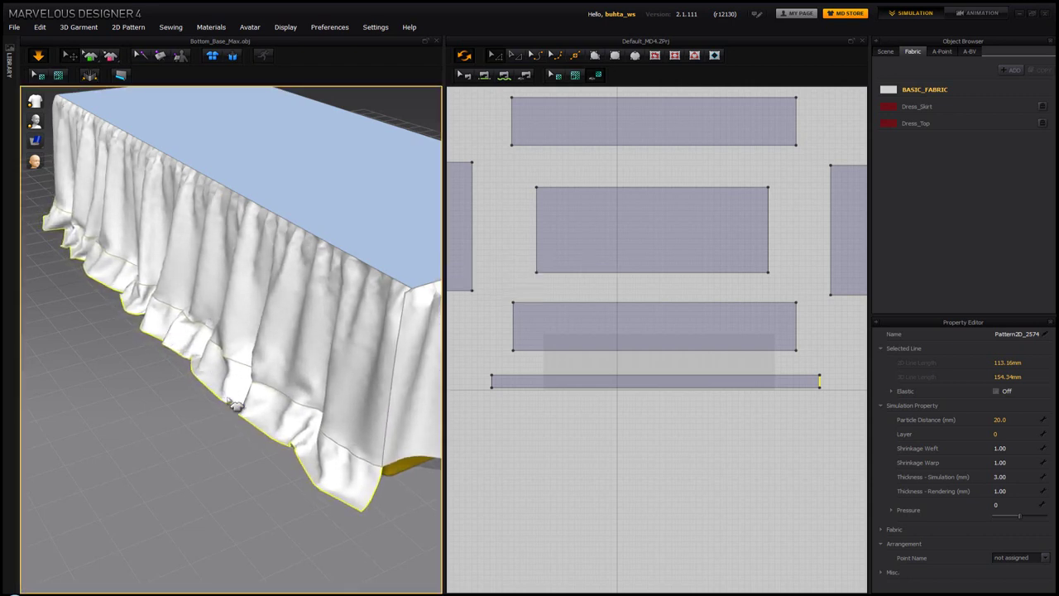
{"action": "right_click_drag", "start_coordinate": [284, 406], "coordinate": [239, 403]}
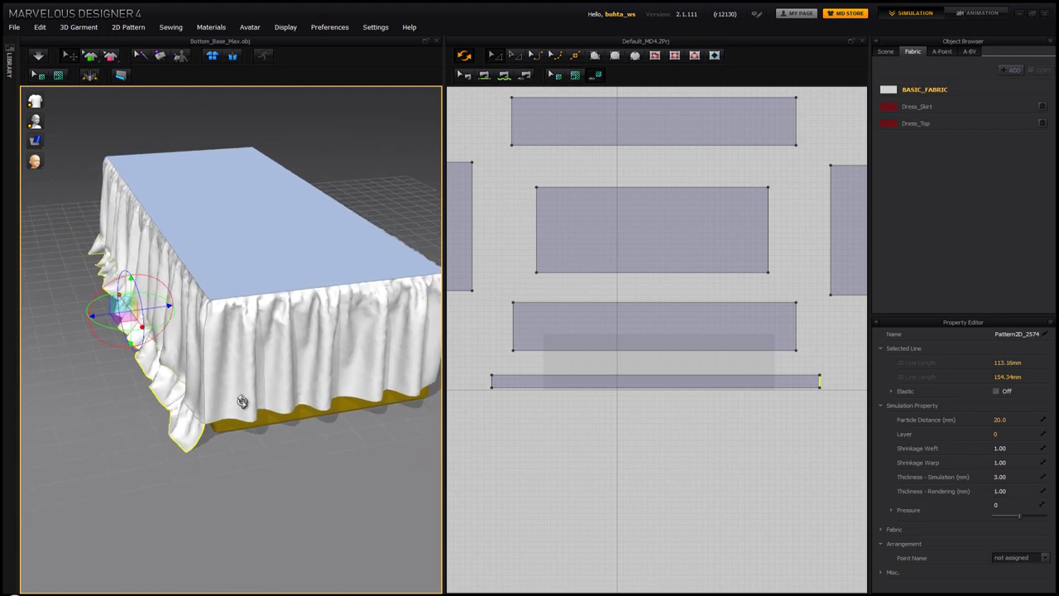
Step: Paste a copy of the thin strip and place it above the top skirt panel
{"action": "left_click", "coordinate": [643, 267]}
{"action": "right_click_drag", "start_coordinate": [643, 268], "coordinate": [604, 347]}
{"action": "scroll", "coordinate": [605, 347], "scroll_direction": "up", "scroll_amount": 1}
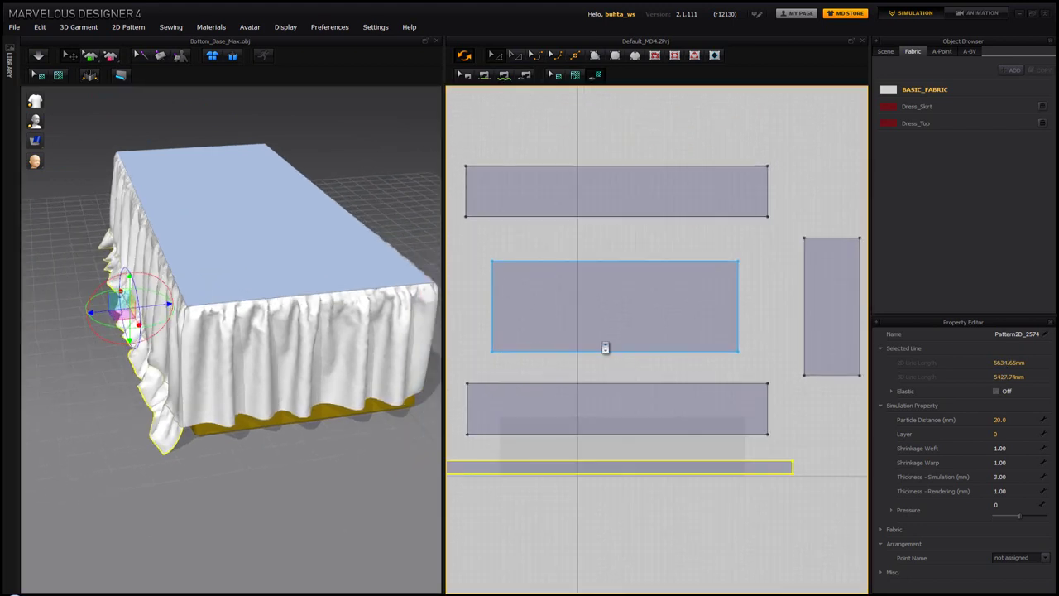
{"action": "scroll", "coordinate": [605, 348], "scroll_direction": "down", "scroll_amount": 1}
{"action": "key", "text": "ctrl+v"}
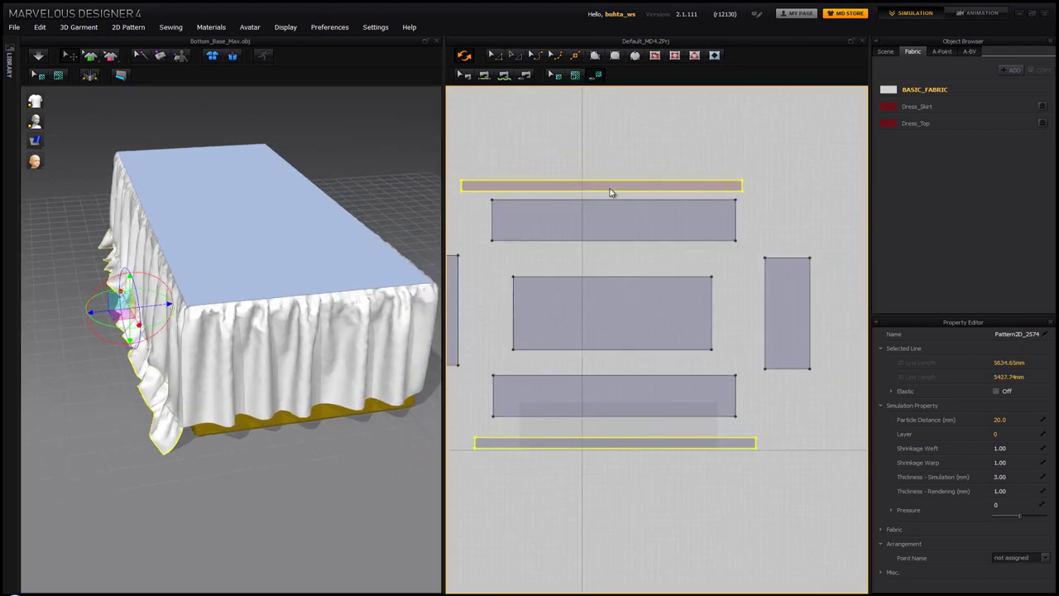
{"action": "left_click", "coordinate": [616, 186]}
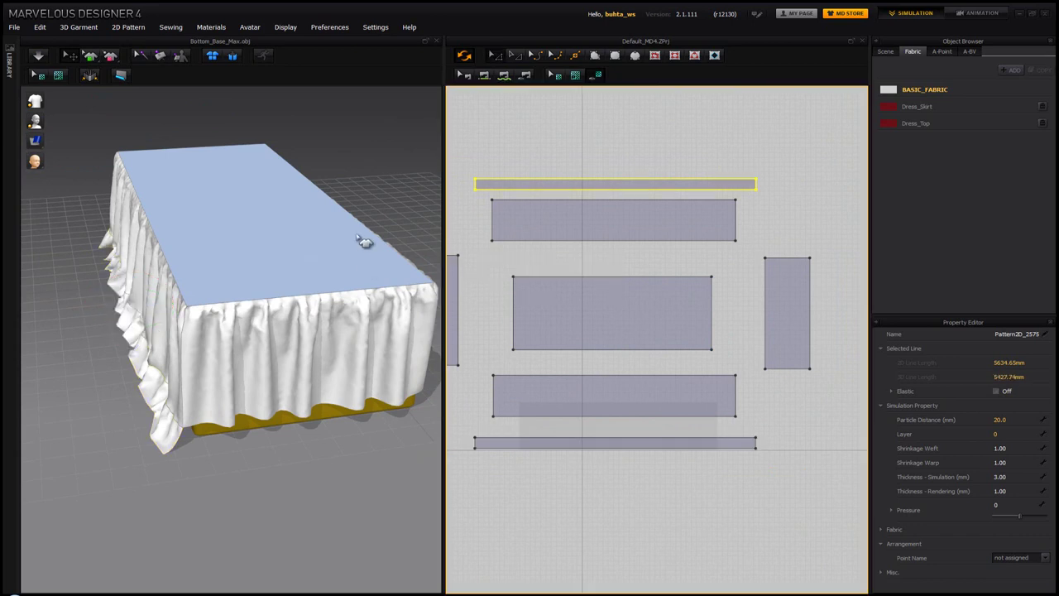
{"action": "scroll", "coordinate": [328, 246], "scroll_direction": "down", "scroll_amount": 5}
{"action": "scroll", "coordinate": [322, 254], "scroll_direction": "down", "scroll_amount": 2}
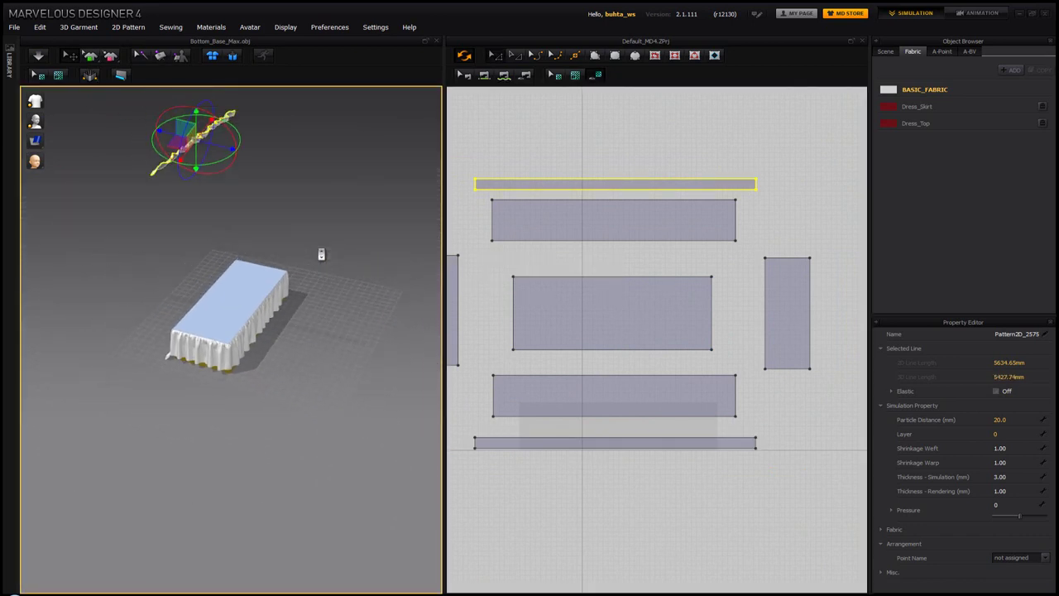
Step: Move the copied strip down beside the table's long side in 3D
{"action": "left_click_drag", "start_coordinate": [223, 152], "coordinate": [339, 194]}
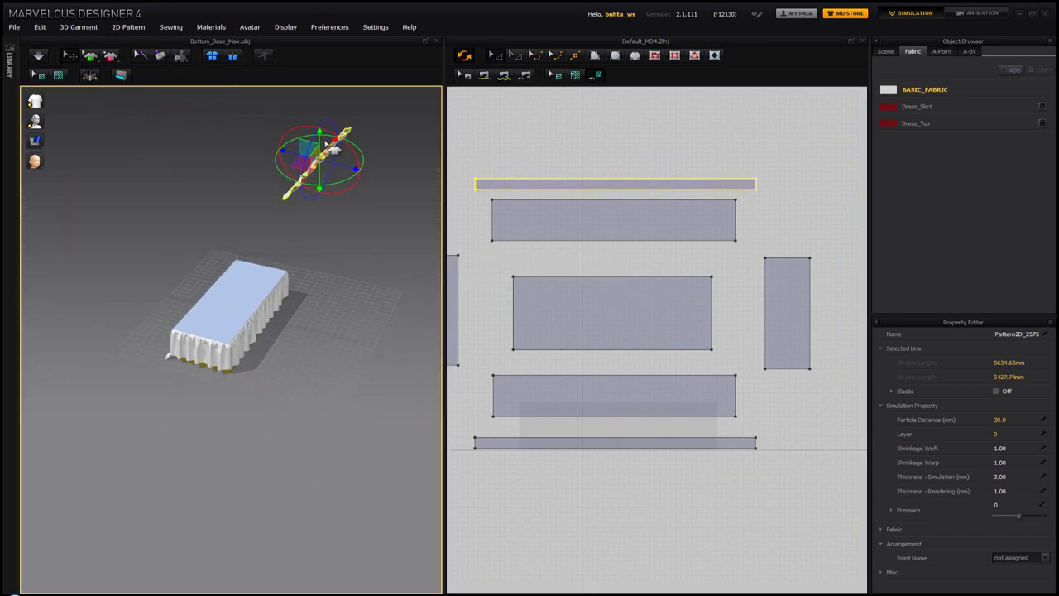
{"action": "left_click_drag", "start_coordinate": [322, 150], "coordinate": [394, 335]}
{"action": "scroll", "coordinate": [328, 332], "scroll_direction": "up", "scroll_amount": 3}
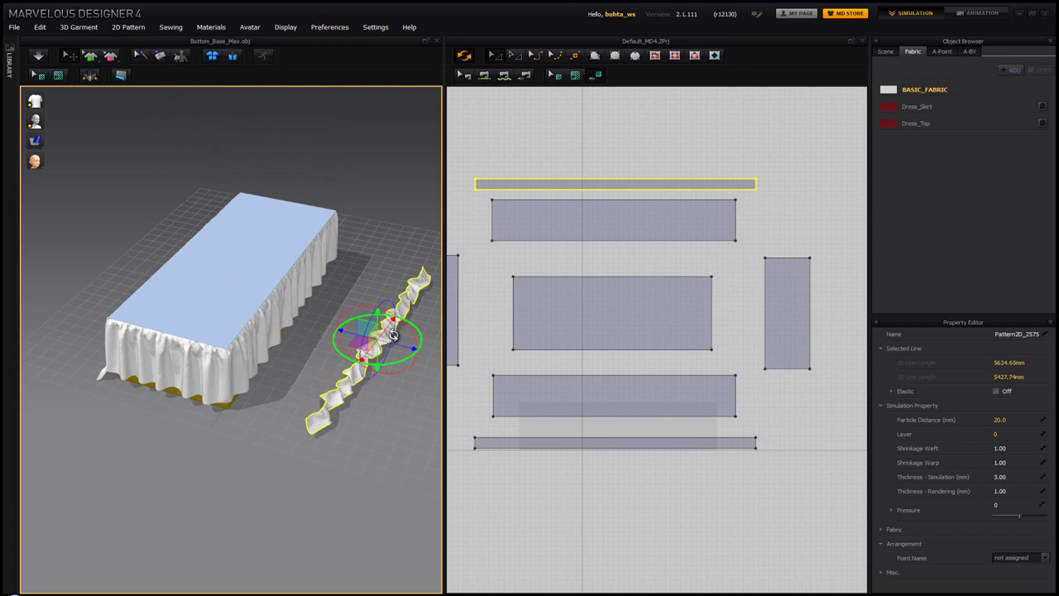
{"action": "left_click_drag", "start_coordinate": [393, 341], "coordinate": [335, 329]}
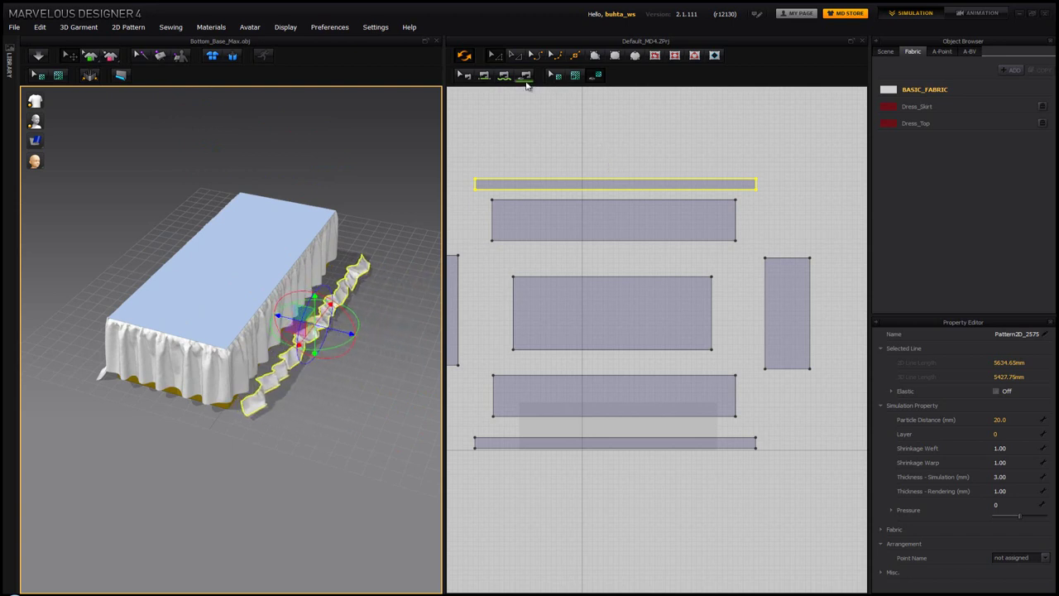
Step: Sew the copied strip's lower edge to the top skirt panel's upper edge
{"action": "left_click", "coordinate": [484, 74]}
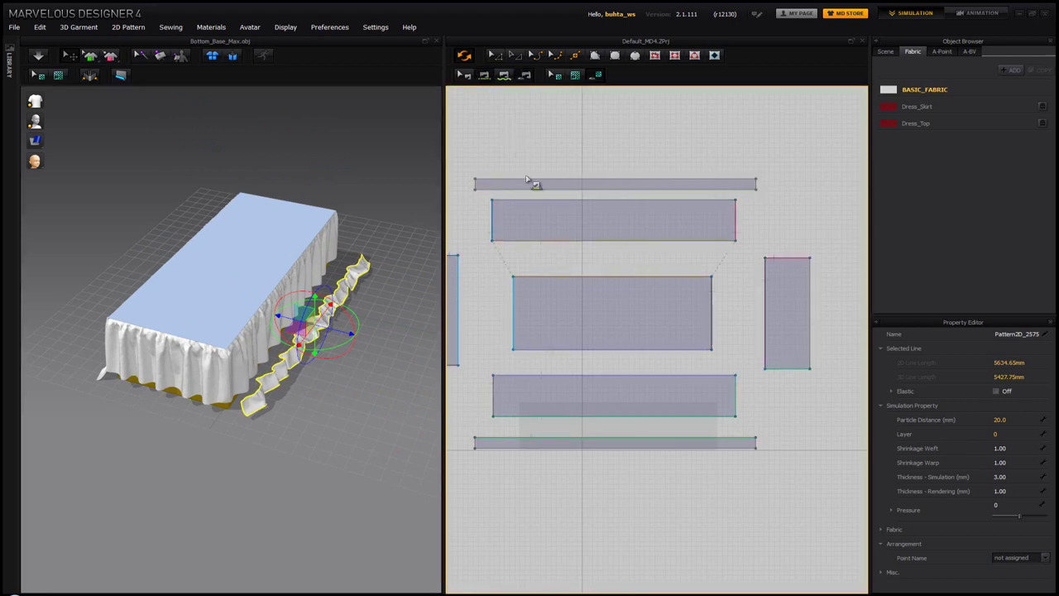
{"action": "left_click", "coordinate": [532, 188]}
{"action": "left_click", "coordinate": [537, 201]}
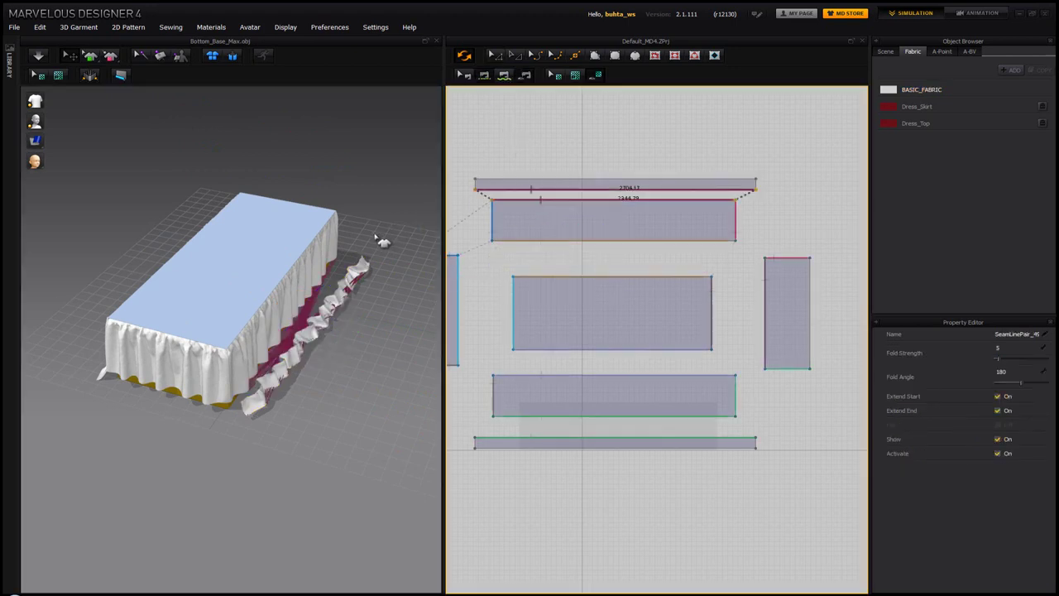
{"action": "right_click_drag", "start_coordinate": [384, 241], "coordinate": [340, 234]}
{"action": "scroll", "coordinate": [340, 234], "scroll_direction": "up", "scroll_amount": 5}
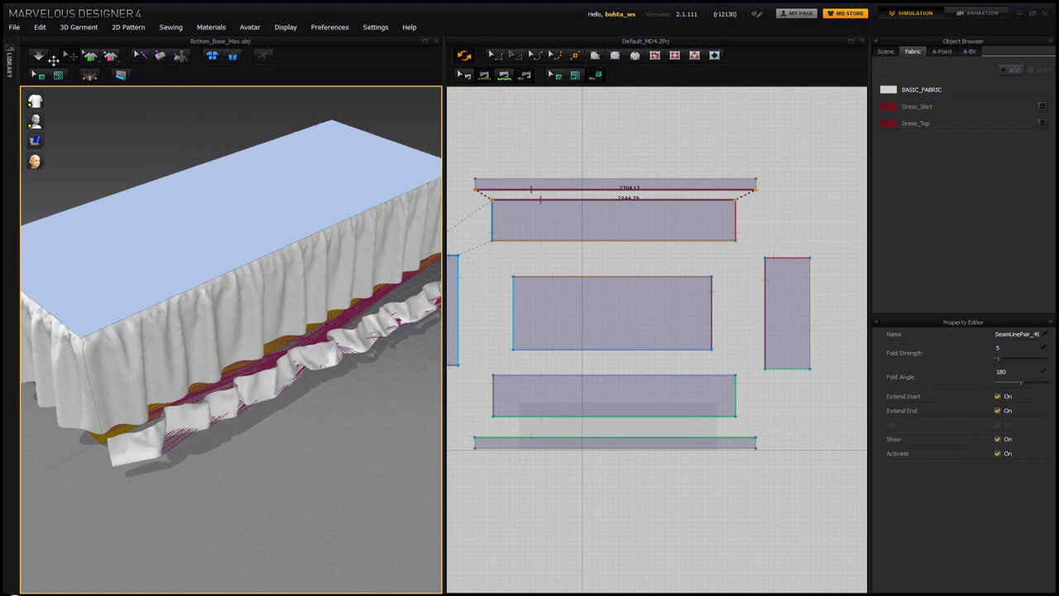
Step: Rotate the strip into place with the gizmo and simulate it into a ruffle
{"action": "left_click", "coordinate": [330, 354]}
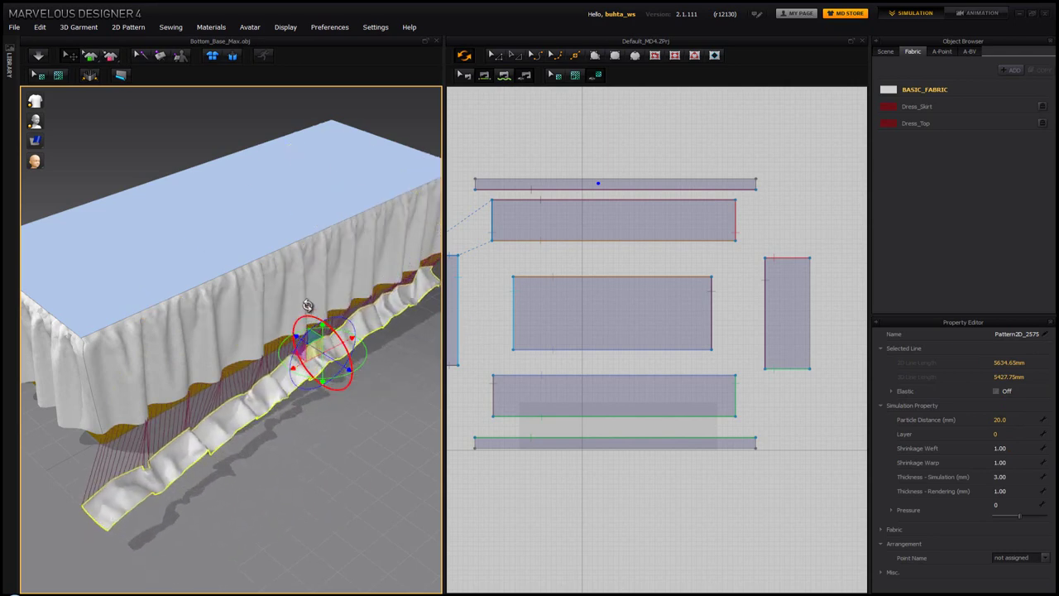
{"action": "left_click_drag", "start_coordinate": [338, 379], "coordinate": [339, 340]}
{"action": "right_click_drag", "start_coordinate": [333, 351], "coordinate": [370, 334]}
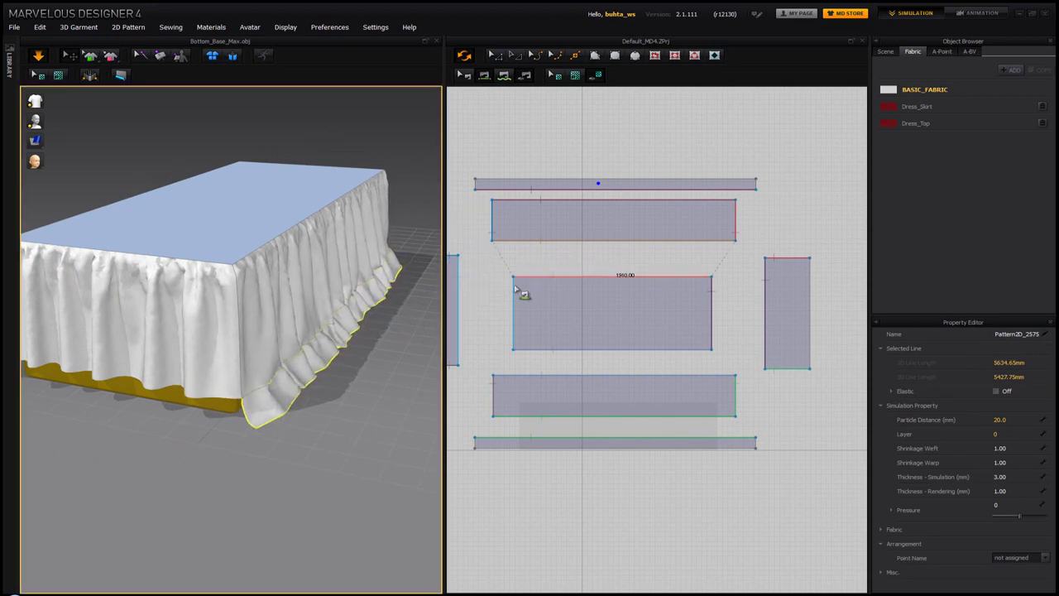
{"action": "key", "text": "space"}
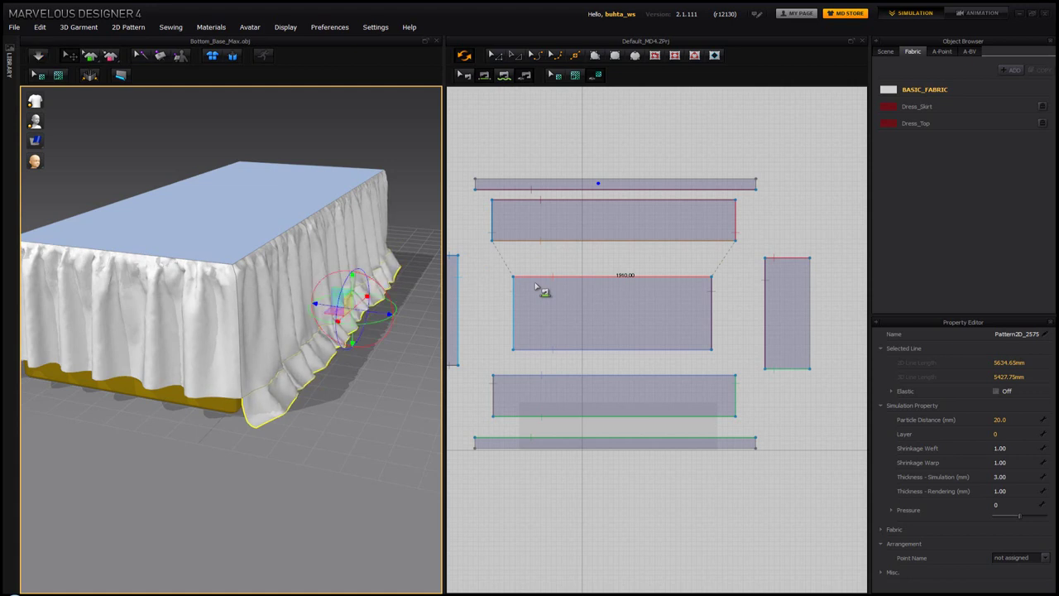
{"action": "scroll", "coordinate": [790, 395], "scroll_direction": "down", "scroll_amount": 2}
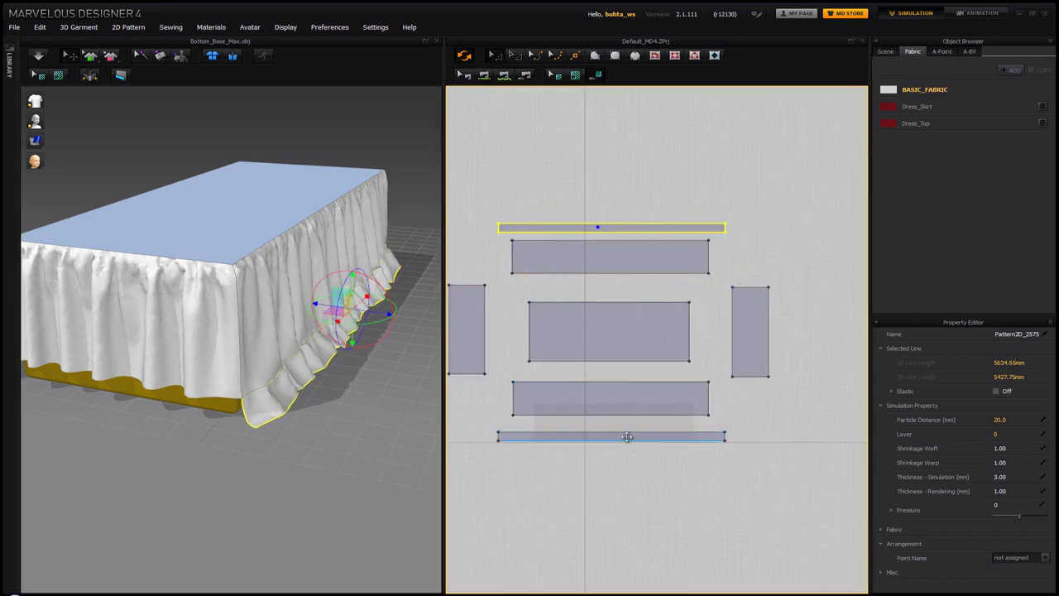
Step: Paste another copy of the bottom strip right of the layout and rotate it counter-clockwise
{"action": "left_click", "coordinate": [628, 435]}
{"action": "scroll", "coordinate": [700, 392], "scroll_direction": "down", "scroll_amount": 2}
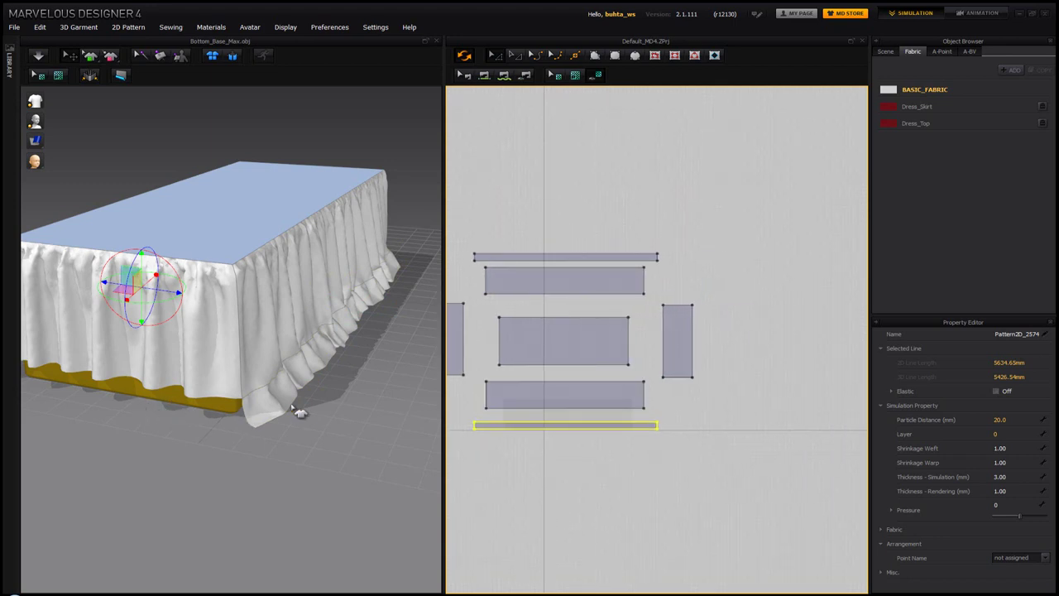
{"action": "key", "text": "ctrl+v"}
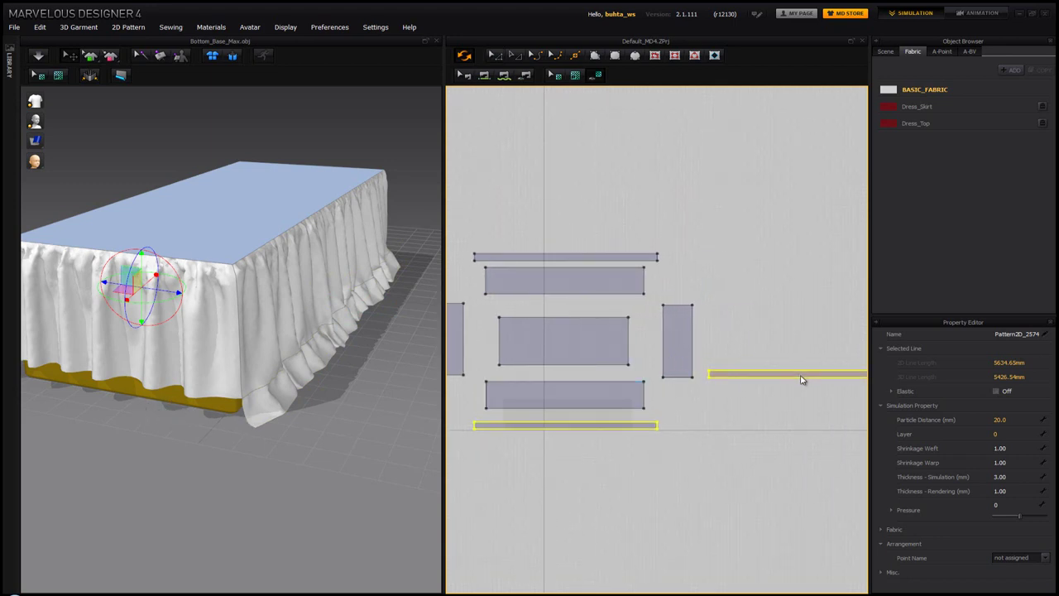
{"action": "left_click", "coordinate": [800, 382]}
{"action": "right_click", "coordinate": [799, 381]}
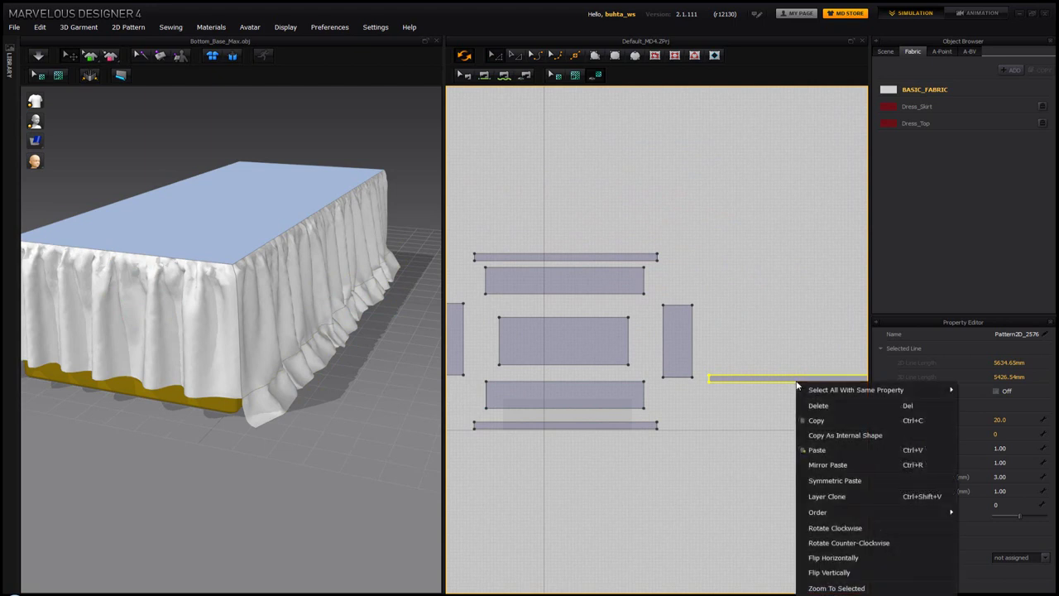
{"action": "left_click", "coordinate": [850, 544]}
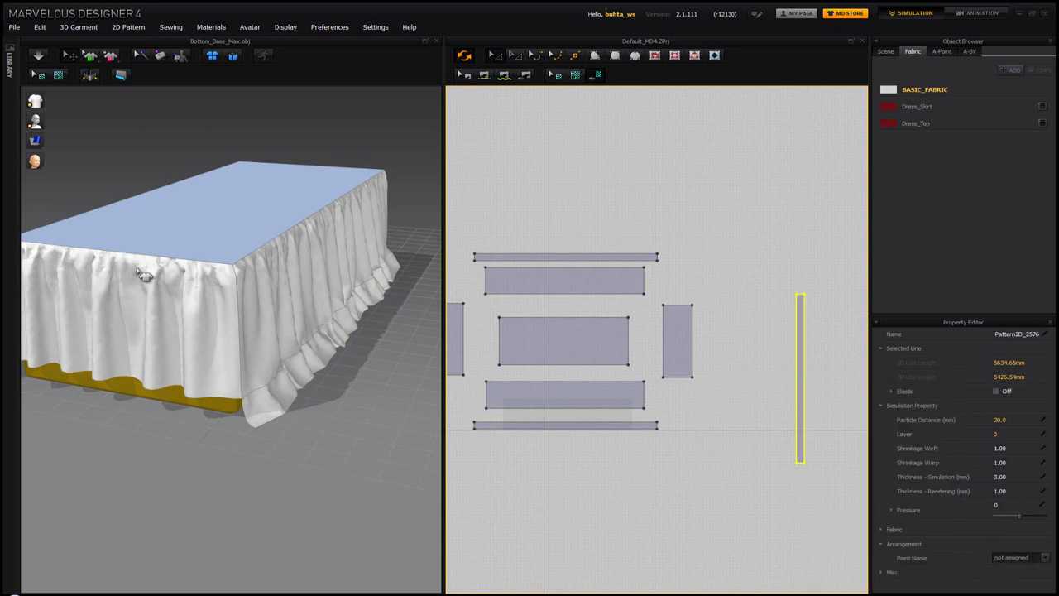
{"action": "scroll", "coordinate": [142, 275], "scroll_direction": "down", "scroll_amount": 5}
Step: Rotate the new strip in 3D to run the other way, then shift its pattern left and up
{"action": "right_click_drag", "start_coordinate": [267, 303], "coordinate": [331, 453]}
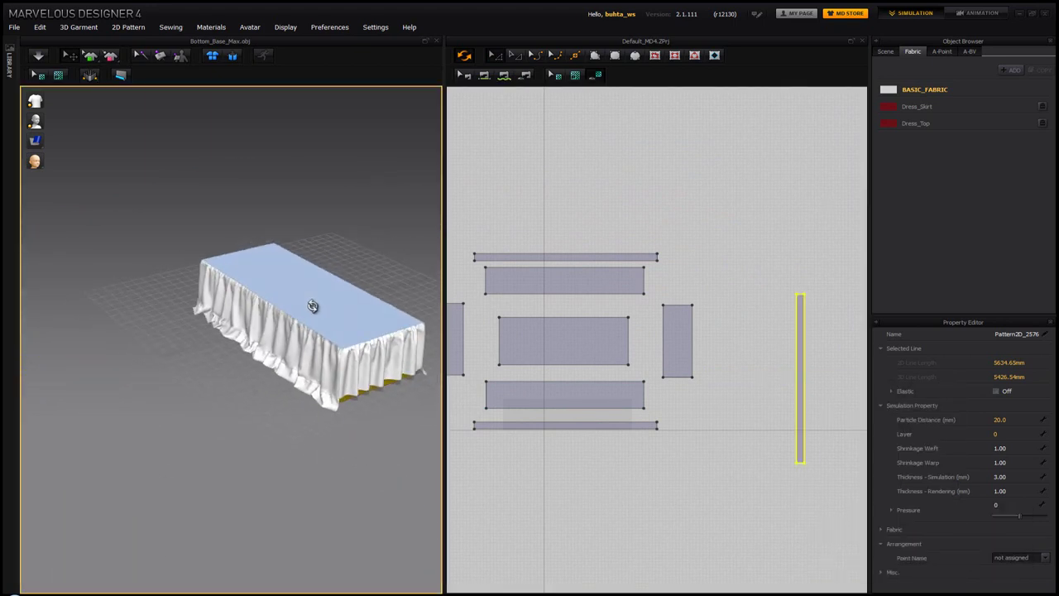
{"action": "left_click", "coordinate": [305, 447]}
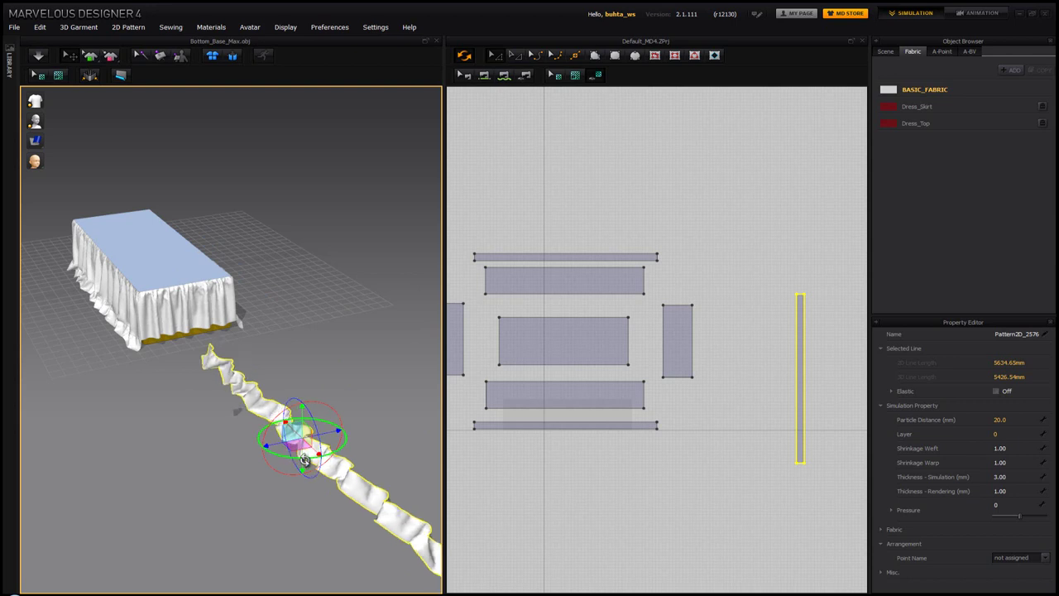
{"action": "left_click_drag", "start_coordinate": [305, 460], "coordinate": [233, 340]}
{"action": "right_click_drag", "start_coordinate": [222, 329], "coordinate": [270, 323]}
{"action": "scroll", "coordinate": [307, 357], "scroll_direction": "down", "scroll_amount": 2}
{"action": "scroll", "coordinate": [310, 354], "scroll_direction": "up", "scroll_amount": 3}
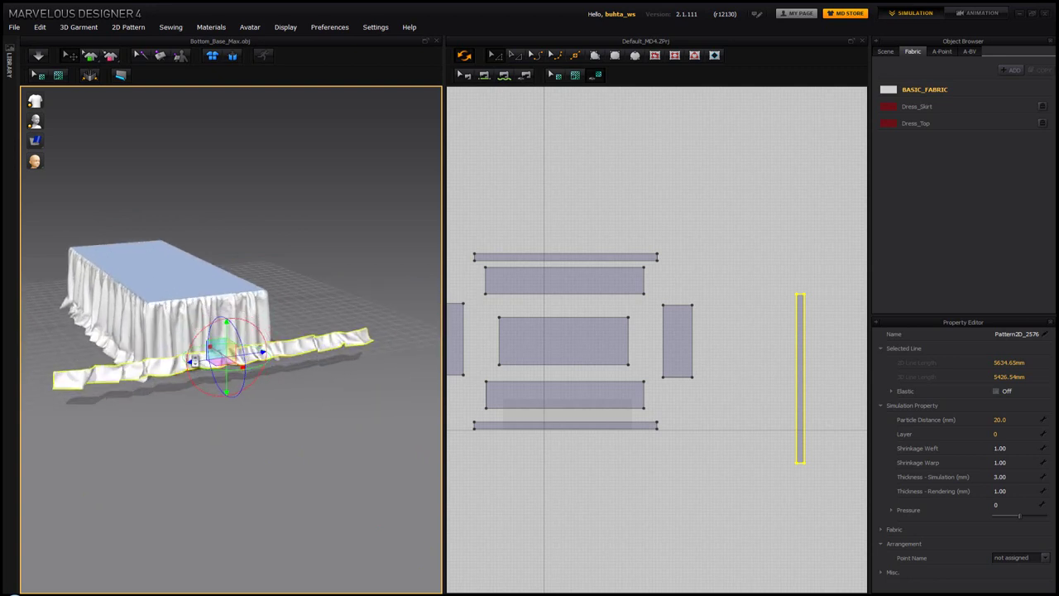
{"action": "scroll", "coordinate": [194, 374], "scroll_direction": "up", "scroll_amount": 5}
{"action": "right_click_drag", "start_coordinate": [208, 372], "coordinate": [355, 364]}
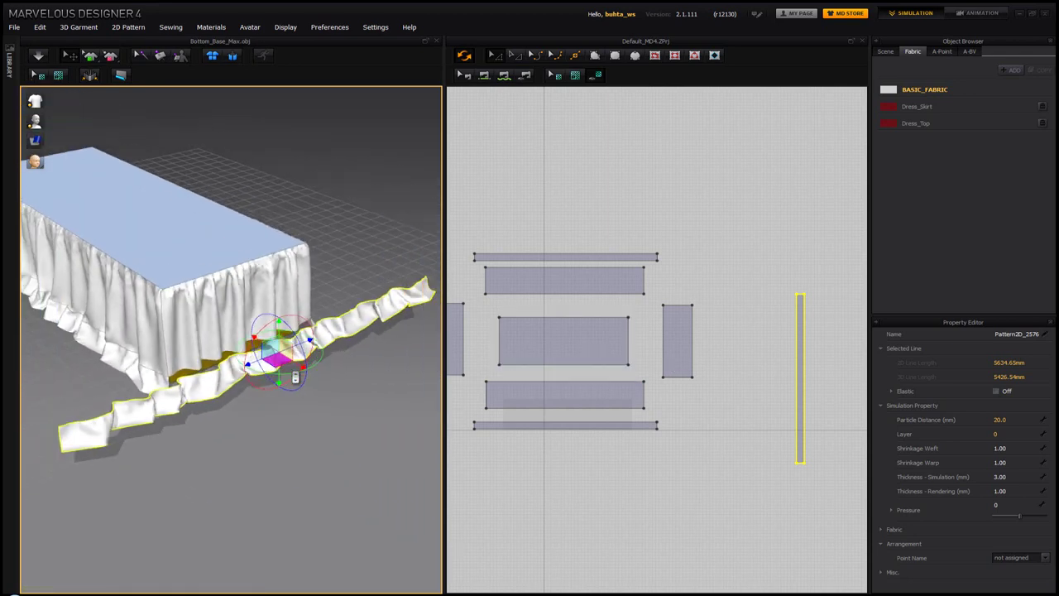
{"action": "left_click_drag", "start_coordinate": [801, 347], "coordinate": [728, 319]}
Step: Shorten the vertical strip by pulling both ends inward, then rotate it about its vertical axis
{"action": "left_click", "coordinate": [730, 269]}
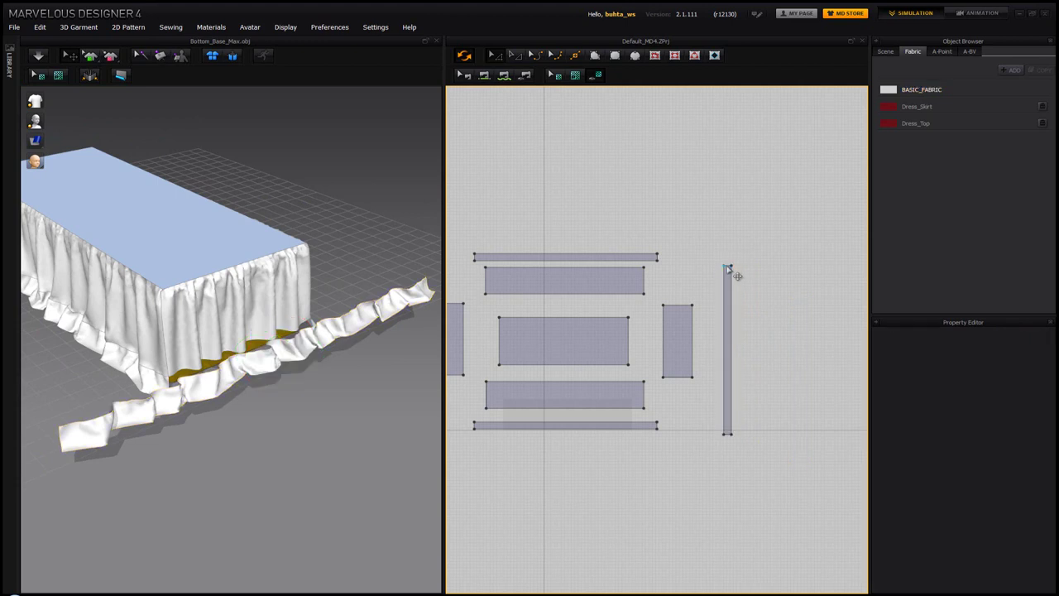
{"action": "left_click", "coordinate": [728, 268]}
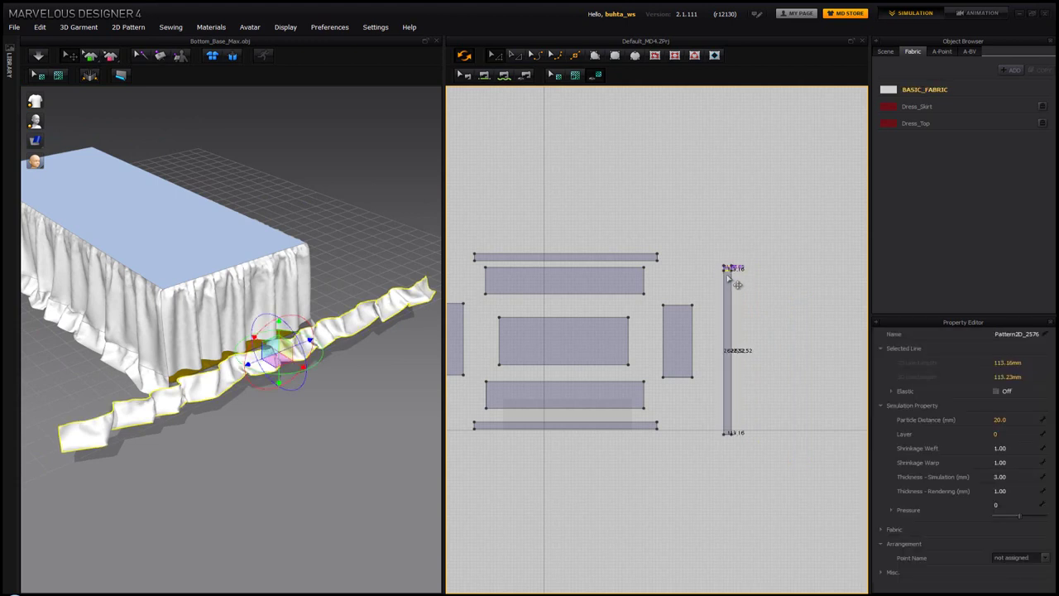
{"action": "left_click_drag", "start_coordinate": [736, 303], "coordinate": [739, 324]}
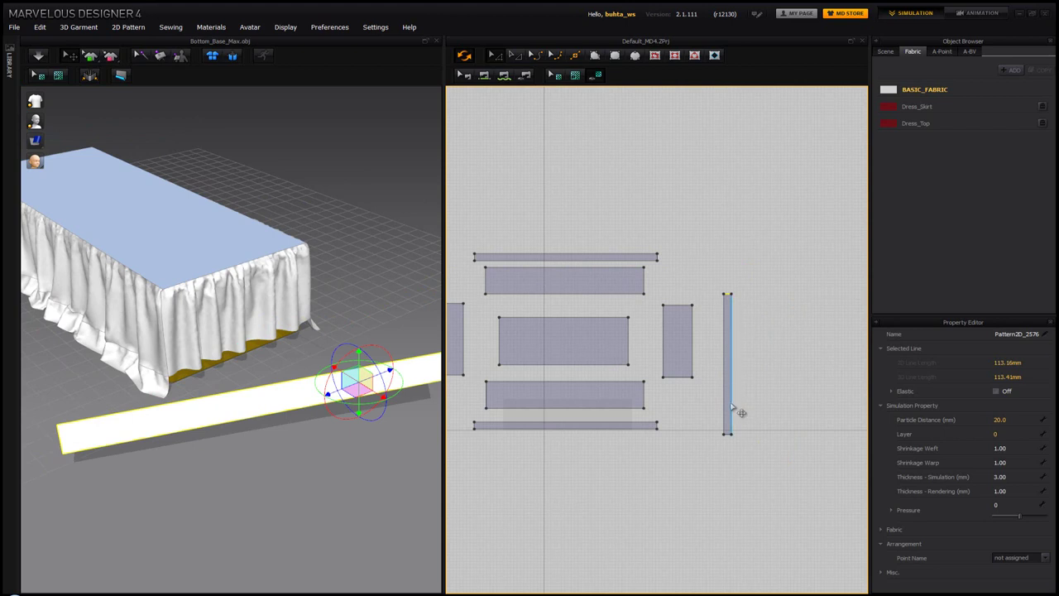
{"action": "left_click_drag", "start_coordinate": [728, 435], "coordinate": [728, 389]}
{"action": "middle_click_drag", "start_coordinate": [345, 334], "coordinate": [296, 372]}
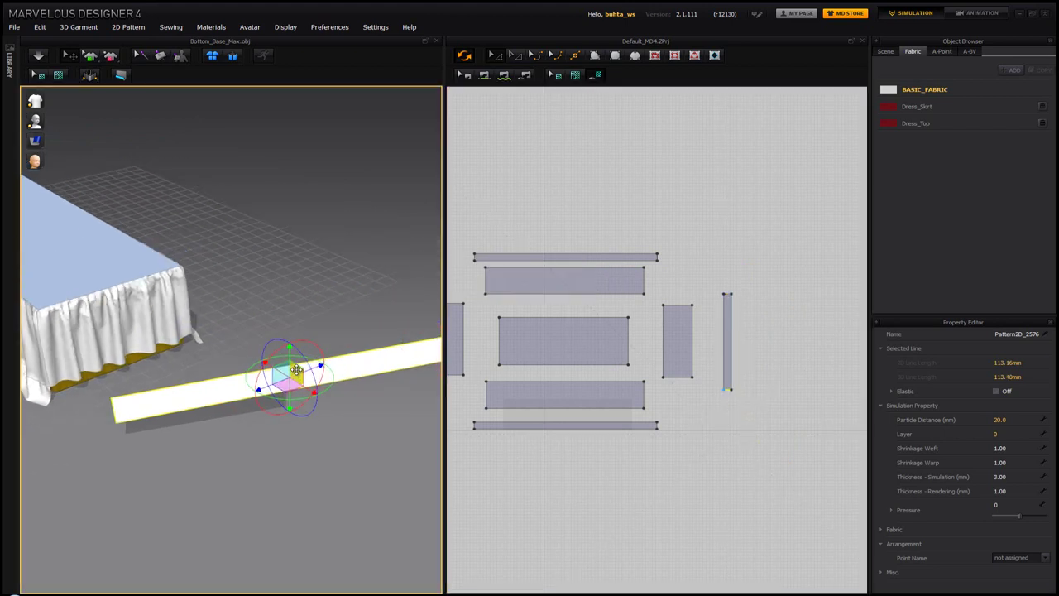
{"action": "left_click_drag", "start_coordinate": [286, 398], "coordinate": [302, 399]}
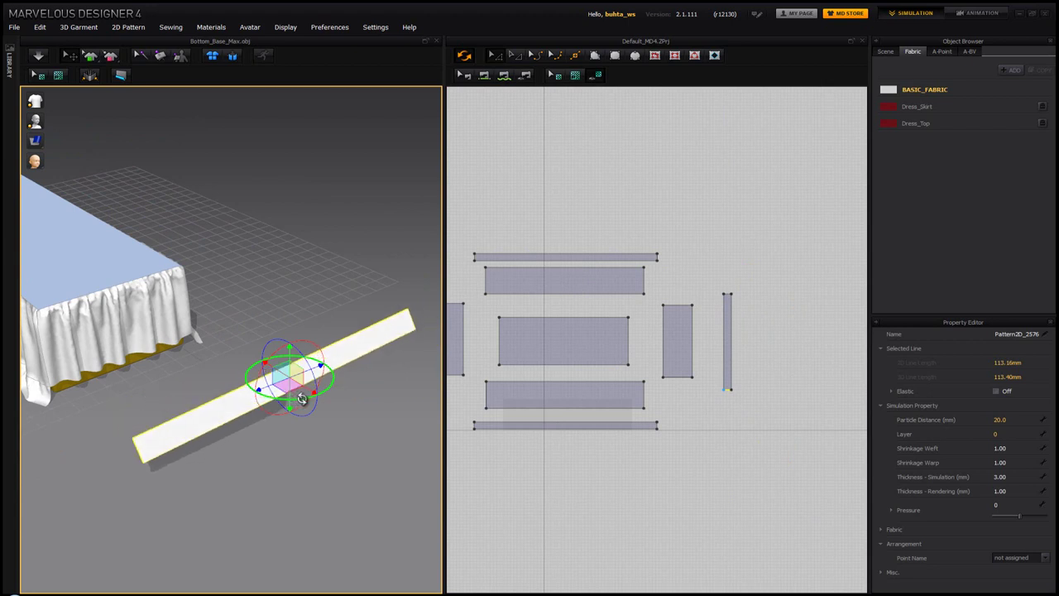
Step: Sew the narrow strip to the end panel's right edge and start the simulation
{"action": "right_click_drag", "start_coordinate": [304, 382], "coordinate": [281, 368]}
{"action": "left_click", "coordinate": [486, 75]}
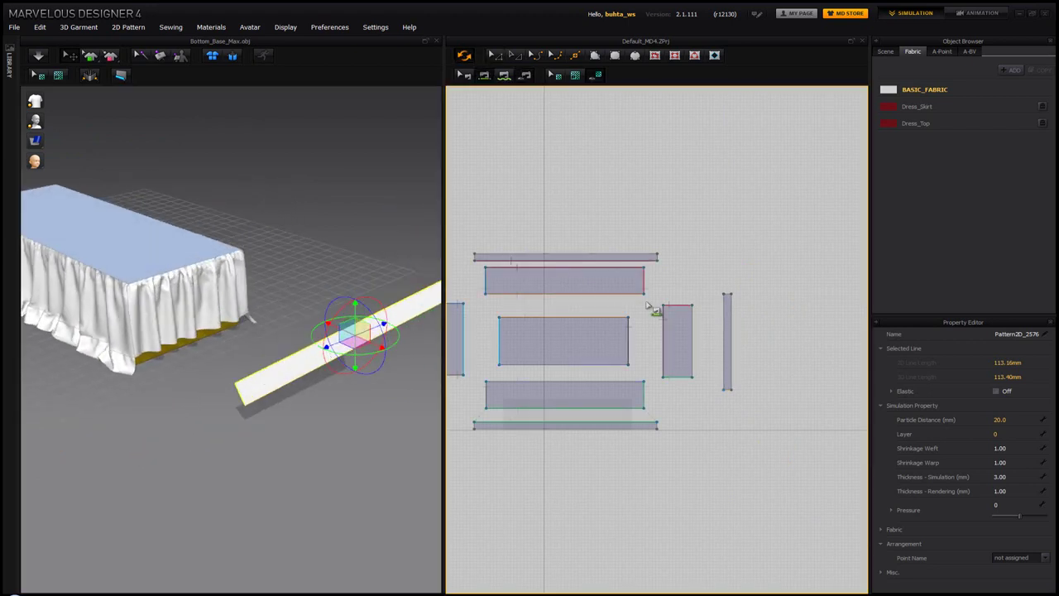
{"action": "left_click", "coordinate": [692, 329]}
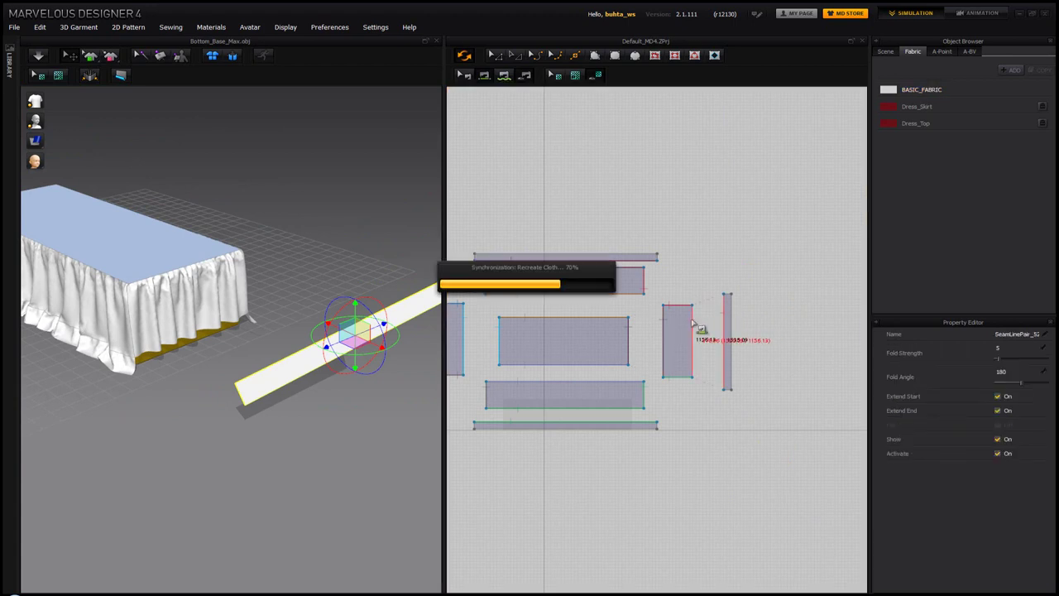
{"action": "key", "text": "space"}
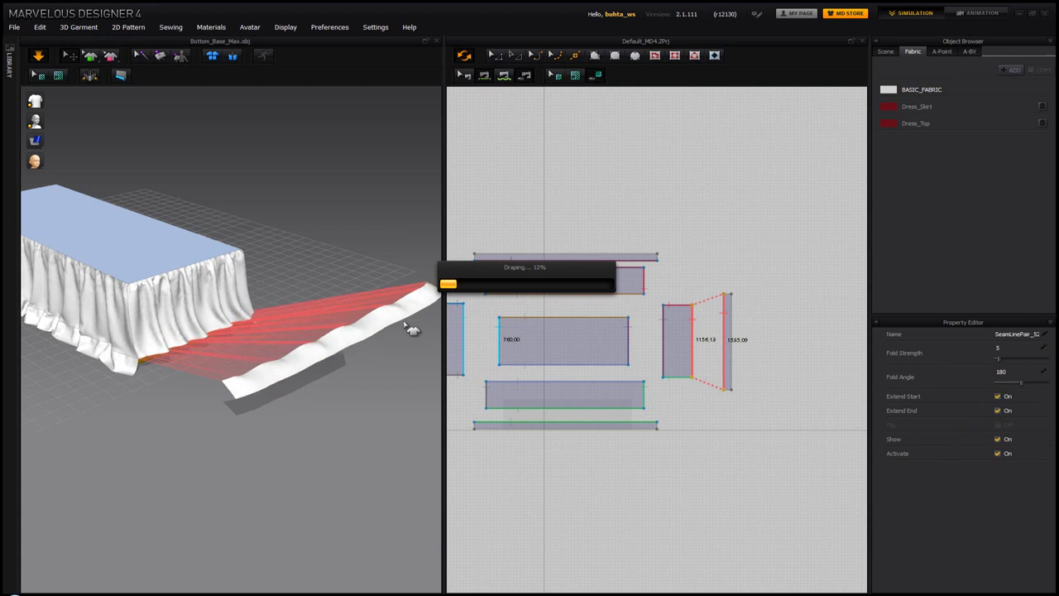
{"action": "right_click_drag", "start_coordinate": [355, 293], "coordinate": [381, 291]}
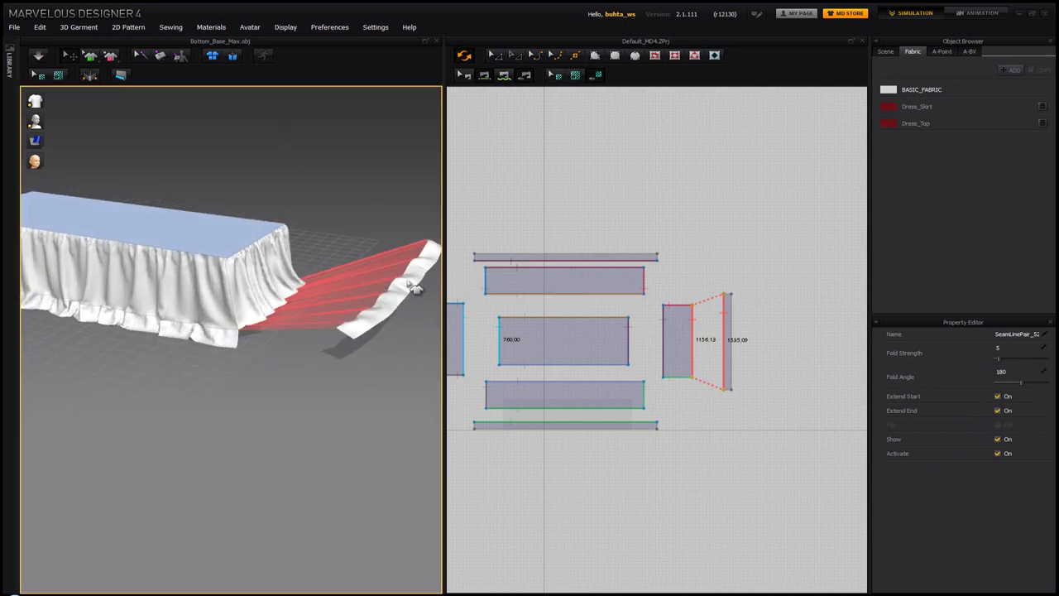
Step: Drag the strip in against the table's end corner and resume the simulation
{"action": "left_click", "coordinate": [414, 285]}
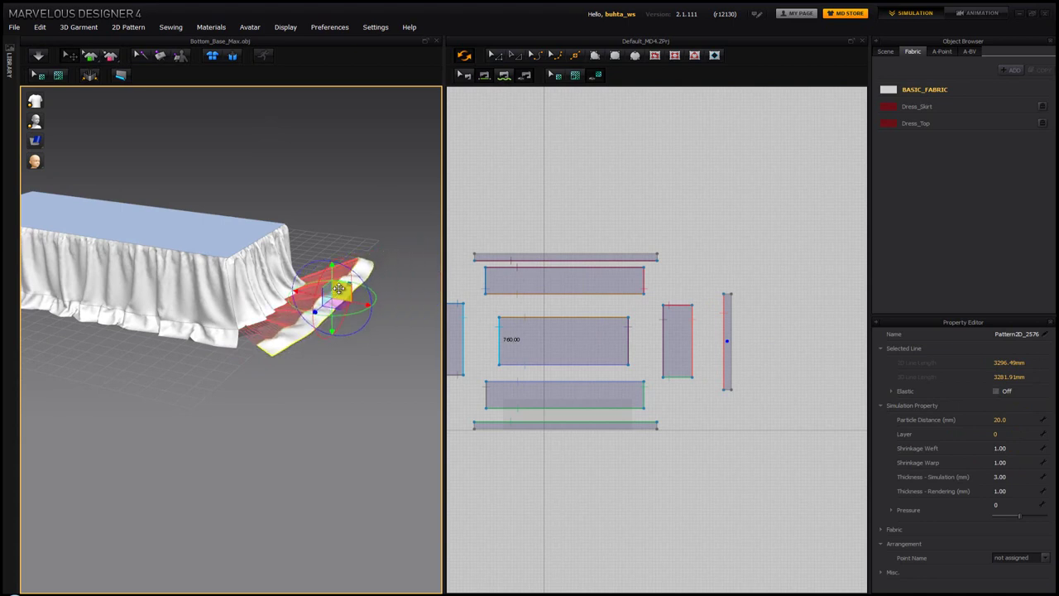
{"action": "right_click_drag", "start_coordinate": [320, 294], "coordinate": [370, 228]}
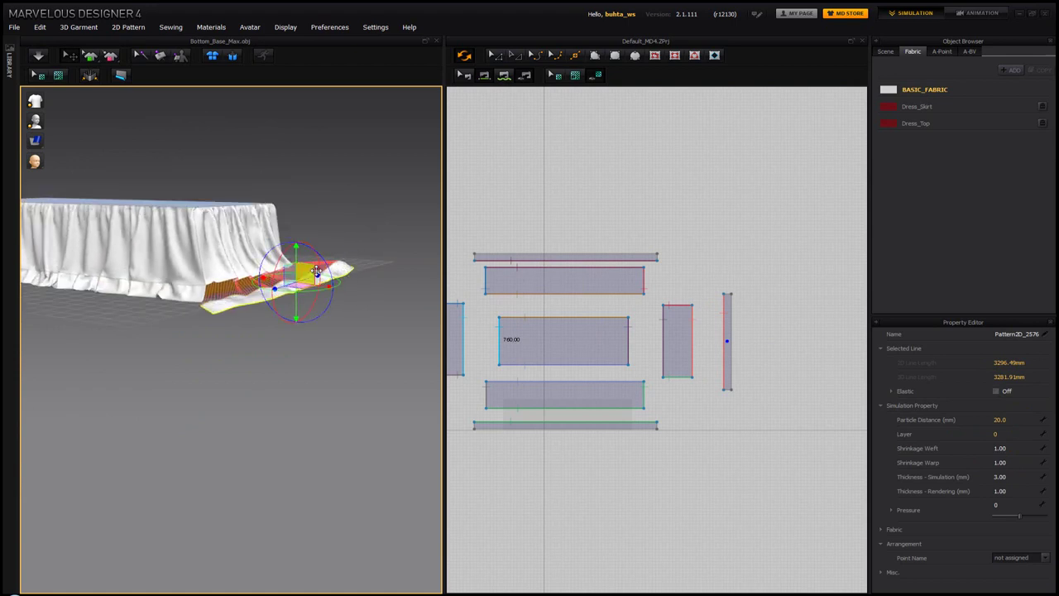
{"action": "left_click_drag", "start_coordinate": [316, 271], "coordinate": [321, 265]}
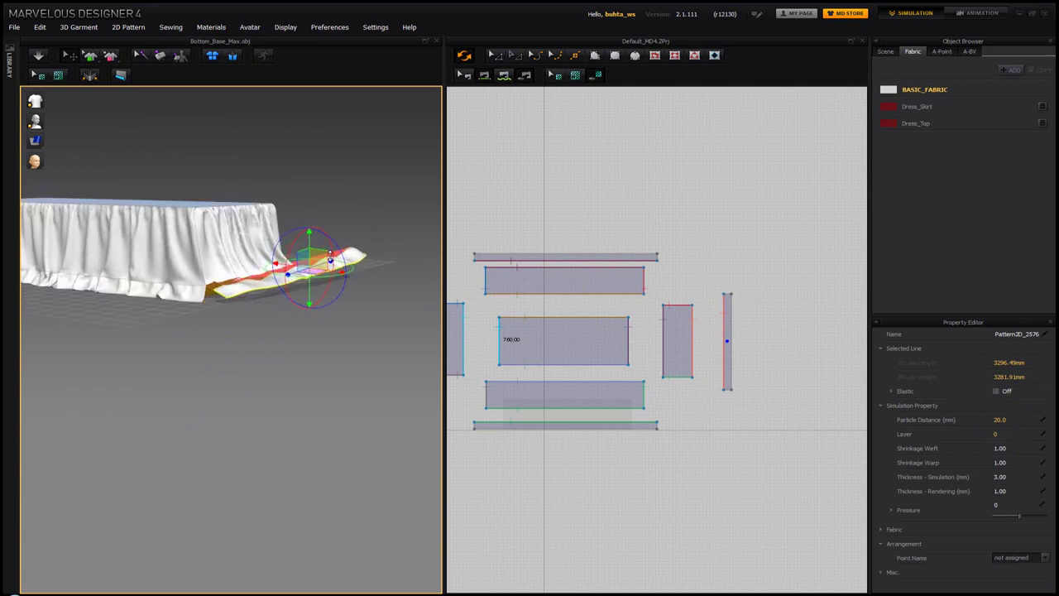
{"action": "right_click_drag", "start_coordinate": [329, 255], "coordinate": [355, 251]}
{"action": "key", "text": "space"}
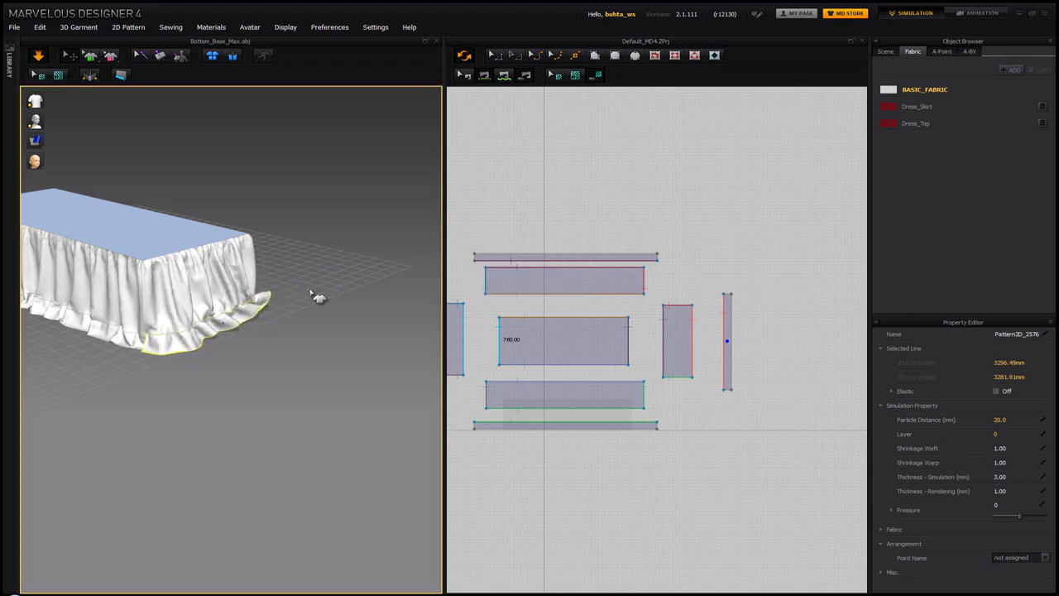
Step: Sew the bottom and top ruffle strips' right edges to the narrow strip's two ends
{"action": "scroll", "coordinate": [273, 283], "scroll_direction": "up", "scroll_amount": 3}
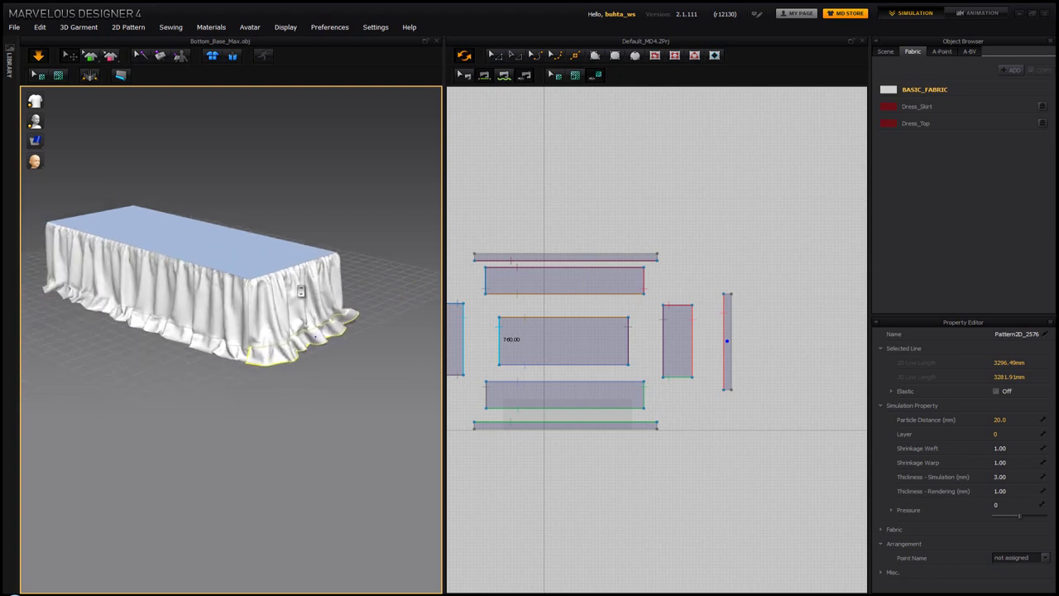
{"action": "scroll", "coordinate": [300, 291], "scroll_direction": "up", "scroll_amount": 3}
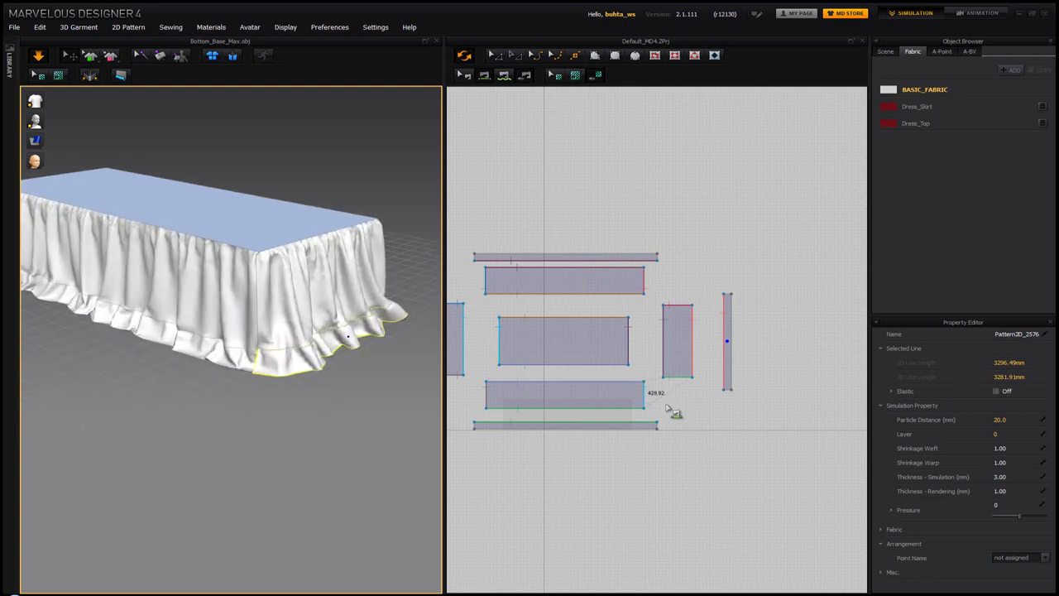
{"action": "scroll", "coordinate": [654, 378], "scroll_direction": "up", "scroll_amount": 3}
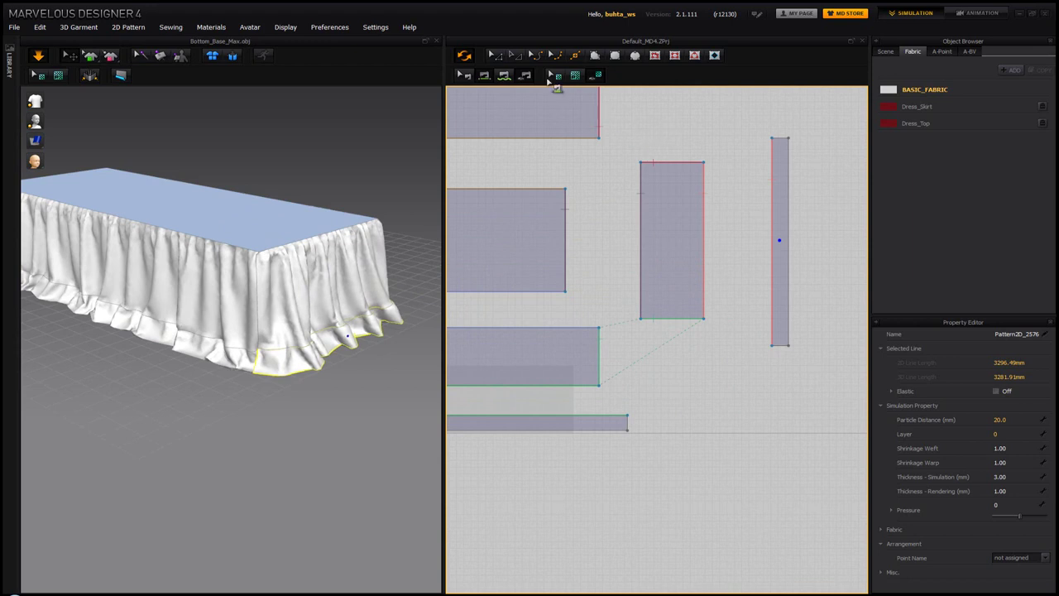
{"action": "left_click", "coordinate": [525, 135]}
{"action": "left_click", "coordinate": [629, 421]}
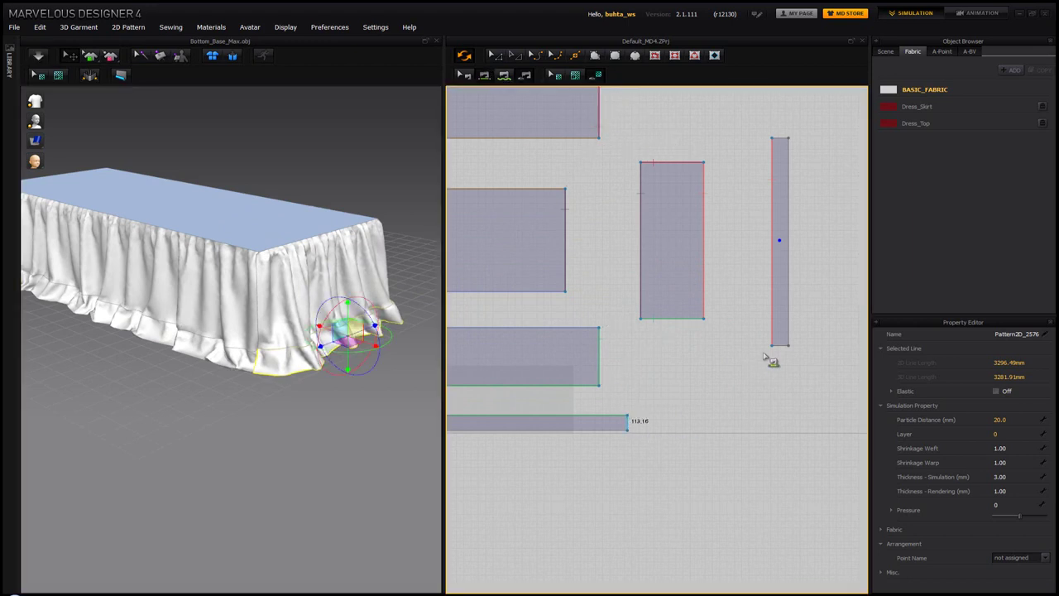
{"action": "left_click", "coordinate": [776, 343]}
{"action": "scroll", "coordinate": [683, 229], "scroll_direction": "down", "scroll_amount": 2}
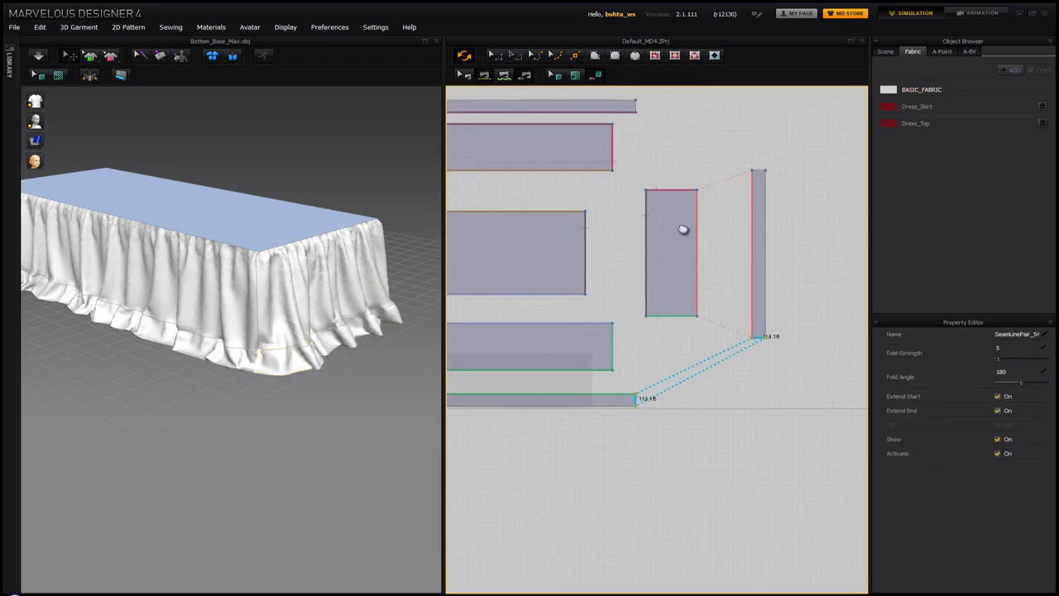
{"action": "left_click", "coordinate": [759, 222]}
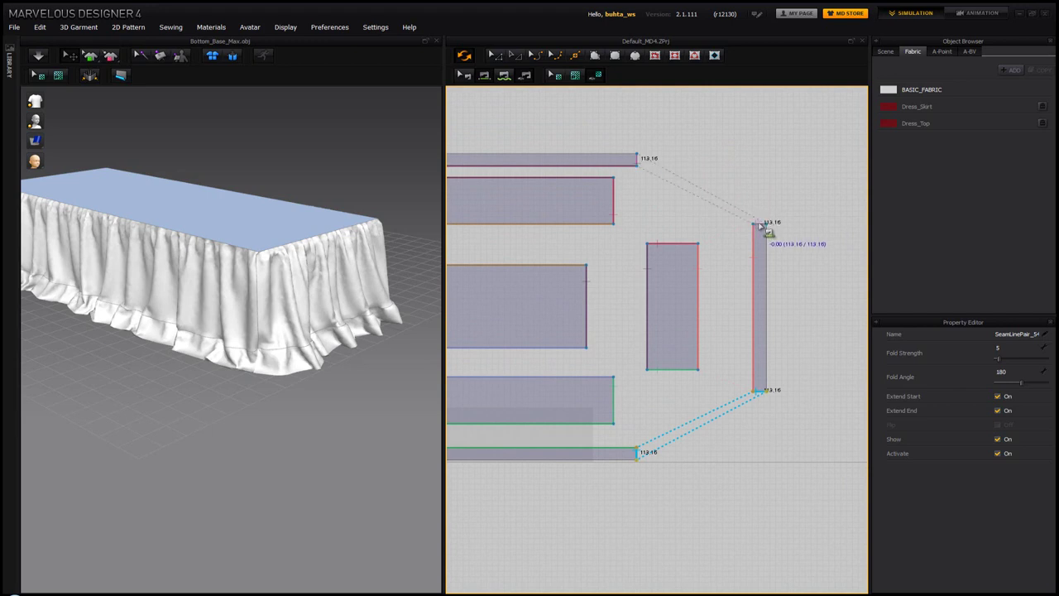
{"action": "left_click", "coordinate": [638, 159]}
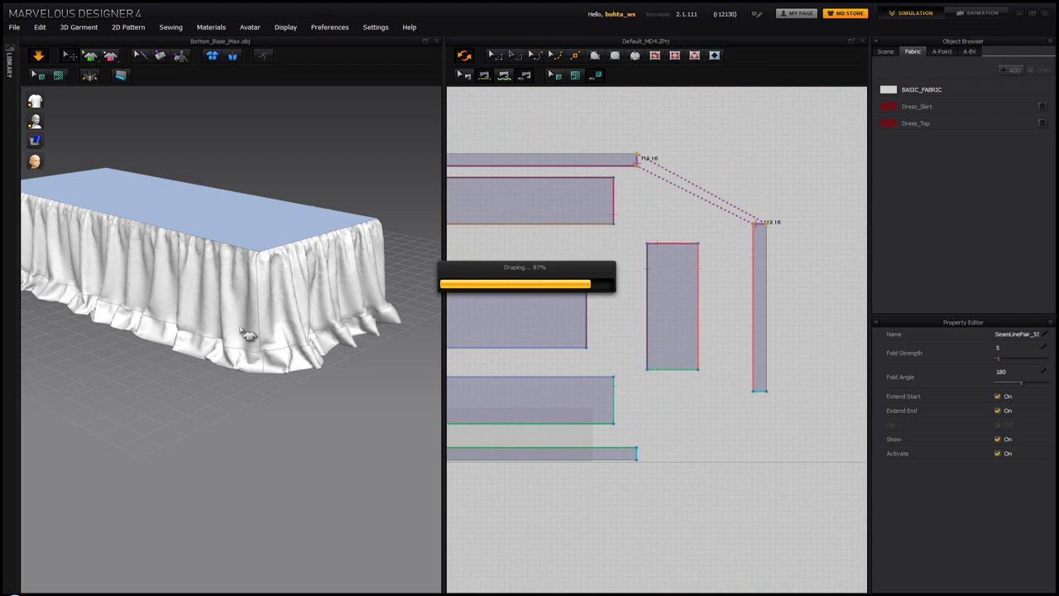
Step: Restart the simulation to re-drape the ruffle around the table corner
{"action": "right_click_drag", "start_coordinate": [239, 288], "coordinate": [202, 346]}
{"action": "key", "text": "space"}
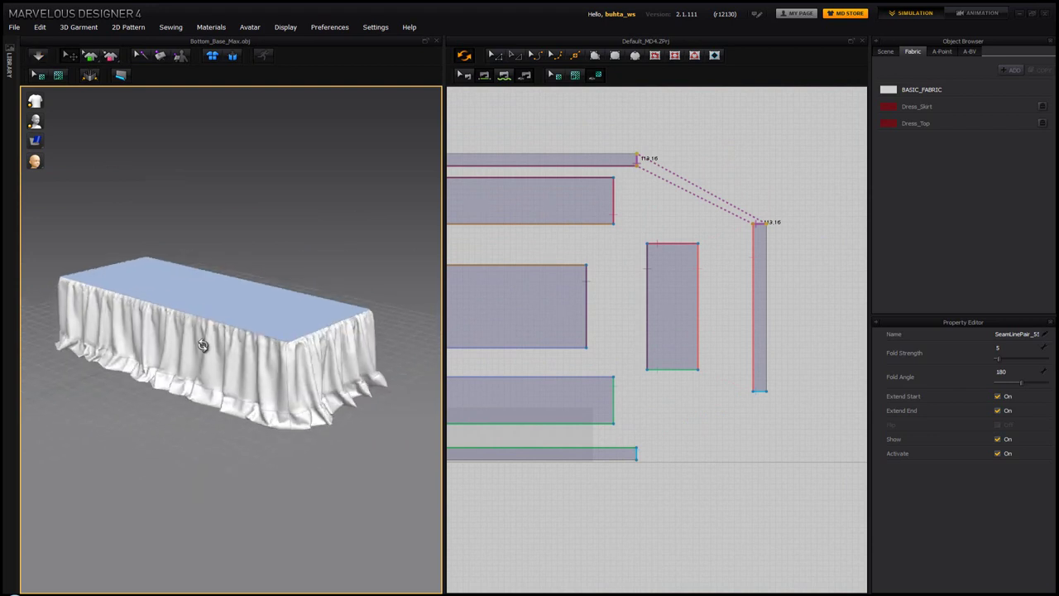
{"action": "key", "text": "space"}
{"action": "left_click", "coordinate": [540, 225]}
{"action": "scroll", "coordinate": [594, 256], "scroll_direction": "down", "scroll_amount": 5}
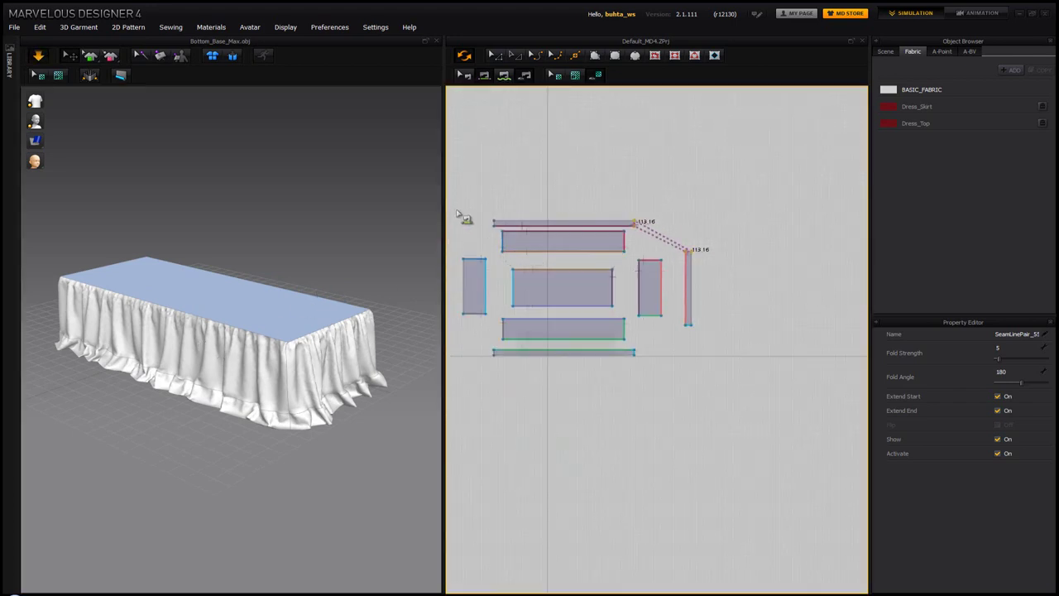
Step: Cancel the unfinished seam, select all patterns and change their particle distance from 20 to 10
{"action": "left_click", "coordinate": [492, 56]}
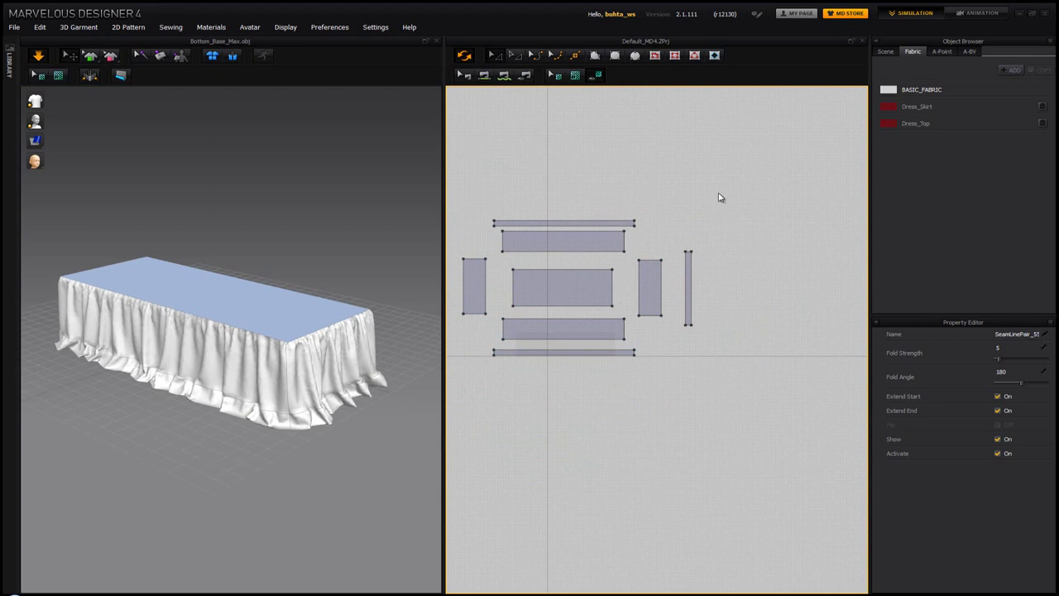
{"action": "left_click_drag", "start_coordinate": [715, 184], "coordinate": [465, 372]}
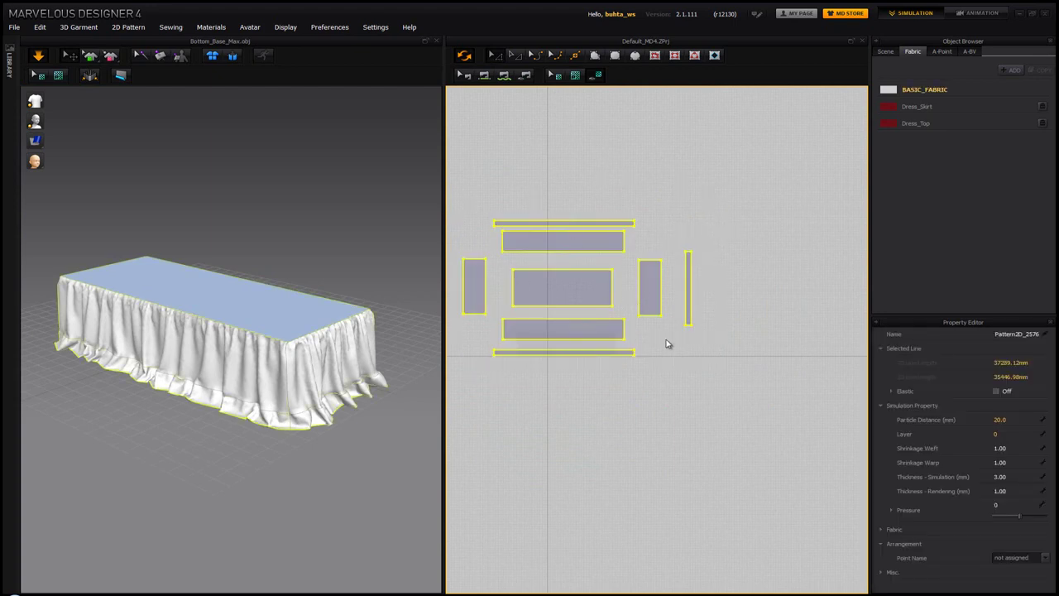
{"action": "scroll", "coordinate": [341, 339], "scroll_direction": "up", "scroll_amount": 2}
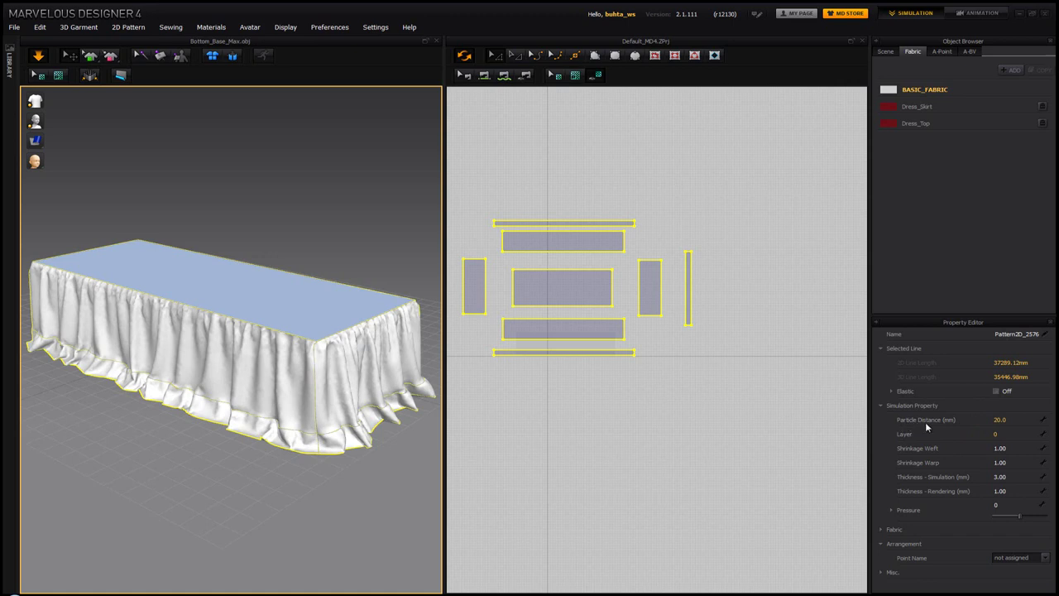
{"action": "left_click", "coordinate": [1007, 419]}
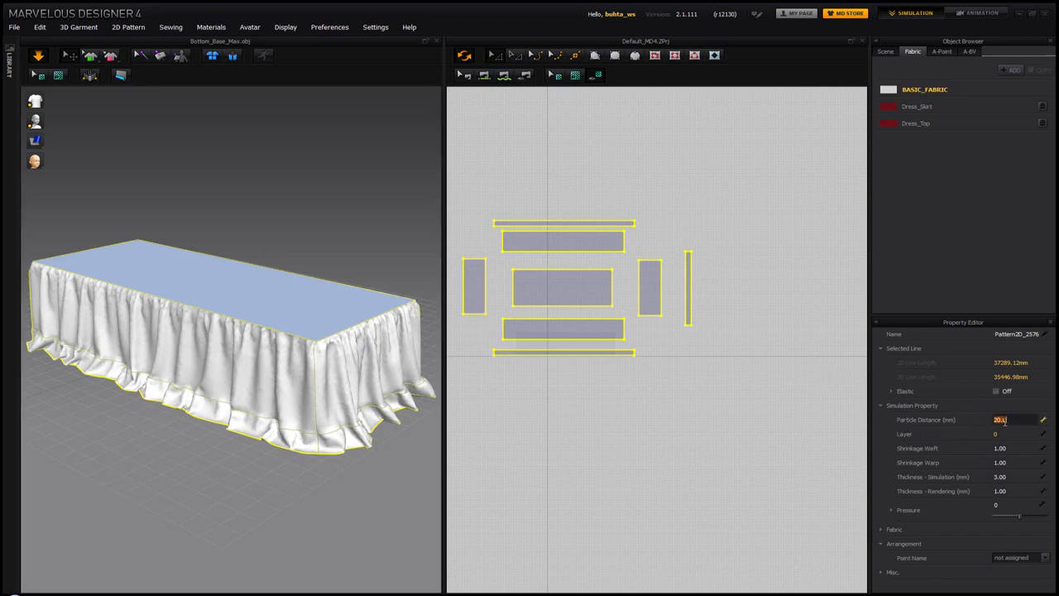
{"action": "type", "text": "10"}
{"action": "key", "text": "Return"}
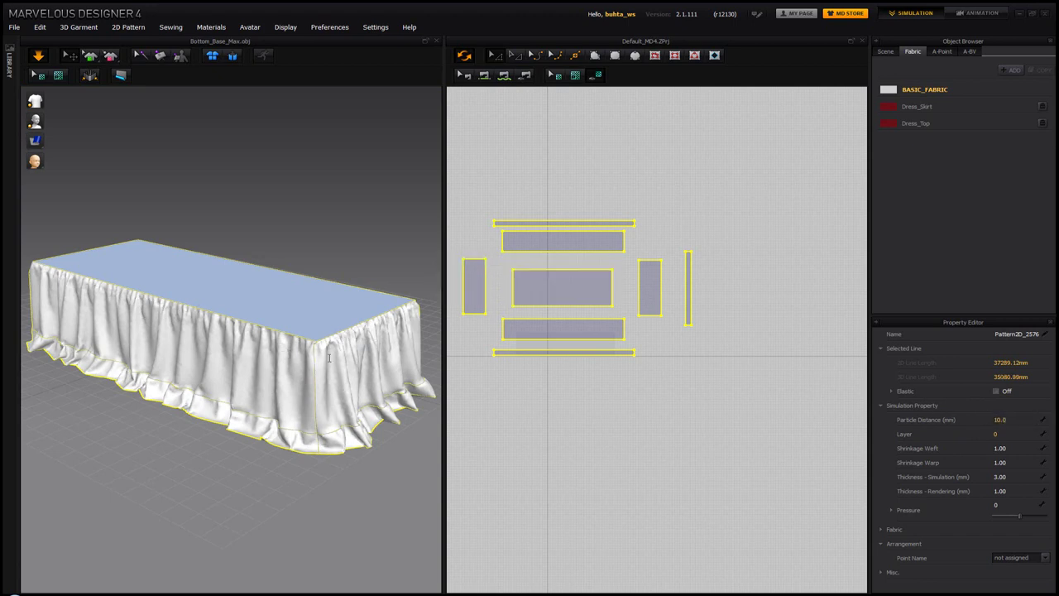
{"action": "scroll", "coordinate": [330, 360], "scroll_direction": "up", "scroll_amount": 2}
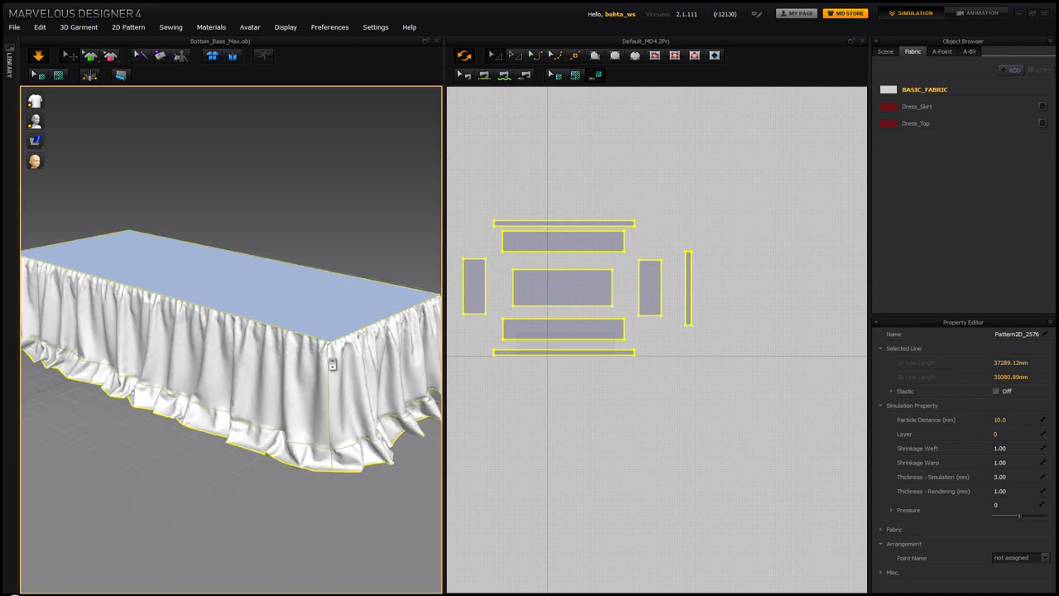
Step: Re-run and stop the simulation so the finer-mesh skirt and ruffles settle, then deselect everything
{"action": "key", "text": "space"}
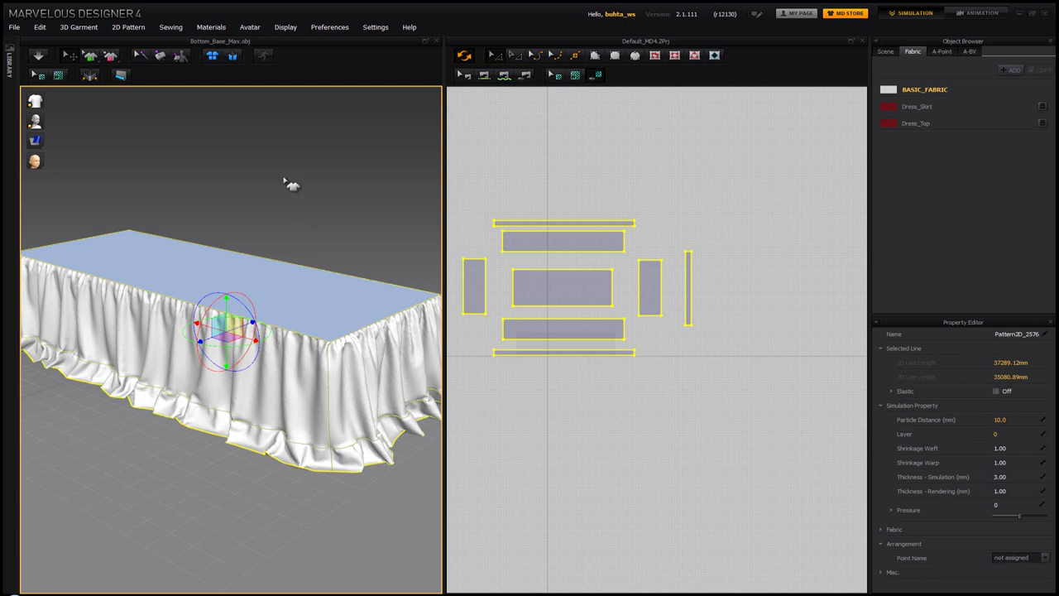
{"action": "right_click_drag", "start_coordinate": [286, 199], "coordinate": [286, 206]}
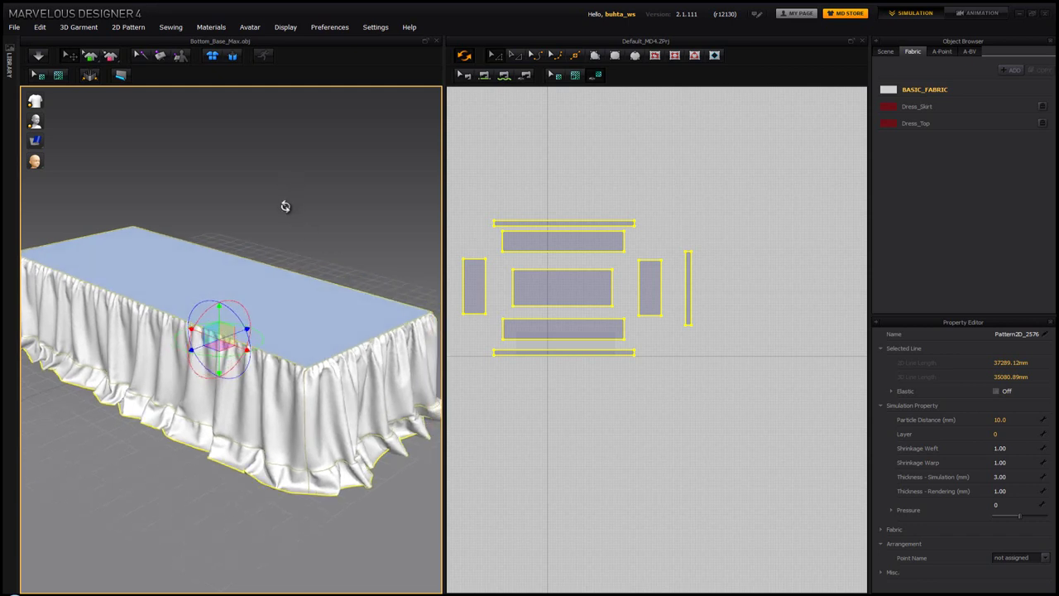
{"action": "left_click", "coordinate": [38, 55]}
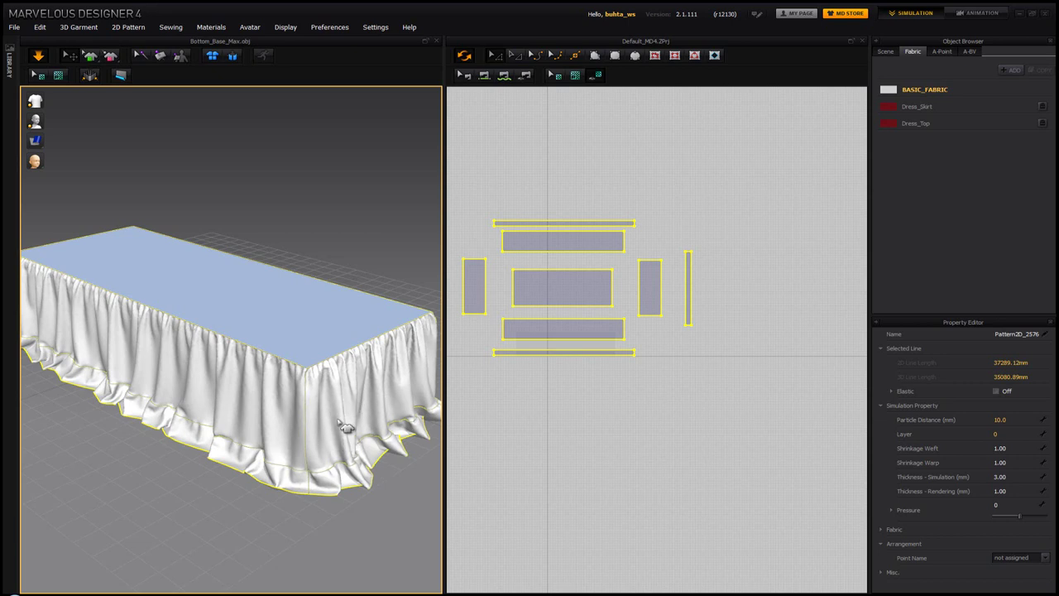
{"action": "key", "text": "space"}
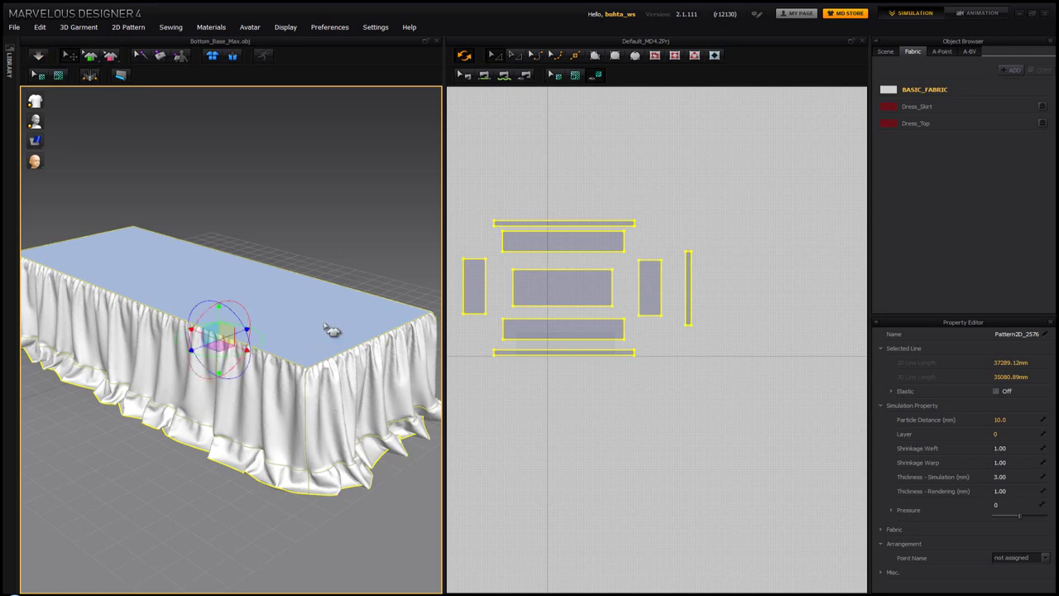
{"action": "mouse_move", "coordinate": [331, 331]}
{"action": "right_mouse_down"}
{"action": "mouse_move", "coordinate": [402, 317]}
{"action": "mouse_move", "coordinate": [315, 324]}
{"action": "mouse_move", "coordinate": [340, 338]}
{"action": "right_mouse_up"}
{"action": "left_click", "coordinate": [370, 266]}
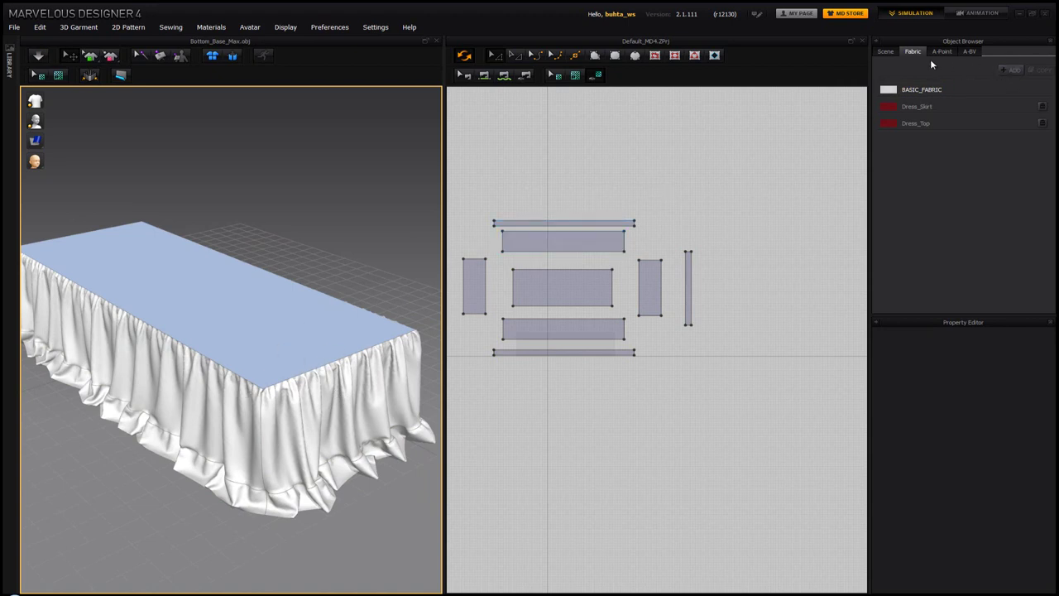
Step: Add a new fabric named Top_Base and set its colour to blue (0641F2)
{"action": "left_click", "coordinate": [1016, 70]}
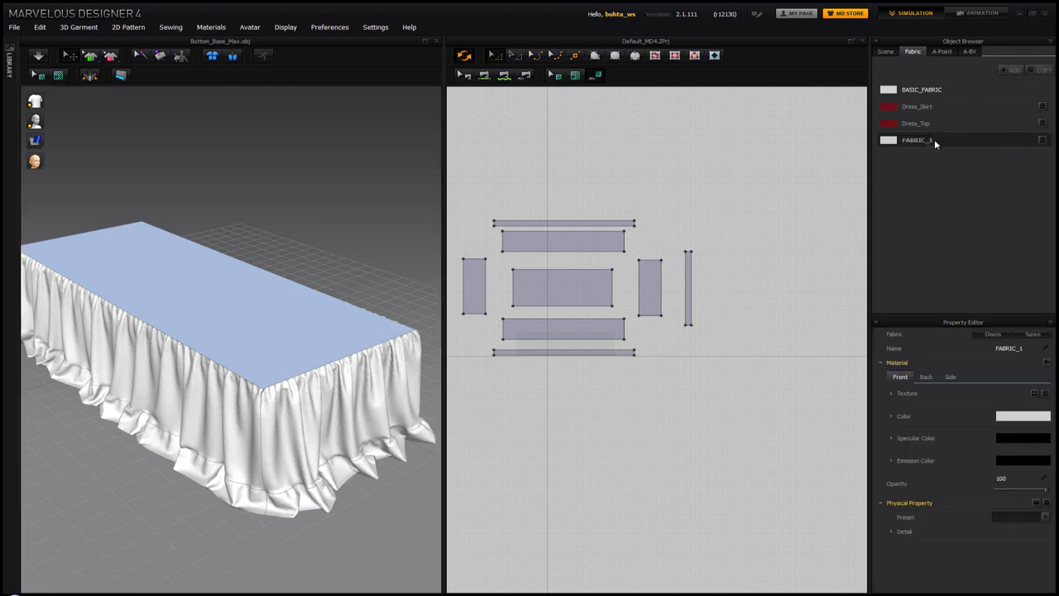
{"action": "double_click", "coordinate": [1029, 347]}
{"action": "type", "text": "Top_Base"}
{"action": "key", "text": "Return"}
{"action": "left_click", "coordinate": [1013, 417]}
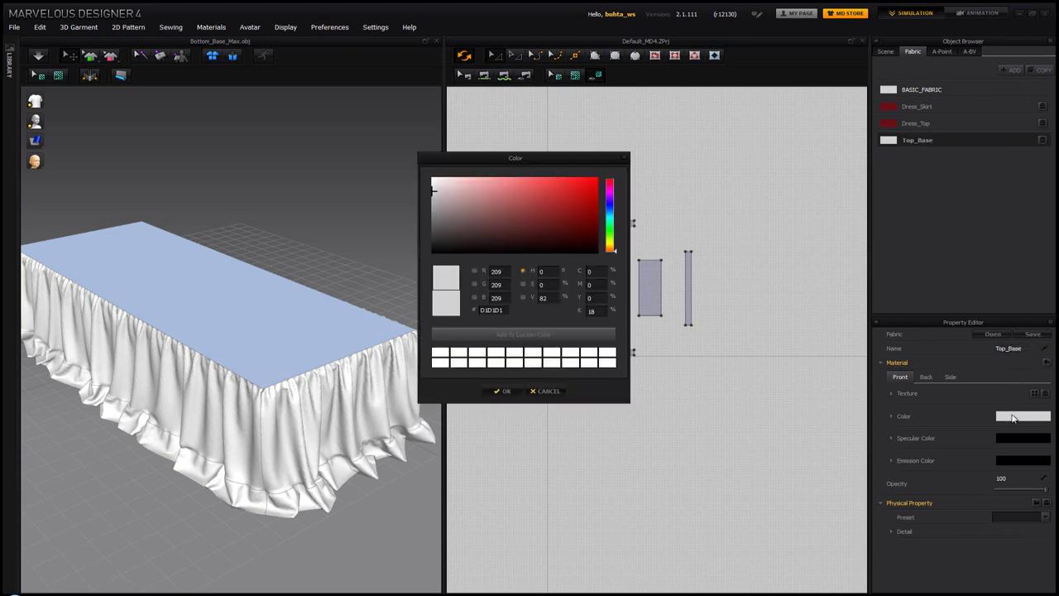
{"action": "left_click", "coordinate": [610, 204]}
{"action": "left_click", "coordinate": [593, 181]}
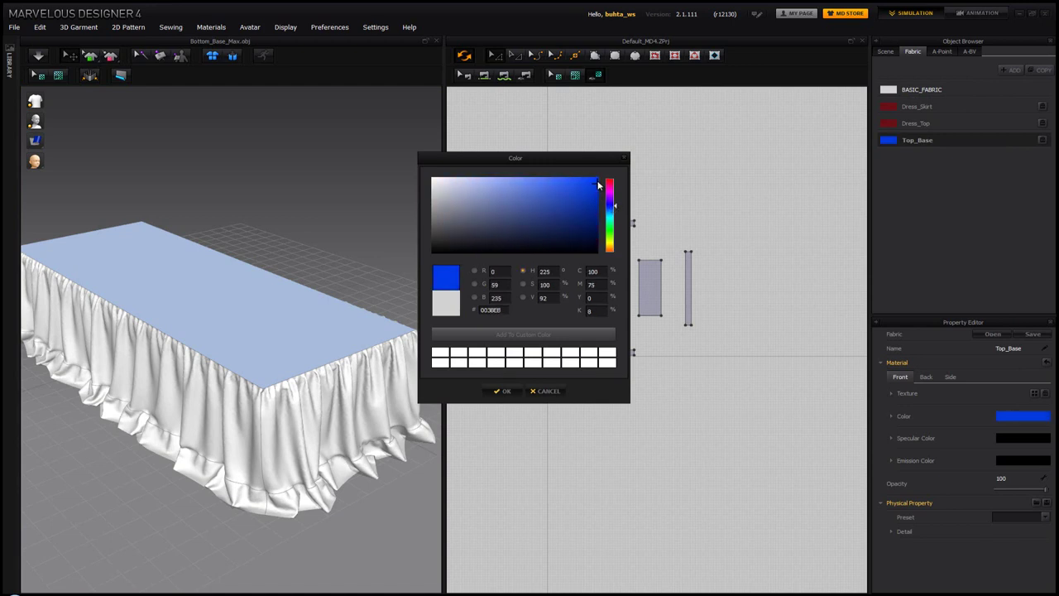
{"action": "left_click", "coordinate": [502, 392]}
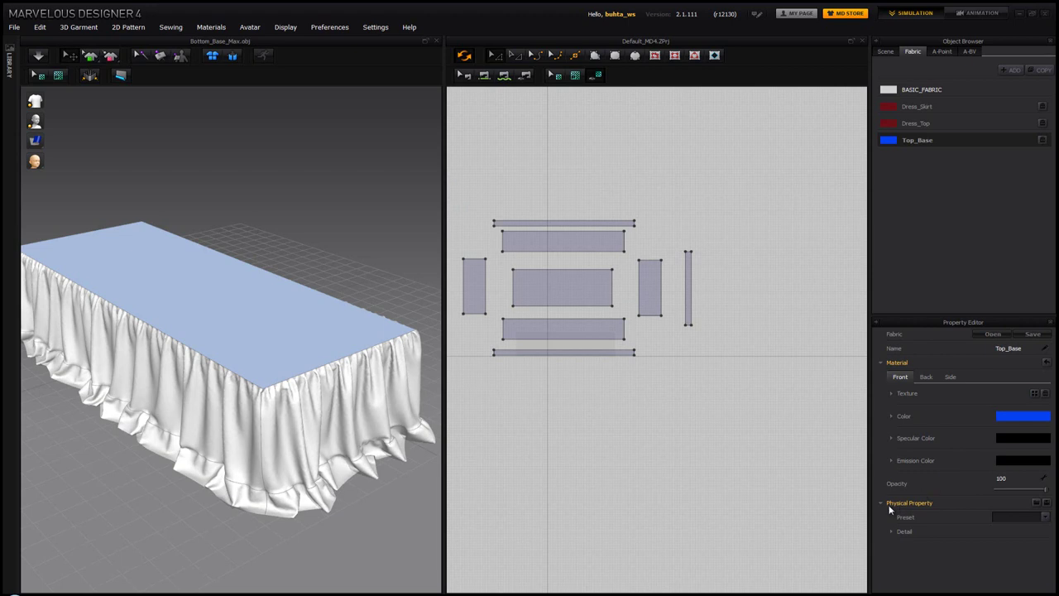
Step: Give Top_Base the D_Cotton_CLO_v2 physical property preset
{"action": "left_click", "coordinate": [1046, 518]}
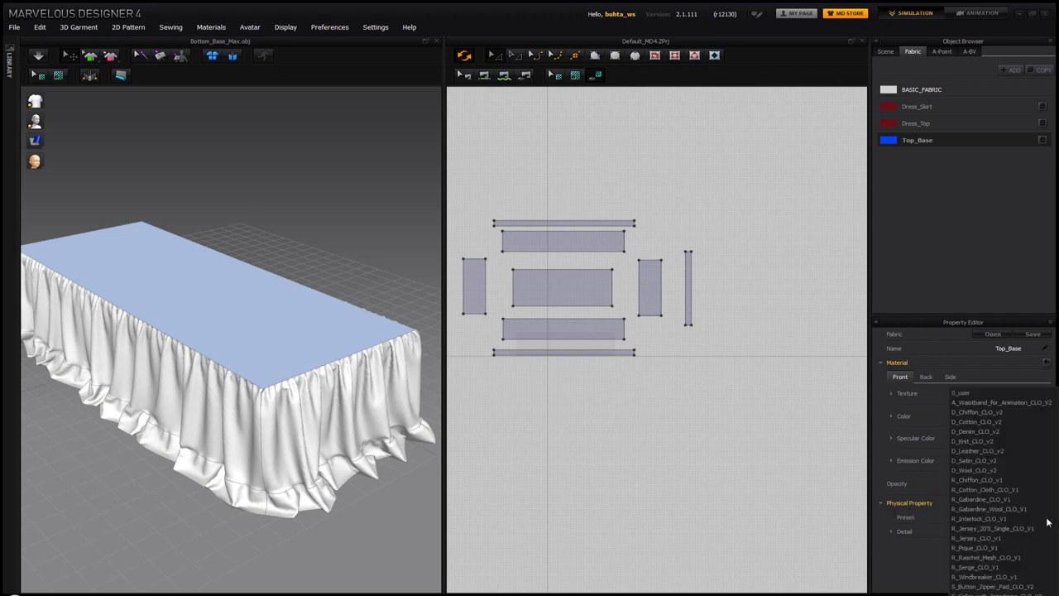
{"action": "left_click", "coordinate": [982, 422]}
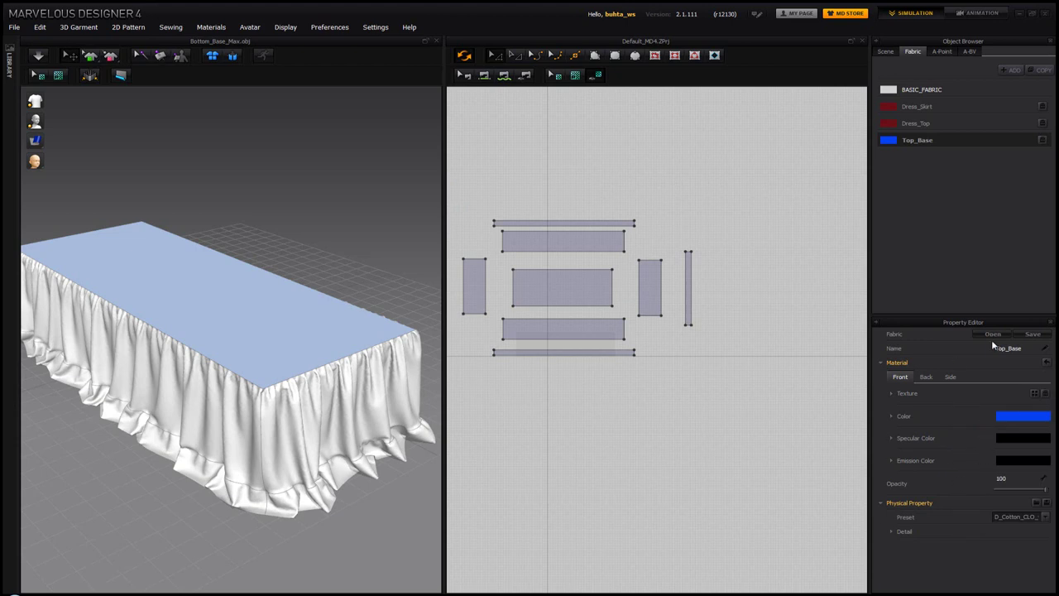
{"action": "left_click", "coordinate": [1048, 517]}
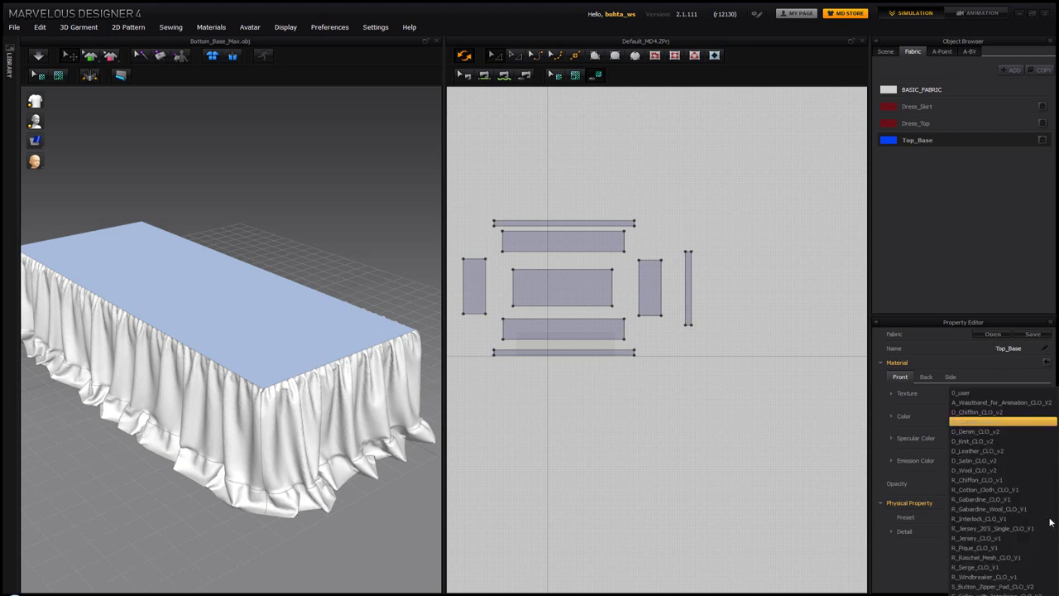
{"action": "left_click", "coordinate": [994, 426]}
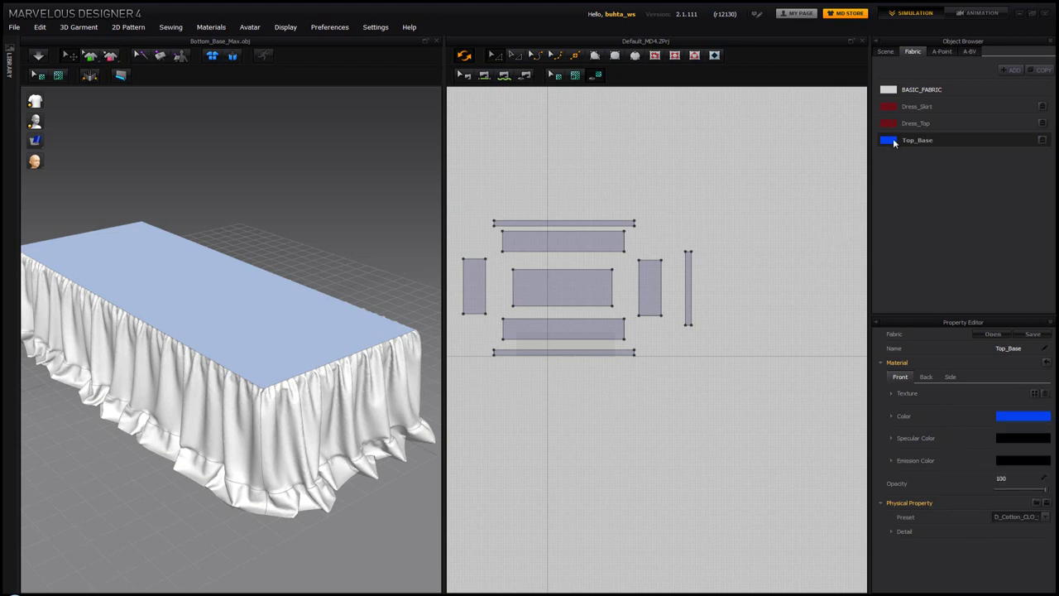
Step: Drag Top_Base onto the front, right, left and last remaining skirt panels
{"action": "left_click", "coordinate": [288, 316]}
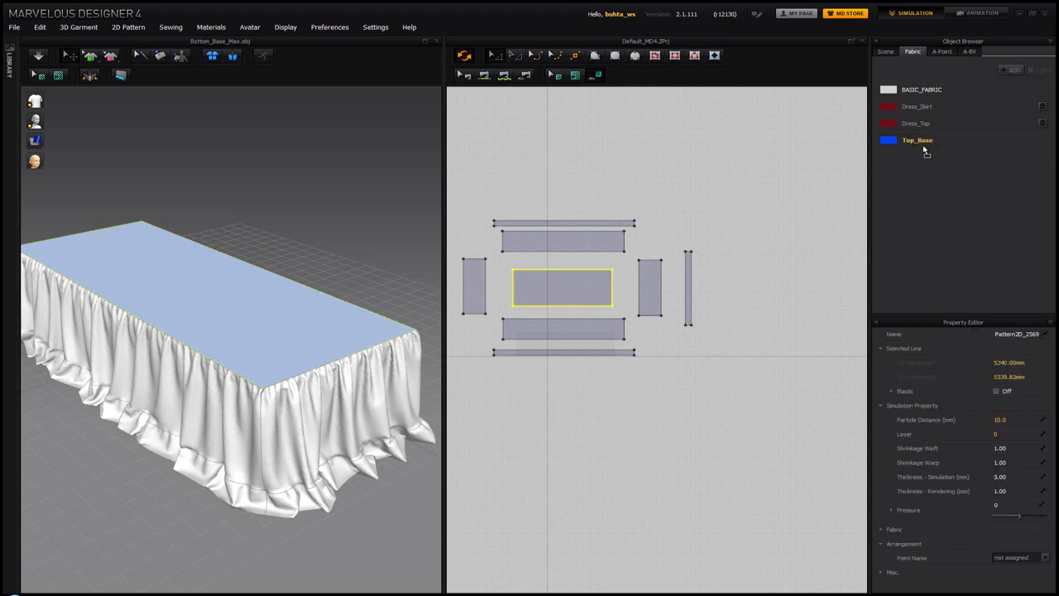
{"action": "left_click_drag", "start_coordinate": [925, 151], "coordinate": [153, 394]}
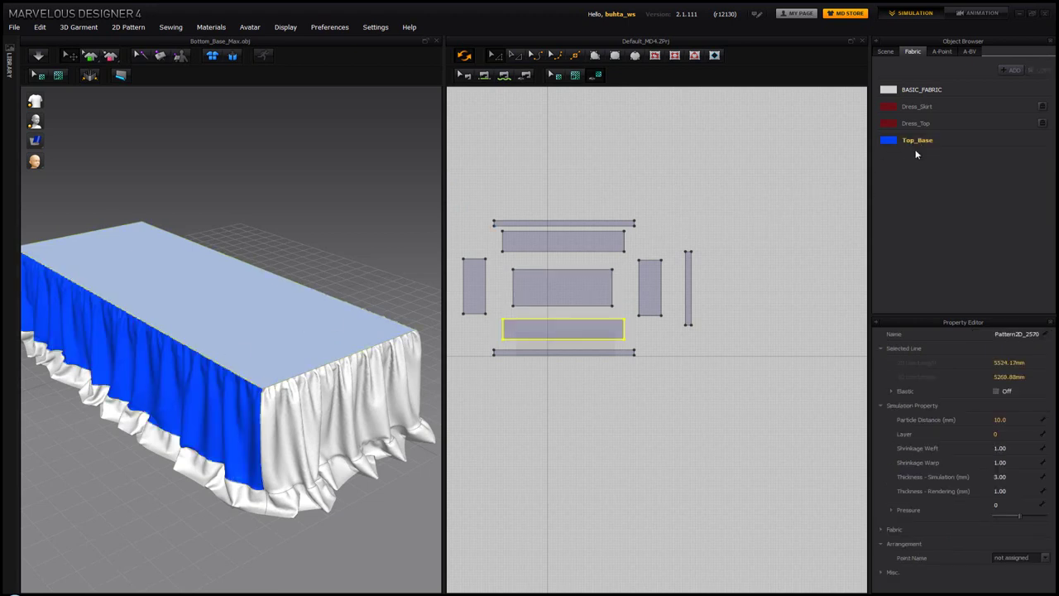
{"action": "left_click_drag", "start_coordinate": [917, 142], "coordinate": [361, 369]}
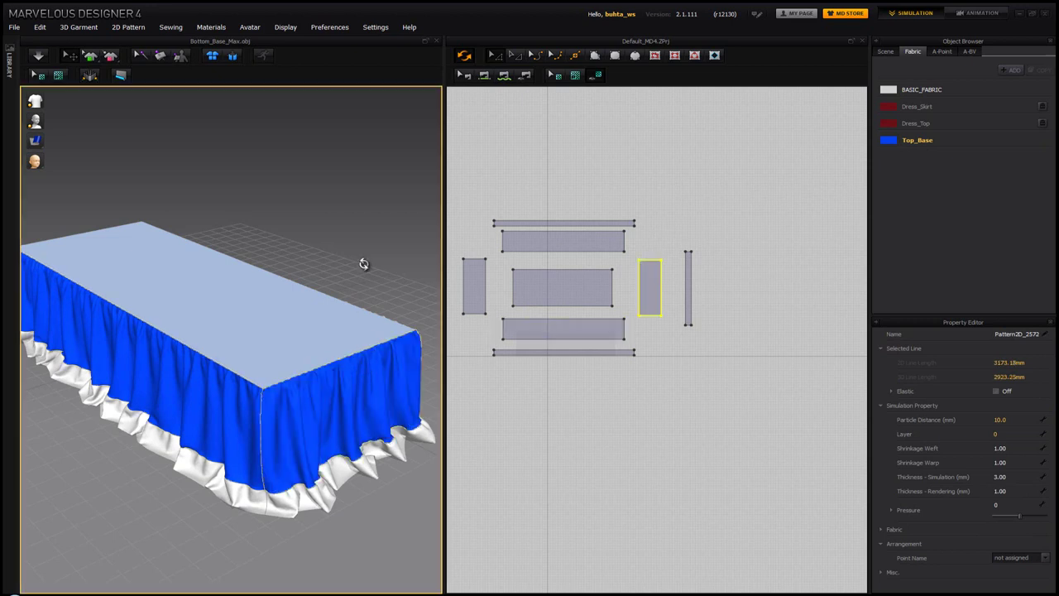
{"action": "right_click_drag", "start_coordinate": [364, 264], "coordinate": [99, 278]}
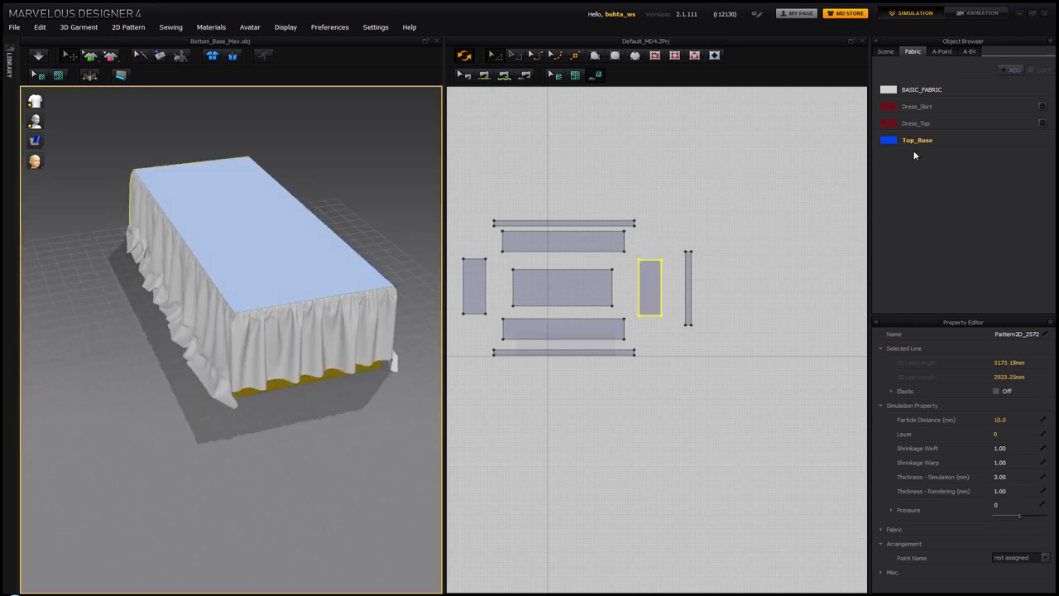
{"action": "left_click_drag", "start_coordinate": [914, 155], "coordinate": [228, 324]}
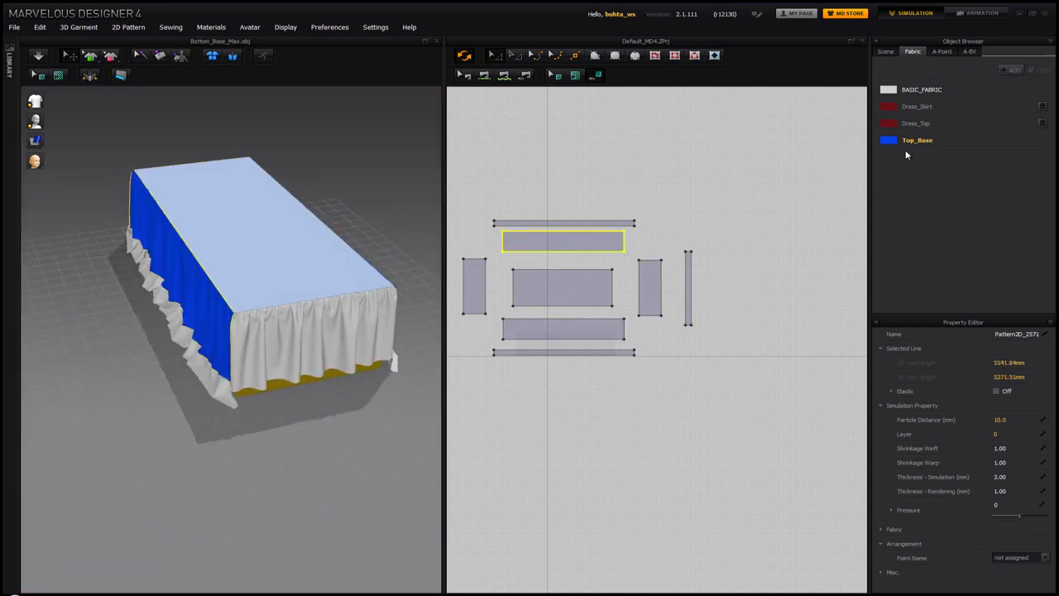
{"action": "left_click_drag", "start_coordinate": [930, 142], "coordinate": [385, 322]}
{"action": "right_click_drag", "start_coordinate": [386, 322], "coordinate": [191, 298]}
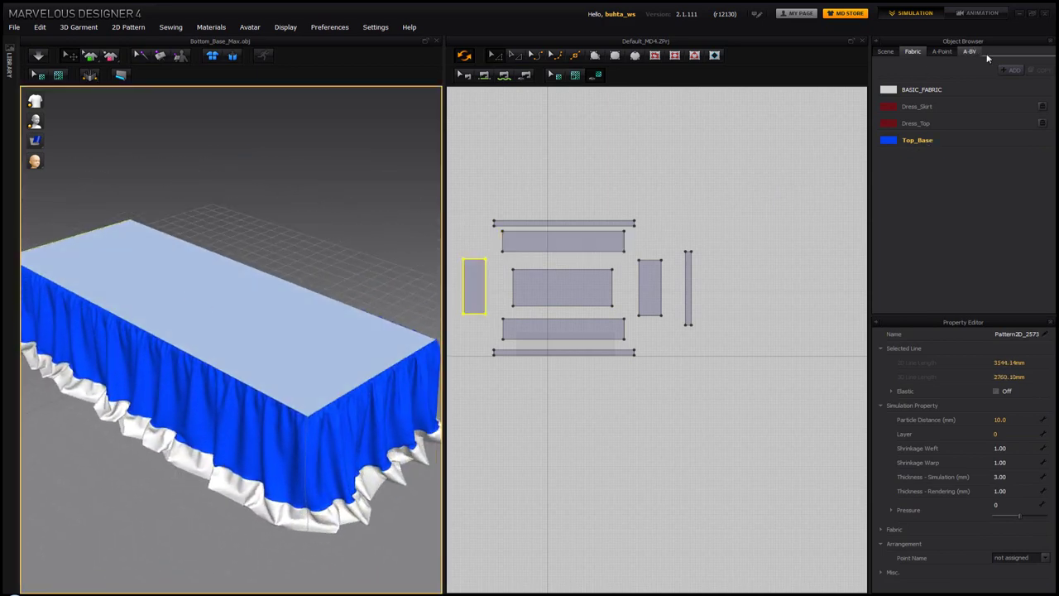
Step: Add a red (F40404) fabric named Bottom_base with the D_Cotton_CLO_v2 preset
{"action": "left_click", "coordinate": [1011, 71]}
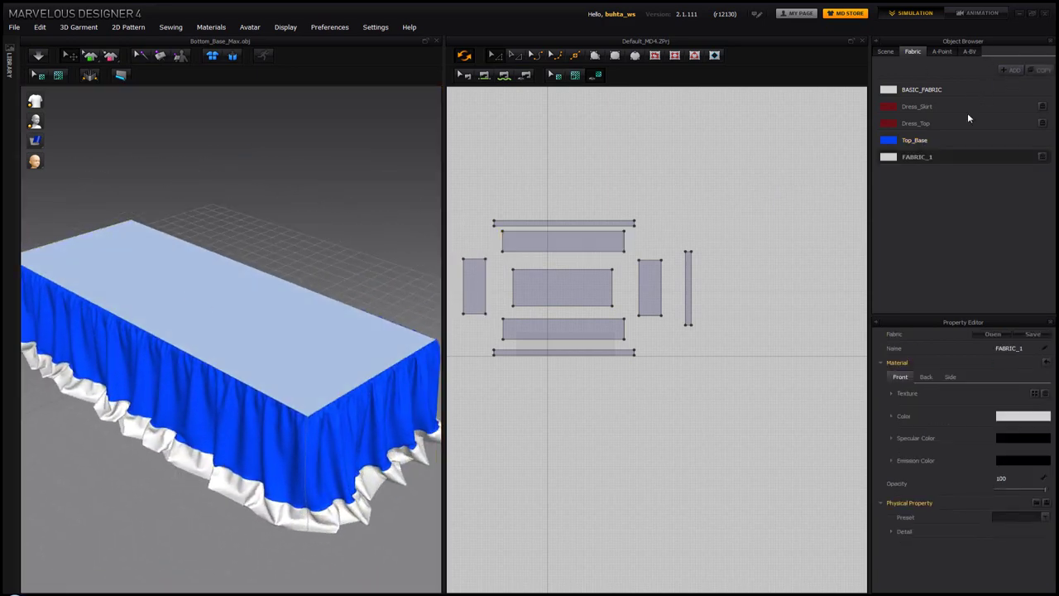
{"action": "left_click", "coordinate": [1027, 347]}
{"action": "double_click", "coordinate": [1031, 348]}
{"action": "type", "text": "Bottom_base"}
{"action": "key", "text": "Return"}
{"action": "left_click", "coordinate": [1027, 416]}
{"action": "left_click_drag", "start_coordinate": [582, 189], "coordinate": [594, 183]}
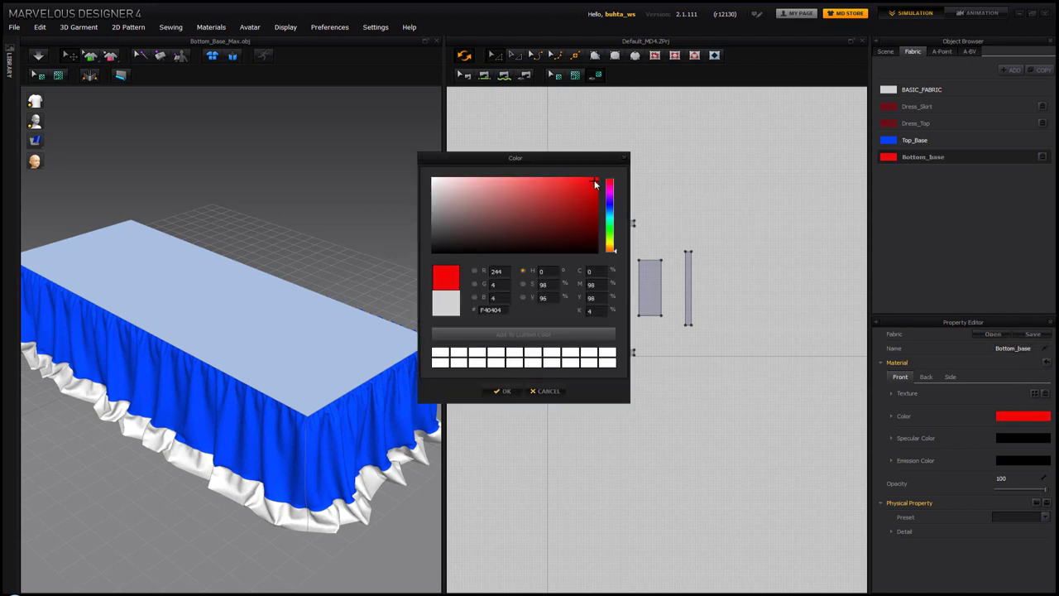
{"action": "left_click", "coordinate": [503, 392]}
{"action": "left_click", "coordinate": [1046, 517]}
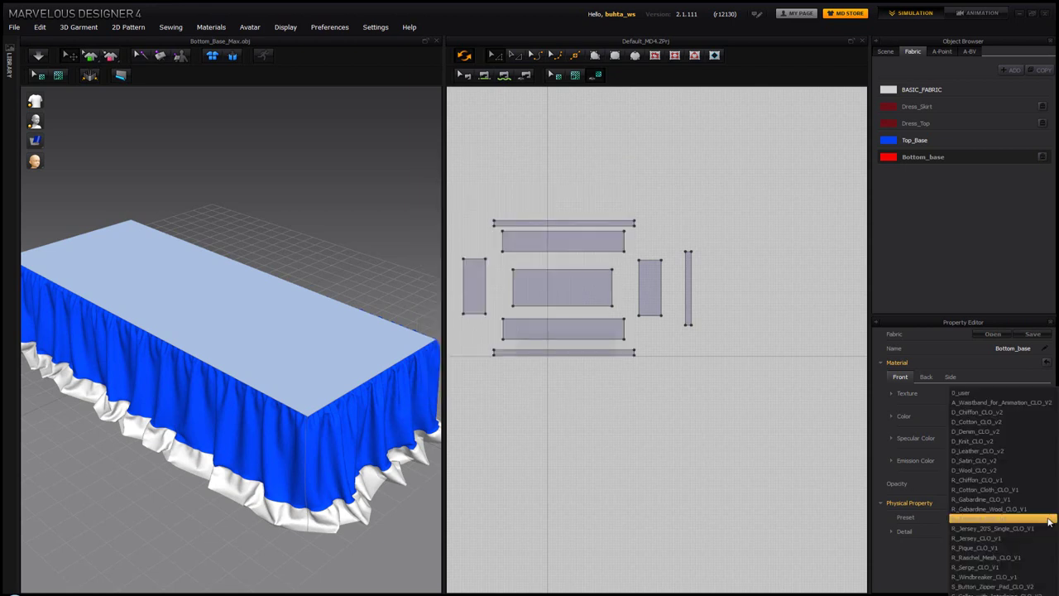
{"action": "left_click", "coordinate": [1001, 422]}
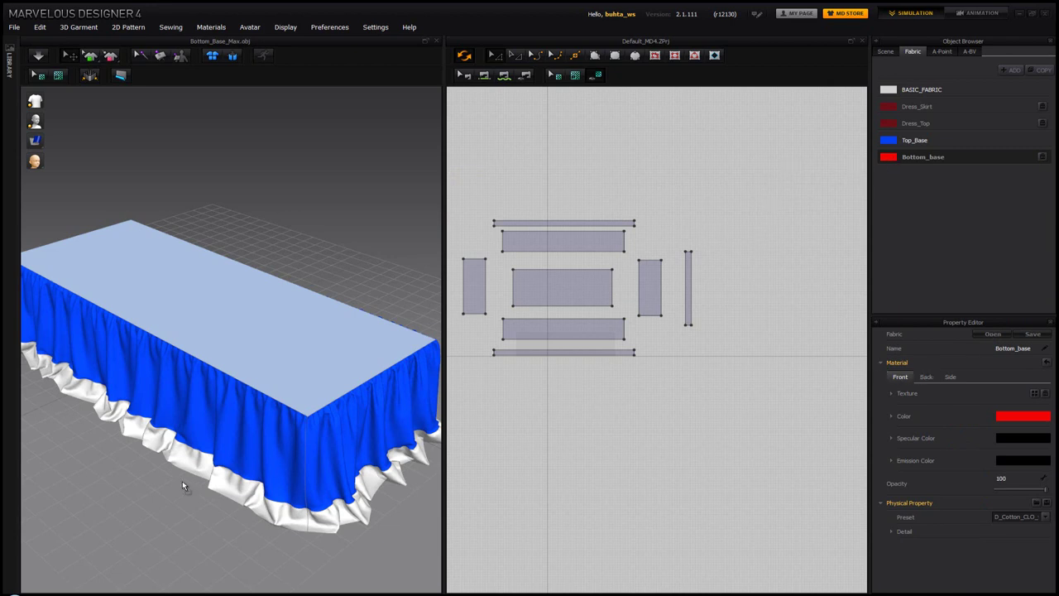
Step: Apply Bottom_base to the front ruffle and remaining frill, then select all eight patterns
{"action": "left_click_drag", "start_coordinate": [215, 489], "coordinate": [279, 436]}
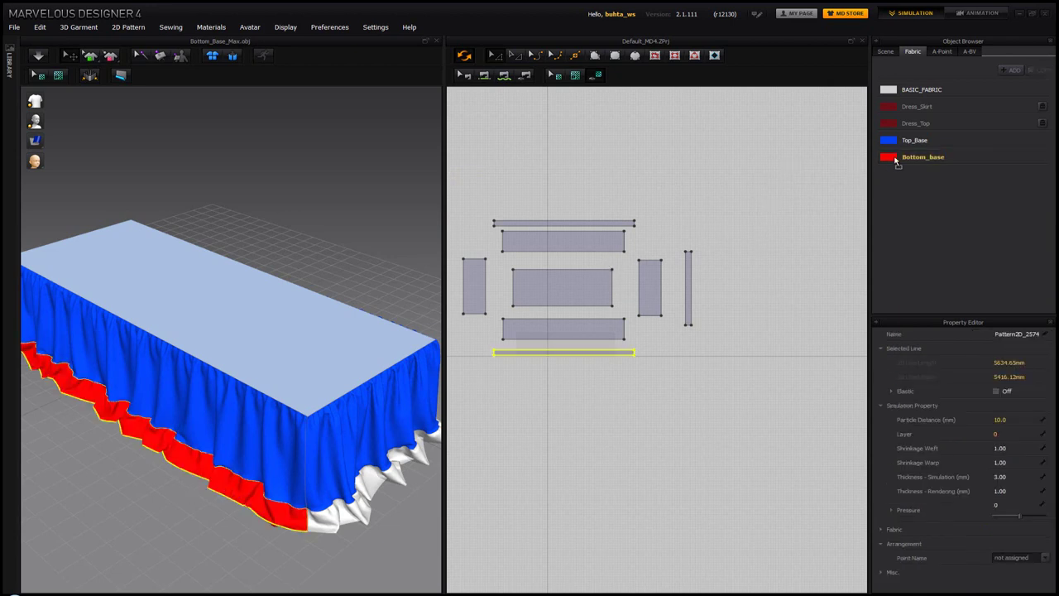
{"action": "left_click", "coordinate": [397, 466]}
{"action": "right_click_drag", "start_coordinate": [397, 465], "coordinate": [243, 466]}
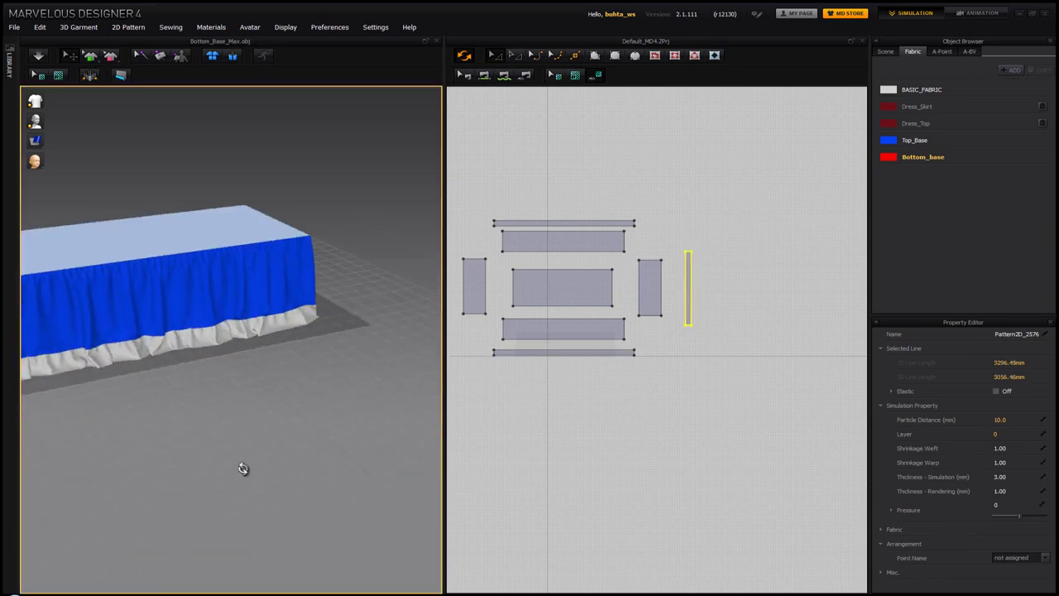
{"action": "left_click_drag", "start_coordinate": [907, 163], "coordinate": [296, 331]}
{"action": "right_click_drag", "start_coordinate": [295, 331], "coordinate": [372, 298]}
{"action": "left_click", "coordinate": [374, 299]}
{"action": "left_click_drag", "start_coordinate": [725, 168], "coordinate": [441, 394]}
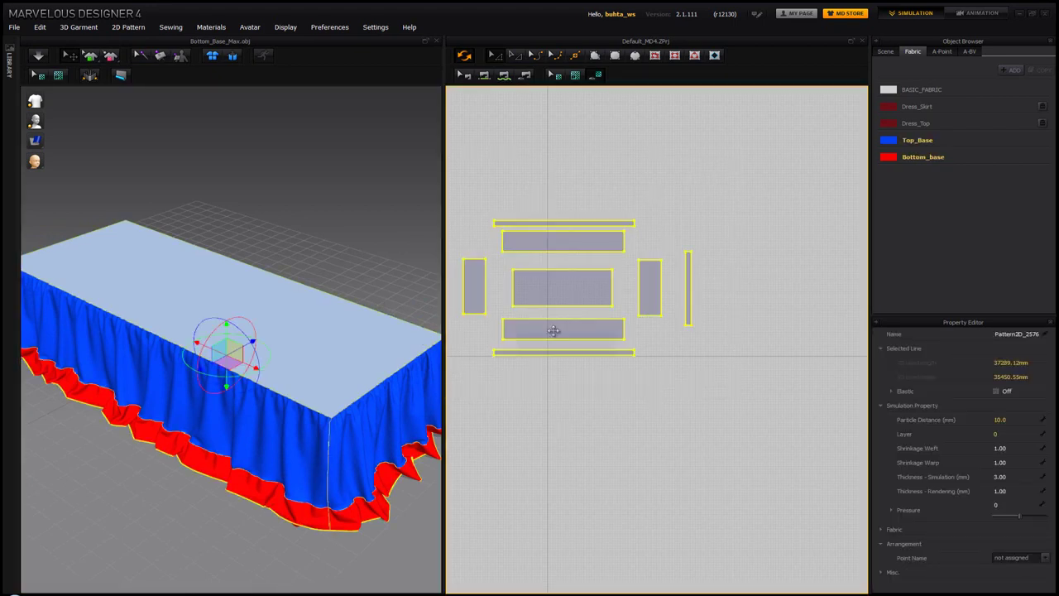
Step: Export the selected garment as Bottom_Base_MD.obj with Single Object, Weld, Thin and Unified UV settings
{"action": "left_click", "coordinate": [16, 28]}
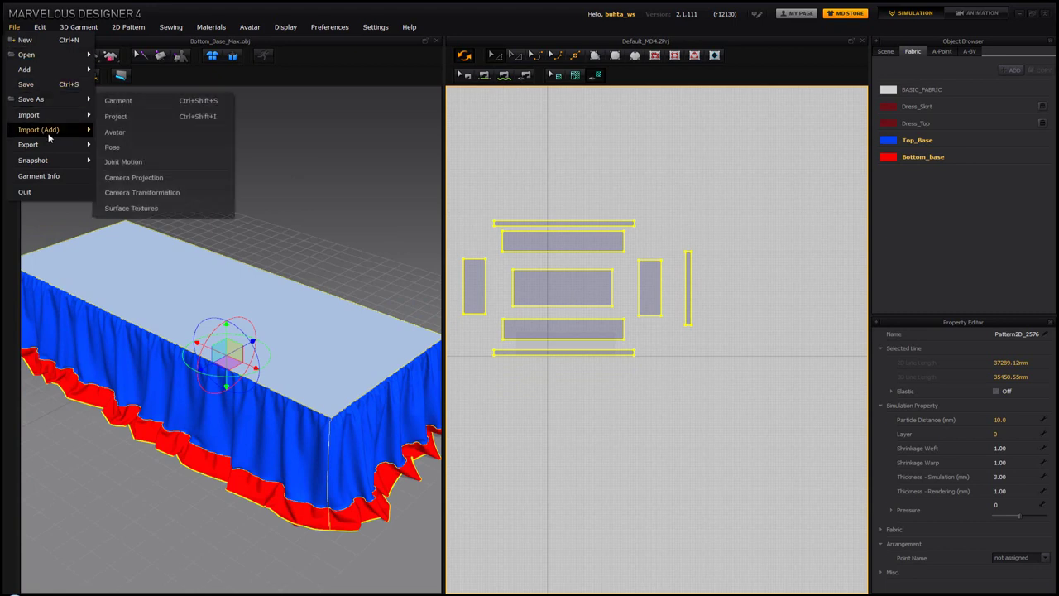
{"action": "mouse_move", "coordinate": [53, 148]}
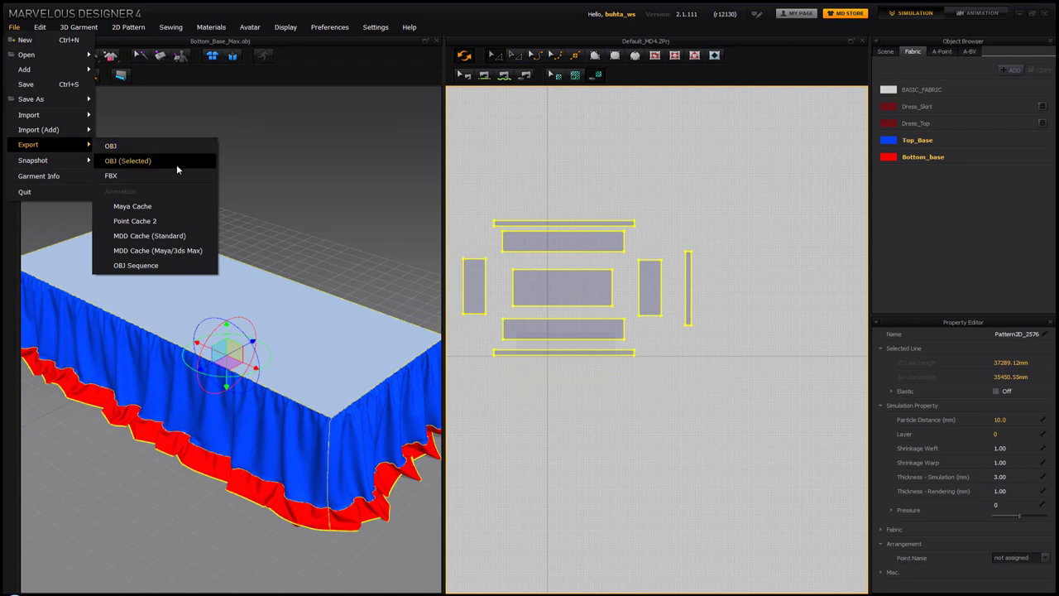
{"action": "left_click", "coordinate": [132, 163]}
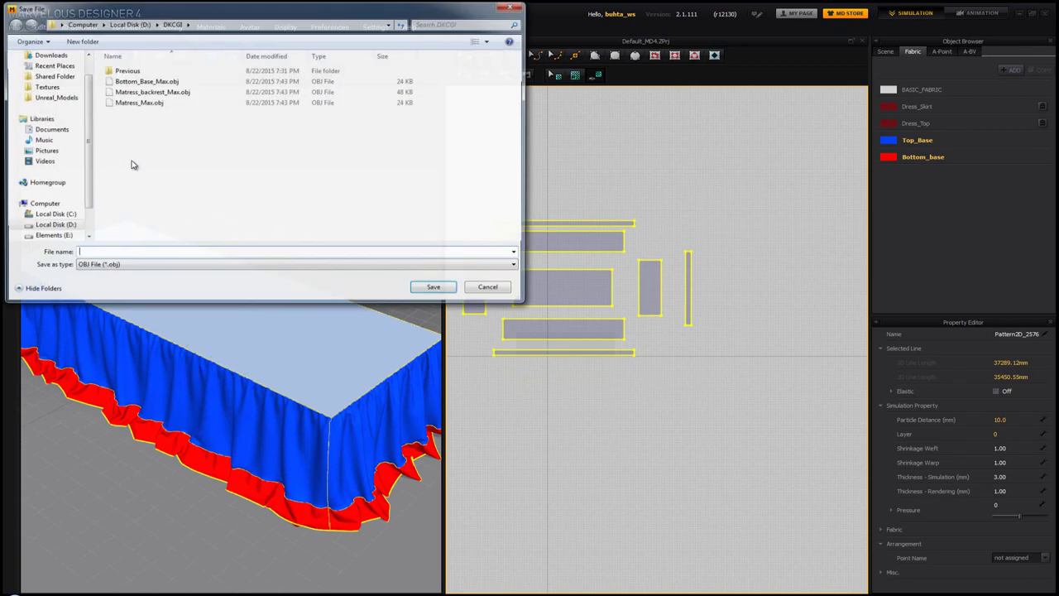
{"action": "left_click", "coordinate": [211, 151]}
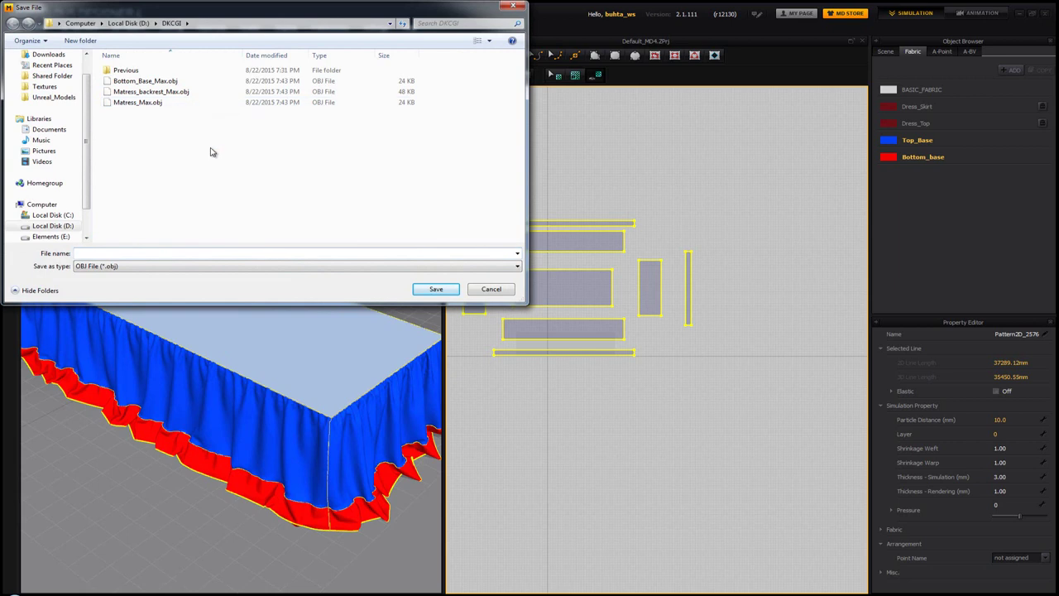
{"action": "left_click", "coordinate": [158, 254]}
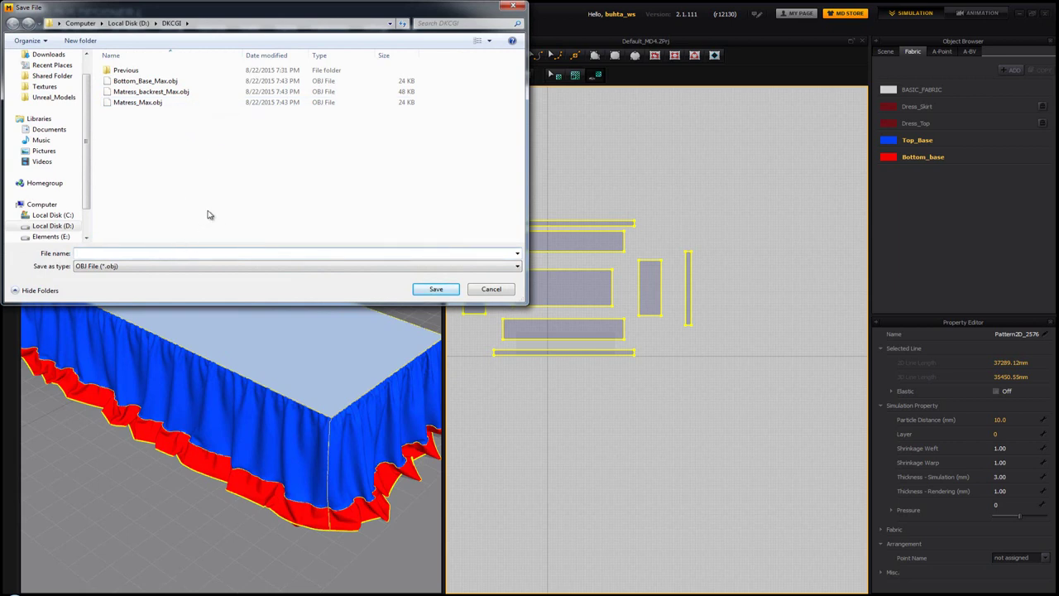
{"action": "type", "text": "Bottom_Base_"}
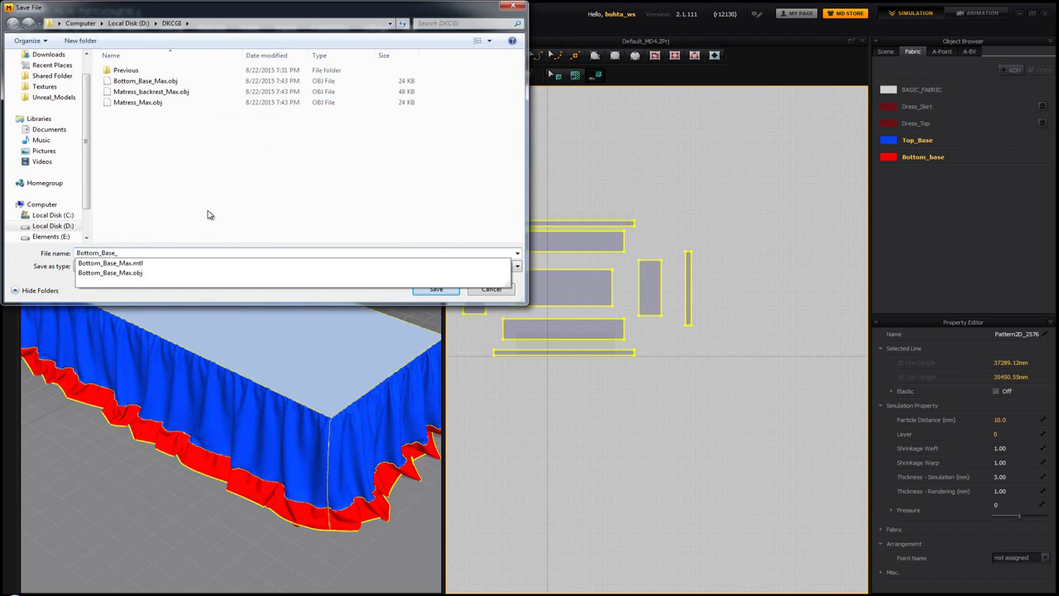
{"action": "type", "text": "MD"}
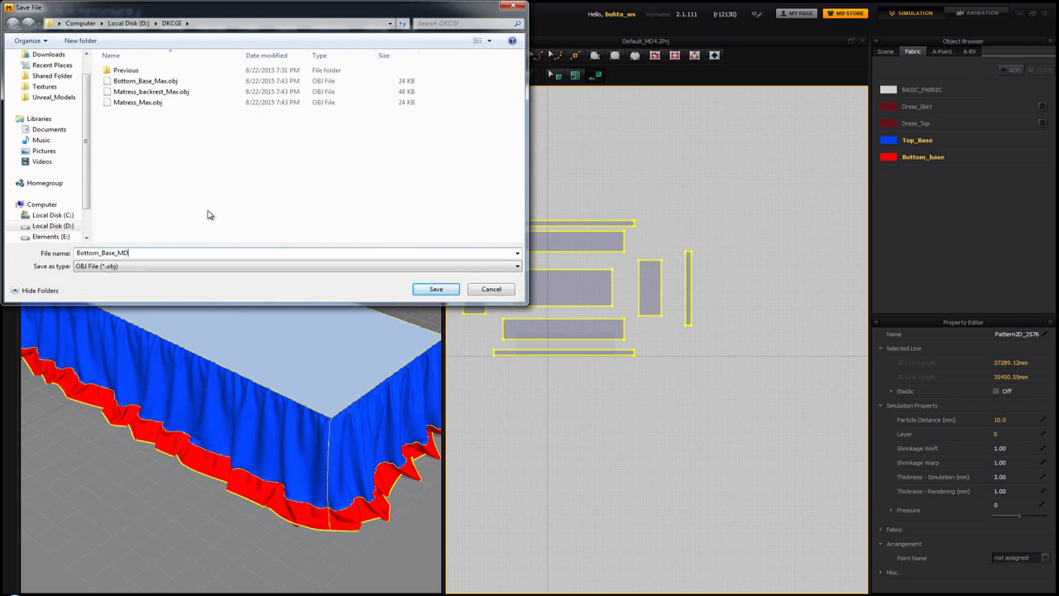
{"action": "left_click", "coordinate": [438, 291]}
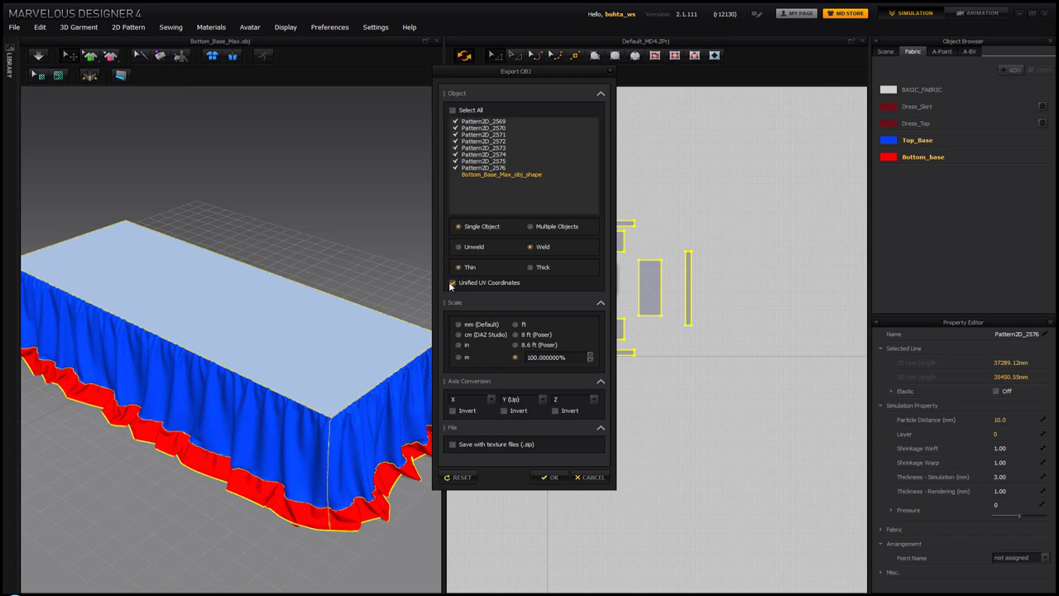
{"action": "left_click", "coordinate": [549, 477]}
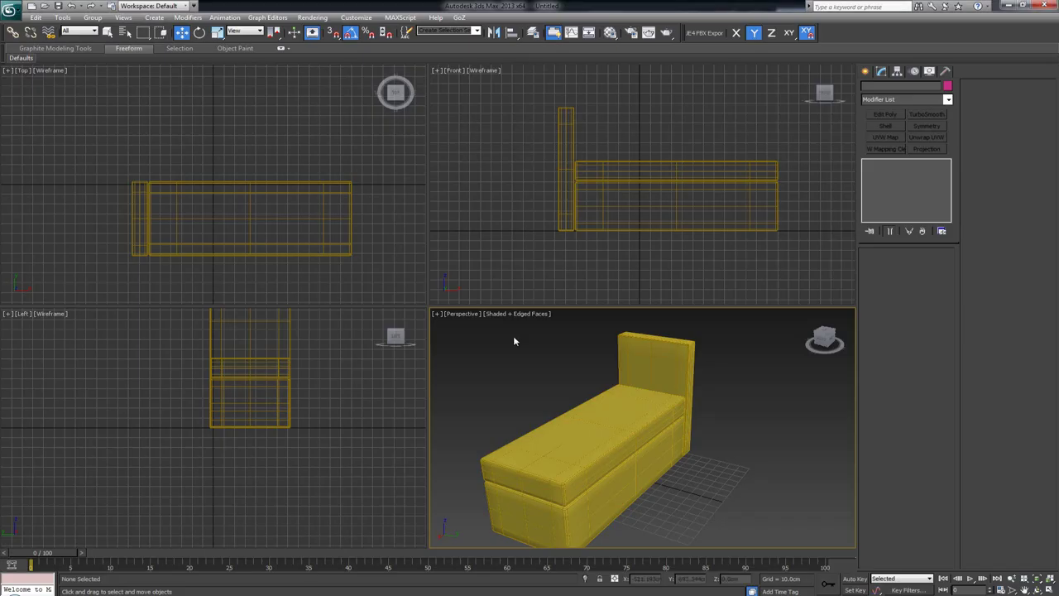
Step: Maximize the Perspective viewport and choose Bottom_Base_MD.obj from D:\DKCGI for import
{"action": "middle_click_drag", "start_coordinate": [531, 428], "coordinate": [343, 299], "text": "alt"}
{"action": "key", "text": "alt+w"}
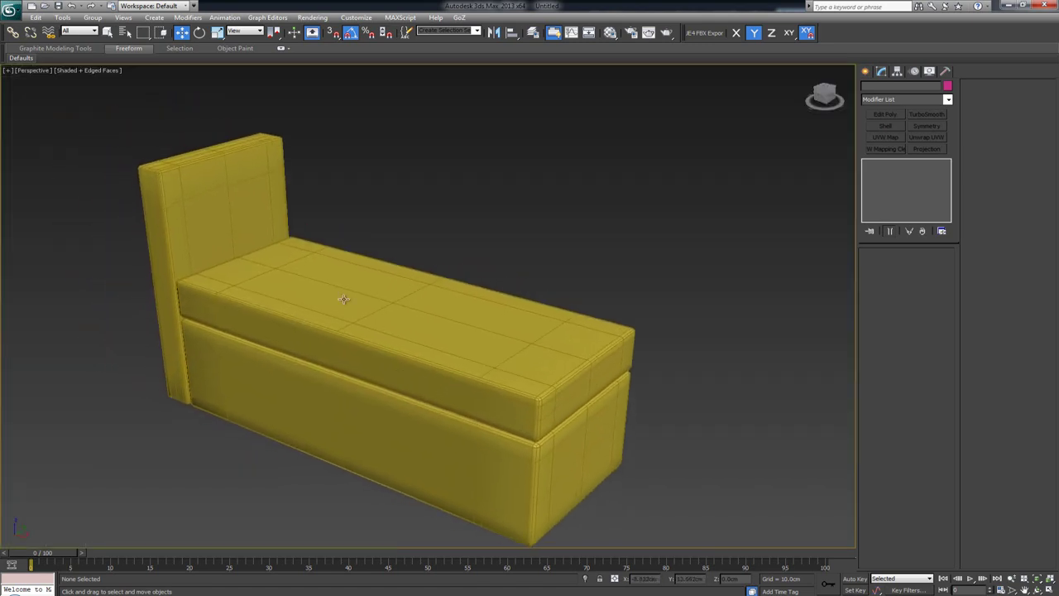
{"action": "left_click", "coordinate": [14, 10]}
{"action": "mouse_move", "coordinate": [37, 145]}
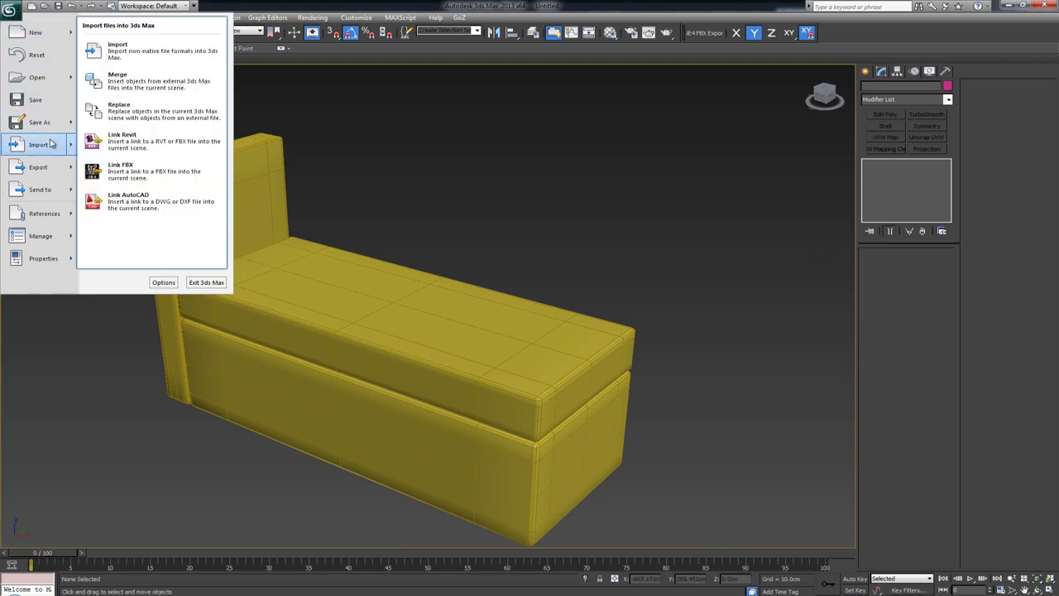
{"action": "left_click", "coordinate": [148, 49]}
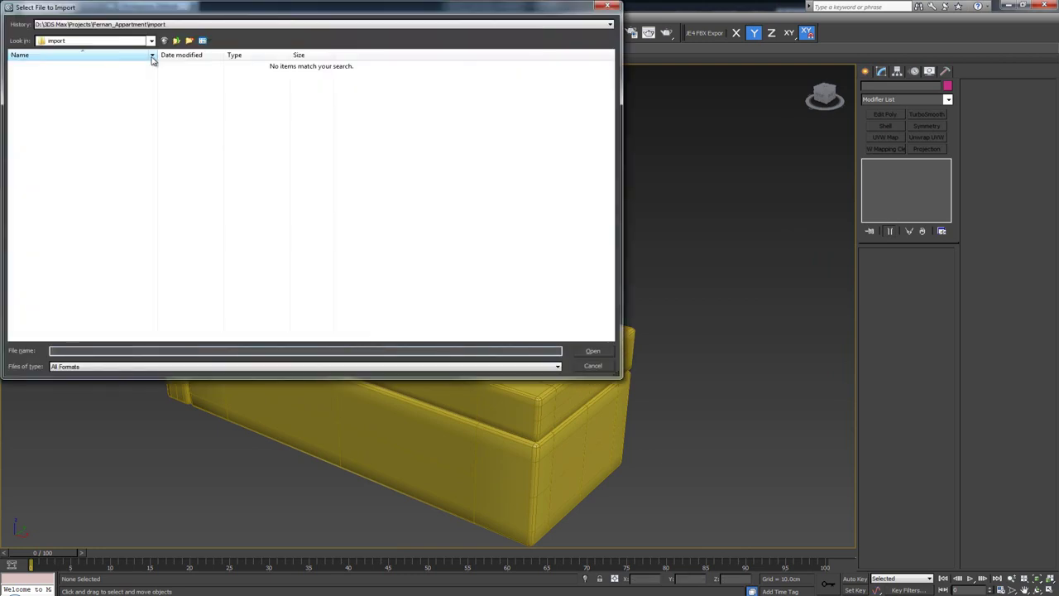
{"action": "left_click", "coordinate": [150, 43]}
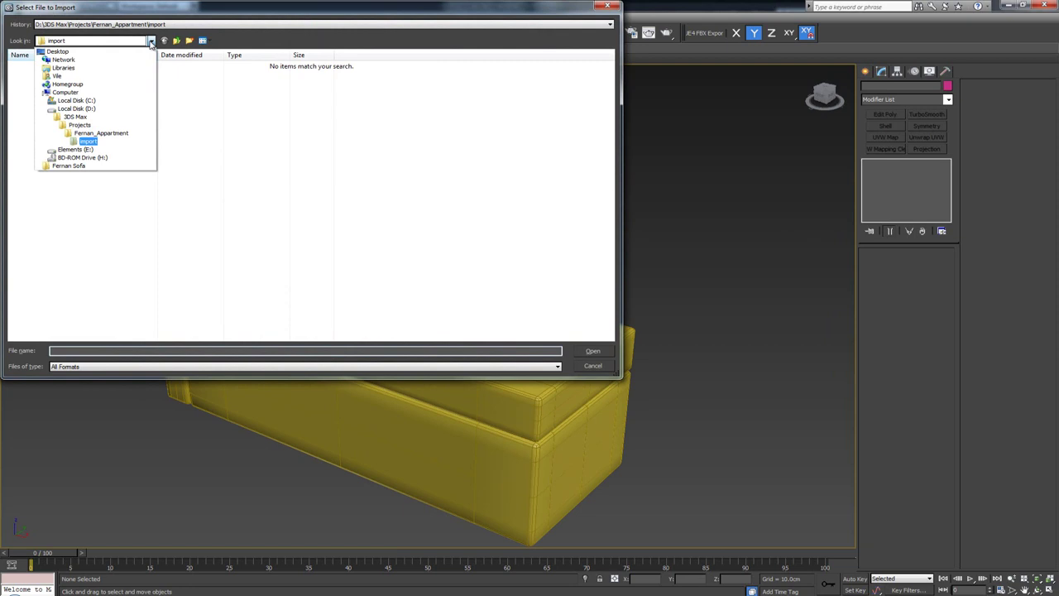
{"action": "left_click", "coordinate": [82, 110]}
{"action": "double_click", "coordinate": [52, 124]}
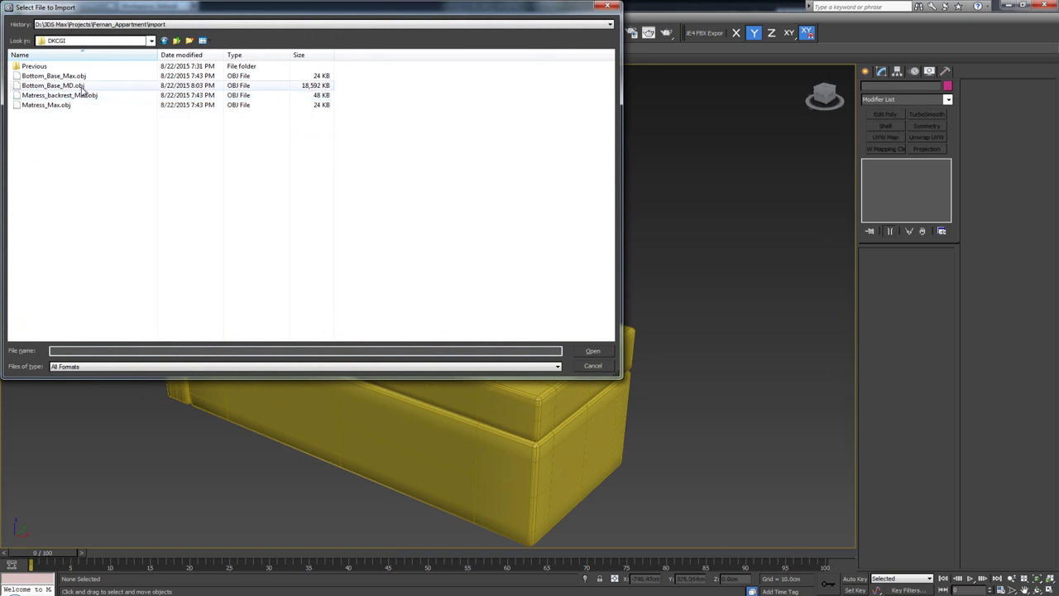
{"action": "left_click", "coordinate": [71, 87]}
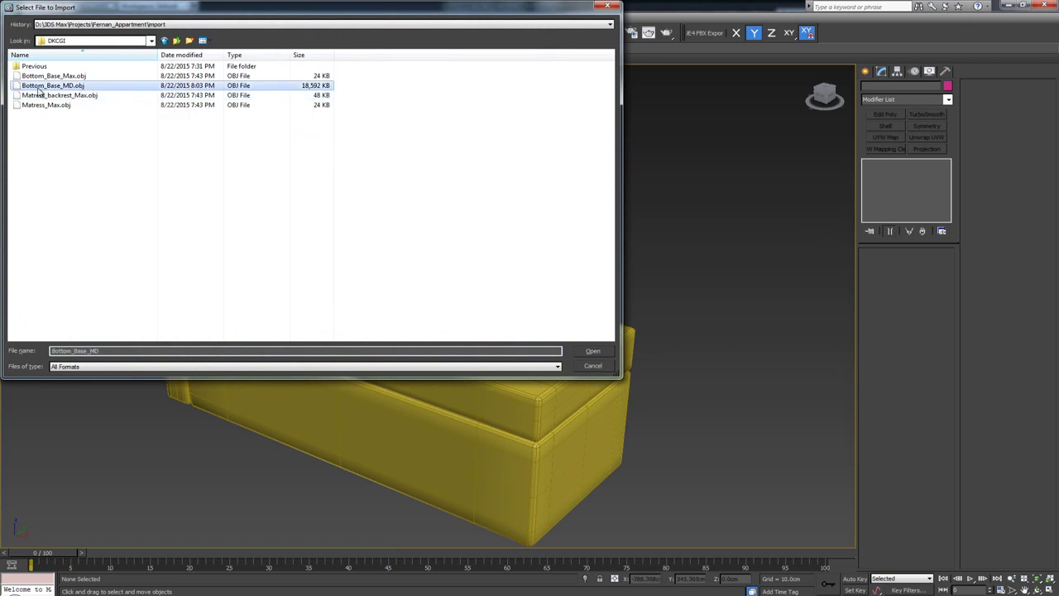
{"action": "double_click", "coordinate": [83, 89]}
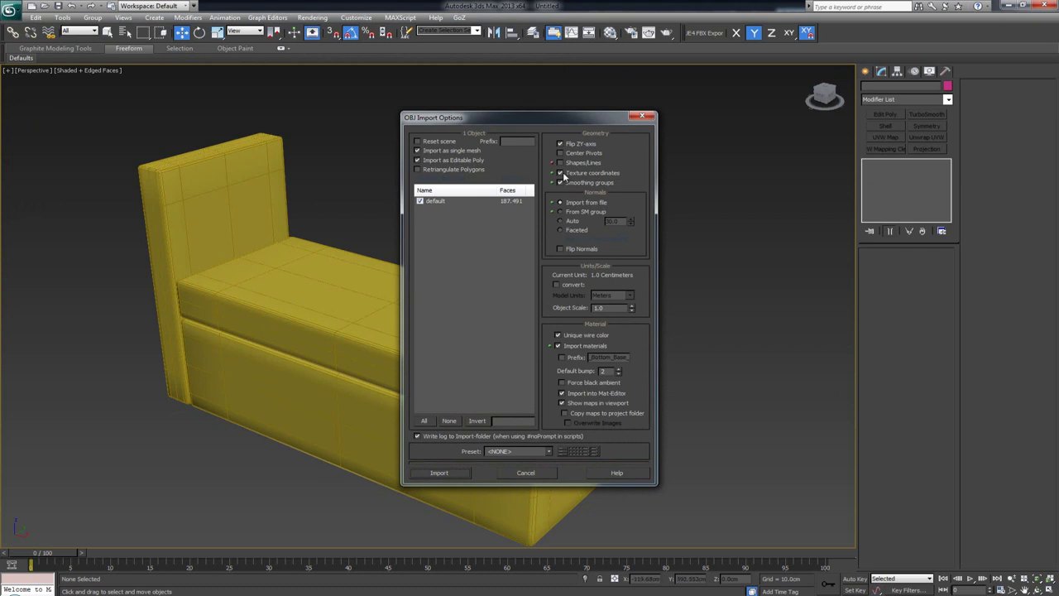
Step: Import the skirt as one editable poly and uniformly scale it to 10% around the daybed base
{"action": "left_click", "coordinate": [448, 470]}
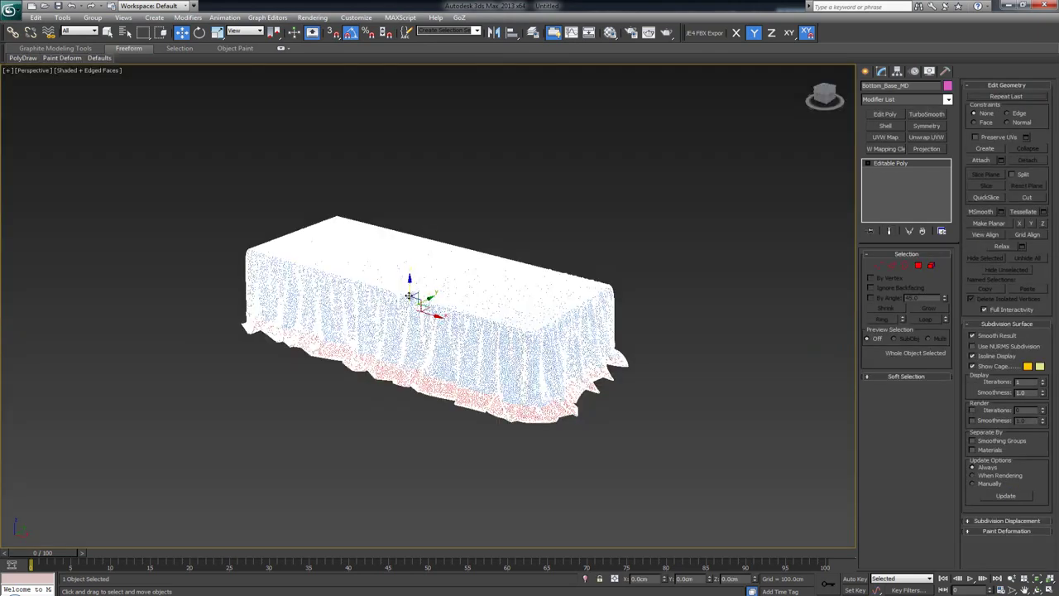
{"action": "scroll", "coordinate": [410, 295], "scroll_direction": "up", "scroll_amount": 6}
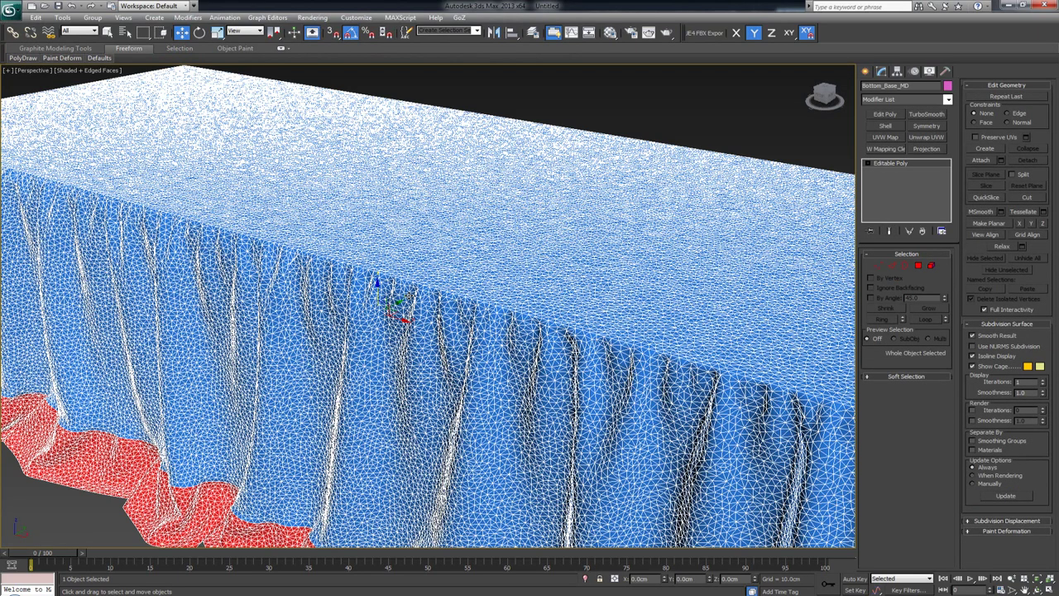
{"action": "scroll", "coordinate": [365, 300], "scroll_direction": "down", "scroll_amount": 3}
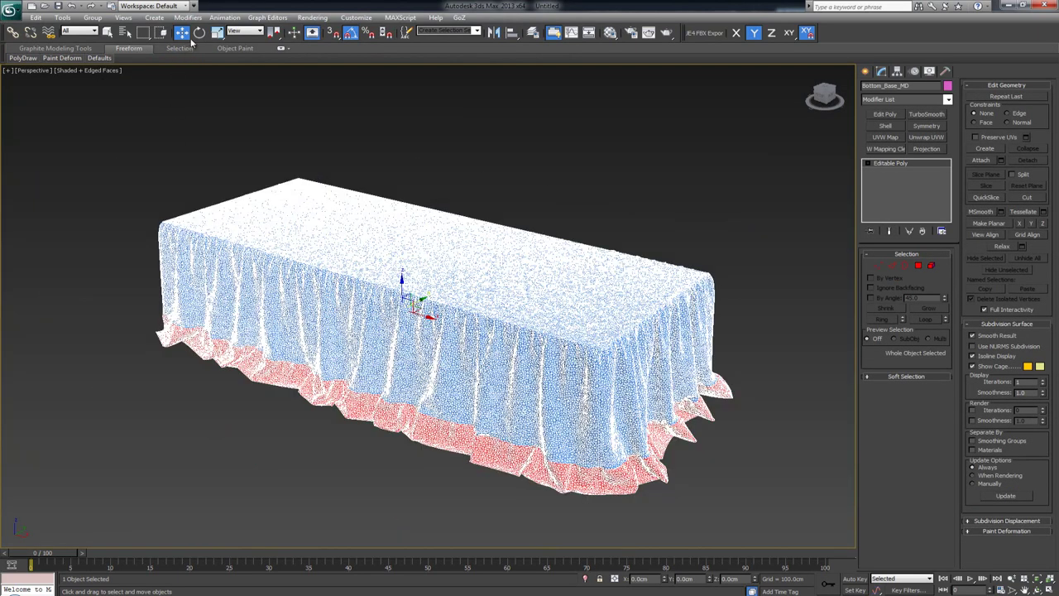
{"action": "right_click", "coordinate": [216, 32]}
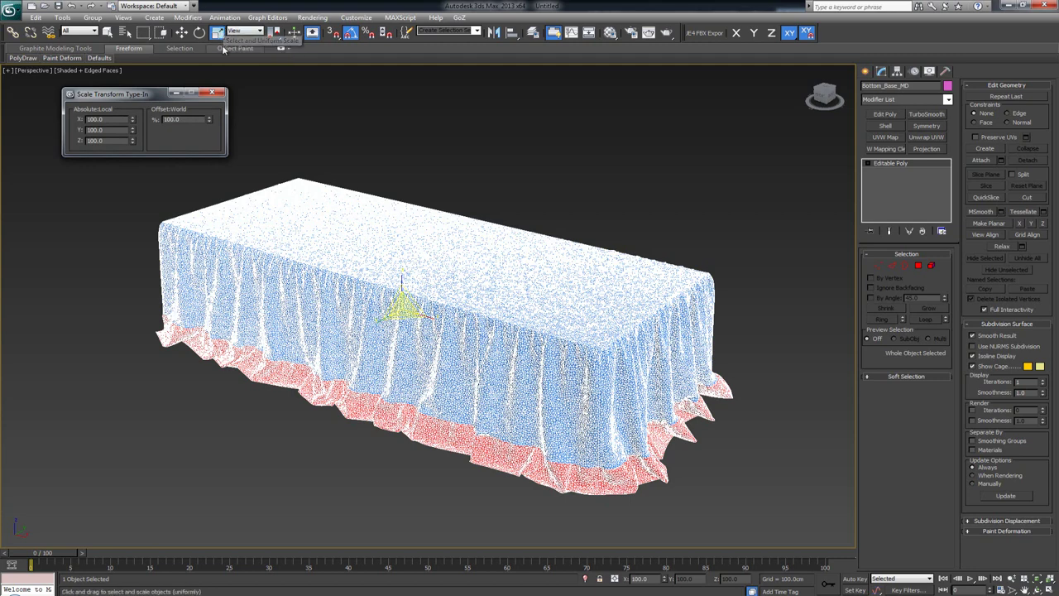
{"action": "left_click_drag", "start_coordinate": [191, 120], "coordinate": [157, 123]}
{"action": "type", "text": "10"}
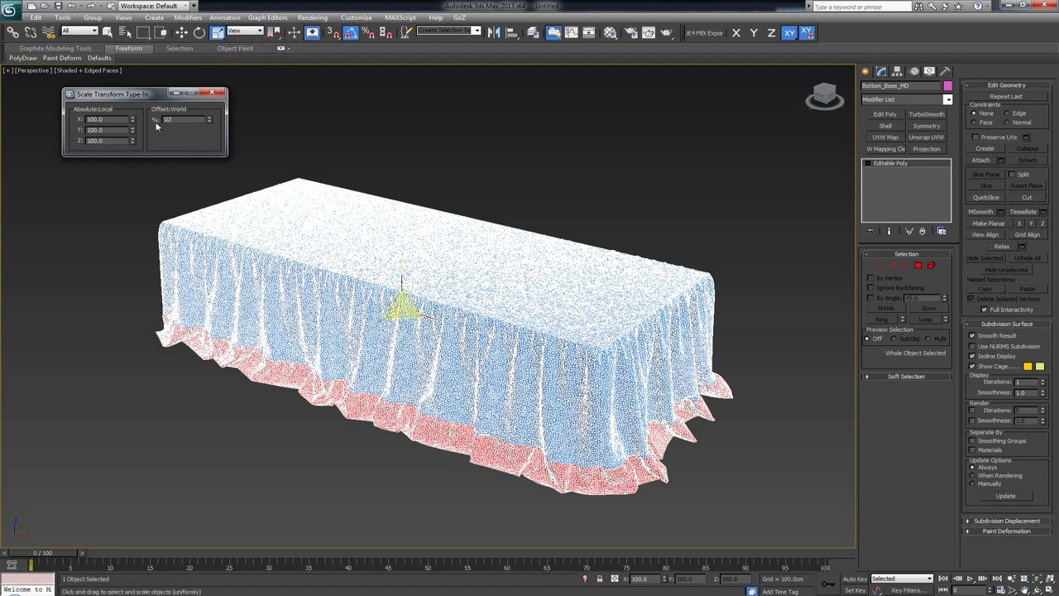
{"action": "key", "text": "Return"}
{"action": "key", "text": "z"}
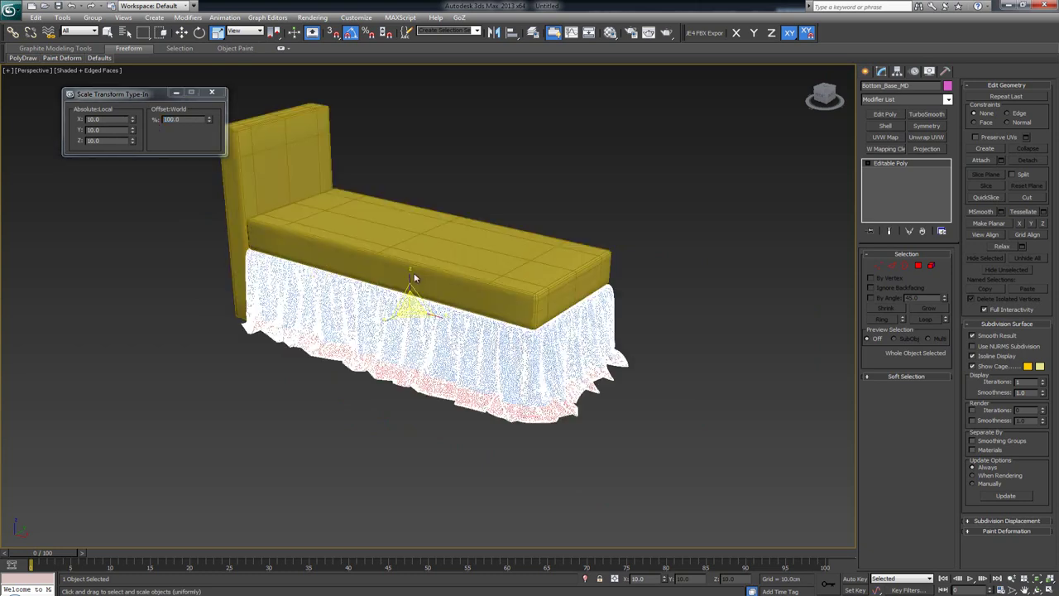
{"action": "left_click", "coordinate": [551, 213]}
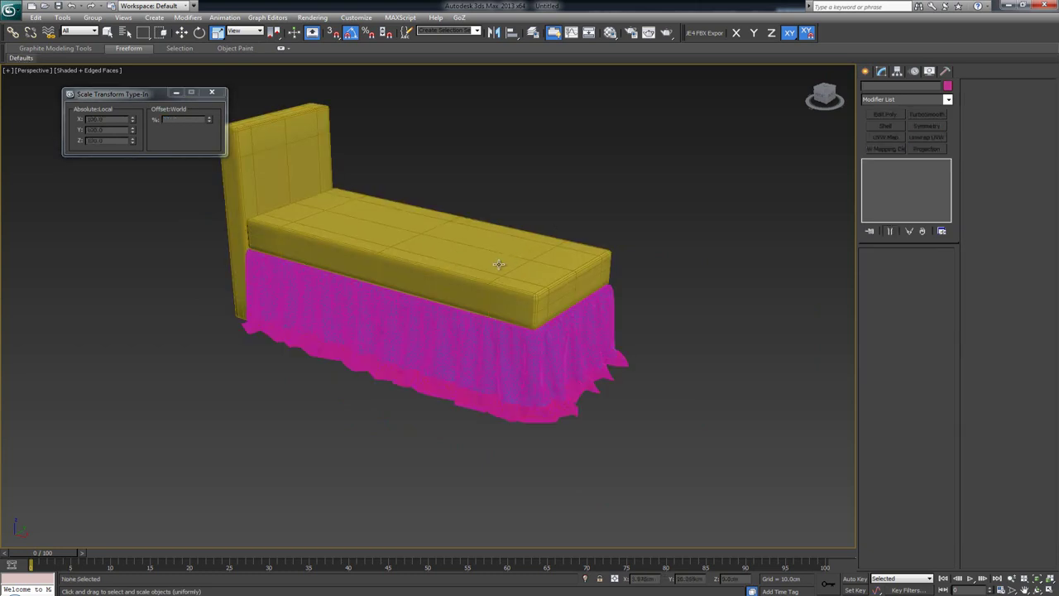
Step: Close the Scale Transform Type-In dialog and zoom in on the selected skirt
{"action": "mouse_move", "coordinate": [488, 276]}
{"action": "middle_mouse_down", "text": "alt"}
{"action": "mouse_move", "coordinate": [434, 250]}
{"action": "mouse_move", "coordinate": [496, 273]}
{"action": "middle_mouse_up", "text": "alt"}
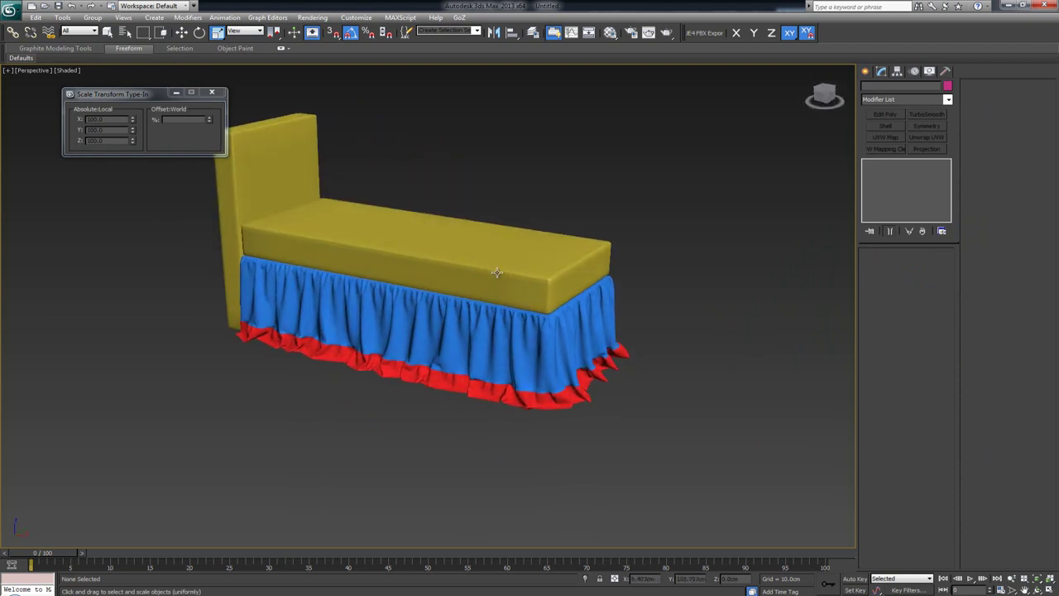
{"action": "middle_click_drag", "start_coordinate": [375, 300], "coordinate": [363, 307]}
{"action": "left_click", "coordinate": [212, 92]}
{"action": "left_click", "coordinate": [371, 326]}
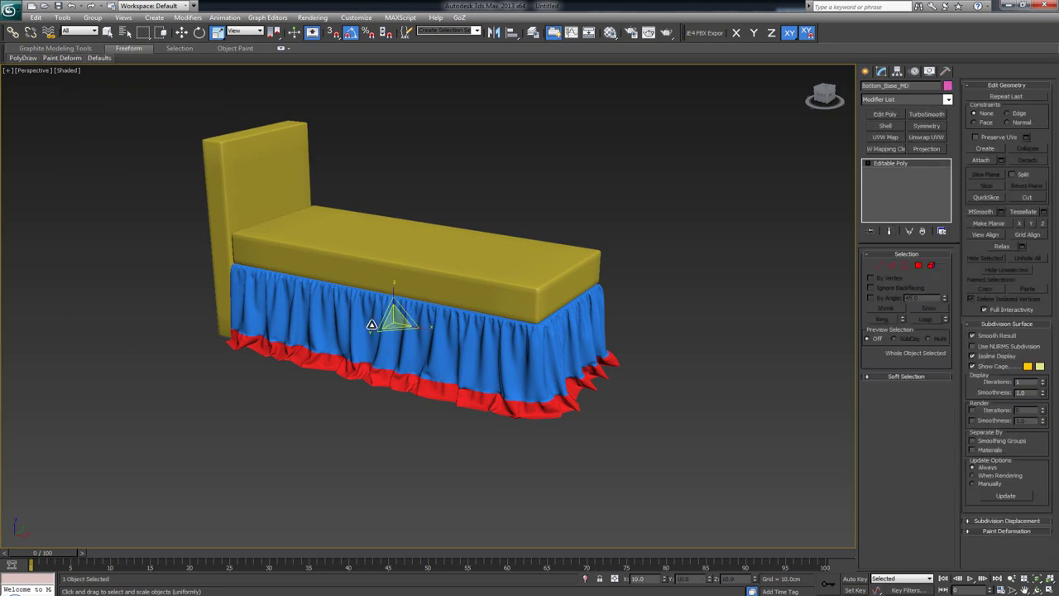
{"action": "key", "text": "w"}
{"action": "scroll", "coordinate": [402, 366], "scroll_direction": "up", "scroll_amount": 5}
{"action": "scroll", "coordinate": [401, 367], "scroll_direction": "down", "scroll_amount": 4}
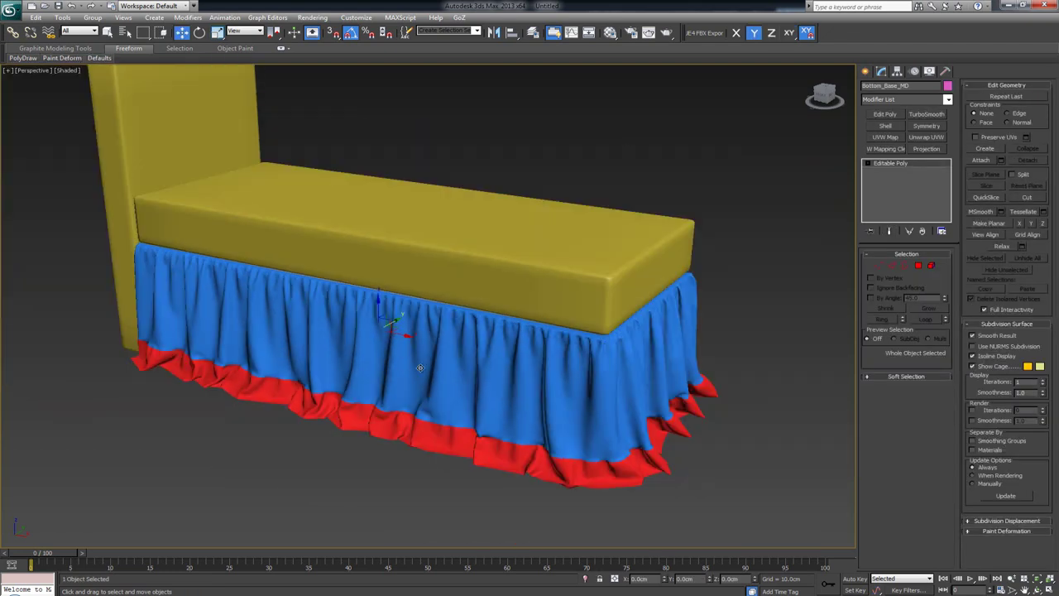
Step: Orbit around and under the bed to check the skirt's fit, then select the mattress box
{"action": "mouse_move", "coordinate": [426, 362]}
{"action": "middle_mouse_down", "text": "alt"}
{"action": "mouse_move", "coordinate": [423, 335]}
{"action": "mouse_move", "coordinate": [430, 362]}
{"action": "middle_mouse_up", "text": "alt"}
{"action": "left_click", "coordinate": [431, 362]}
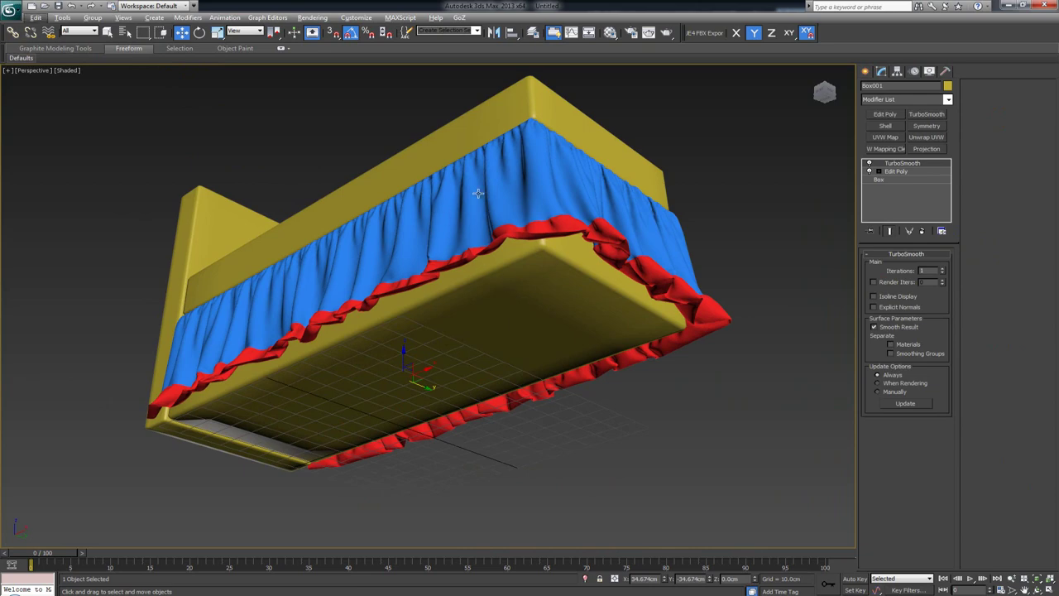
{"action": "left_click", "coordinate": [497, 232]}
{"action": "middle_click_drag", "start_coordinate": [496, 232], "coordinate": [493, 287], "text": "alt"}
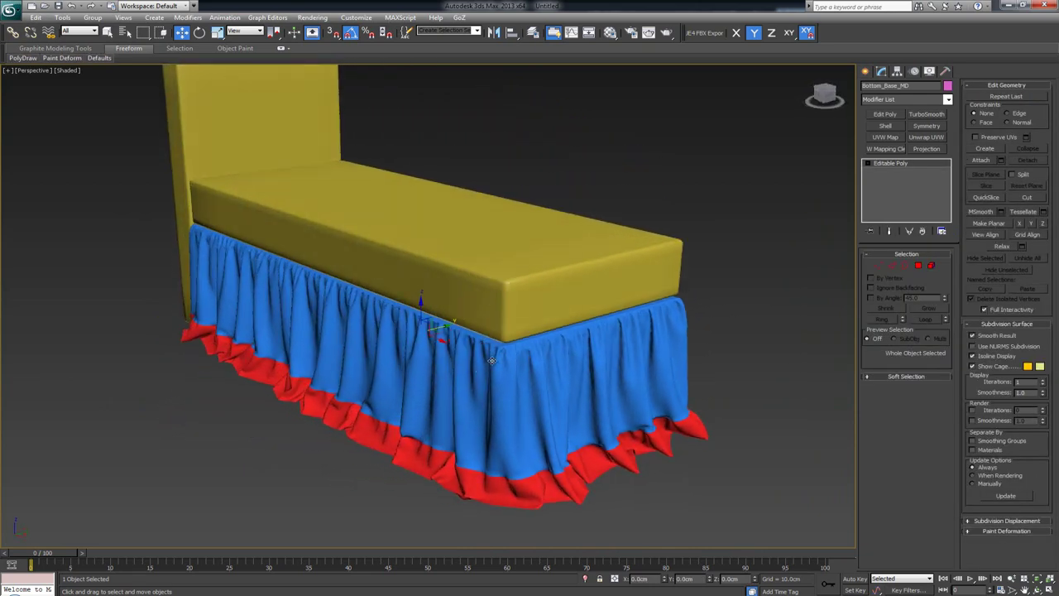
{"action": "middle_click_drag", "start_coordinate": [479, 385], "coordinate": [468, 339], "text": "alt"}
{"action": "middle_click_drag", "start_coordinate": [379, 336], "coordinate": [354, 348], "text": "alt"}
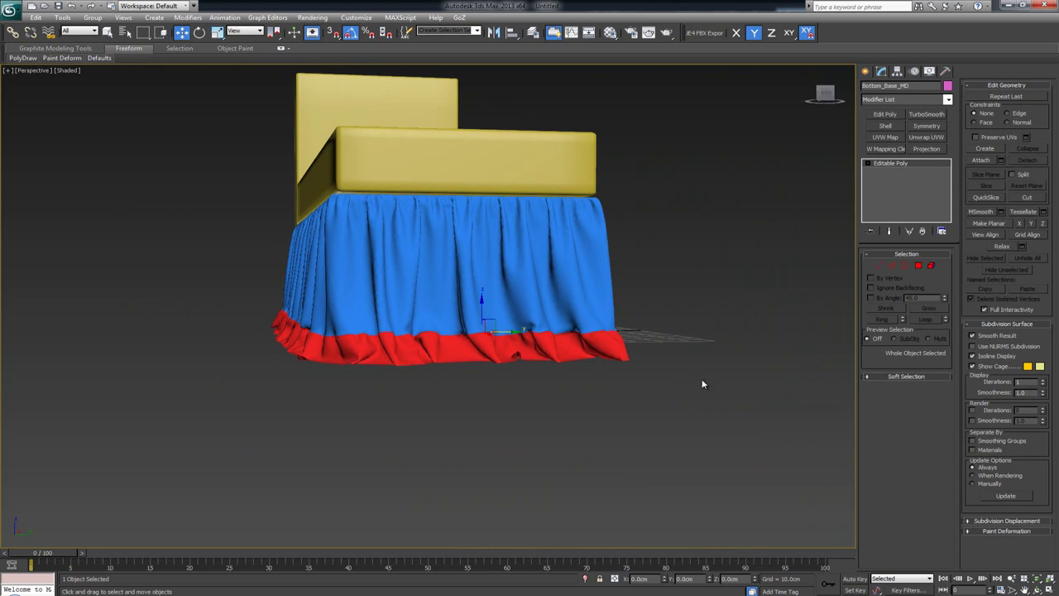
{"action": "middle_click_drag", "start_coordinate": [347, 395], "coordinate": [369, 418], "text": "alt"}
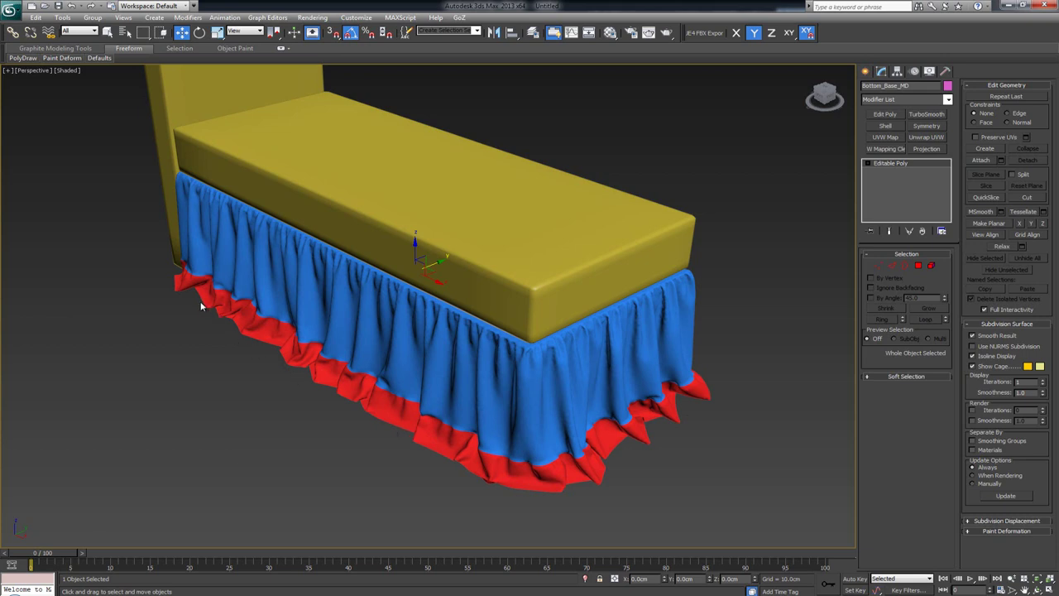
{"action": "scroll", "coordinate": [302, 381], "scroll_direction": "down", "scroll_amount": 4}
{"action": "middle_click_drag", "start_coordinate": [317, 372], "coordinate": [337, 389], "text": "alt"}
{"action": "left_click", "coordinate": [518, 197]}
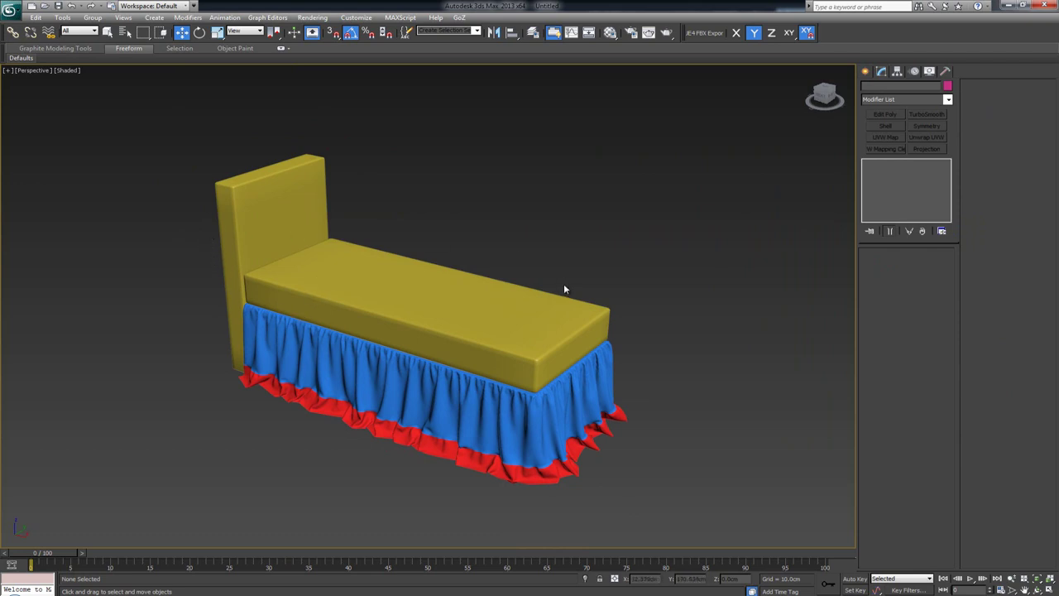
{"action": "left_click", "coordinate": [490, 312]}
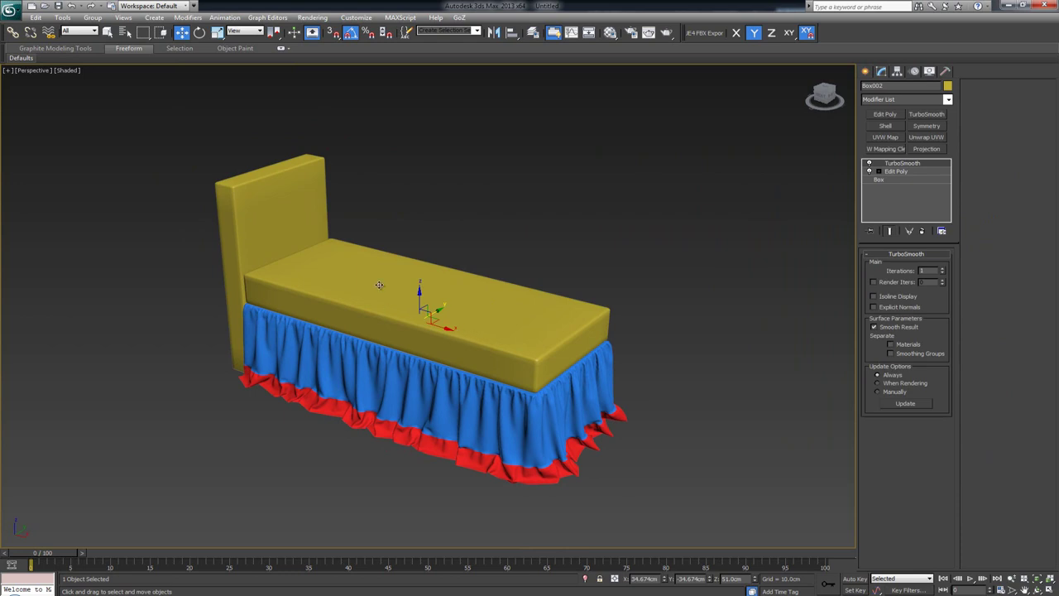